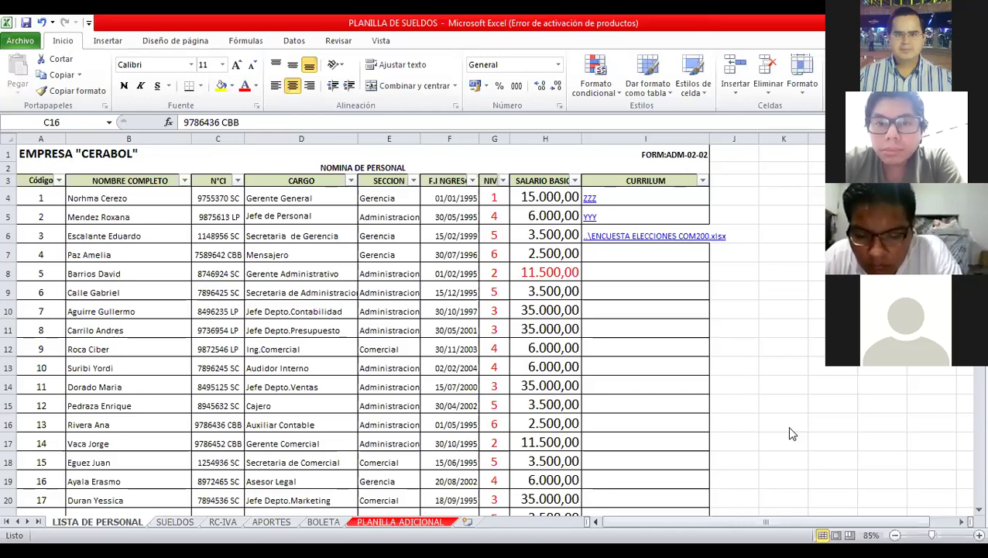
- On SUELDOS, copy the last employee row's formulas from F25 rightward
key("ctrl+Page_Down")
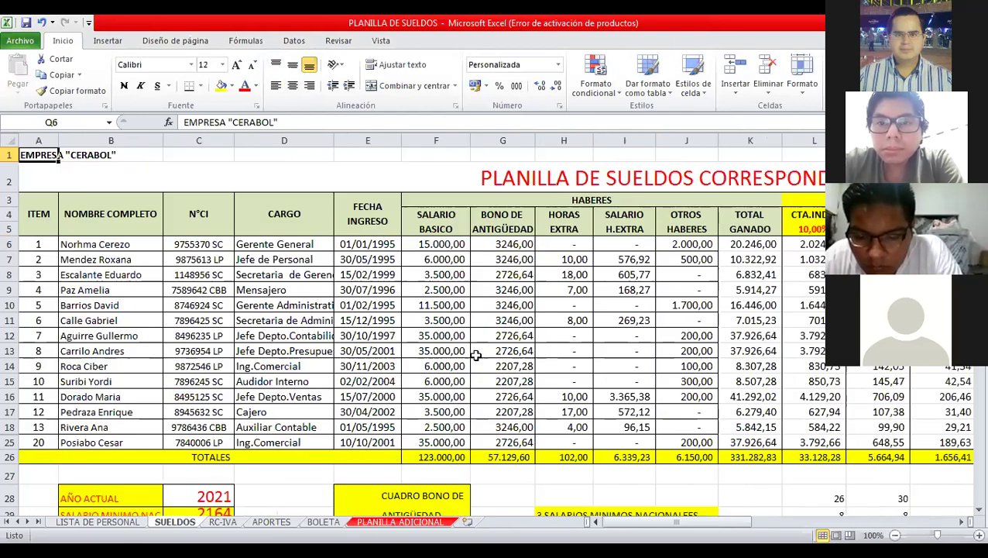
key("ctrl+Home")
scroll(458, 340, "down", 3)
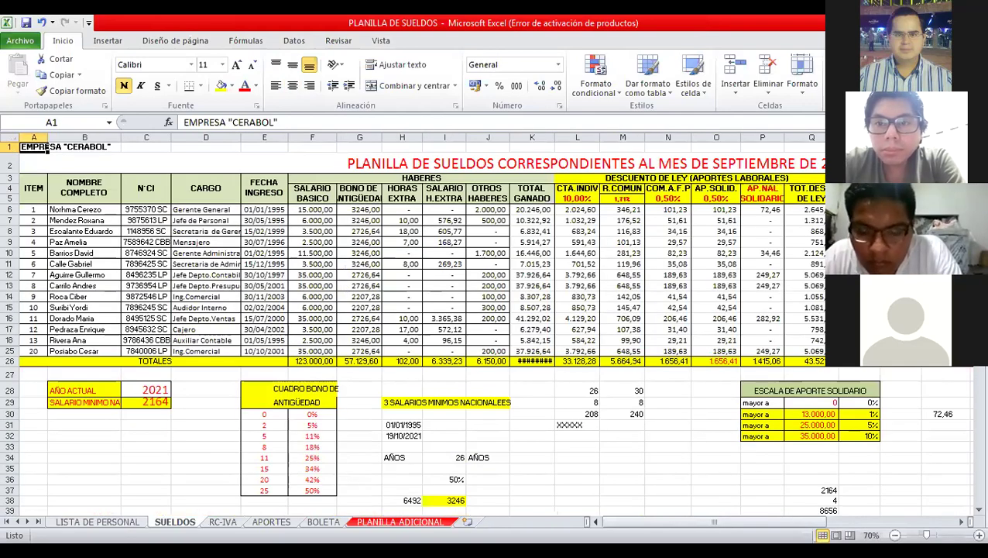
scroll(618, 217, "down", 1)
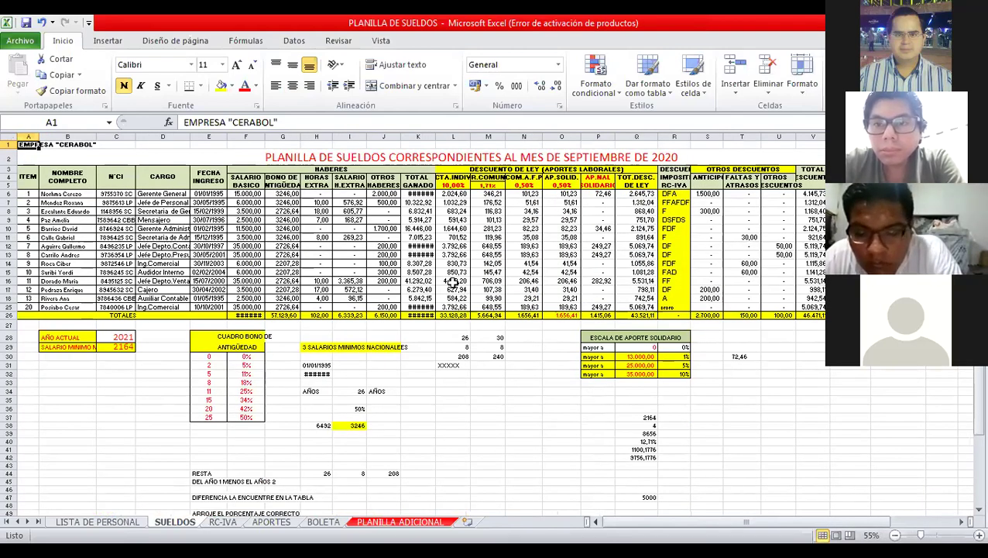
left_click(283, 307)
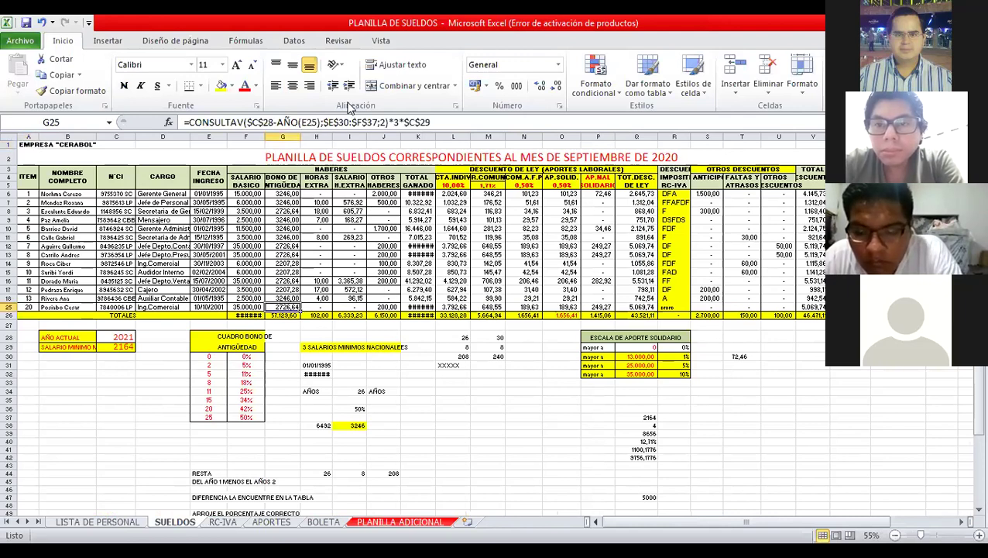
key("Left")
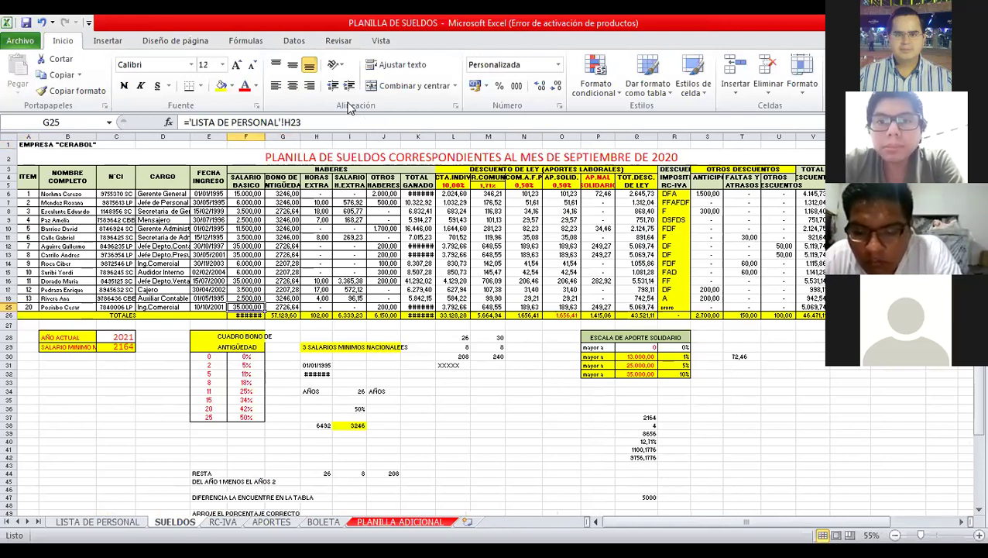
key("shift+ctrl+Right")
key("ctrl+c")
key("Down")
key("Down")
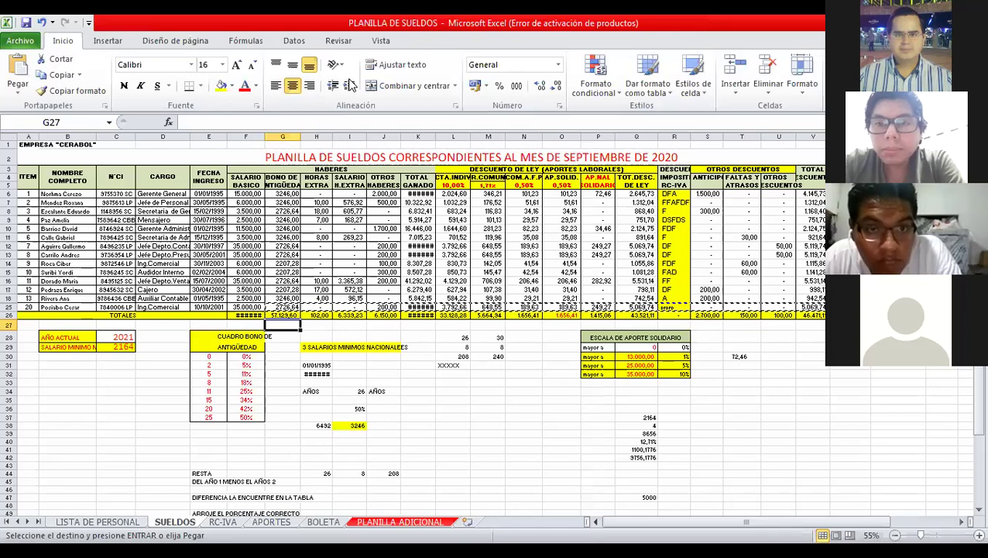
- Paste row 25's formulas into row 27 and turn G27's CONSULTAV bonus formula into text
key("Up")
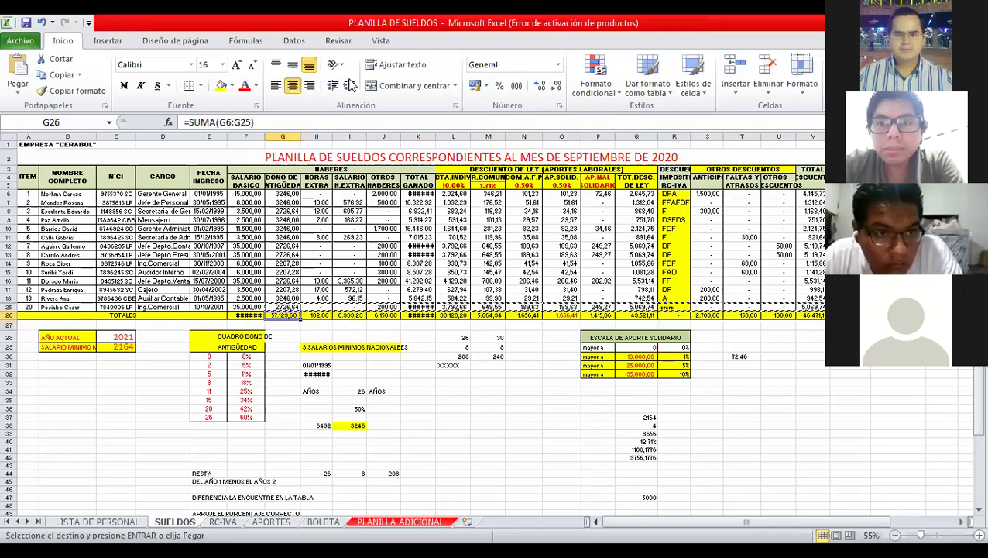
key("Up")
key("ctrl+shift+Right")
key("Down")
key("Down")
key("Return")
key("Right")
key("Left")
key("F2")
key("Return")
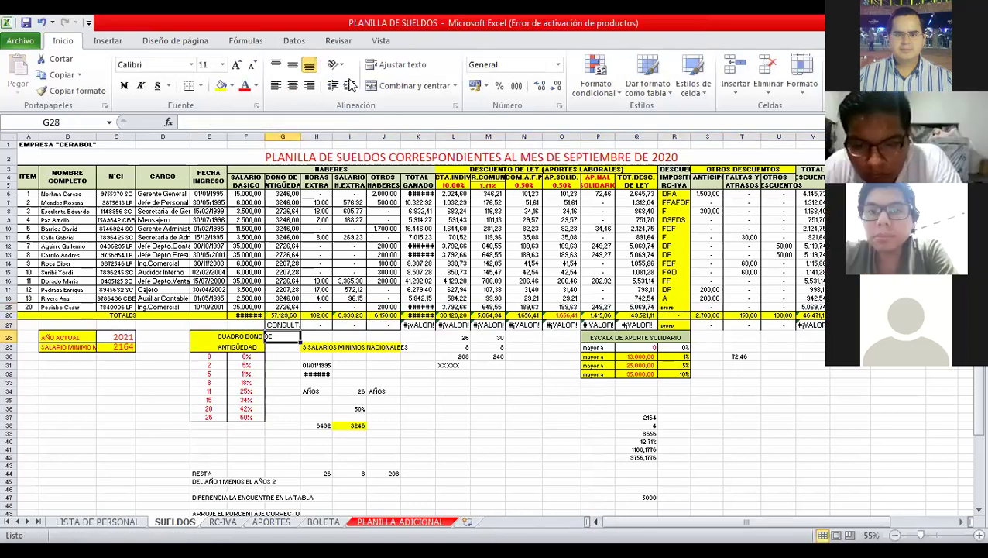
- Clear the leftover pasted cells H27:Q27, then go back to LISTA DE PERSONAL
key("Up")
key("Right")
key("Delete")
key("Right")
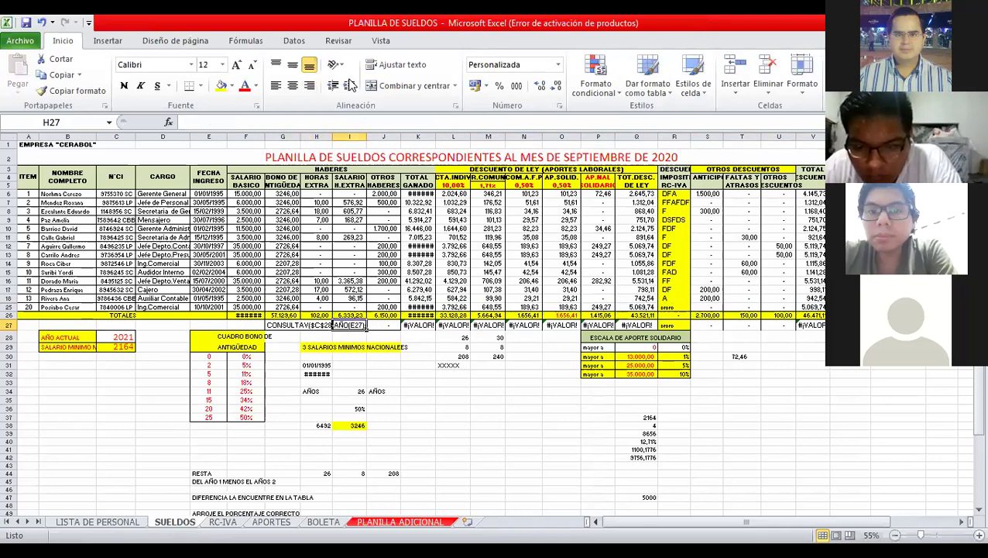
key("Delete")
key("Right")
key("Delete")
key("Right")
key("Delete")
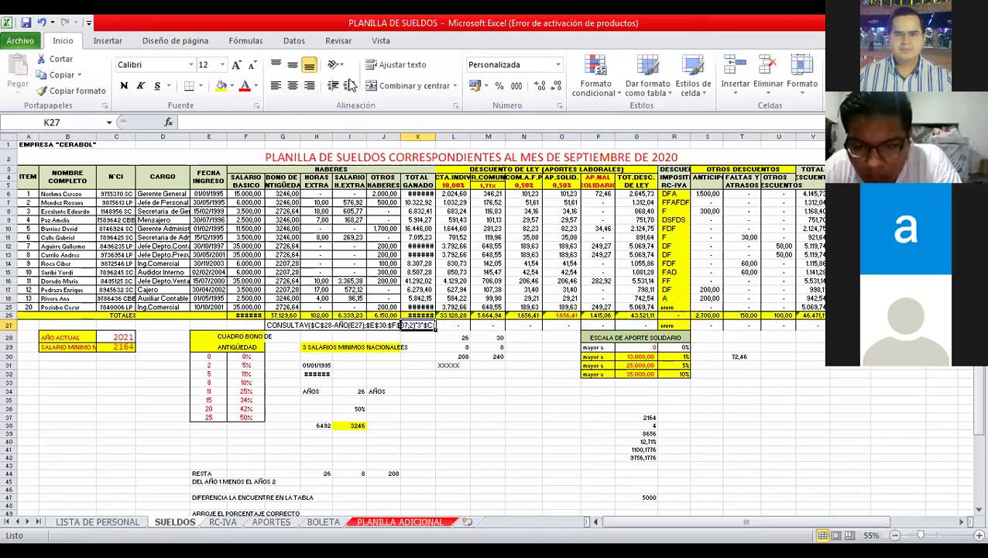
key("Right")
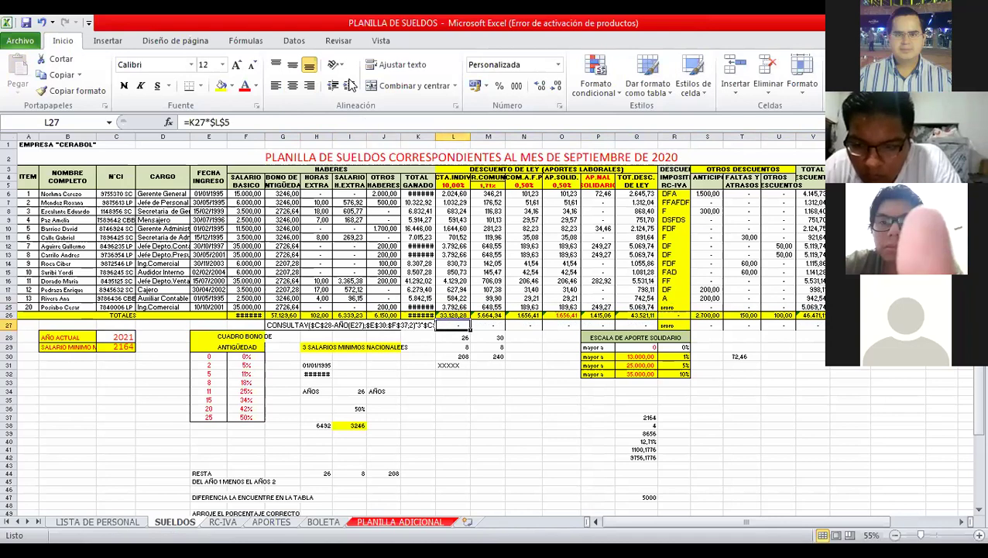
key("Delete")
key("Right")
key("Delete")
key("Right")
key("Delete")
key("Right")
key("Delete")
key("Right")
key("Delete")
key("Right")
key("Delete")
key("ctrl+Home")
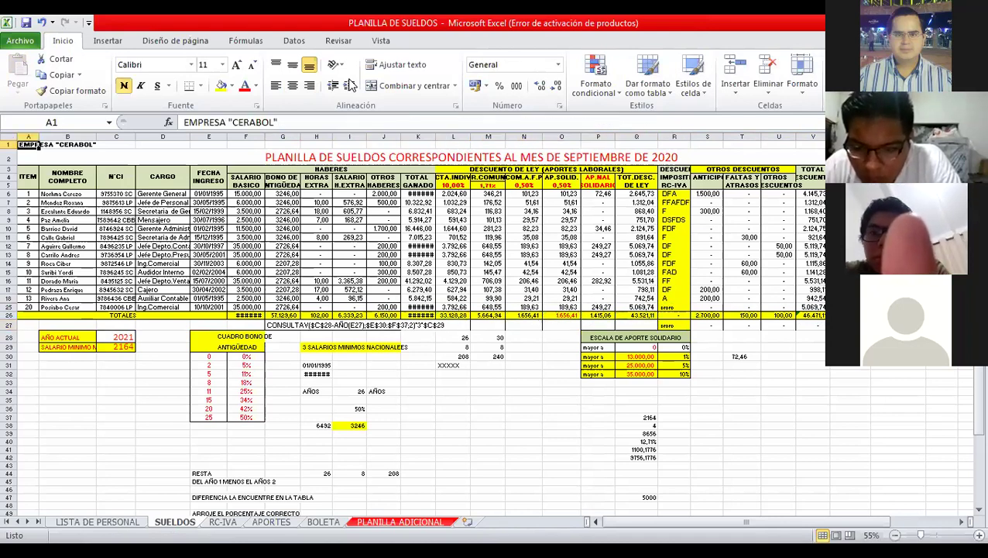
key("ctrl+Page_Up")
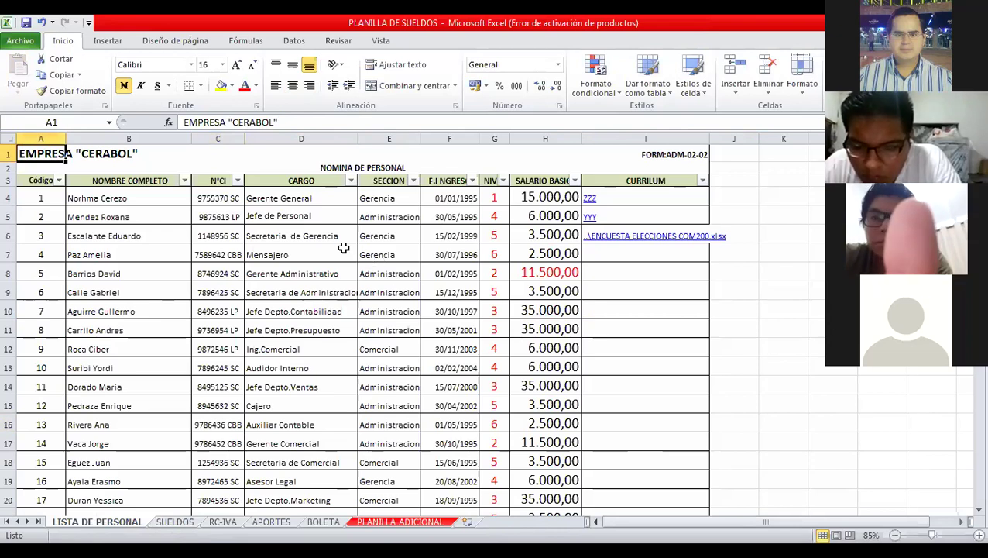
- From H4, remove the basic salaries and curriculum links, leaving the salary total at 0,00
key("Down")
key("Down")
left_click(586, 200)
key("Left")
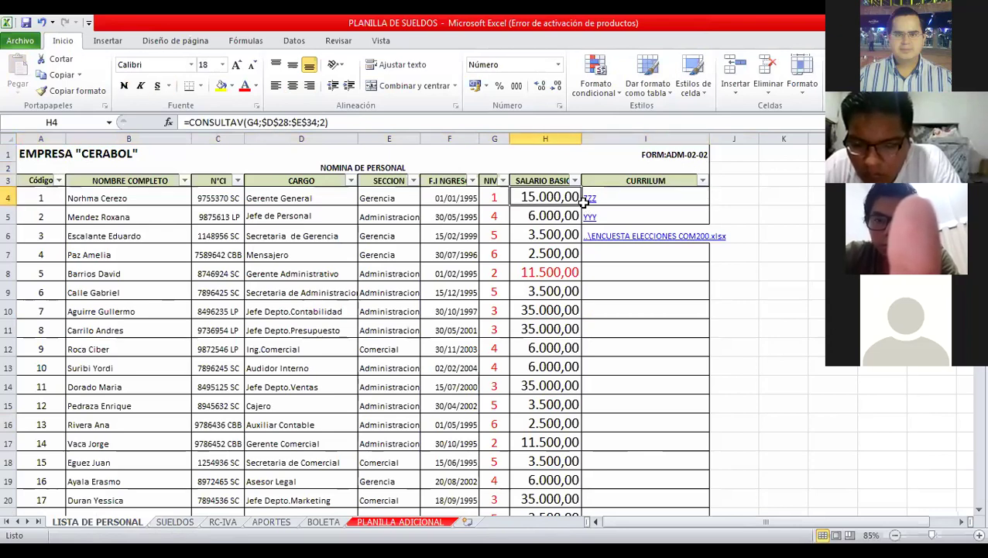
key("ctrl+z")
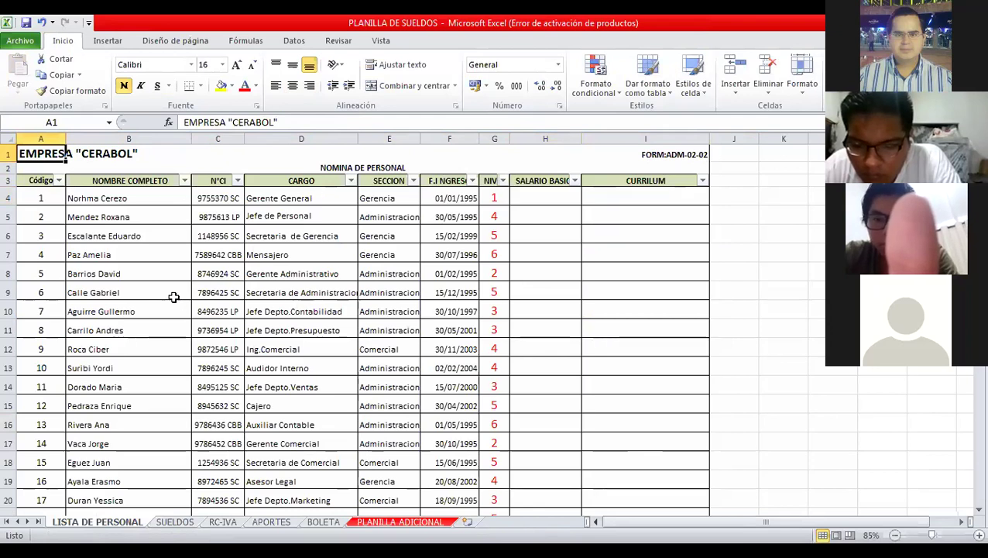
scroll(172, 289, "down", 1)
scroll(170, 290, "down", 1)
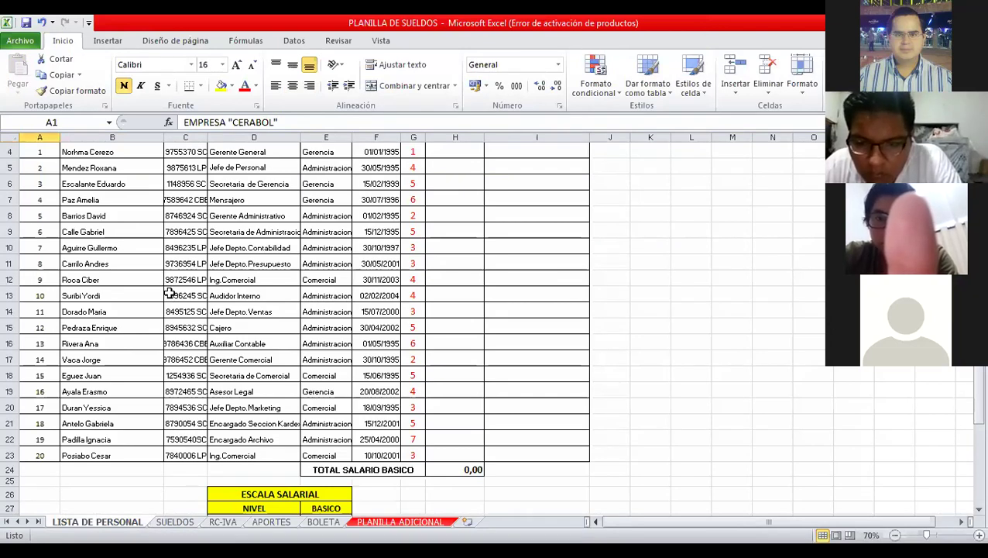
scroll(169, 293, "up", 1)
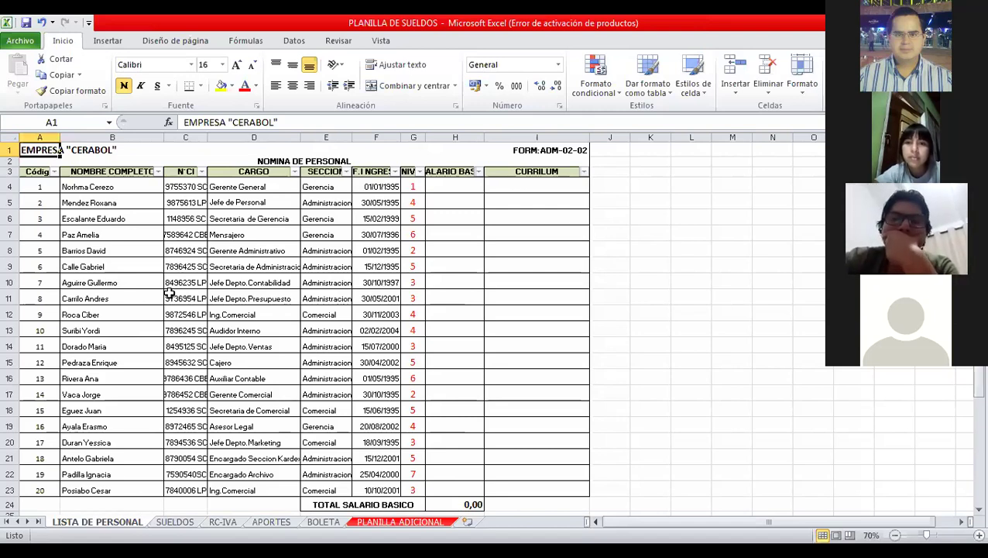
scroll(169, 293, "up", 1)
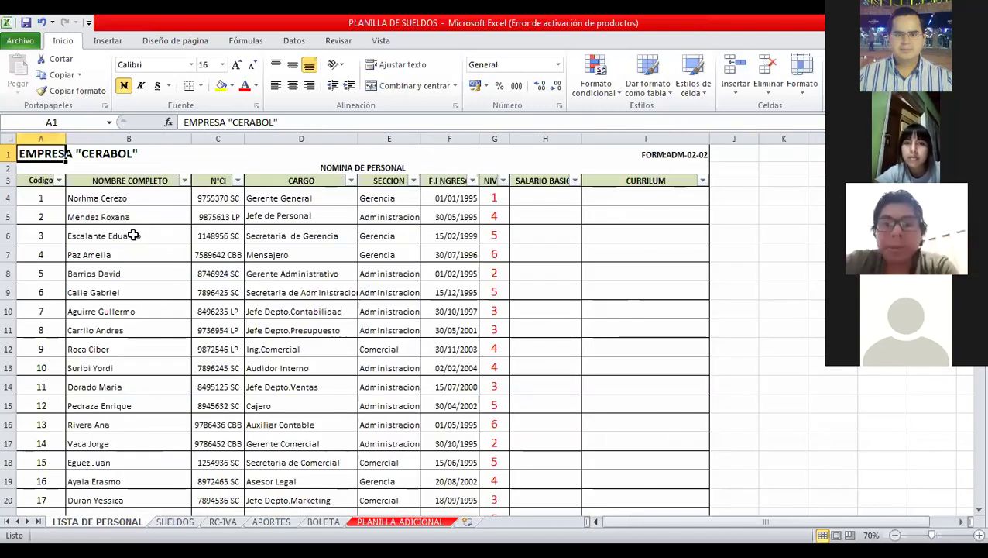
left_click(298, 199)
left_click(388, 198)
left_click(449, 199)
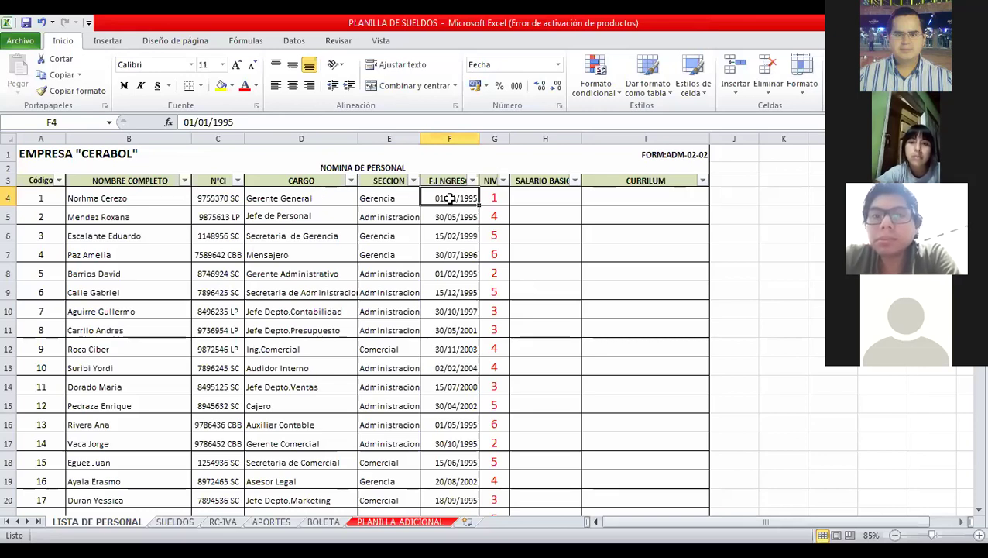
key("Right")
key("Right")
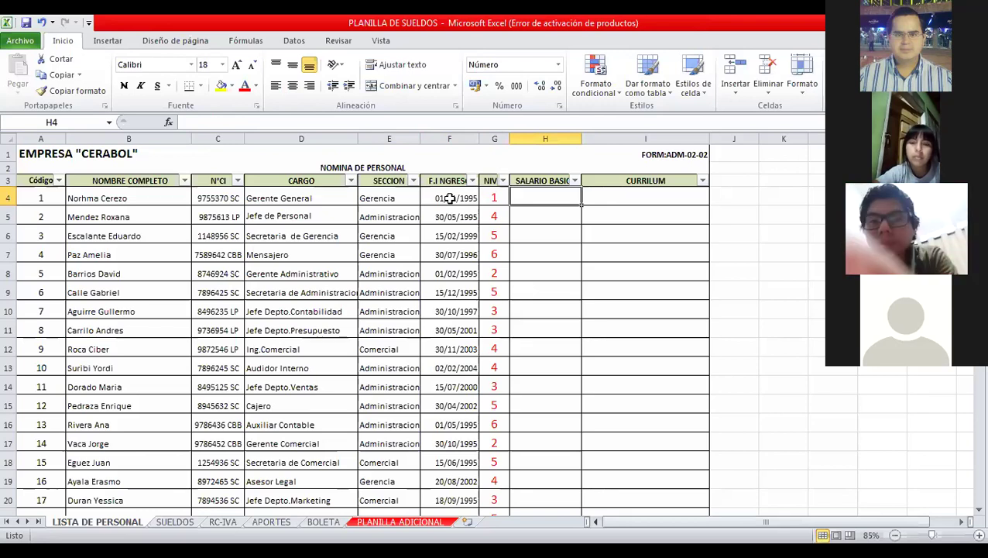
type("25000")
key("Return")
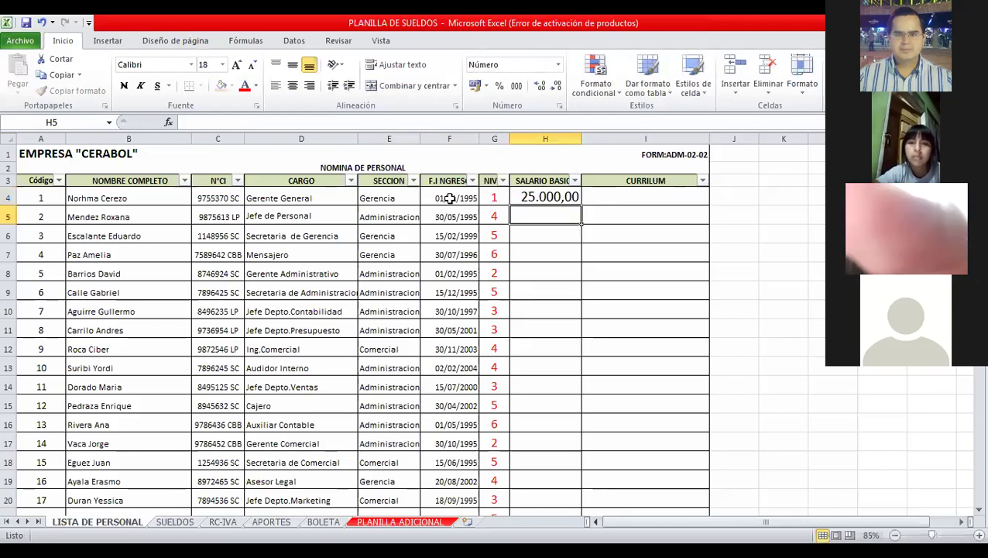
type("15.000")
key("Return")
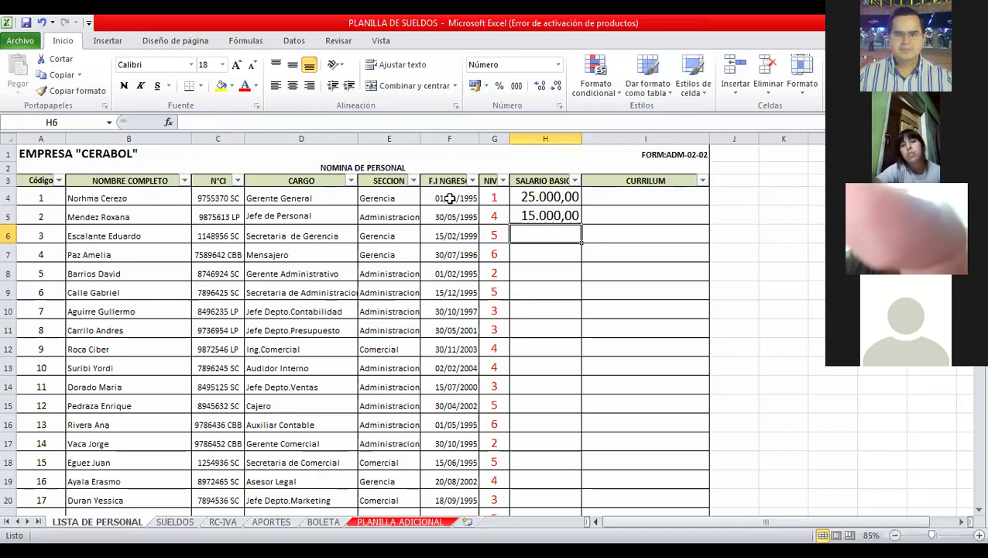
key("Up")
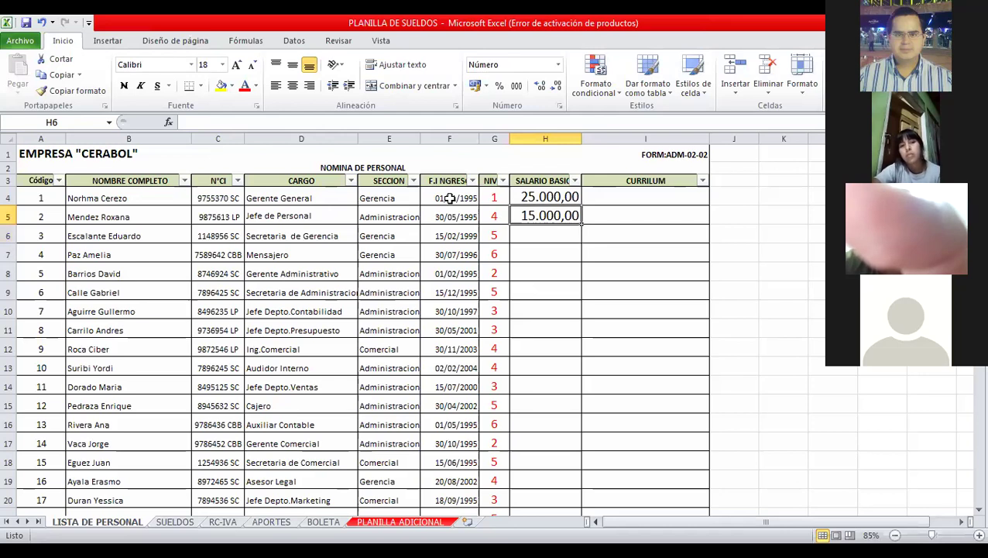
key("Delete")
key("Up")
key("Delete")
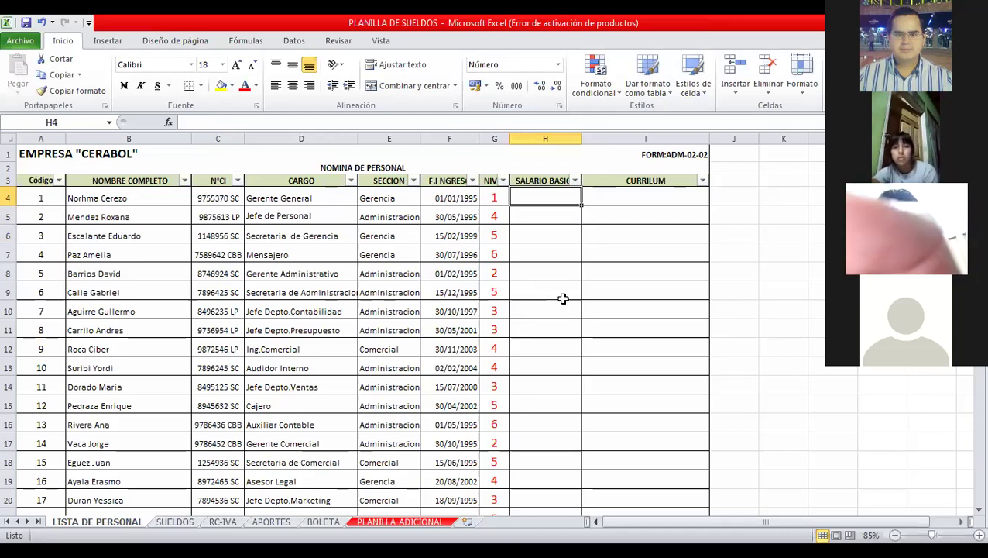
left_click(554, 291)
- Enlarge the font size for the empty area below the salary scale, starting at D40
scroll(488, 289, "down", 7)
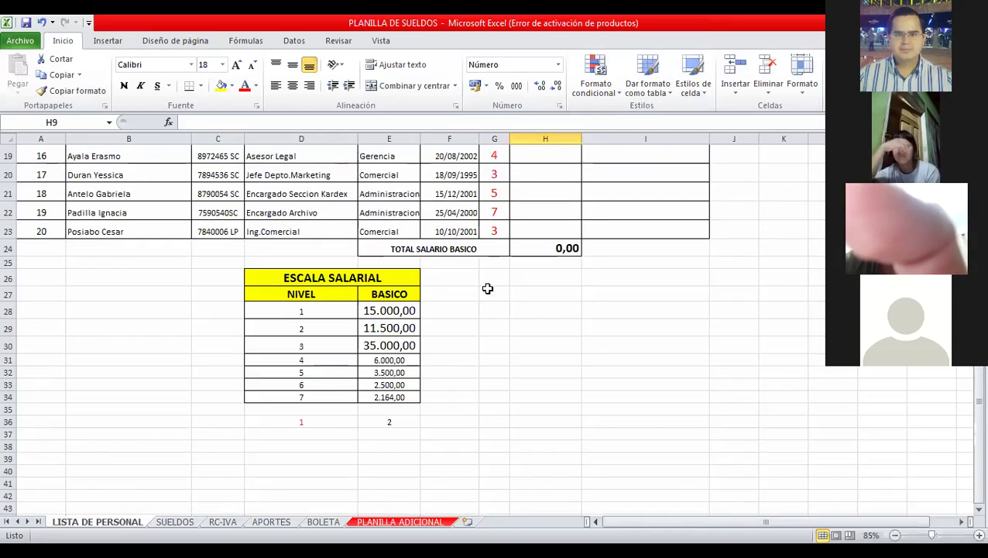
scroll(482, 290, "down", 1)
scroll(481, 290, "up", 1)
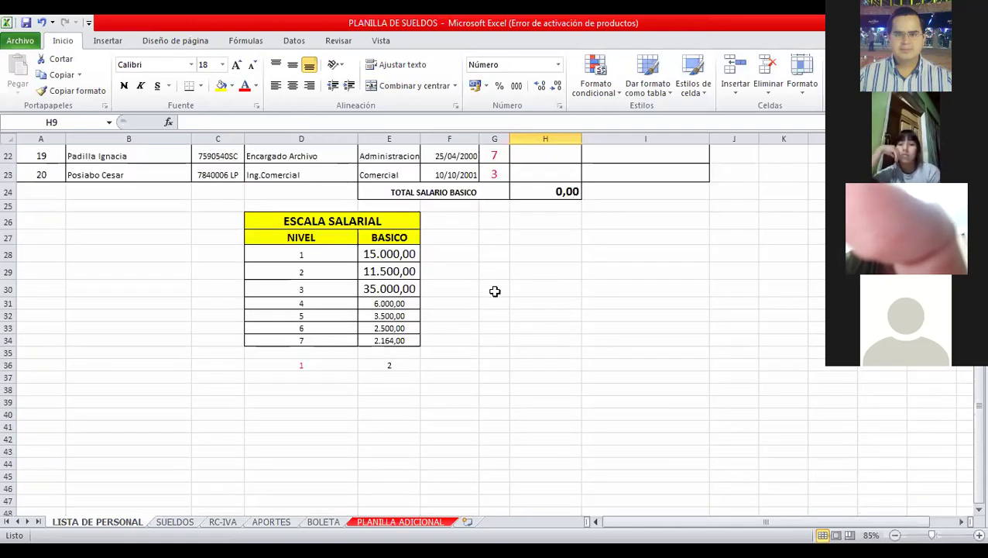
scroll(419, 315, "down", 2)
left_click_drag(212, 315, 685, 484)
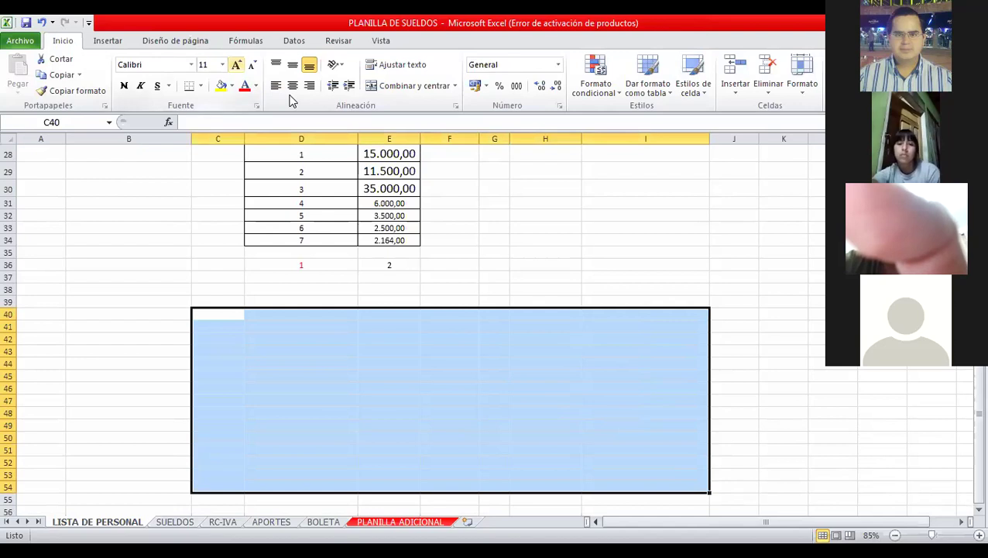
left_click(236, 65)
left_click(236, 64)
left_click(236, 64)
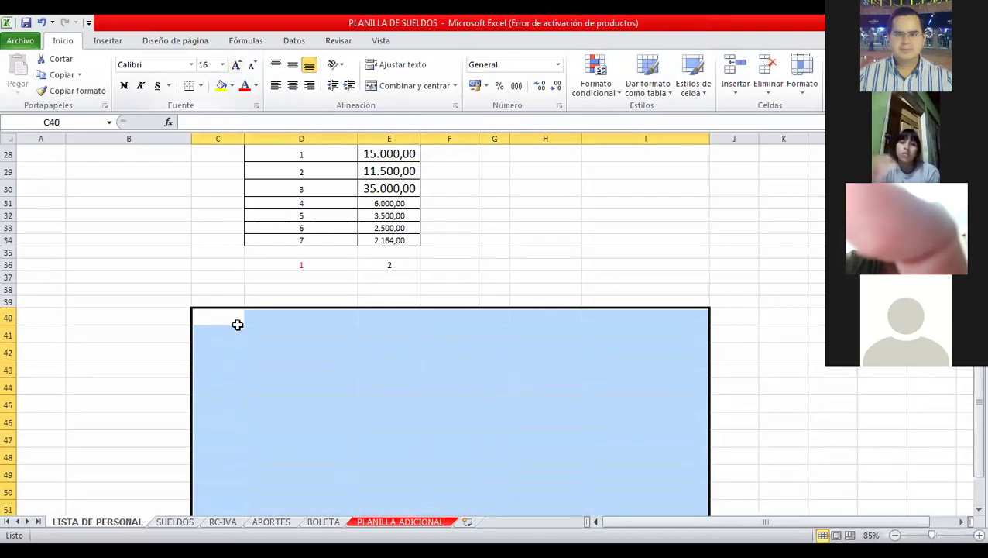
left_click(269, 314)
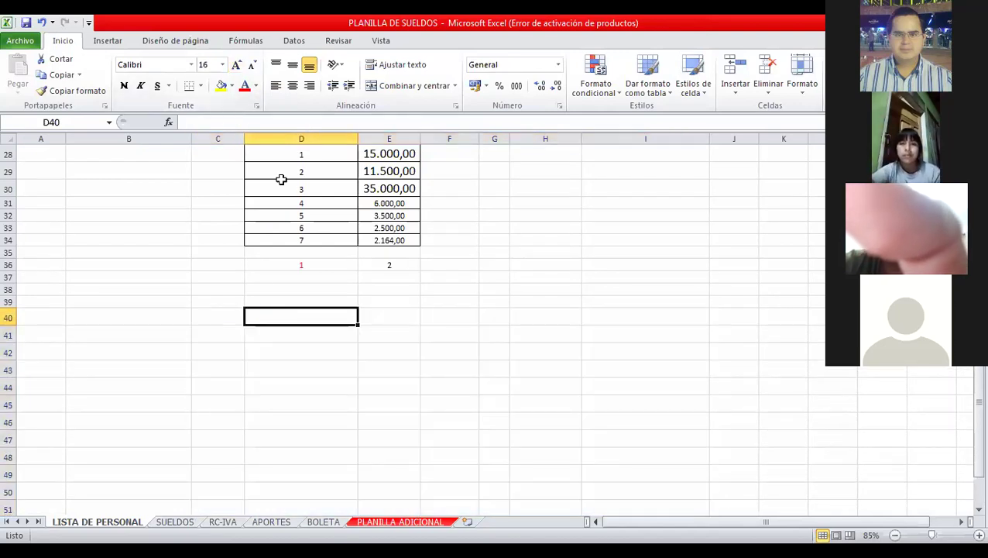
- Enter RECTOR, DECANOS, DIRECTORES DE C., DOCENTES and ADMINISTRATIVOS in D40:D44
type("re")
key("Escape")
type("RECTOR")
key("Return")
type("DECANOS")
key("Return")
type("DIRECTOR")
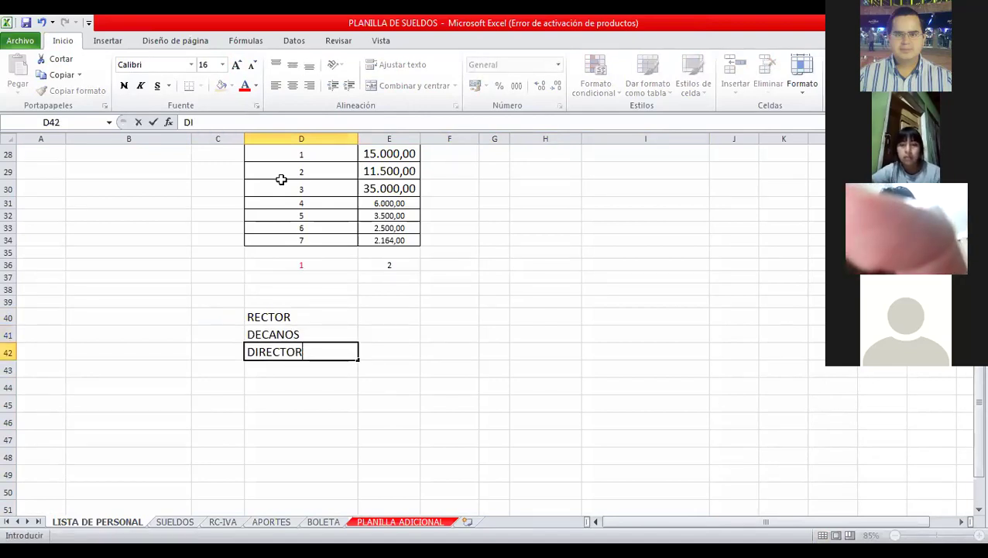
type("ES DE C.")
key("Return")
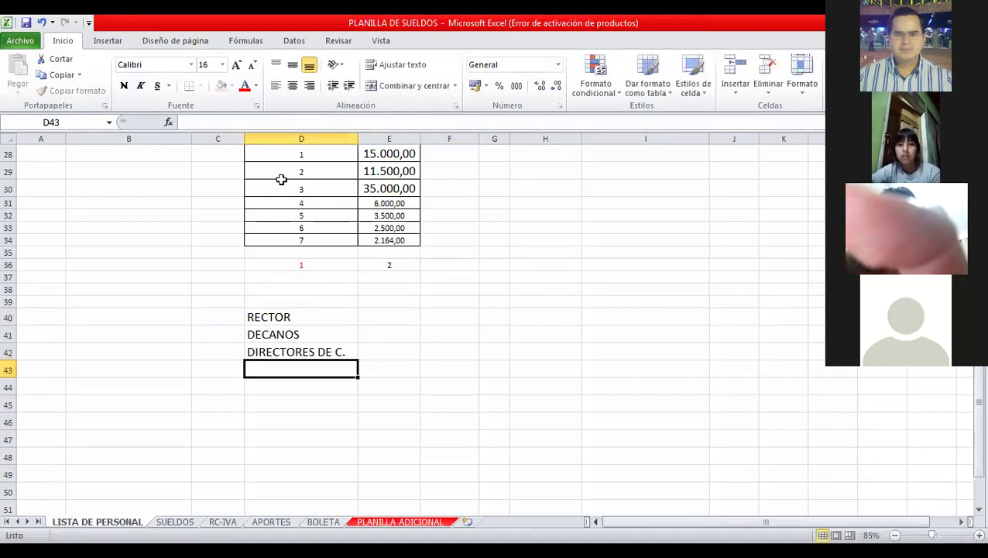
type("DOCENTES")
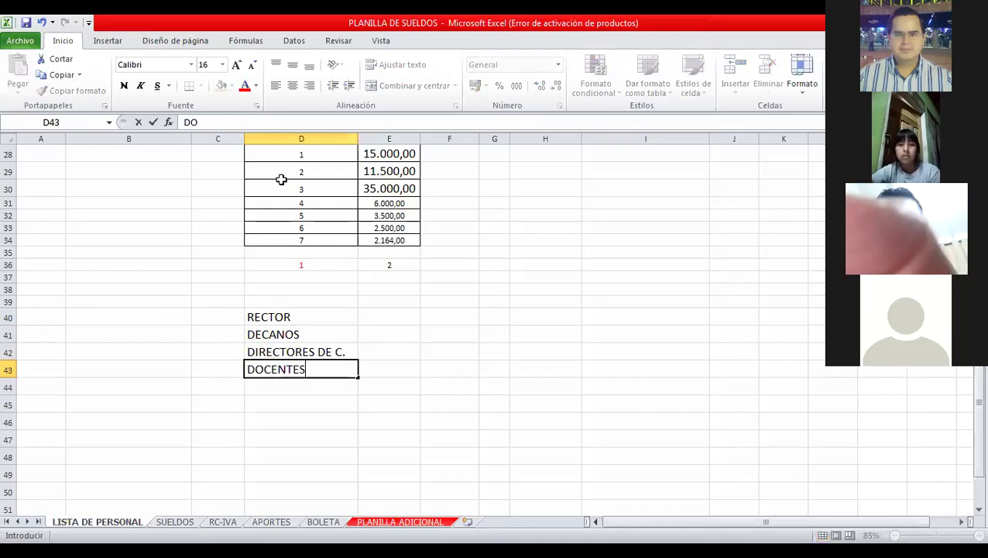
key("Return")
type("ADMINISTRATIVOS")
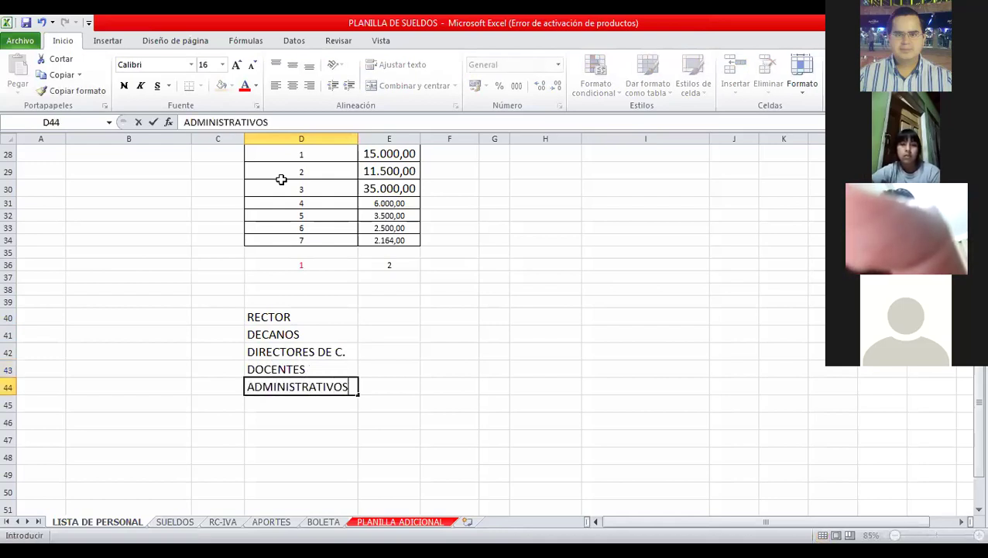
key("Return")
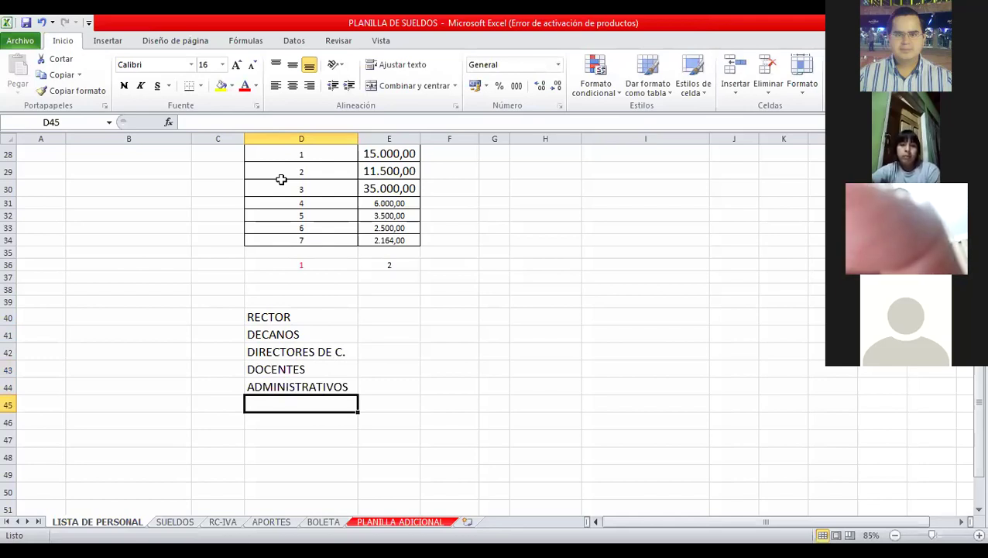
- Enter JEFES DE UNIDADES, ENCARGADOS, AUXILIARES, SERENOS and LIMPIEZA in D45:D49
type("JEFE")
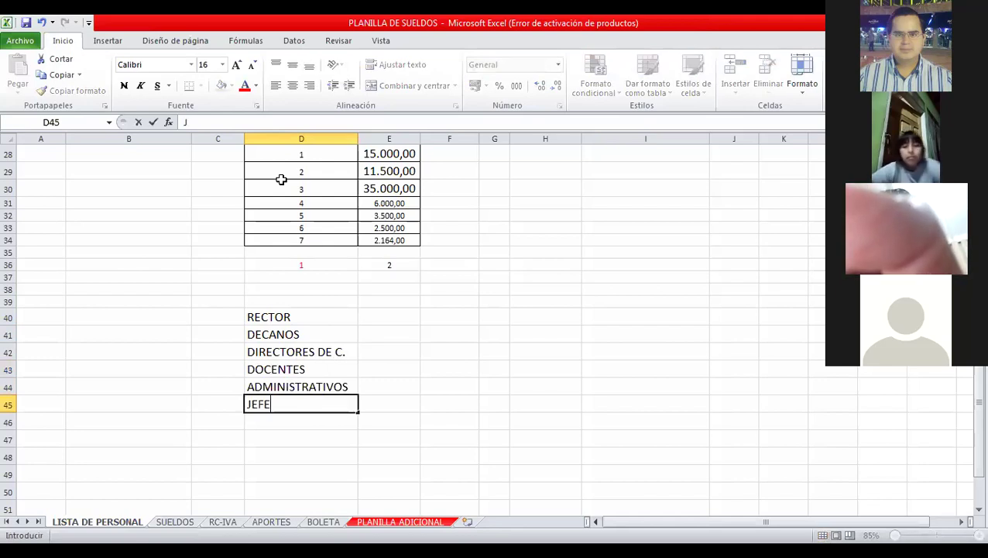
type("S DE UNIDADES")
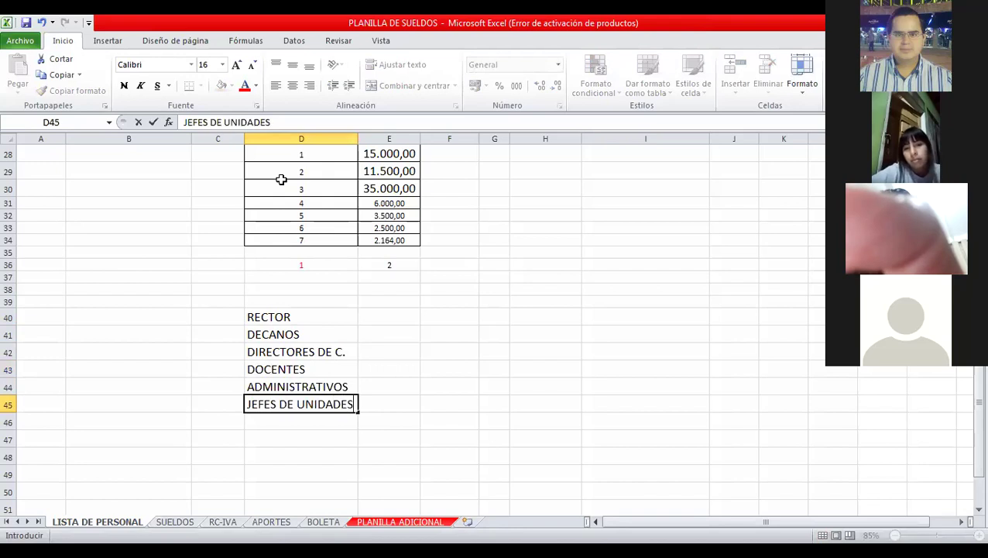
key("Return")
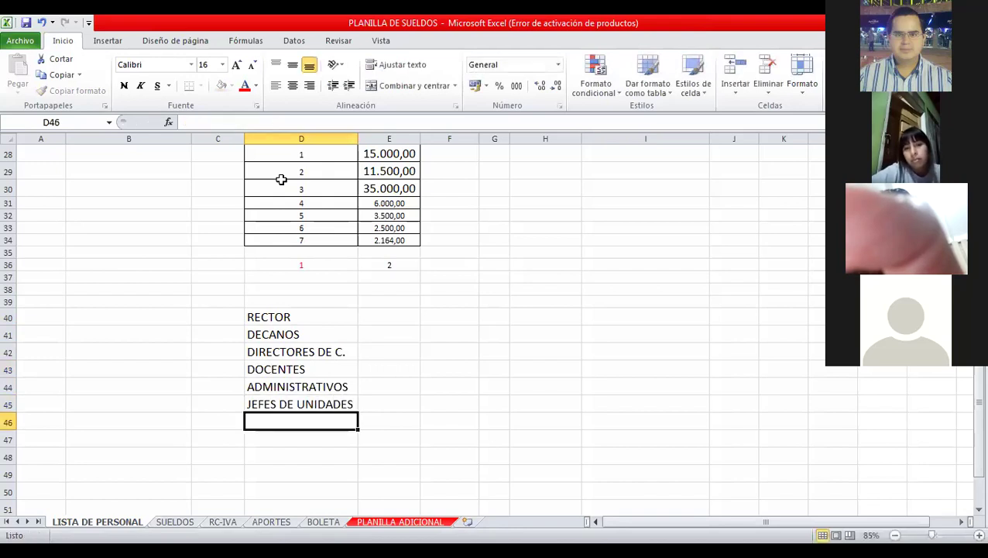
type("ENCARGADOS")
key("Return")
type("AUXILIARES")
key("Return")
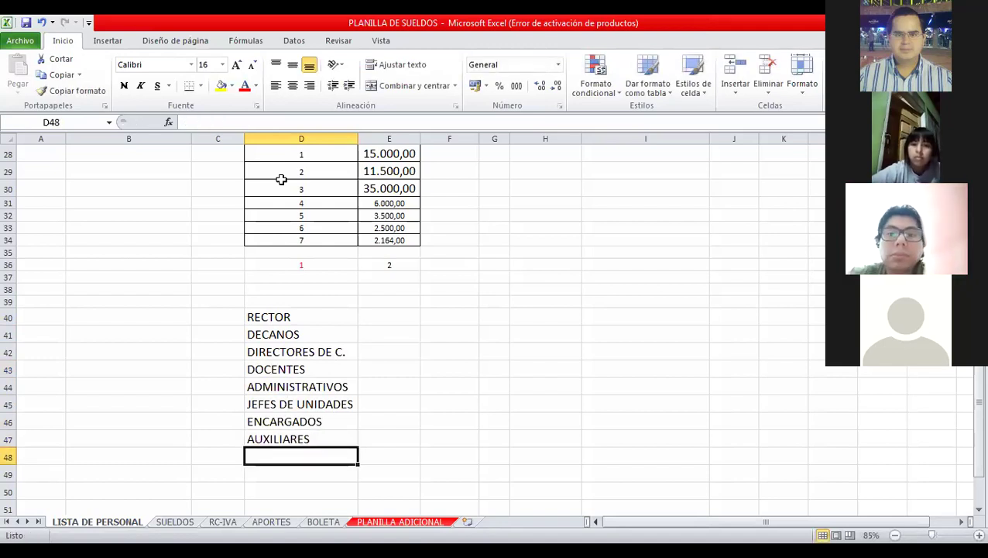
type("SERENOS")
key("Return")
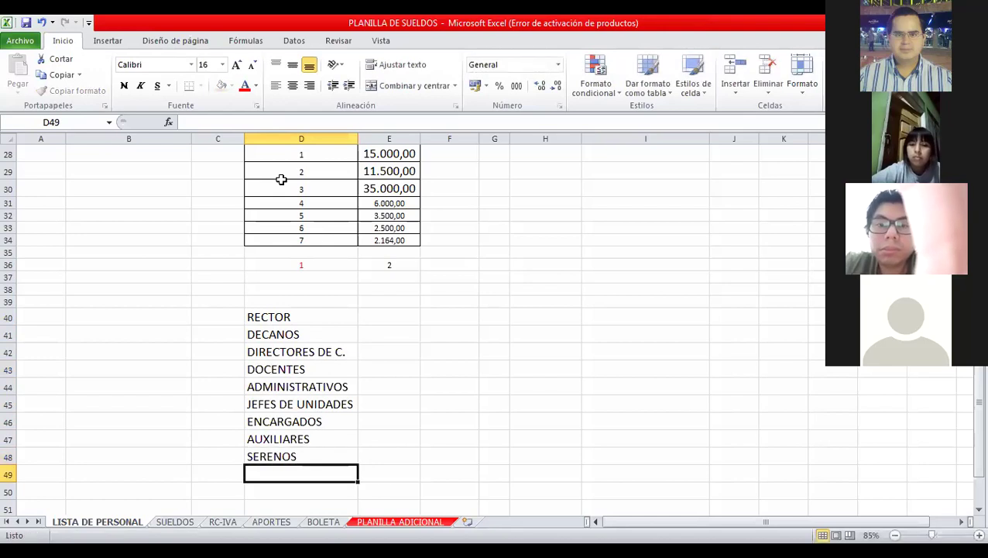
type("LIMPIEZA")
key("Return")
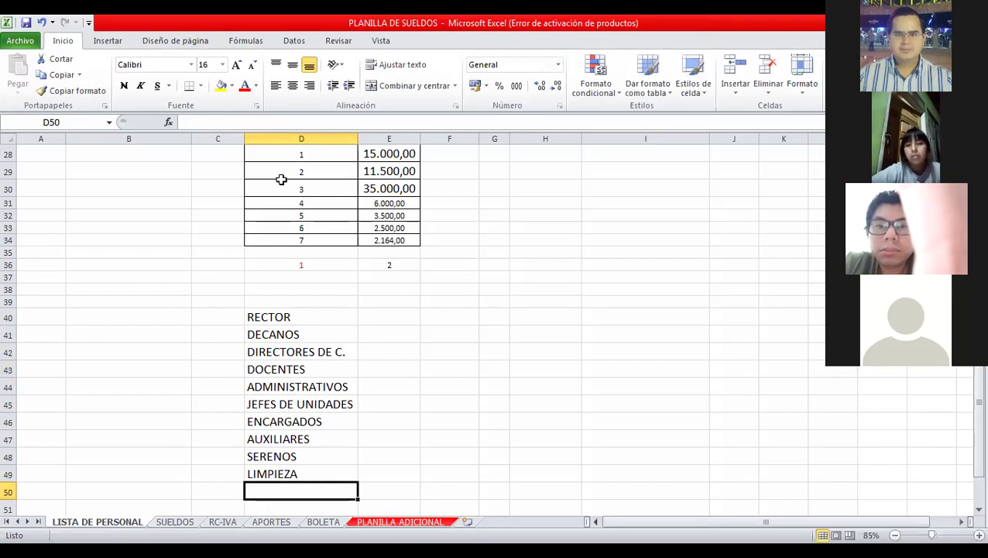
- Number RECTOR as 1 in E40
key("ctrl+Up")
key("ctrl+Up")
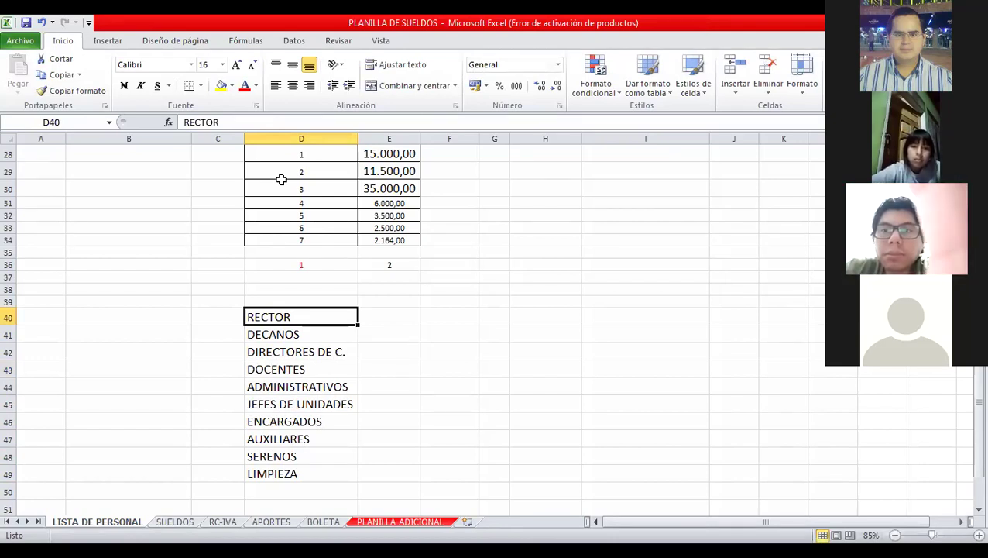
key("Right")
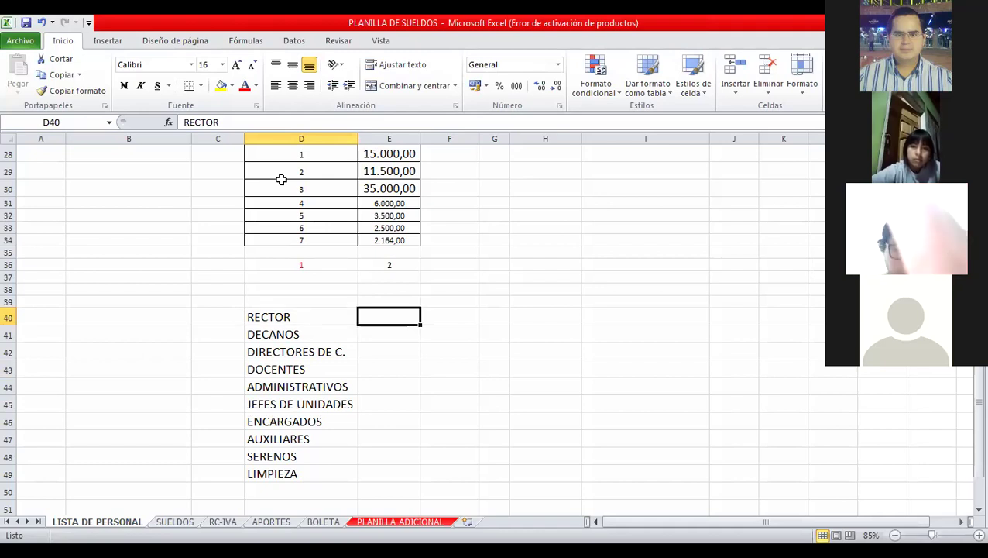
type("1")
key("Return")
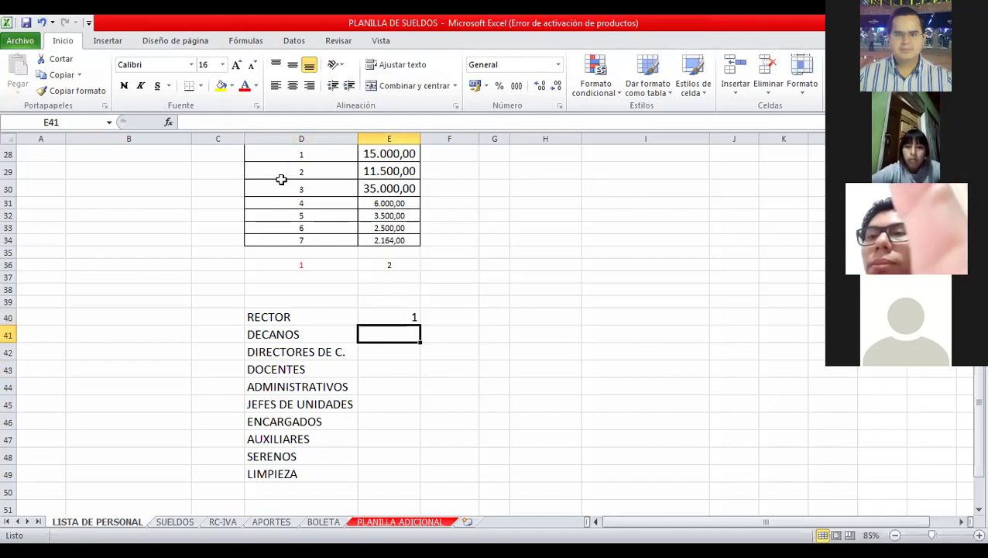
- Enter 2, 3, 9, 9 and 7 in E41:E45 beside DECANOS through JEFES DE UNIDADES
type("2")
key("Return")
type("3")
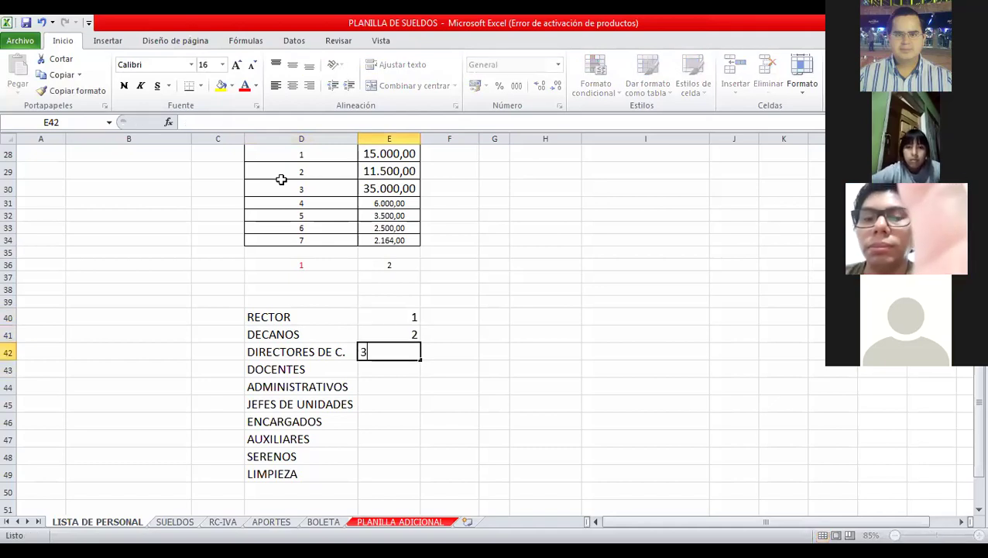
key("Return")
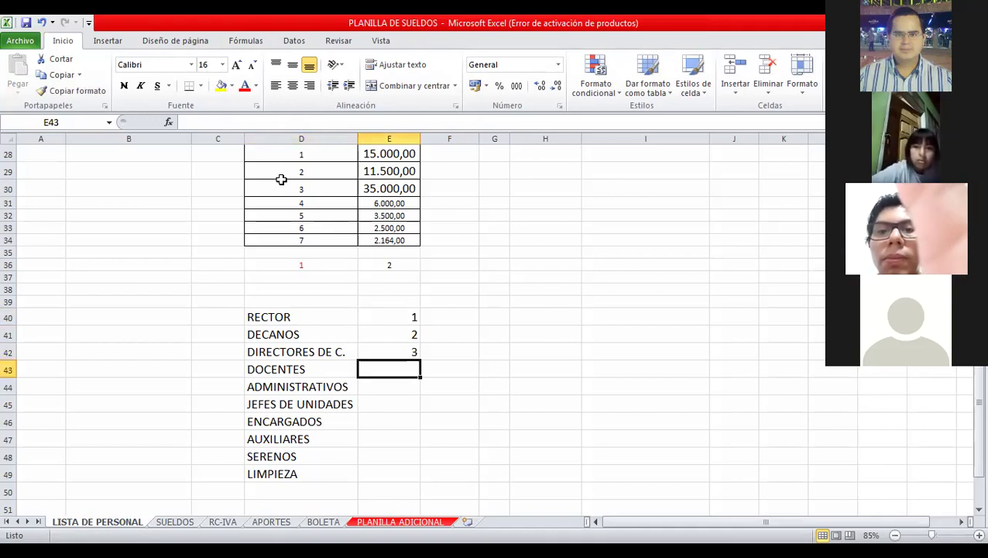
type("9")
key("Return")
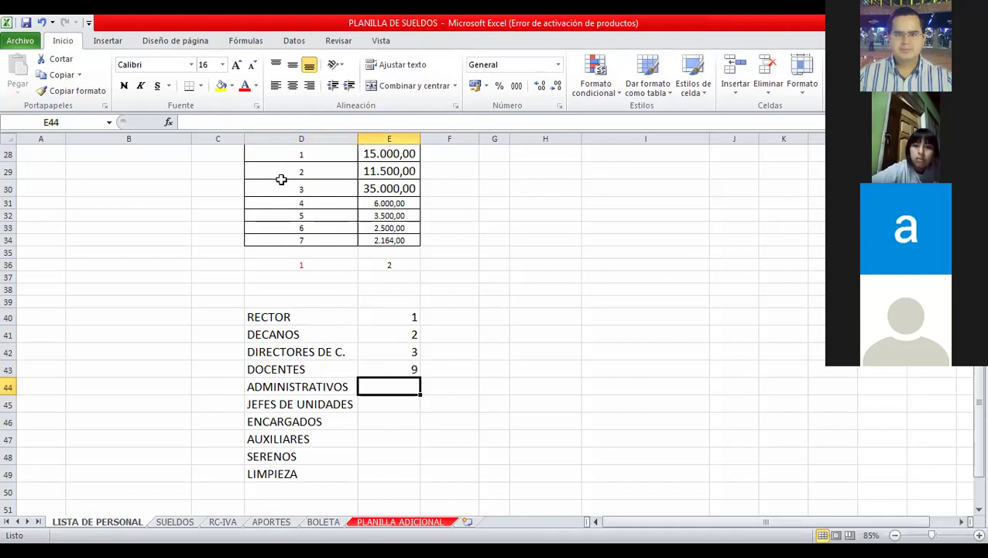
type("9")
key("Return")
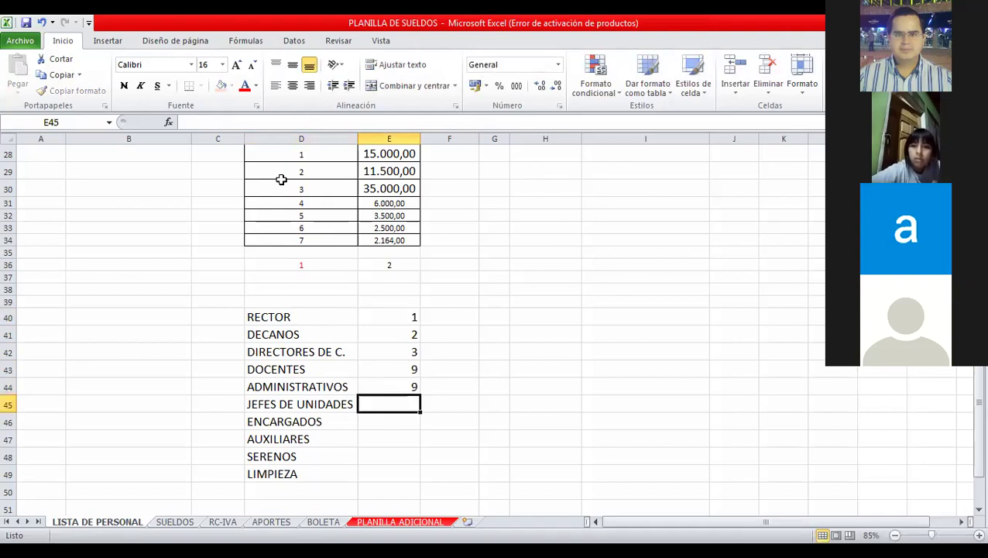
type("7")
key("Return")
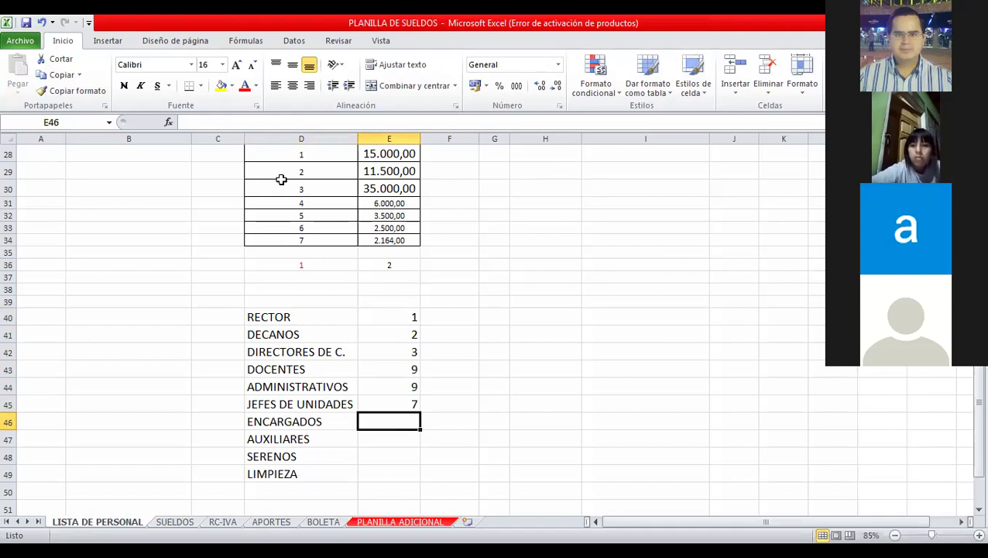
- Enter 12, 15, 20 and 23 in E46:E49 beside ENCARGADOS through LIMPIEZA
type("12")
key("Return")
type("15")
key("Return")
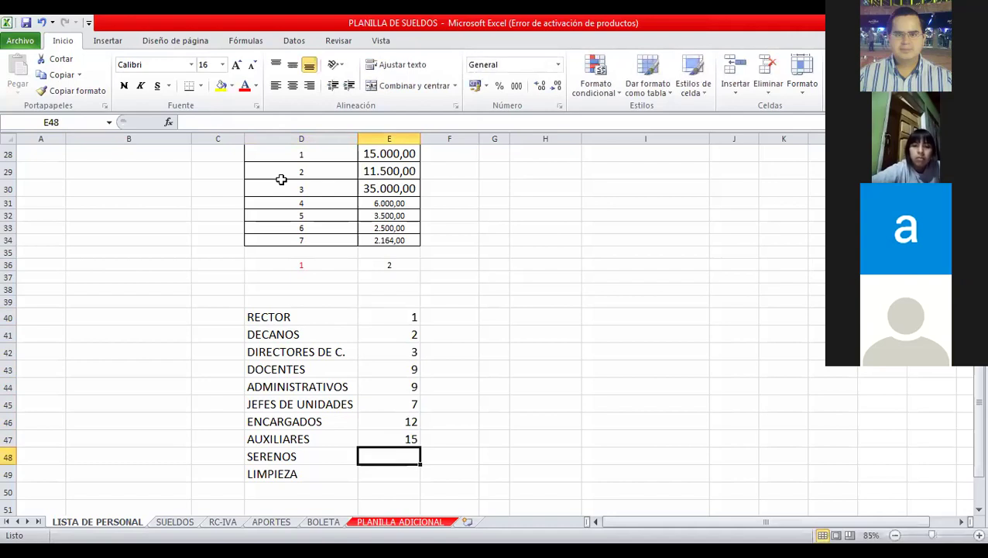
type("20")
key("Return")
type("23")
key("Return")
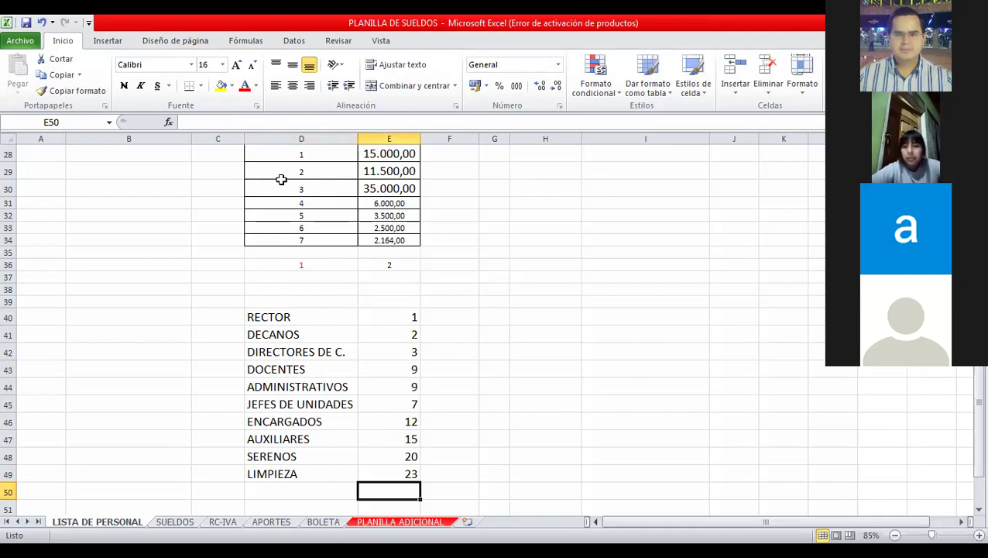
key("Up")
key("Up")
key("Up")
key("Up")
key("Up")
key("Up")
key("Up")
key("Up")
- Insert a blank row above DOCENTES
key("shift+space")
key("Down")
key("shift+space")
key("ctrl+plus")
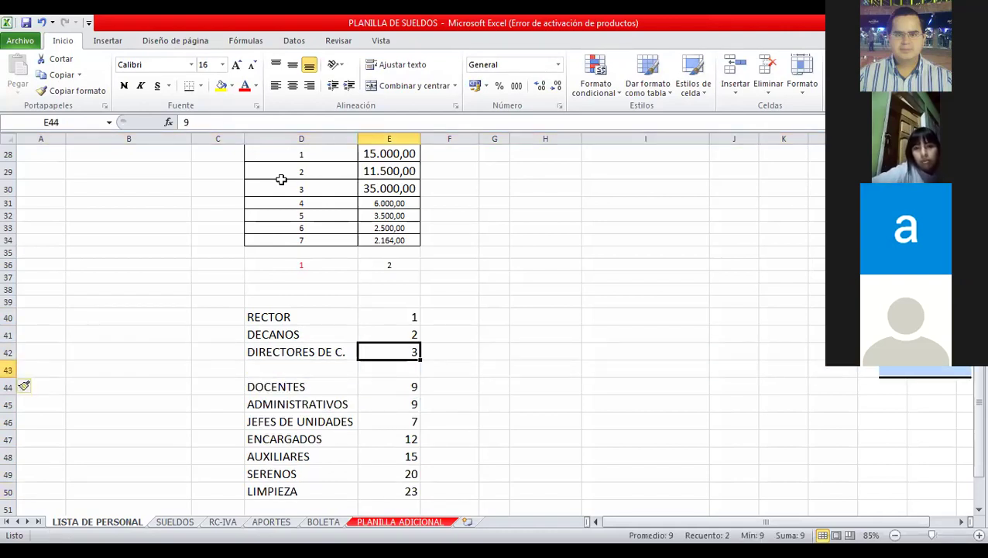
- Enter XXXXXXX placeholders in the new row 43, then undo them
key("Up")
key("Left")
type("DFDSFDFDSF")
key("Escape")
type("XXXXXXX")
key("Tab")
type("XXXXXX")
key("Tab")
key("Left")
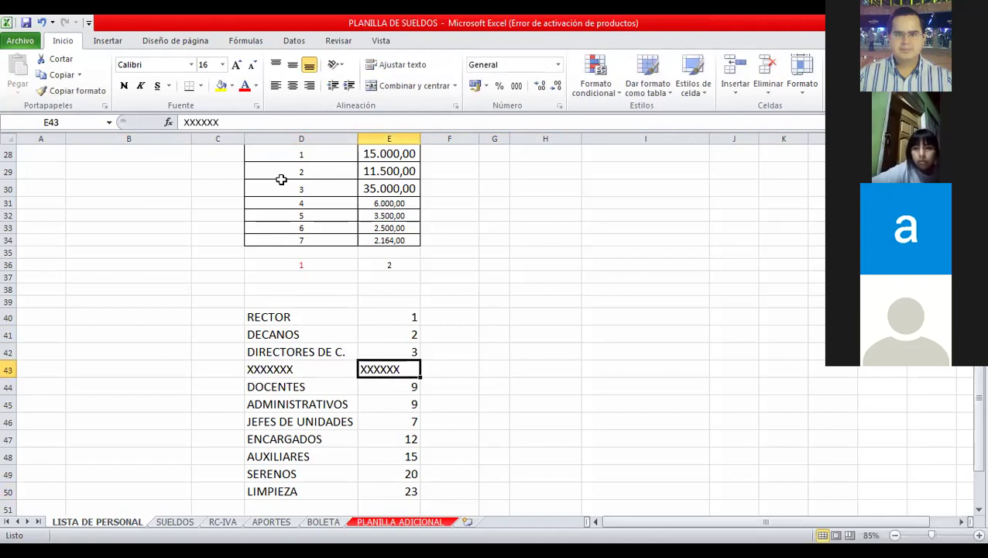
key("ctrl+z")
key("ctrl+z")
key("ctrl+z")
- Insert a blank row above ENCARGADOS
key("Up")
key("Up")
key("Up")
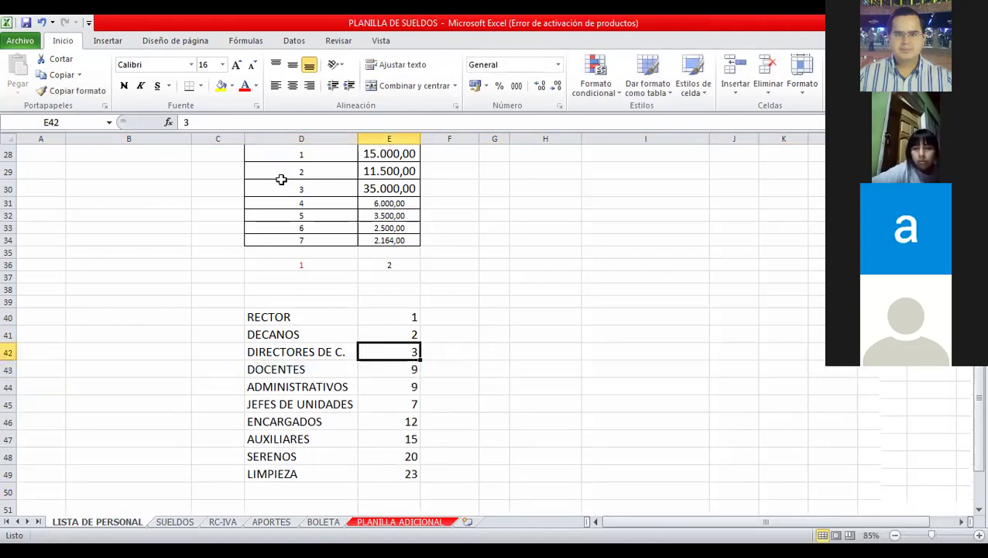
key("Right")
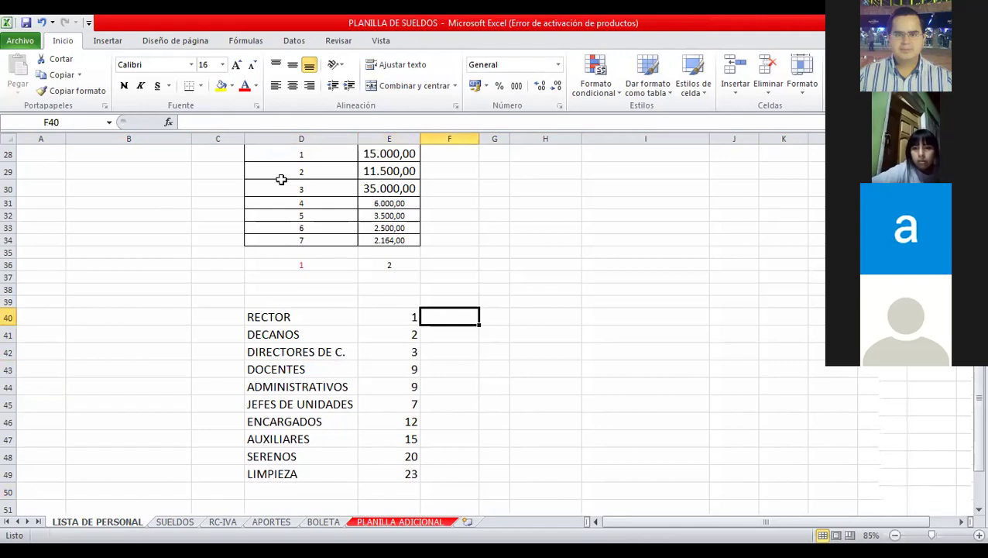
key("Down")
key("Down")
key("Down")
key("Down")
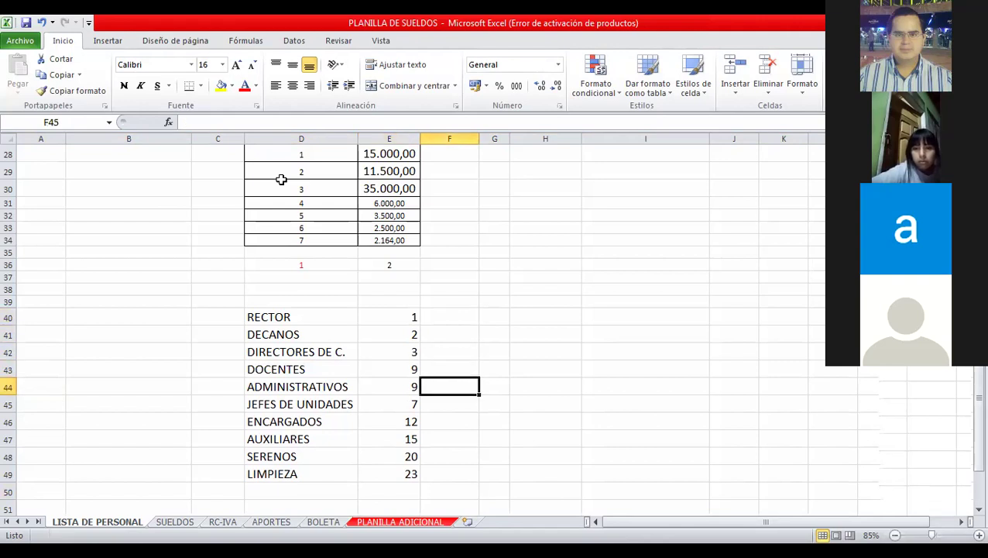
key("Down")
key("Down")
key("Left")
key("Left")
key("shift+space")
key("ctrl+plus")
key("ctrl+plus")
key("ctrl+plus")
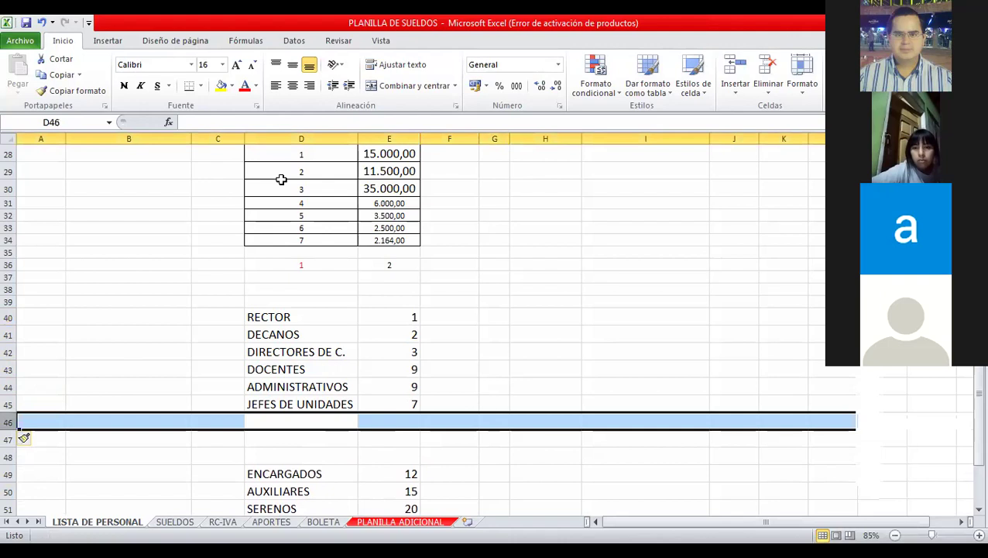
- List JEFE DE LABORATORIO, JEFE DE CONTABILIDAD, JEFE FINANCIERO and JEFE DE PRESUPUESTO in column D
key("Up")
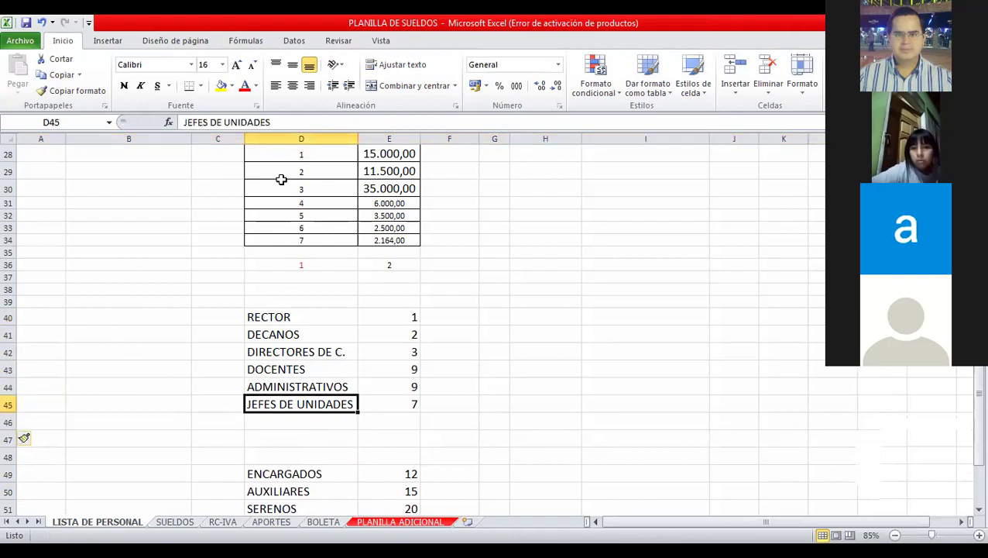
type("JEFE DE LABORATORIO")
key("Return")
type("JEFE DE CONTABILIDAD")
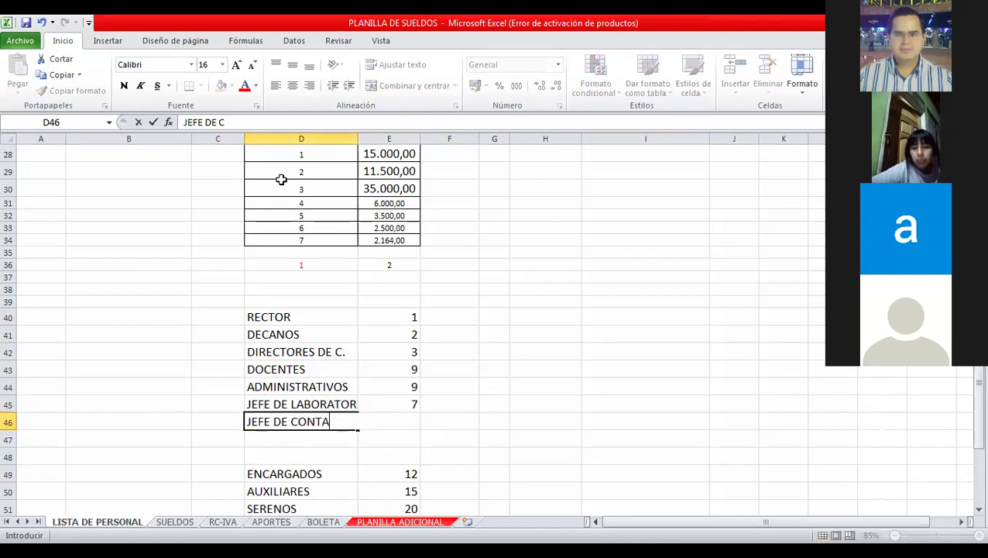
key("Return")
type("JEFE FINANCIERO")
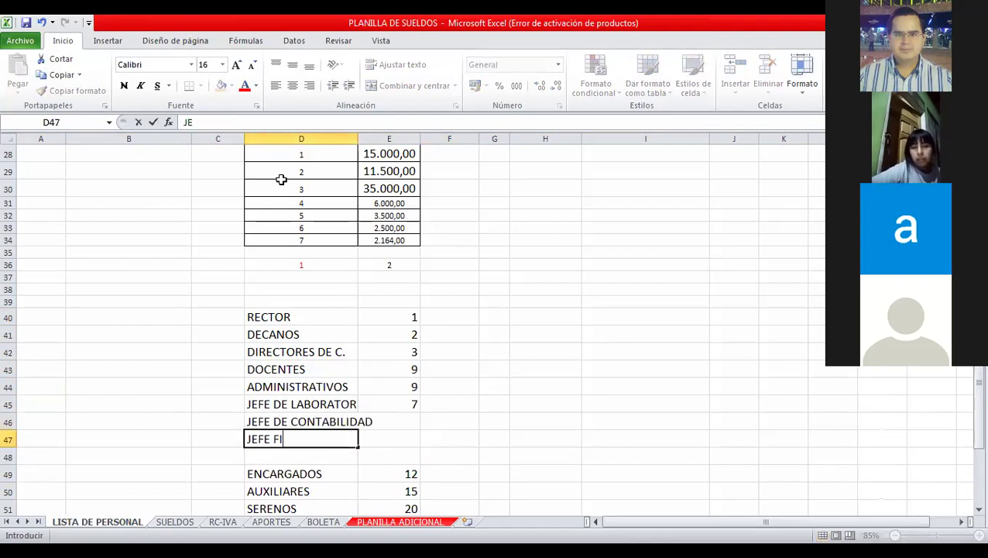
key("Return")
type("JEFE")
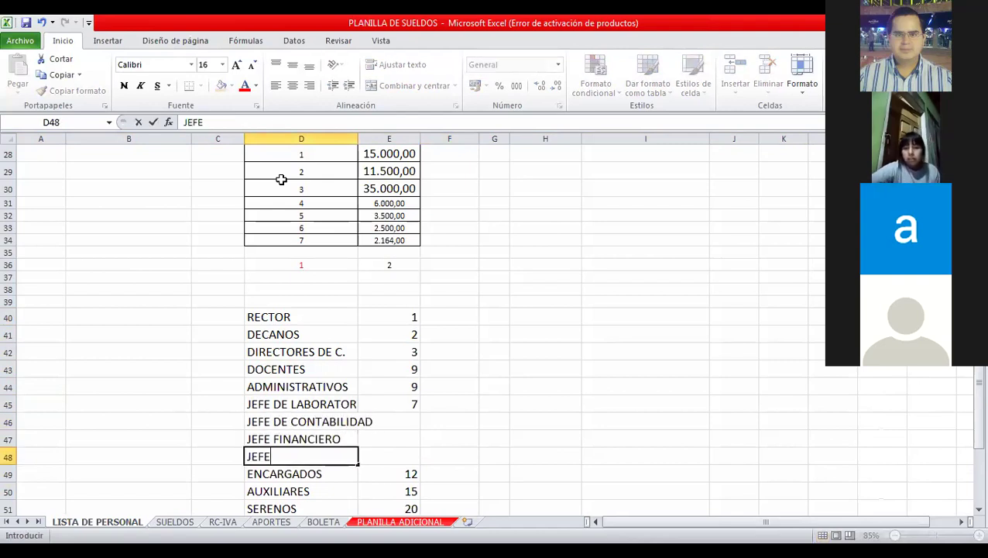
type(" DE")
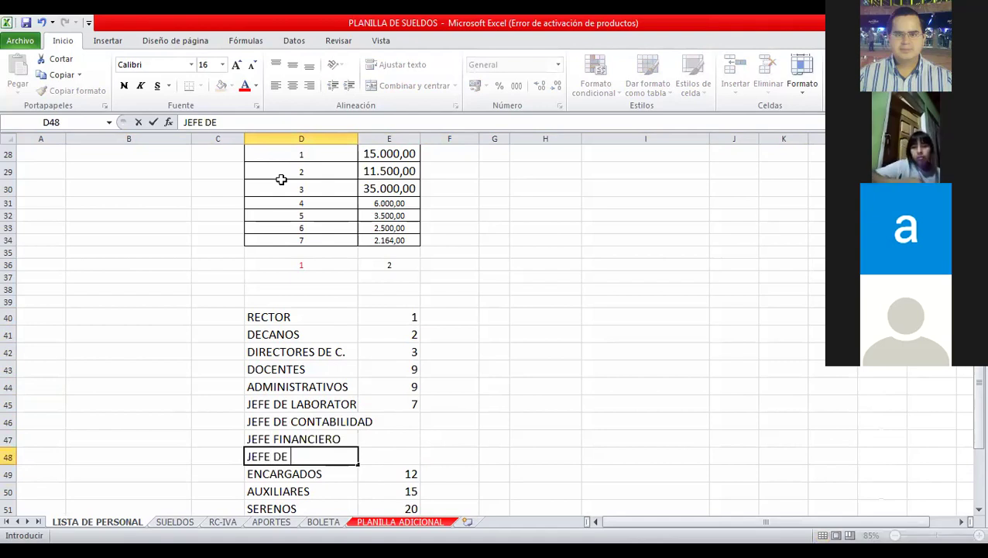
type(" PRESUPUESTO")
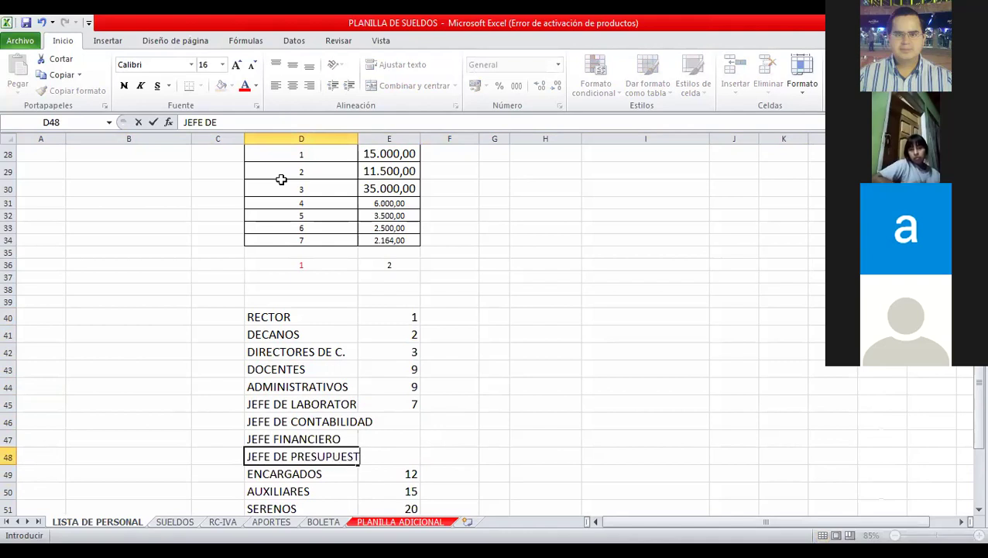
key("Tab")
- Enter 7 as the value for each department-head position
key("Up")
key("Up")
type("7")
key("Return")
type("7")
key("Return")
type("7")
key("Return")
key("ctrl+plus")
- Insert a blank row above the department-head group
key("Up")
key("Up")
key("Up")
key("Up")
key("shift+space")
key("ctrl+plus")
key("Up")
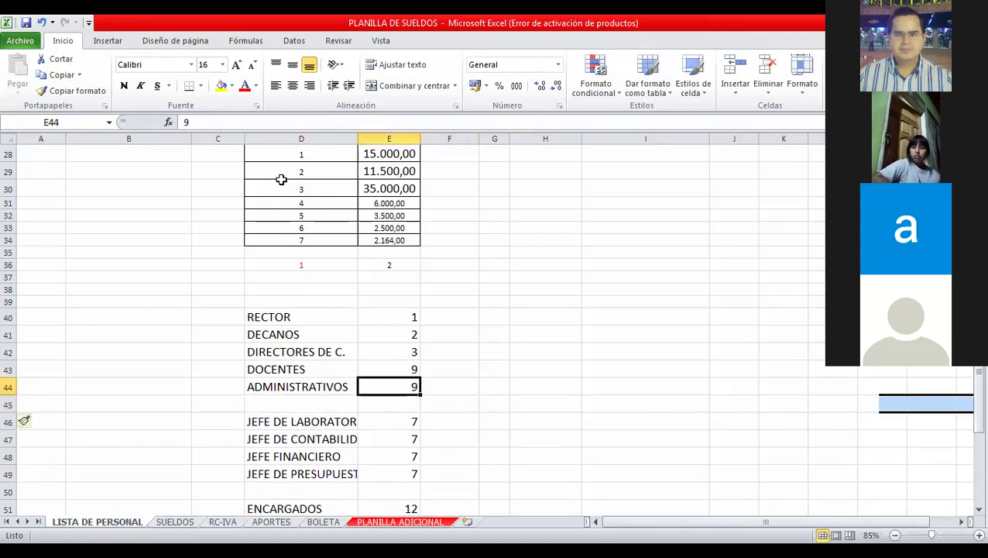
- Insert rows above DIRECTORES DE C. and label them DECANO C.C., DECANO MEDIC. and DECANO C.ECO
key("Up")
key("Up")
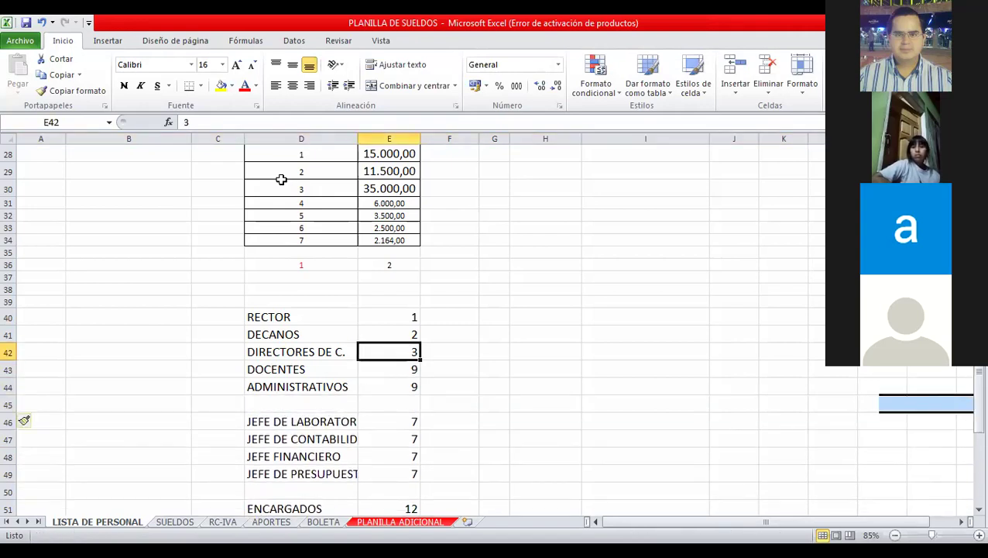
key("ctrl+plus")
key("shift+space")
key("ctrl+plus")
key("Up")
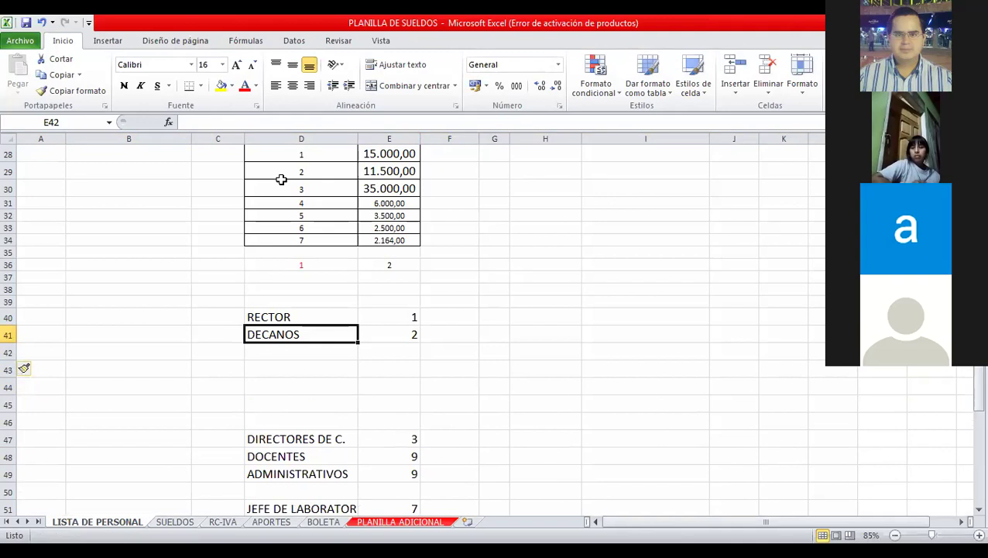
key("F2")
key("BackSpace")
type("C.C.")
key("Return")
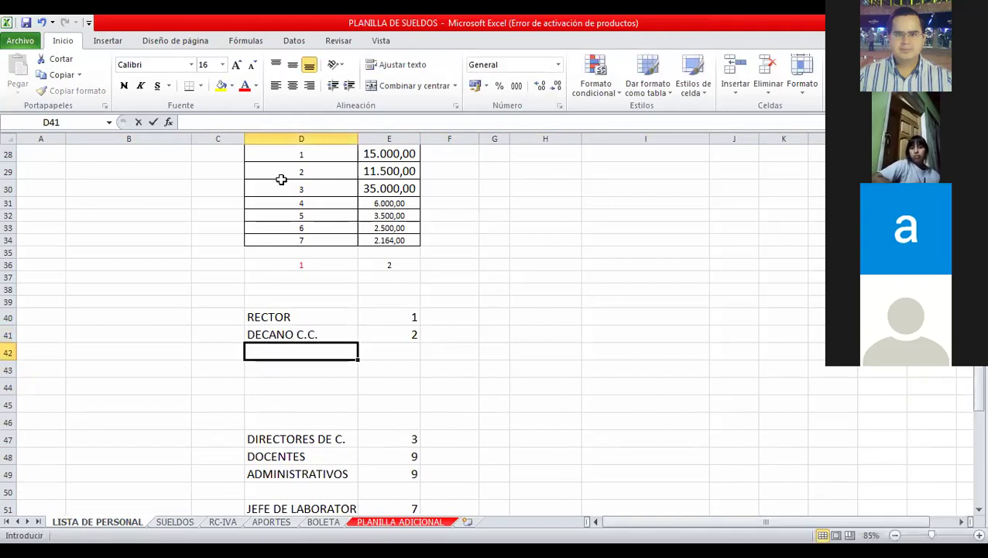
type("DECANO MEDIC.")
key("Return")
type("DECANO C.ECO.")
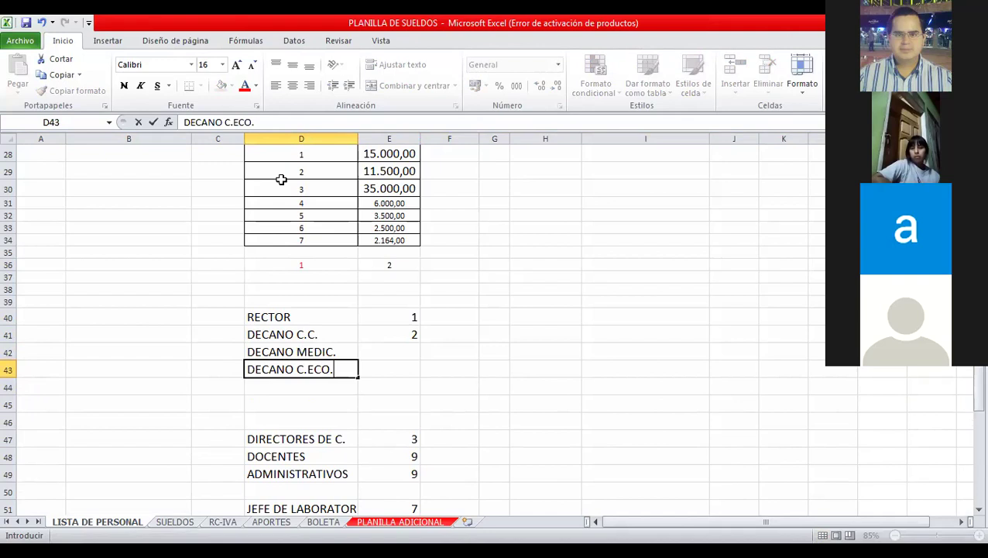
key("Up")
- Enter 2 beside DECANO MEDIC. and DECANO C.ECO
key("Right")
type("2")
key("Return")
type("2")
key("Return")
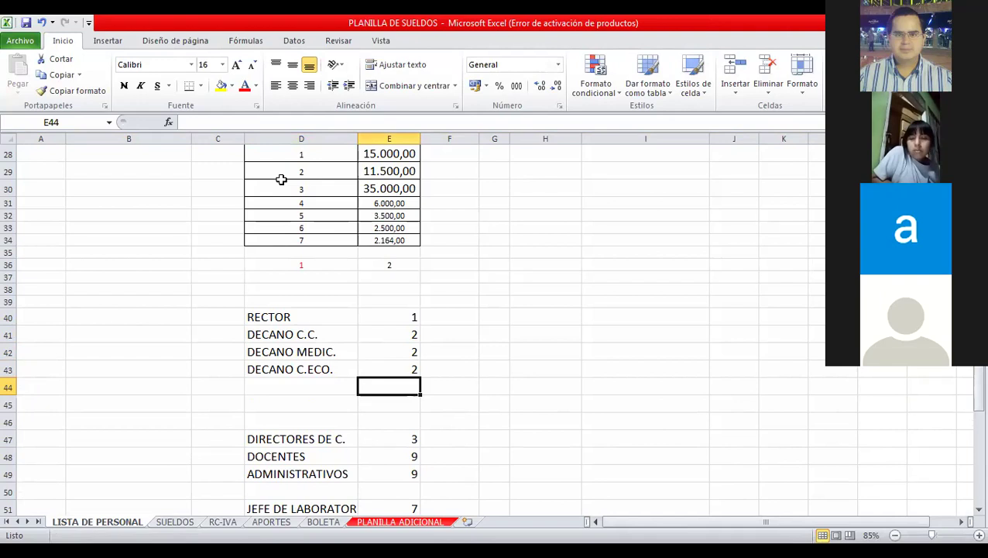
scroll(288, 194, "down", 1)
left_click(448, 232)
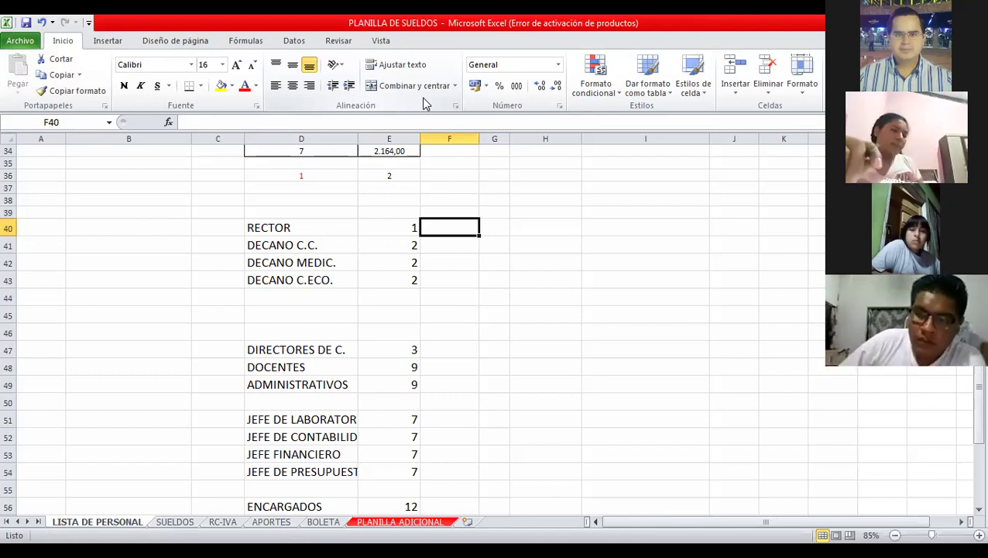
- Enter 24000 for RECTOR and 23000 for the deans in column F
type("24000")
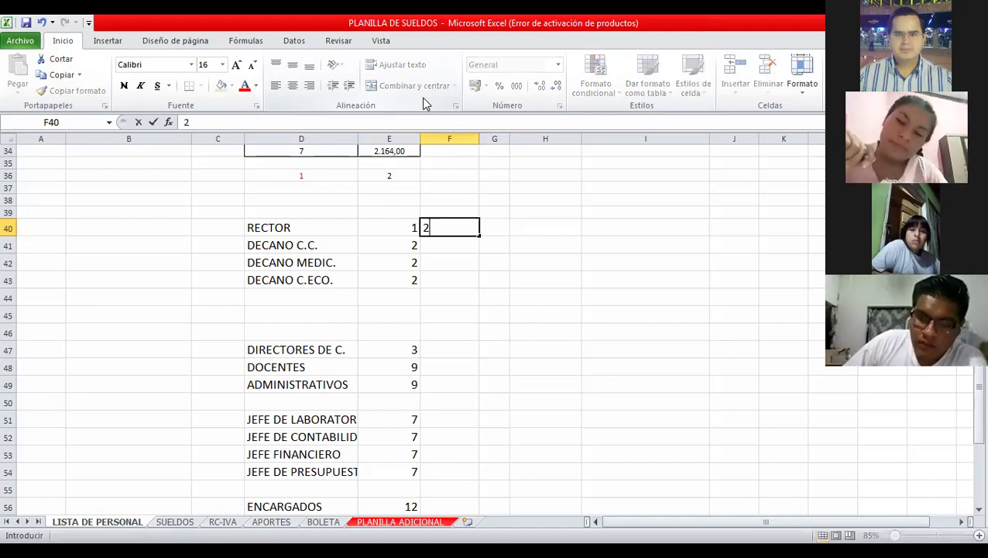
key("Return")
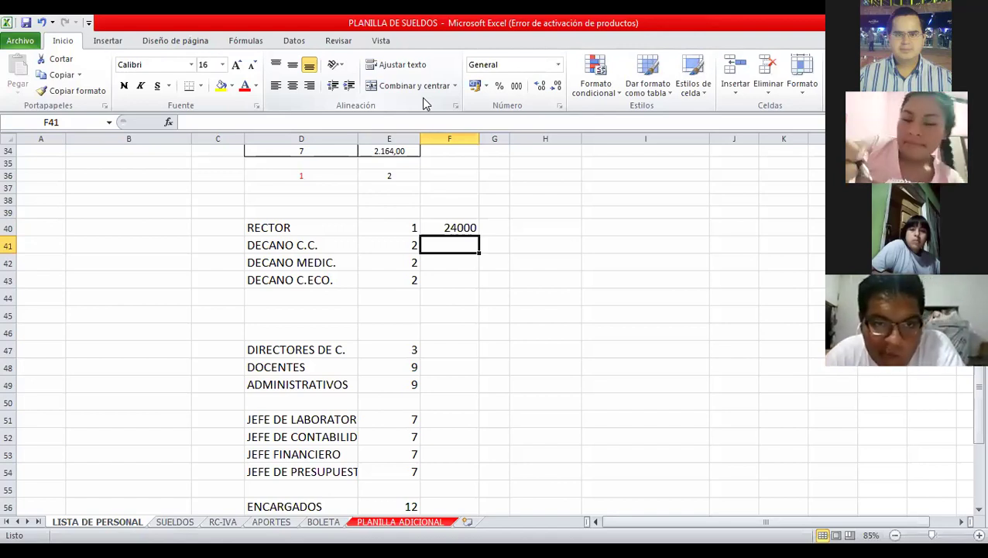
type("23000")
key("Return")
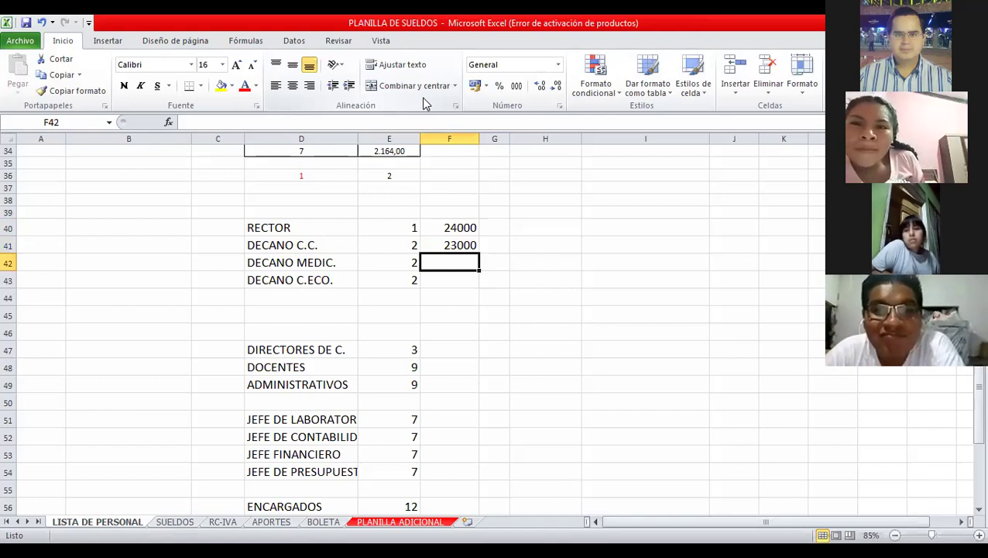
type("23000")
key("Return")
type("23000")
key("Return")
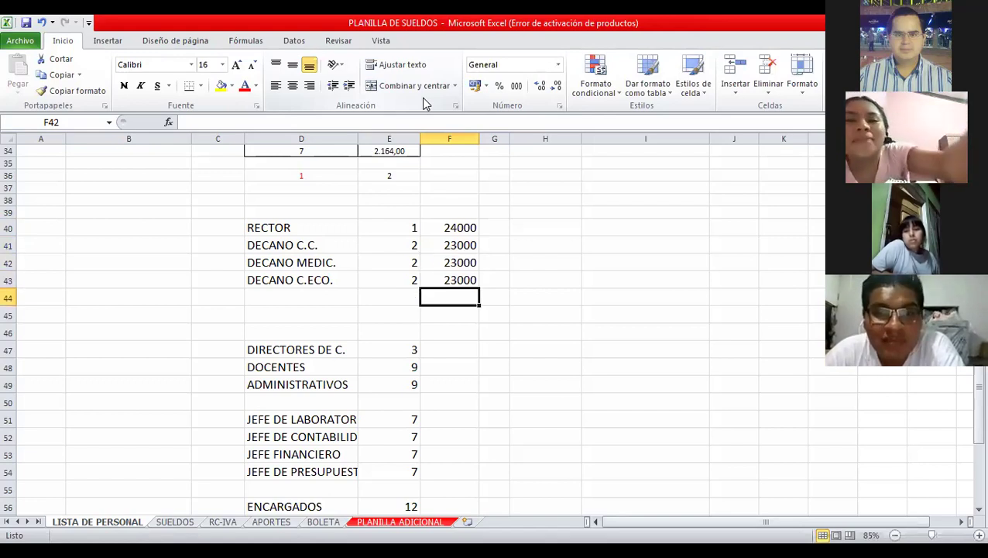
- Enter 22000 for the directors, remove the empty rows, and give DOCENTES 2500
key("Down")
key("Down")
key("Down")
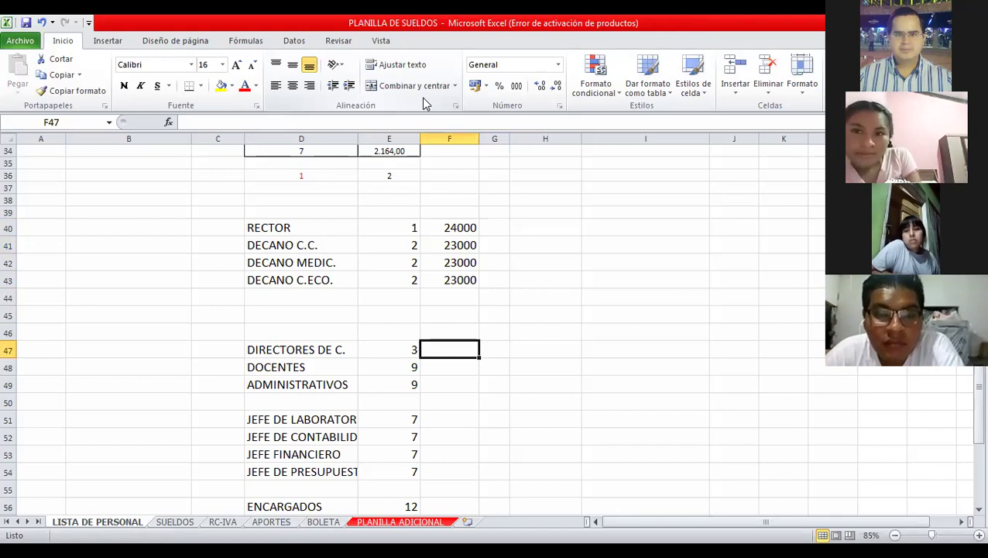
type("22000")
key("Return")
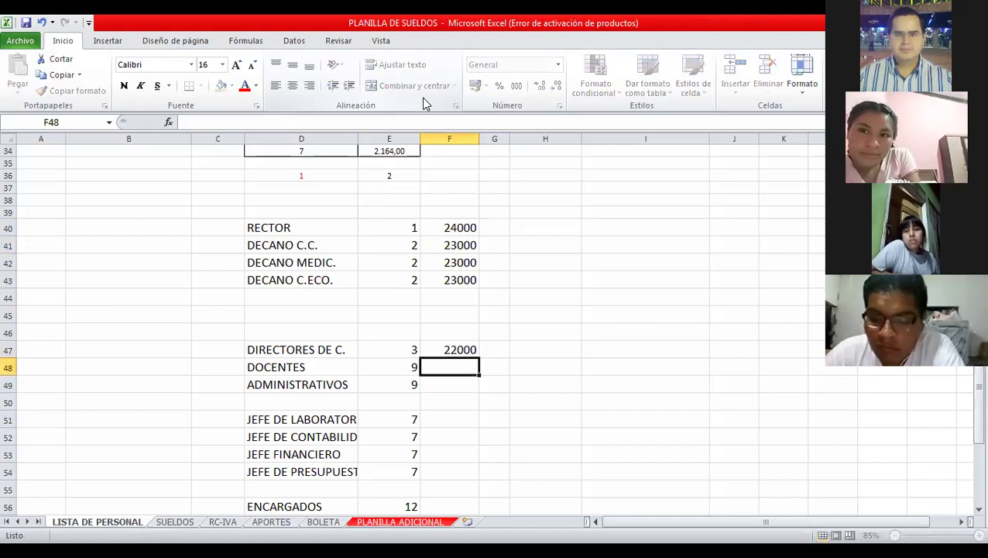
key("Up")
key("Up")
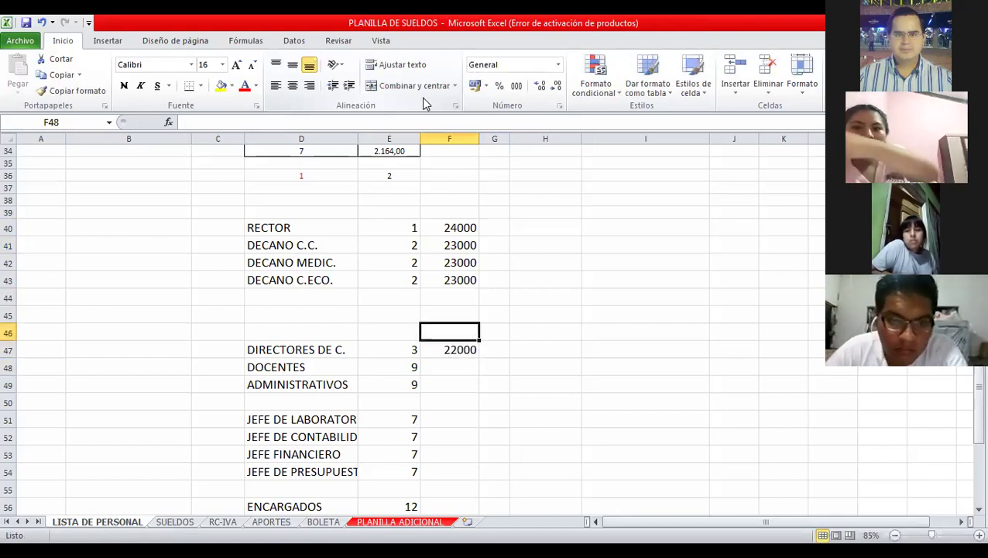
key("ctrl+z")
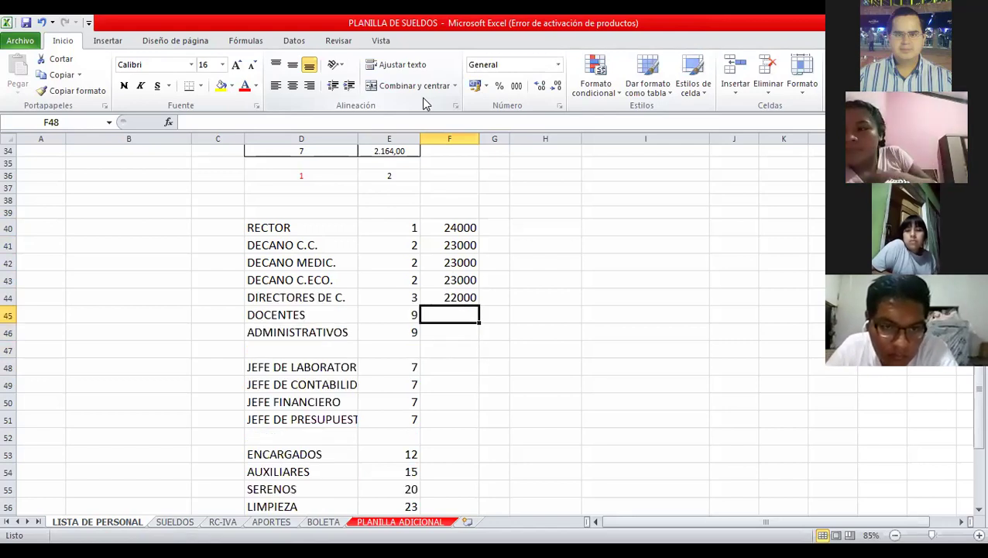
type("300")
key("BackSpace")
key("BackSpace")
key("BackSpace")
type("2500")
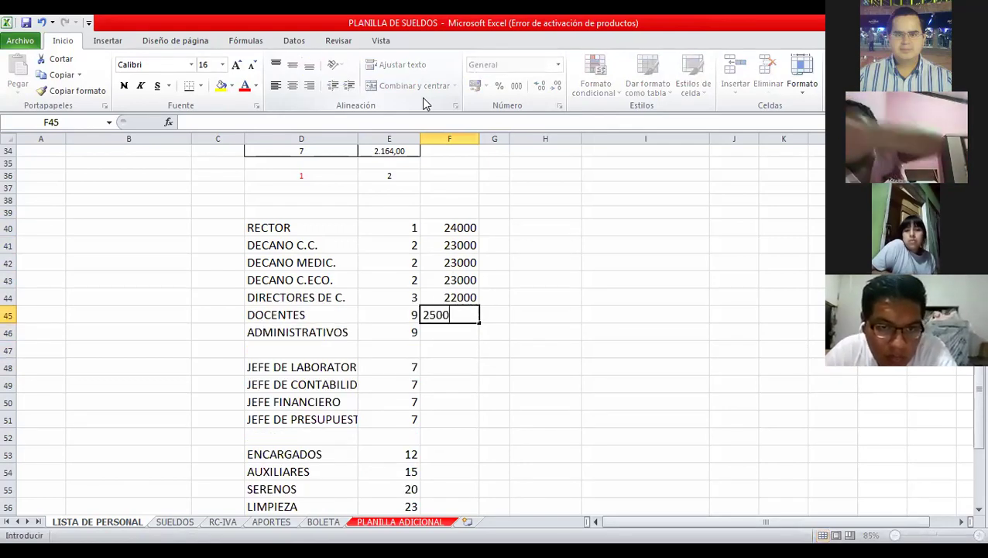
key("Return")
key("Up")
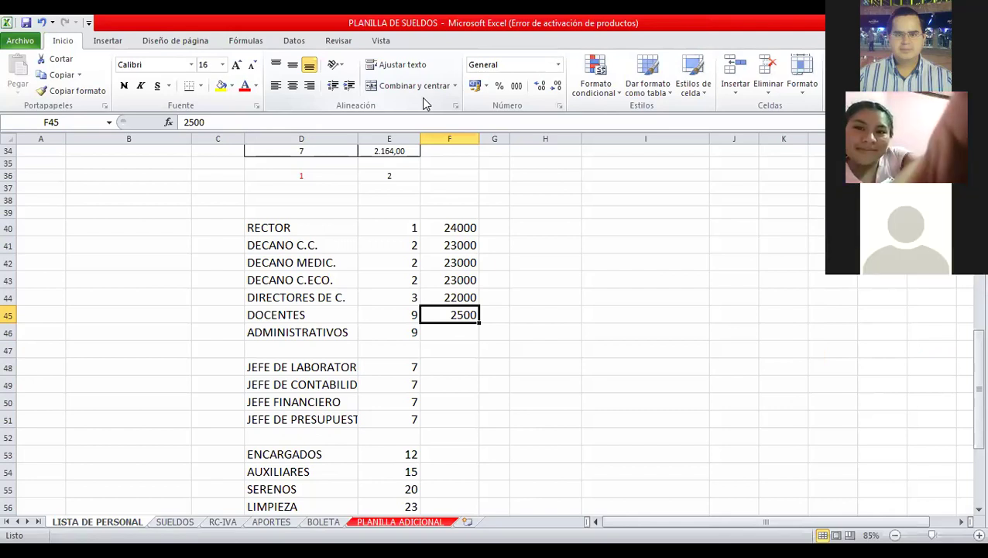
key("Right")
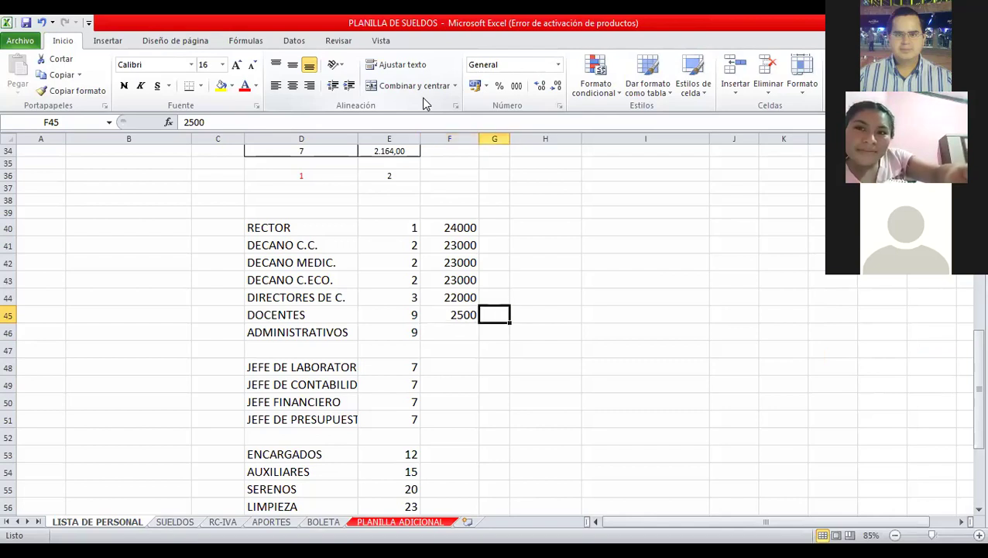
key("Left")
key("Right")
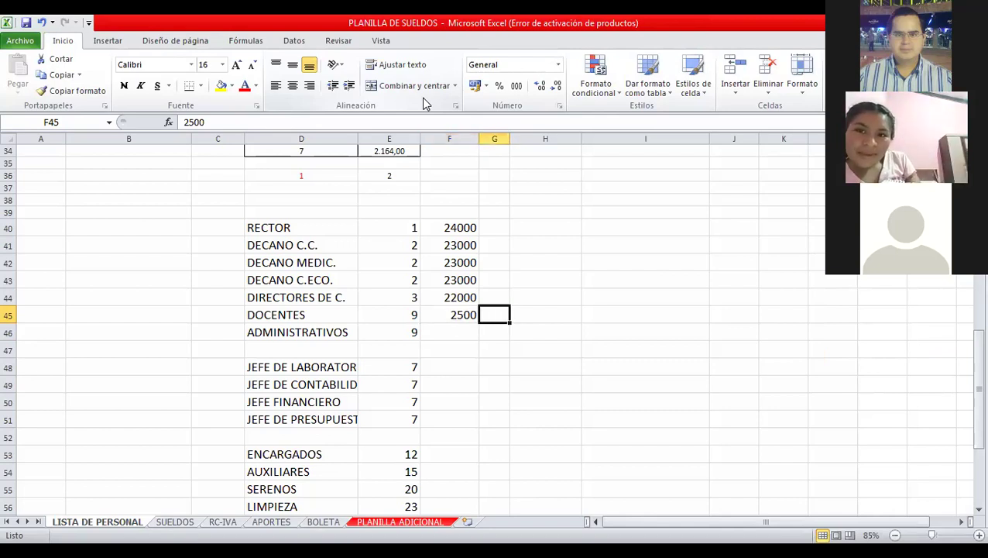
type("5")
key("Right")
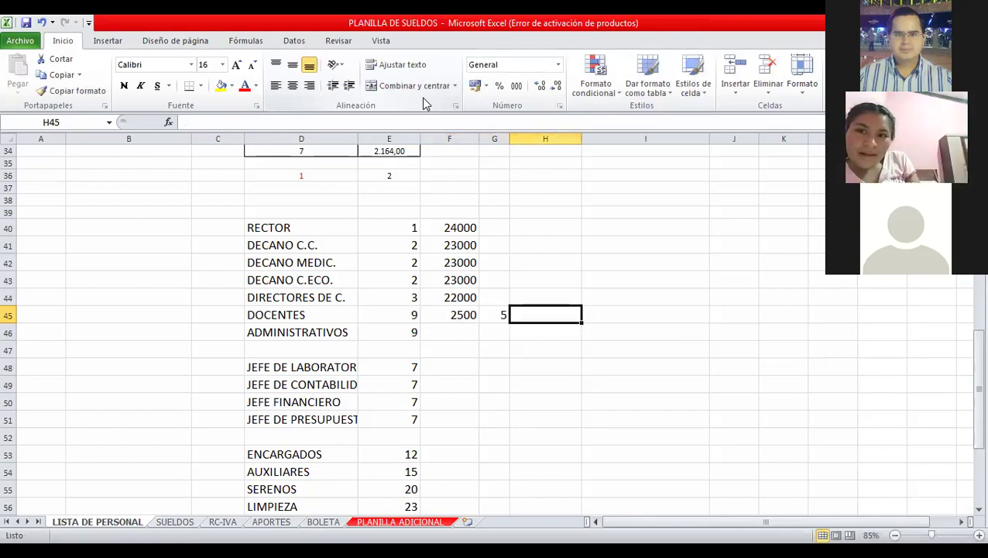
type("=F45*G45")
key("Return")
key("Left")
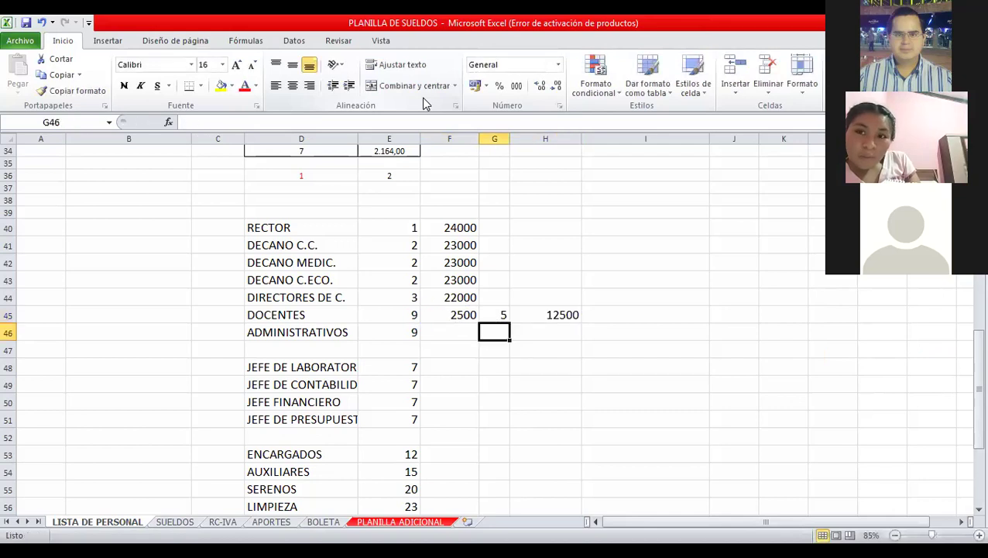
key("Up")
key("Right")
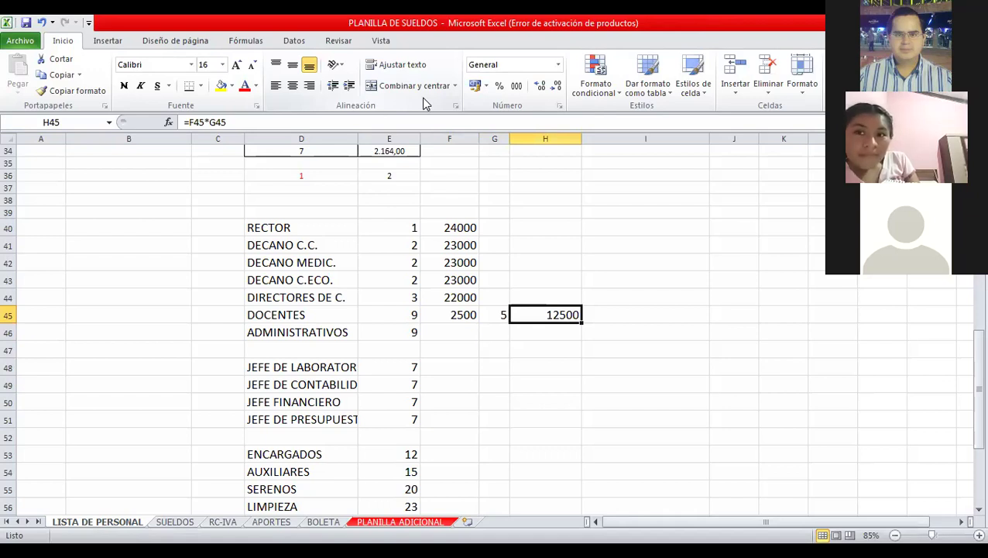
key("Right")
key("Left")
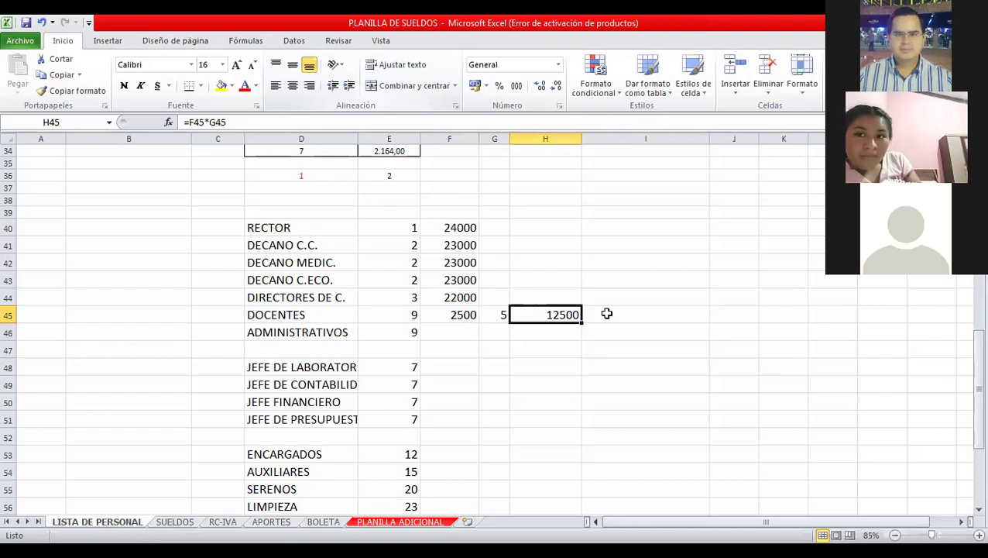
left_click(542, 327)
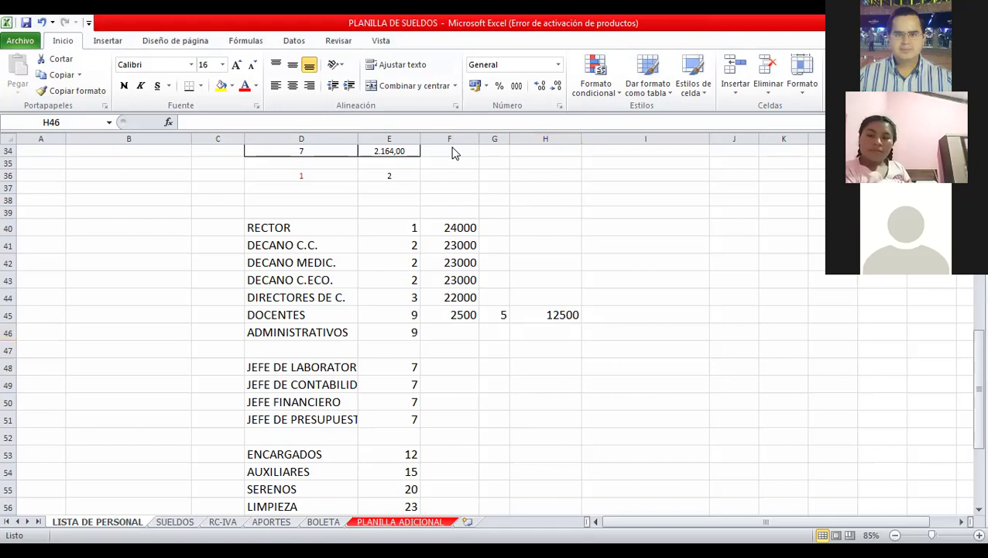
left_click(607, 319)
left_click(533, 313)
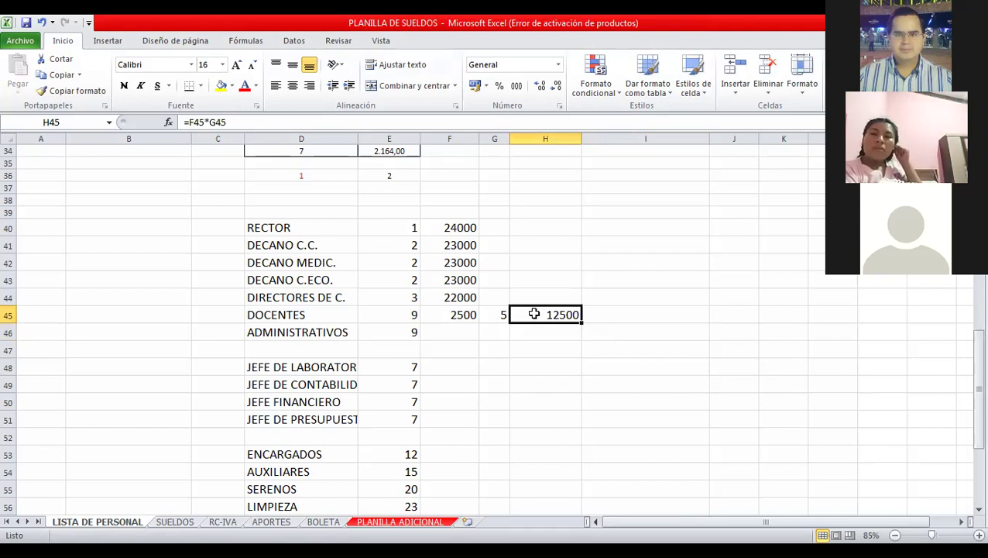
key("Delete")
key("Left")
- Clear the multiplier 5 and set the ADMINISTRATIVOS salary to 10000
key("Delete")
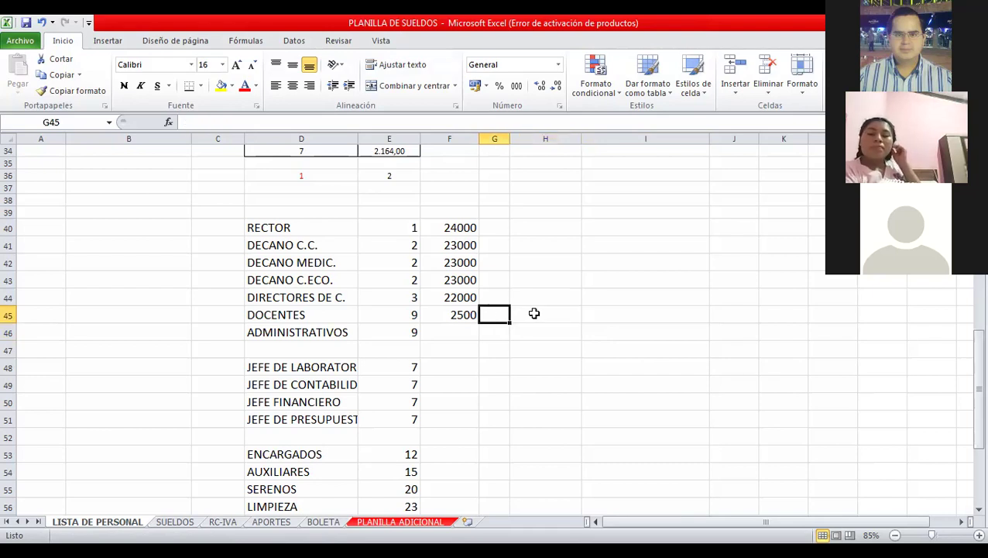
key("Down")
key("Left")
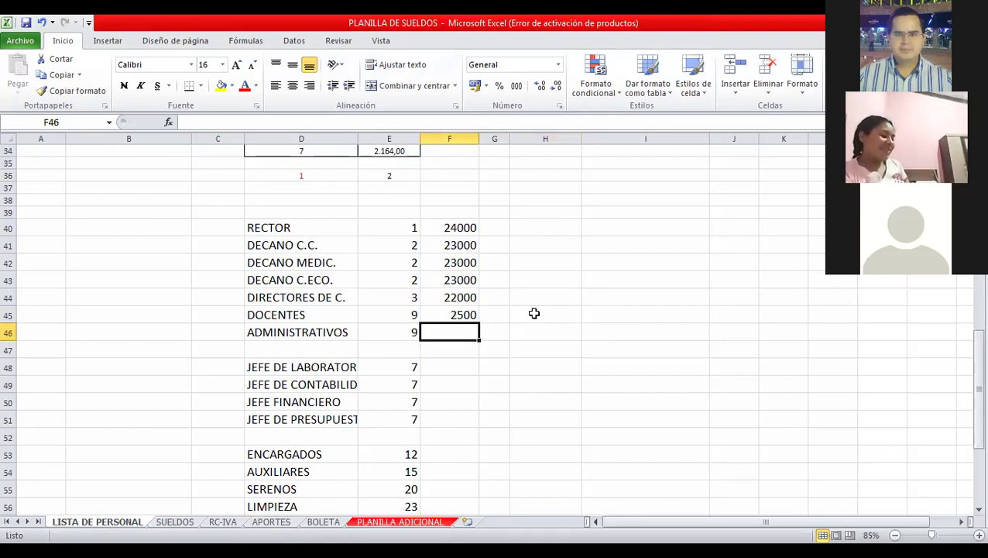
key("Left")
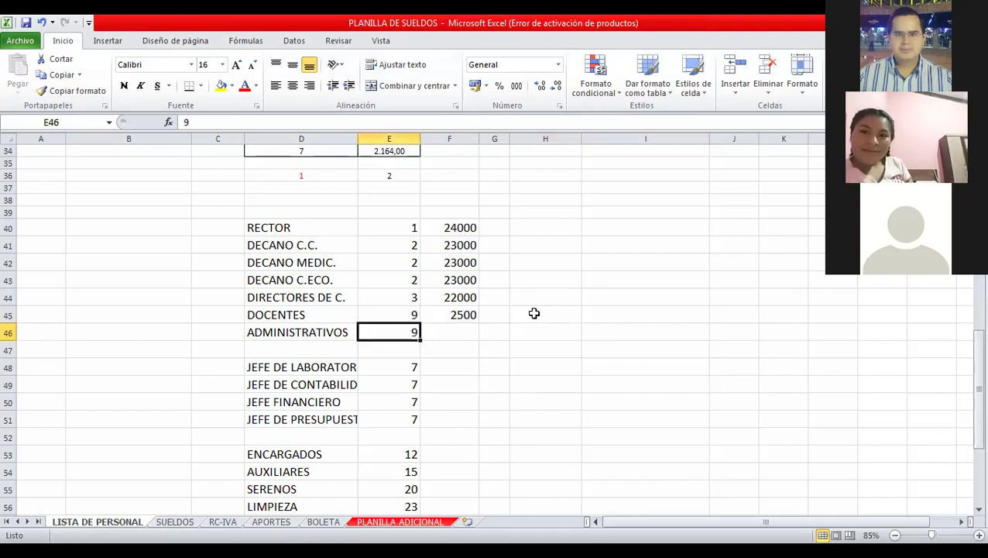
key("Right")
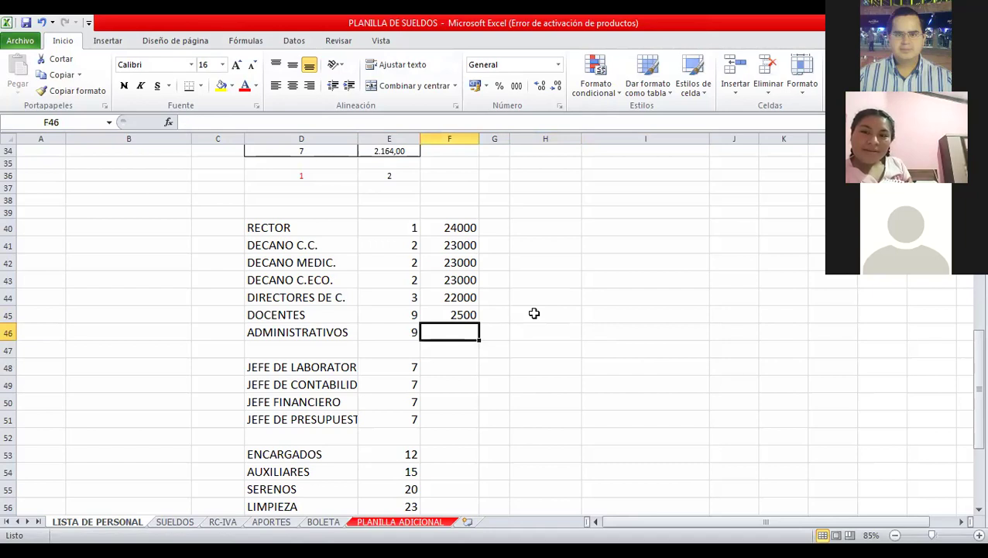
type("10000")
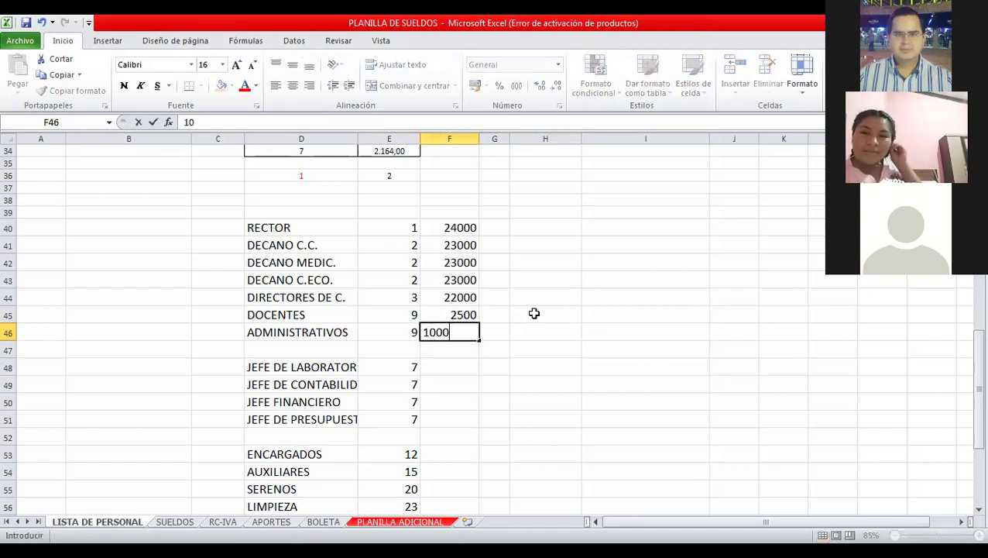
key("Return")
- Cut the four JEFE rows and insert them at row 45 above DOCENTES
key("Down")
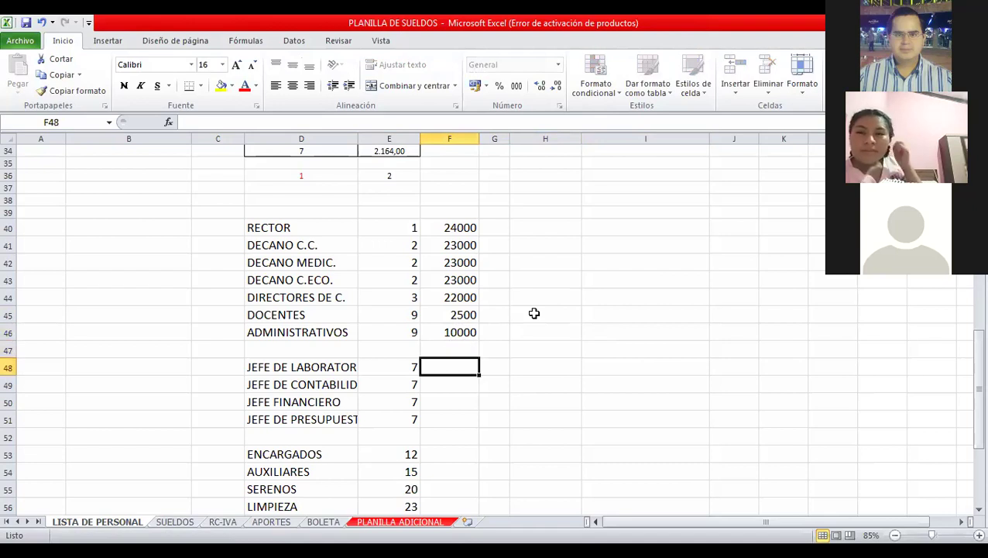
key("shift+space")
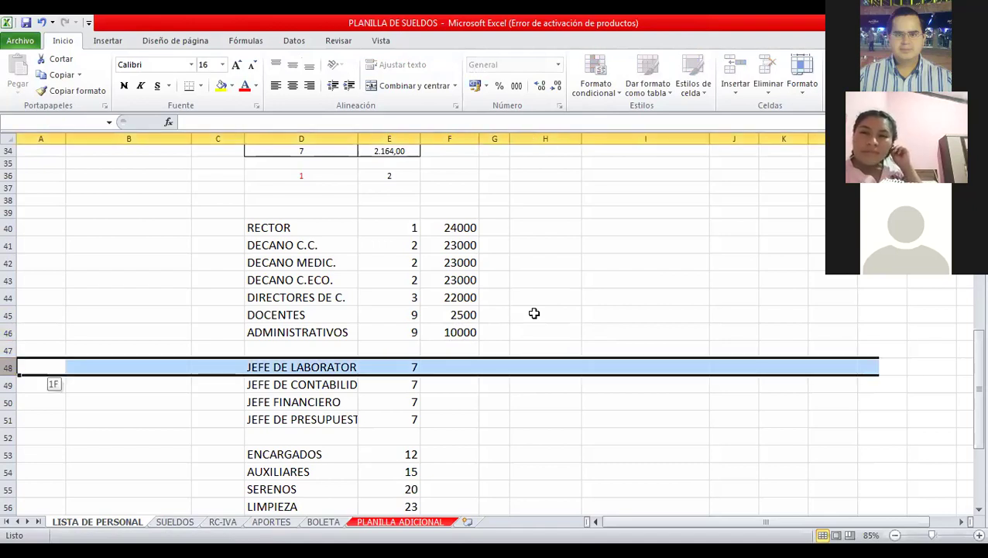
key("shift+Down")
key("shift+Down")
key("shift+Down")
key("ctrl+x")
key("Home")
key("Up")
key("Up")
key("Up")
key("shift+space")
key("ctrl+plus")
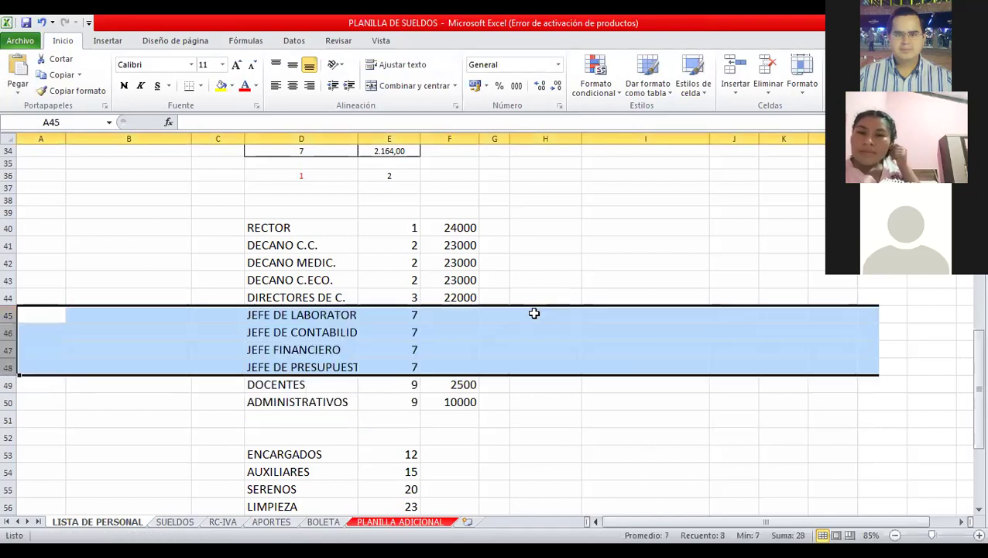
- Enter a 14000 salary for the first JEFE and copy it to the other three
key("Right")
key("Right")
key("Right")
key("Right")
key("Right")
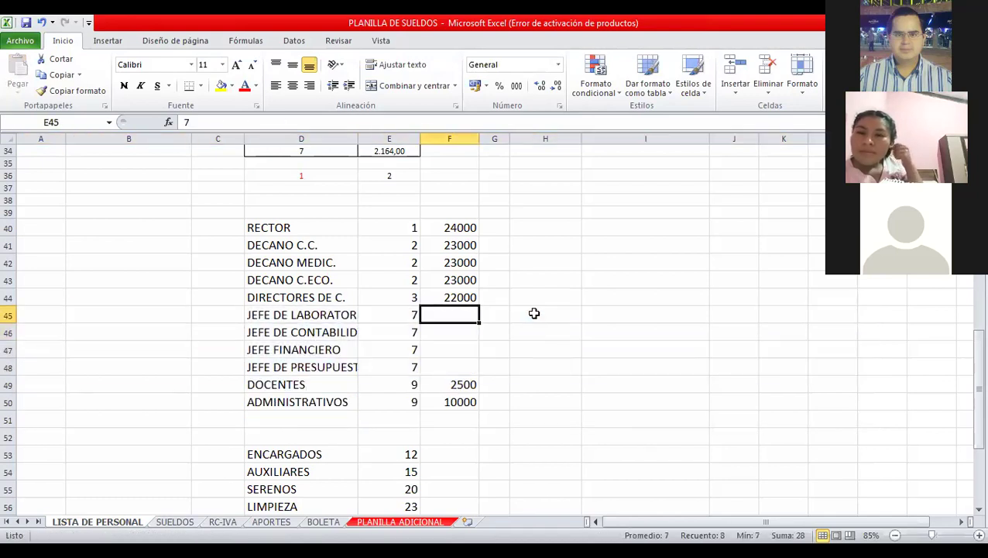
type("14000")
key("Return")
key("Up")
key("ctrl+c")
key("Down")
key("shift+Down")
key("shift+Down")
key("Return")
- Make the four JEFE rows bold, then select the three DECANO rows
key("Down")
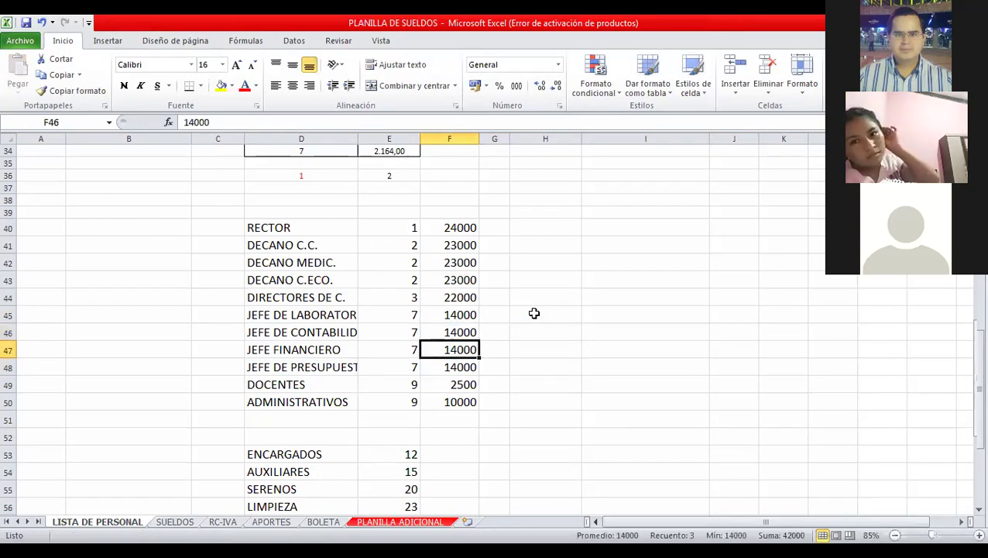
key("Down")
key("Down")
key("Down")
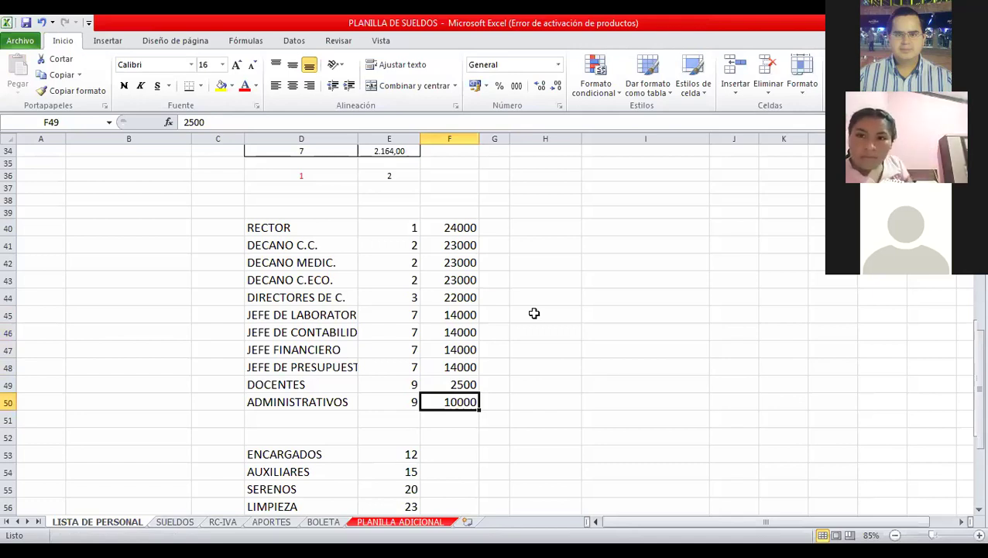
key("Up")
key("Up")
key("Up")
key("Up")
key("Up")
key("shift+Down")
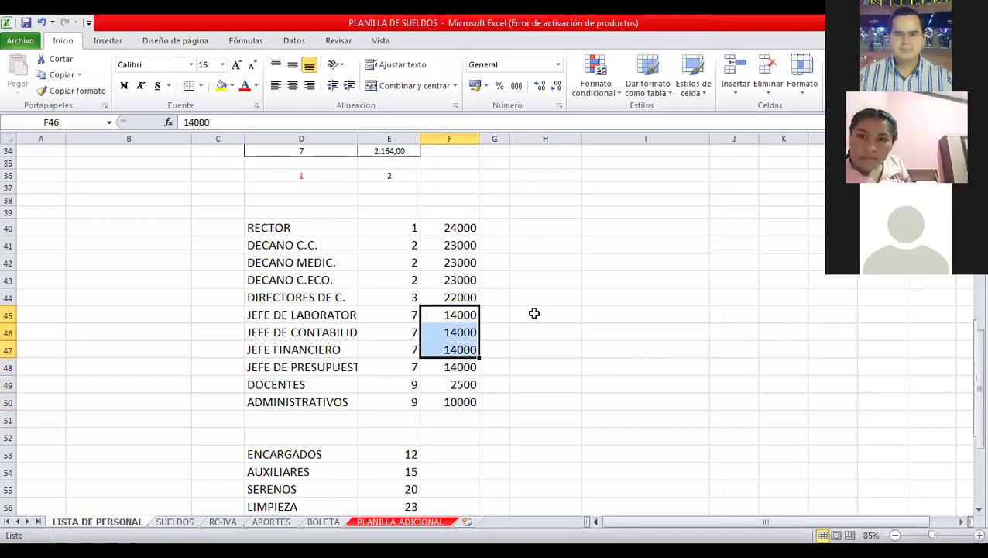
key("shift+Down")
key("shift+Down")
key("shift+space")
key("ctrl+n")
key("Up")
key("Up")
key("Up")
key("Up")
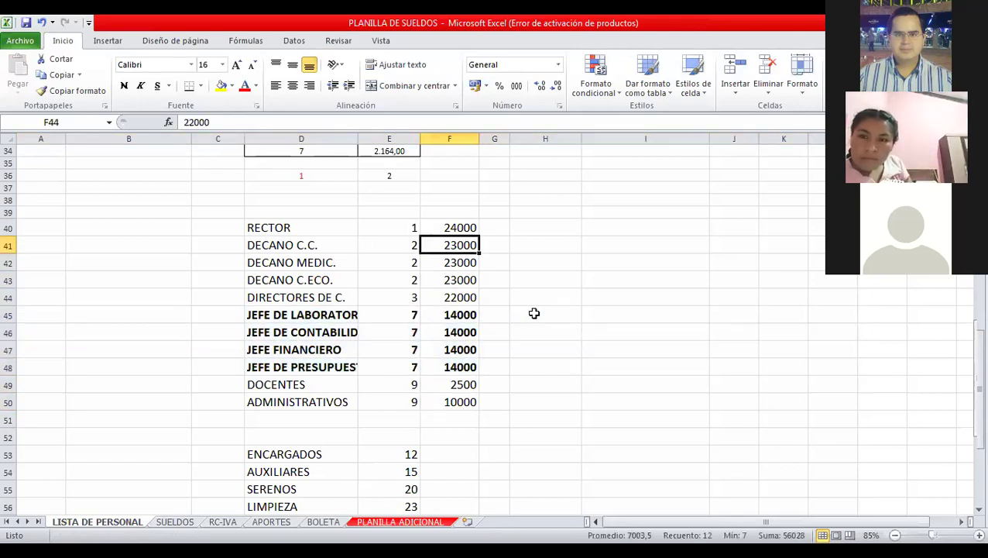
key("shift+Down")
key("shift+Down")
key("shift+space")
- Colour the DECANO rows' text red and review the count and salary ranges
left_click(243, 85)
left_click(482, 350)
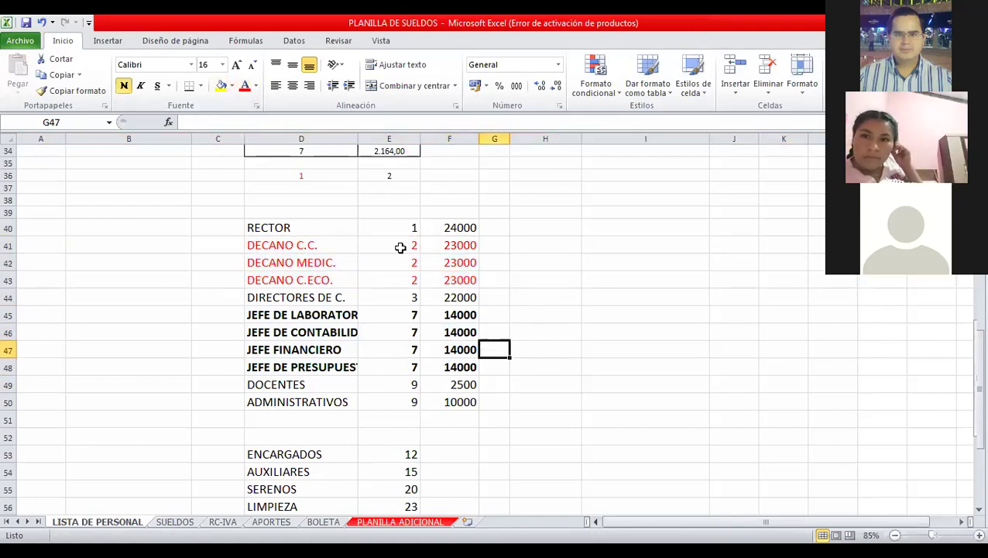
left_click_drag(399, 246, 400, 279)
left_click_drag(448, 246, 448, 280)
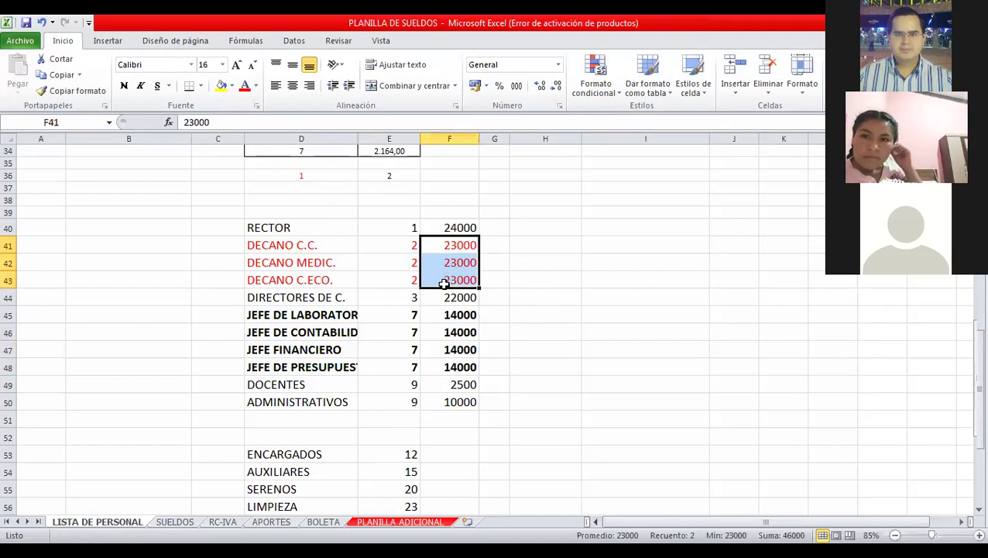
left_click_drag(394, 316, 396, 366)
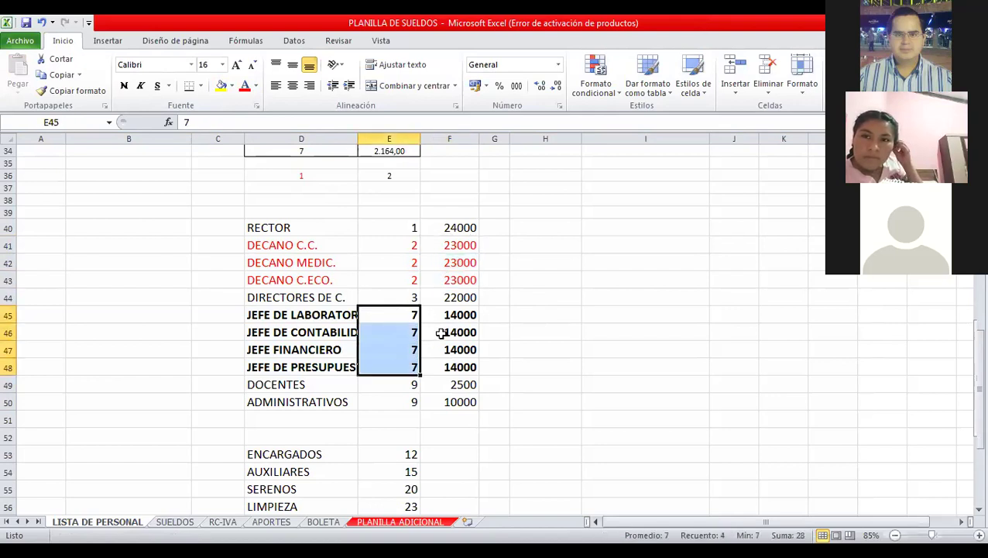
left_click_drag(448, 315, 460, 372)
scroll(449, 370, "down", 2)
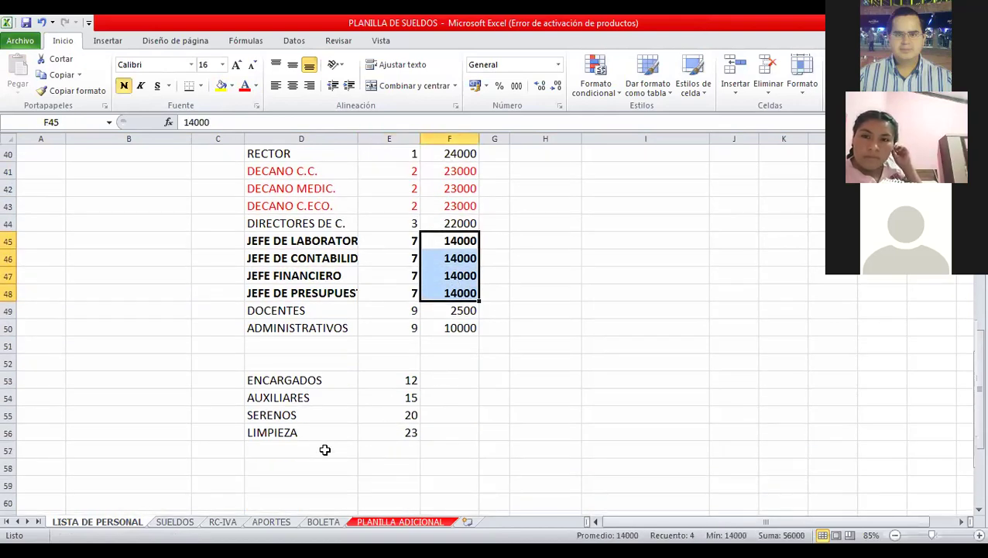
left_click_drag(380, 429, 387, 451)
left_click_drag(449, 433, 451, 479)
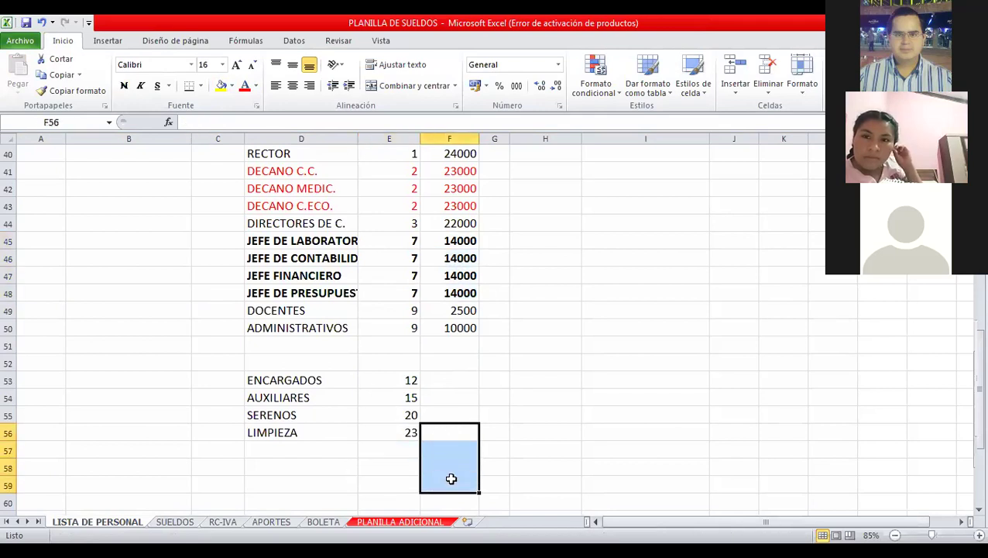
scroll(452, 470, "up", 1)
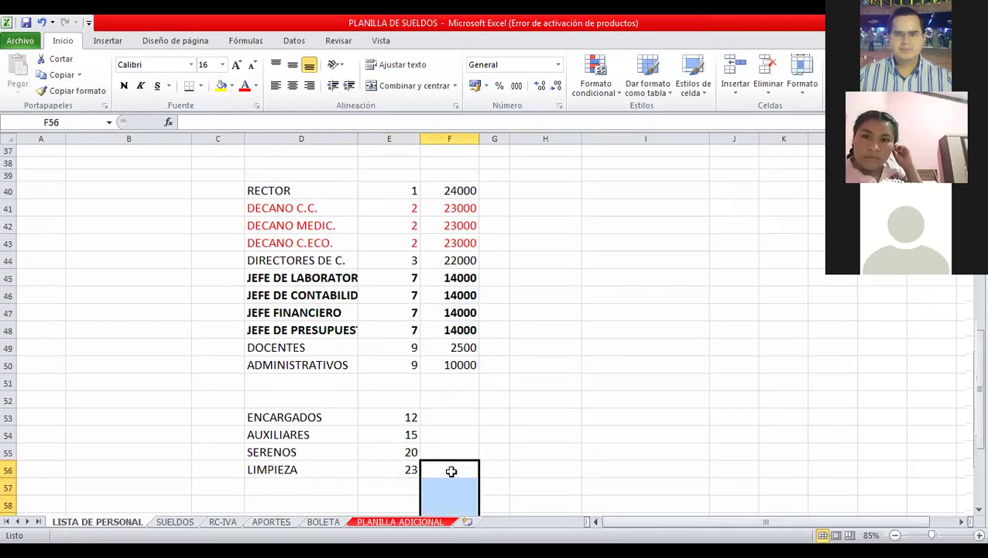
- Change the DECANO C.C. salary to 23500 and DECANO C.ECO. to 21000
left_click(316, 220)
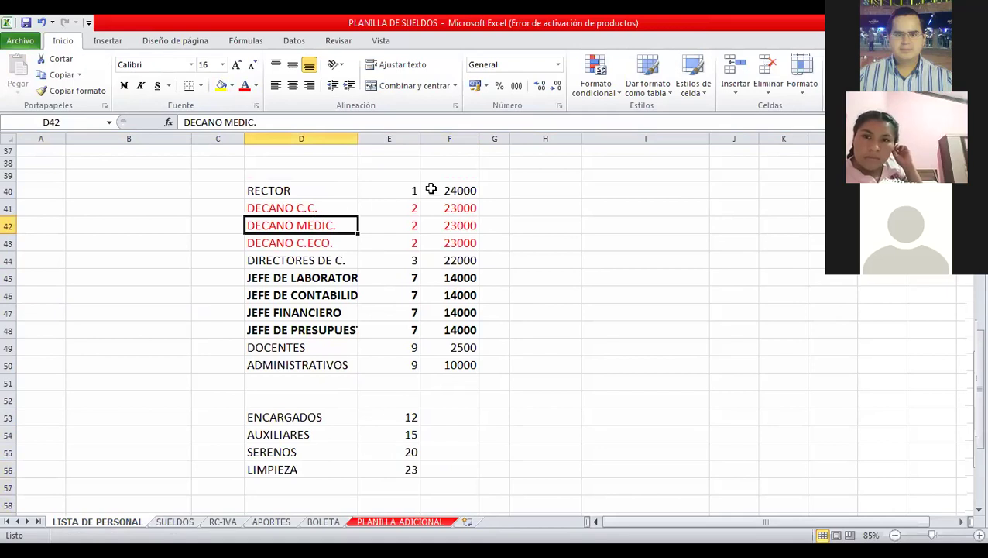
left_click(452, 209)
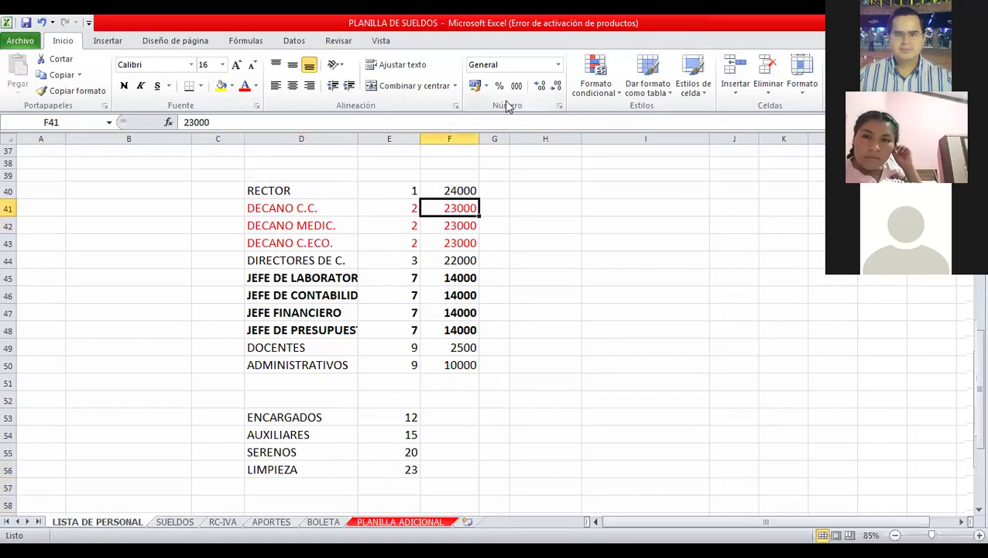
type("23500")
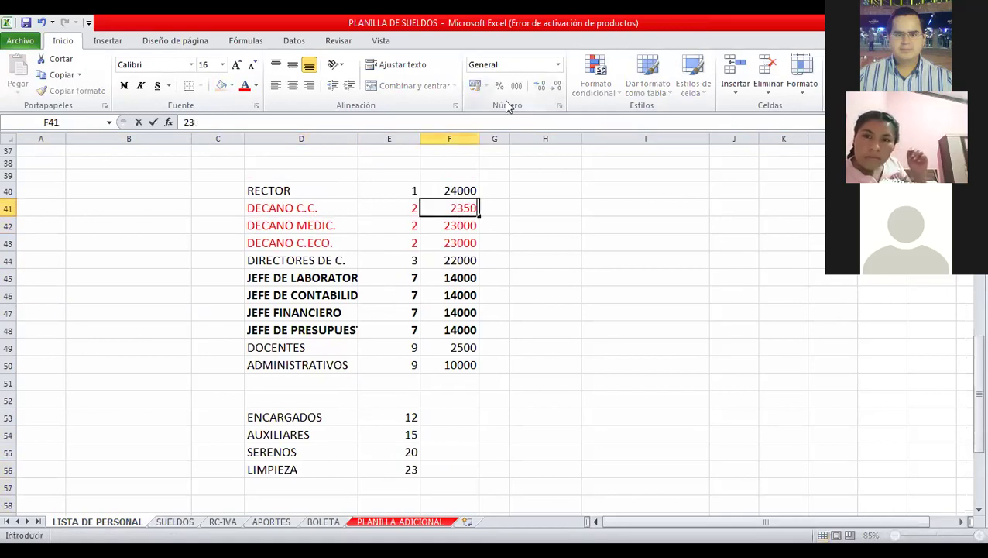
key("Return")
key("Return")
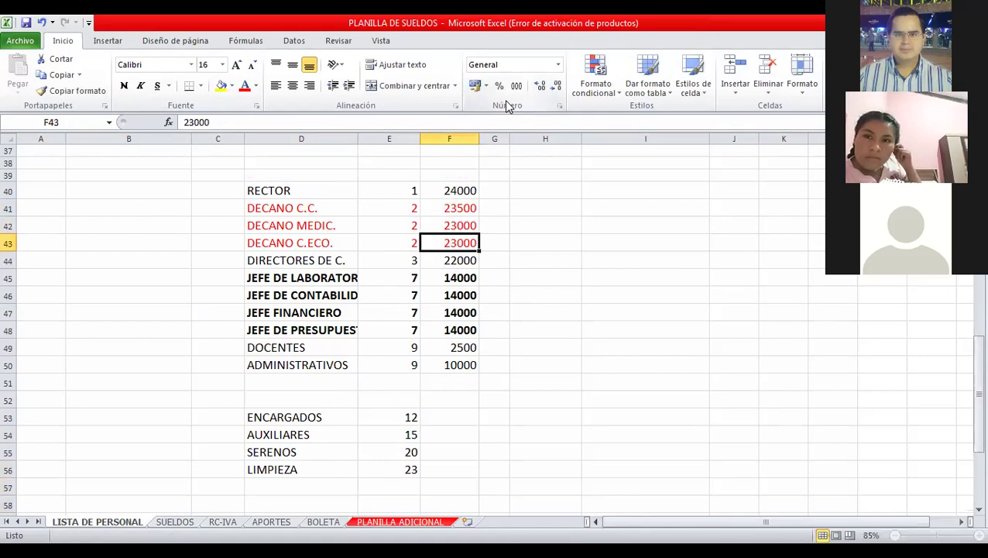
type("21000")
key("Return")
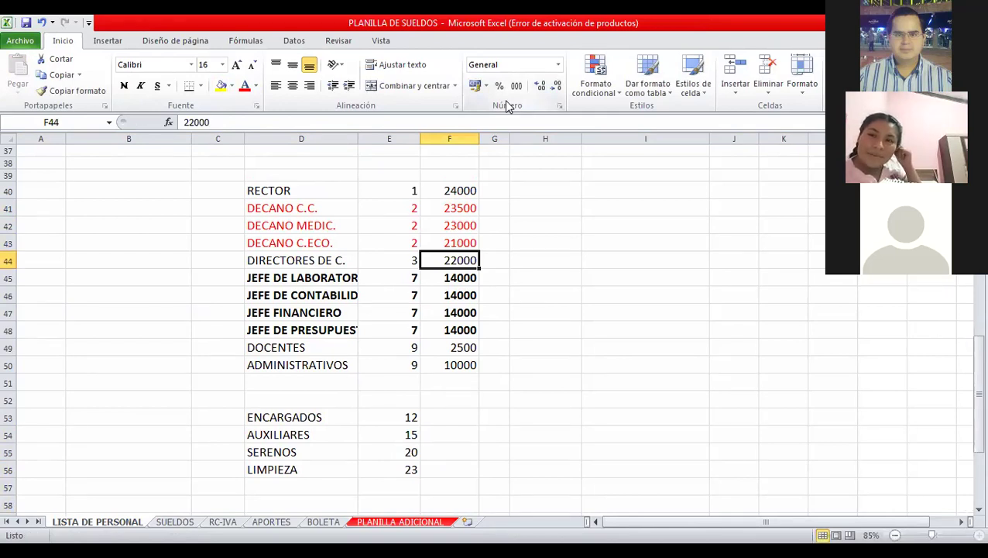
key("ctrl+Up")
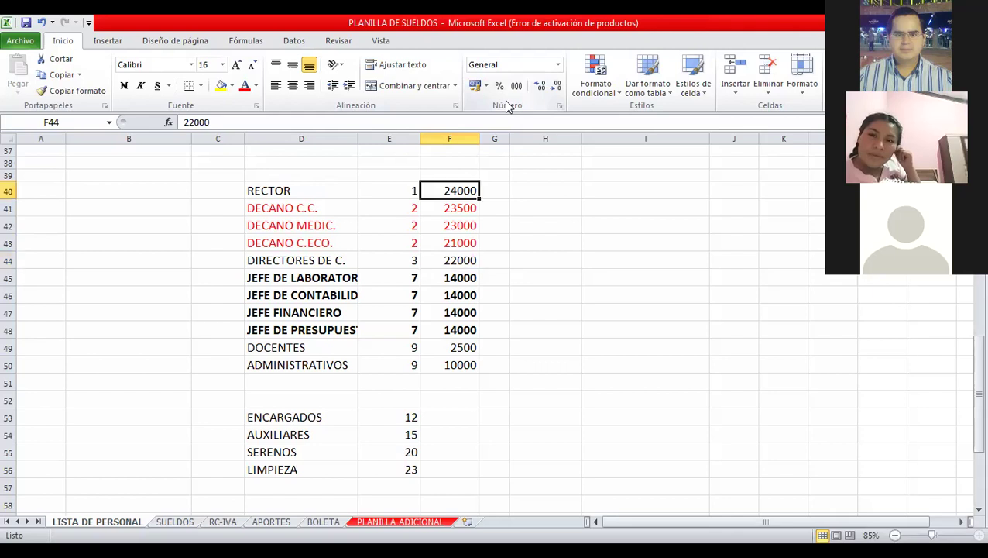
key("ctrl+shift+Down")
key("ctrl+z")
key("ctrl+z")
key("ctrl+z")
- Fill the NIV level cells G4:G20 with yellow
scroll(535, 288, "up", 12)
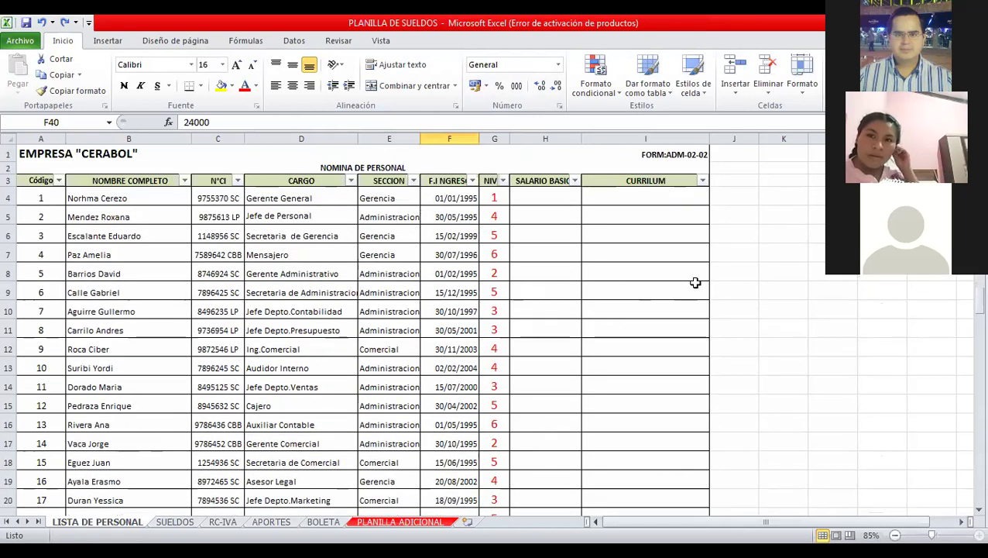
scroll(695, 264, "down", 1)
scroll(696, 263, "up", 1)
left_click_drag(494, 198, 484, 477)
scroll(484, 477, "up", 2)
left_click(538, 250)
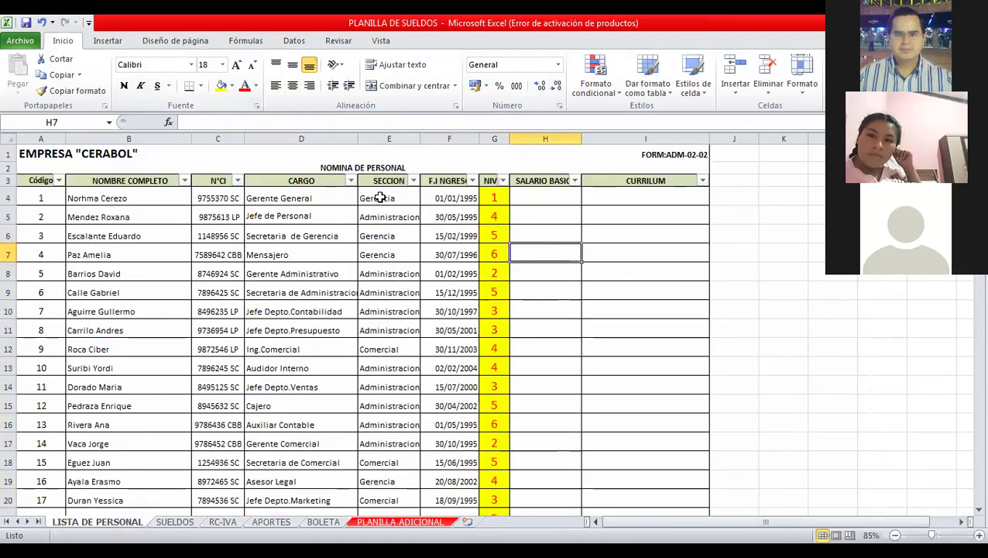
- Fill rows 5, 12, 13 and 19 (employee codes 2, 9, 10, 16) with yellow
left_click(430, 348)
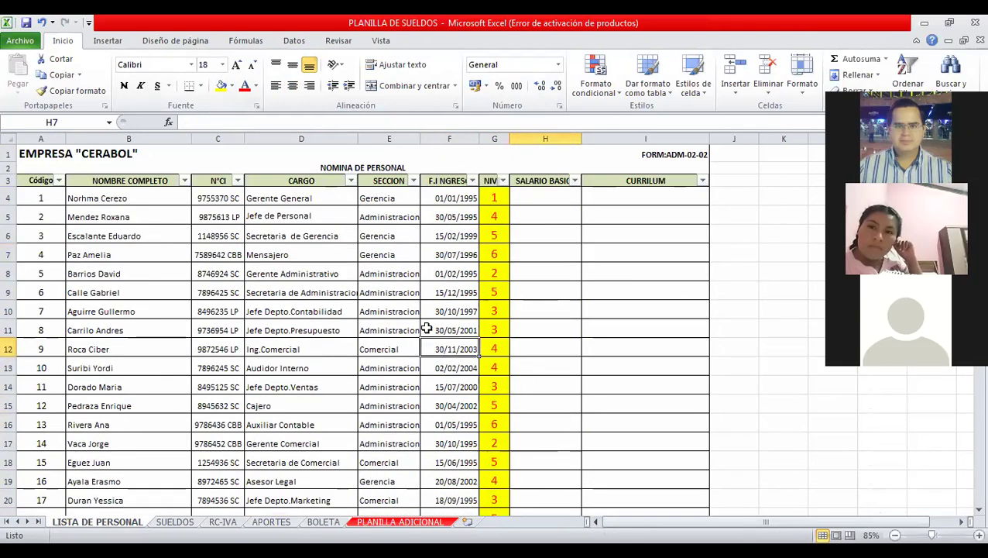
key("shift+space")
key("shift+Down")
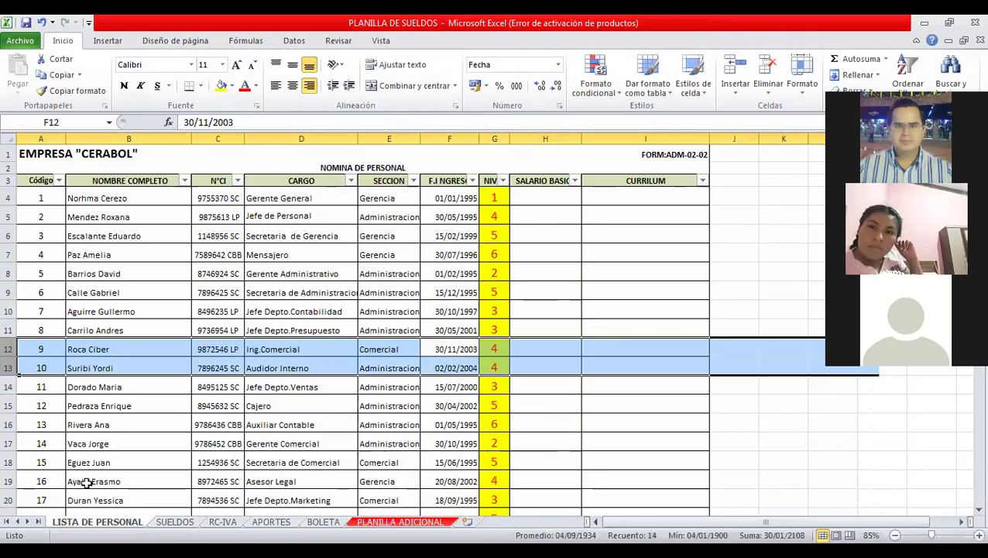
left_click(10, 481, "ctrl")
scroll(77, 437, "down", 1)
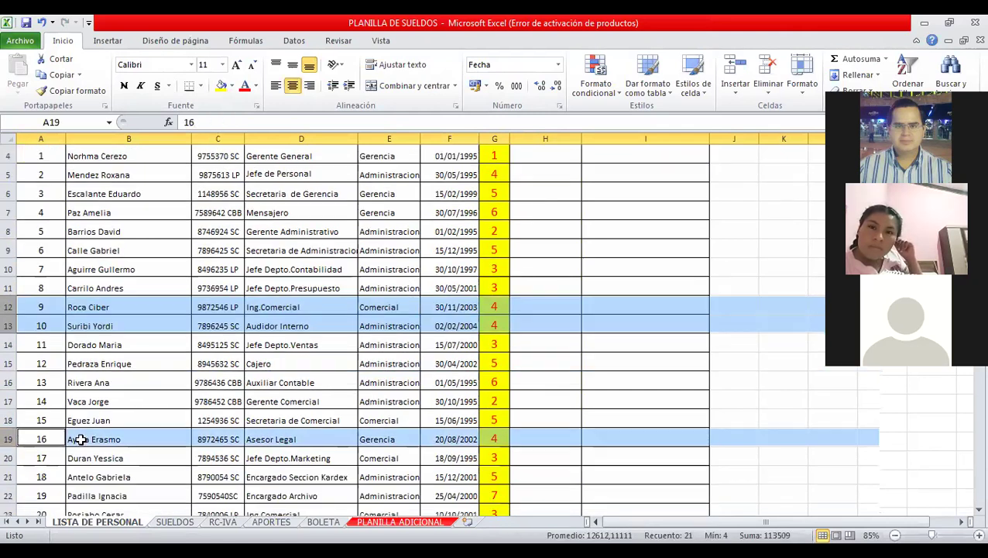
scroll(138, 203, "up", 1)
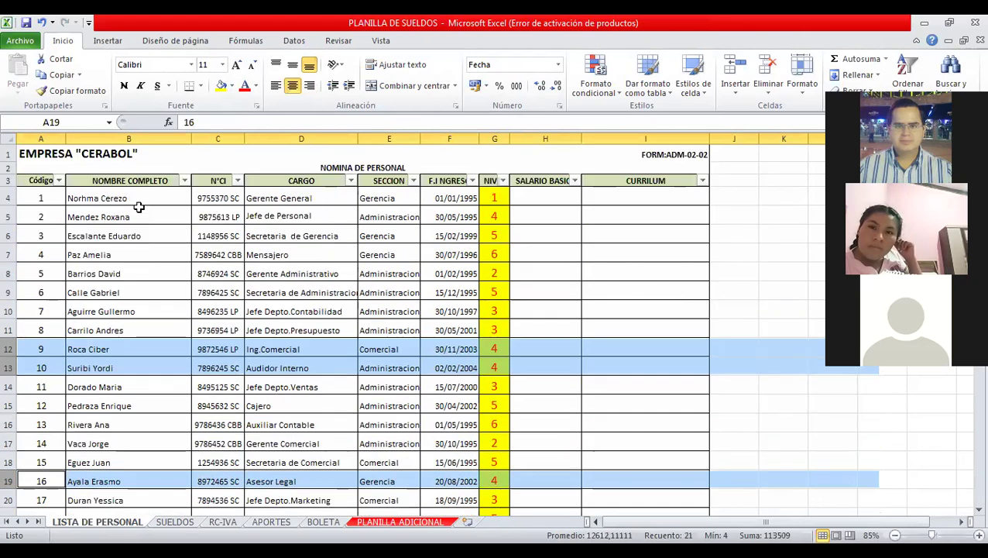
left_click(9, 217, "ctrl")
left_click(221, 85)
left_click(380, 254)
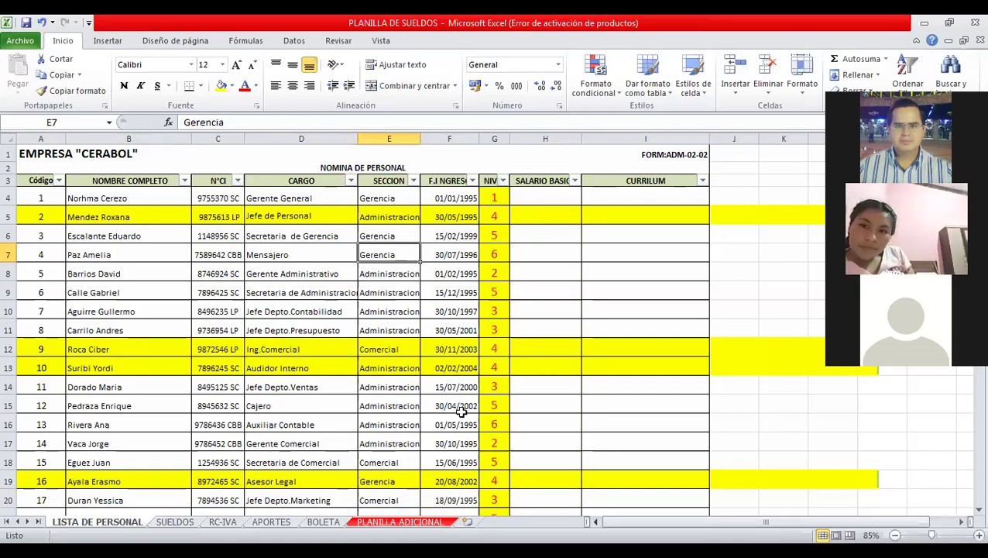
- Copy the level 3 base salary's large font onto the level 4–7 salaries with Format Painter
scroll(268, 414, "down", 4)
scroll(216, 397, "up", 3)
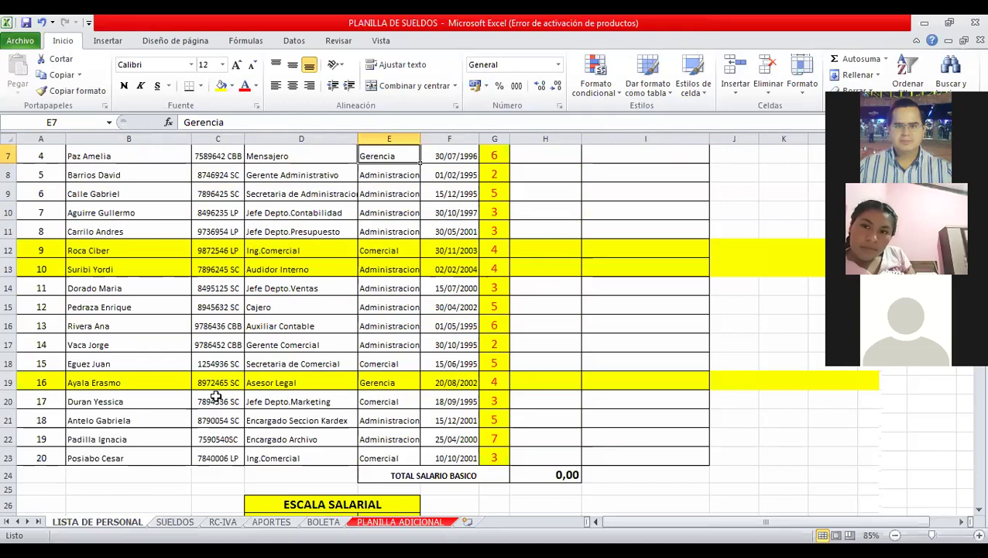
scroll(284, 396, "up", 1)
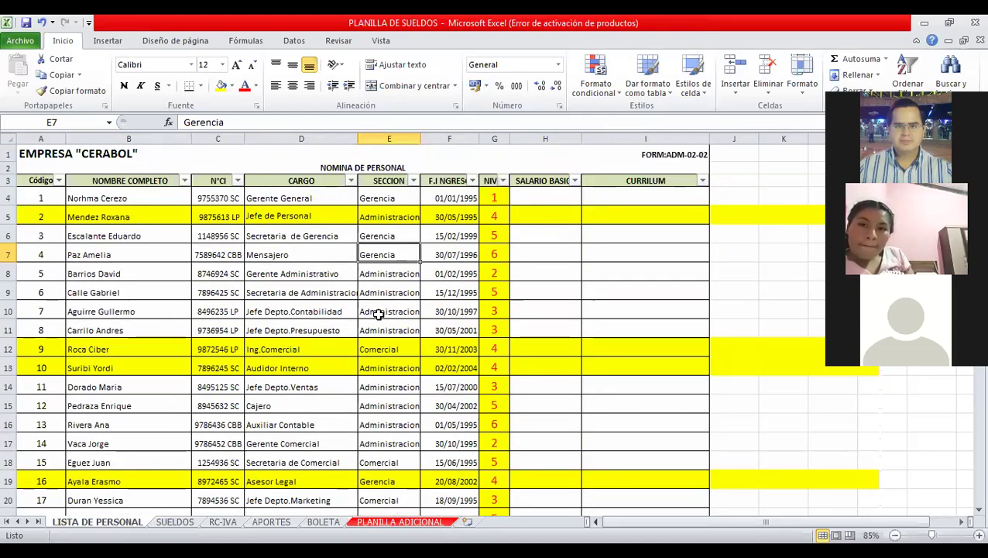
left_click_drag(492, 198, 494, 310)
scroll(453, 332, "down", 2)
scroll(453, 332, "down", 2)
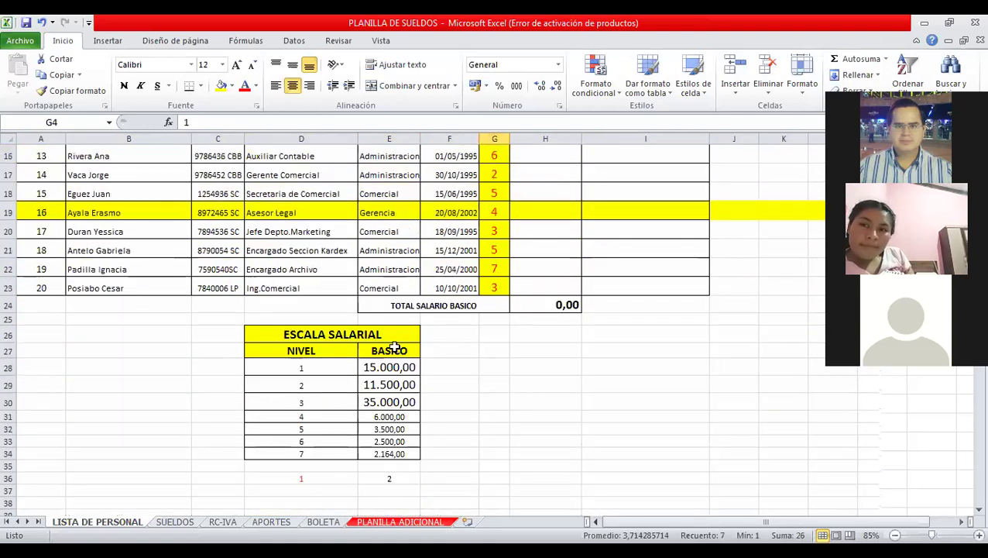
left_click_drag(300, 366, 326, 416)
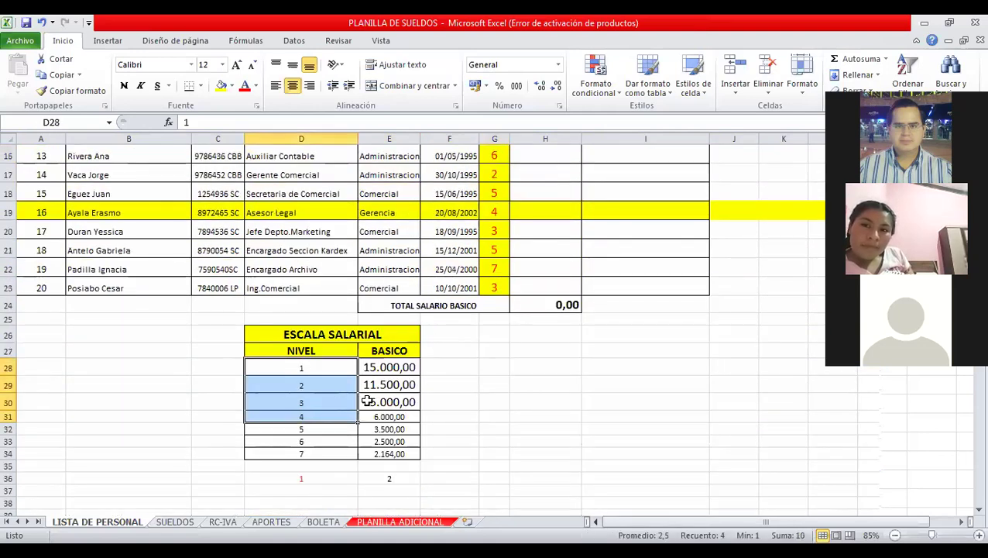
left_click(368, 402)
left_click(74, 90)
mouse_move(359, 416)
left_mouse_down()
mouse_move(374, 462)
mouse_move(377, 453)
left_mouse_up()
- Paint the formatting of base salaries E28:E34 onto the NIVEL level cells
left_click_drag(377, 367, 383, 474)
left_click(75, 90)
left_click_drag(314, 375, 320, 472)
left_click(338, 493)
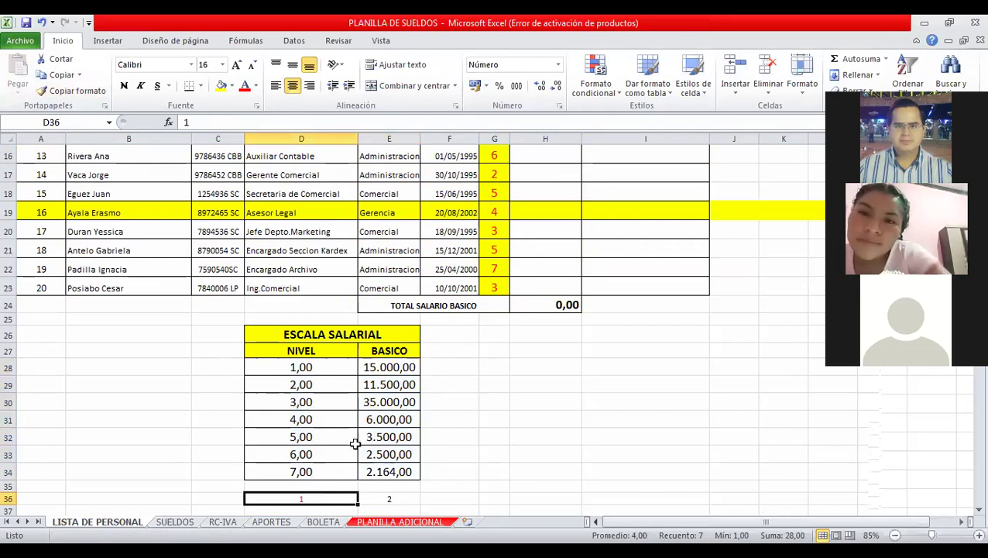
- Decrease the decimals on levels D28:D34 so they show whole numbers 1 to 7
left_click_drag(254, 366, 288, 467)
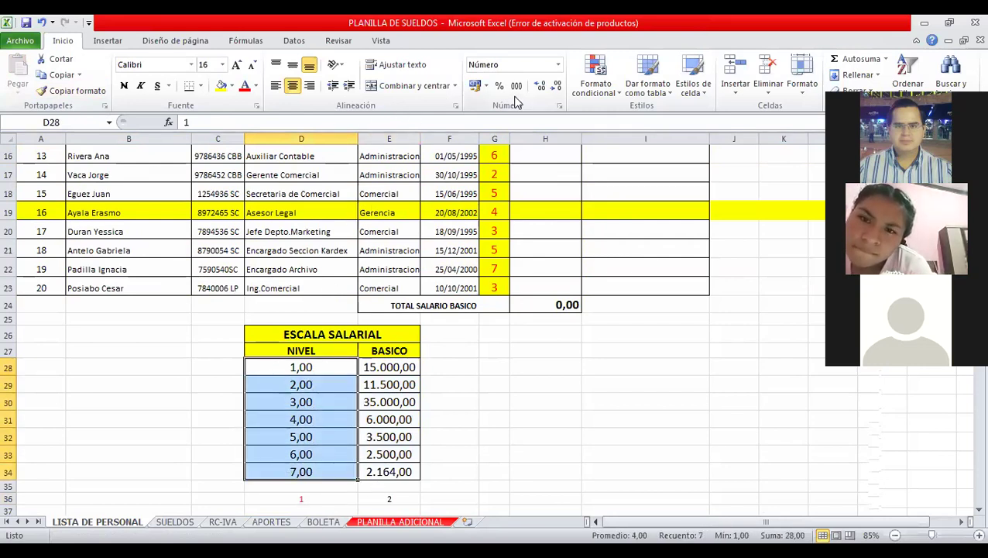
double_click(557, 86)
left_click(467, 390)
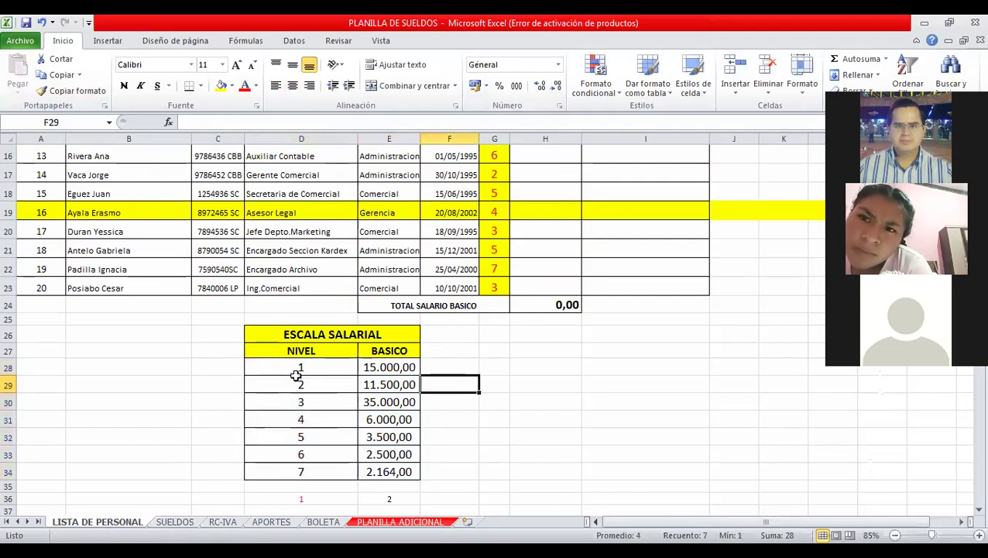
left_click(299, 367)
left_click(379, 367)
scroll(376, 361, "up", 5)
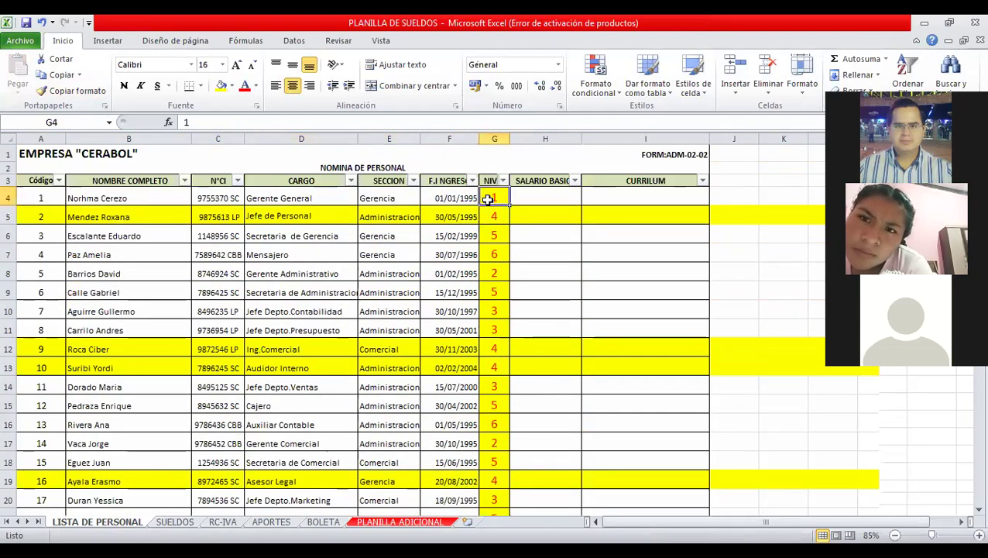
left_click(309, 194)
left_click(553, 195)
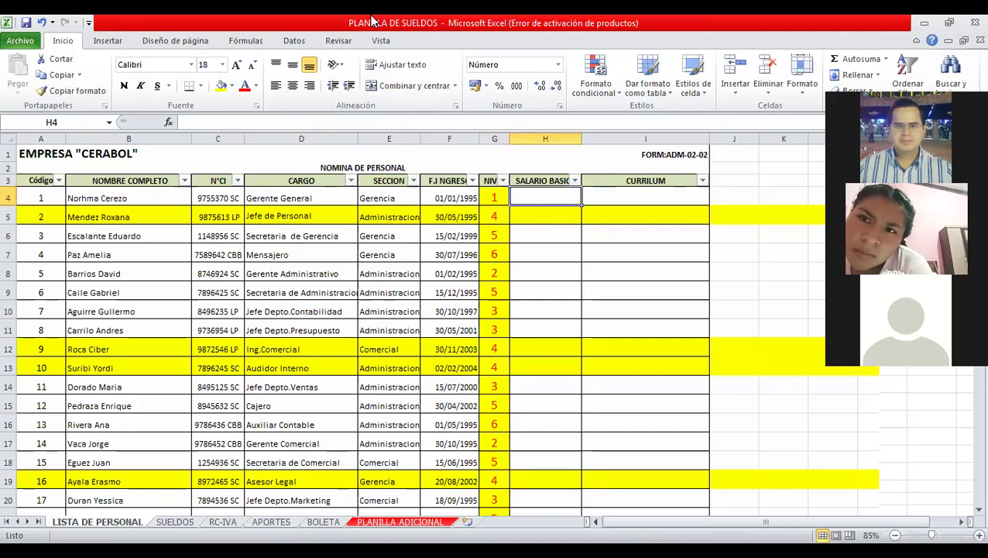
scroll(169, 396, "down", 3)
scroll(135, 339, "up", 1)
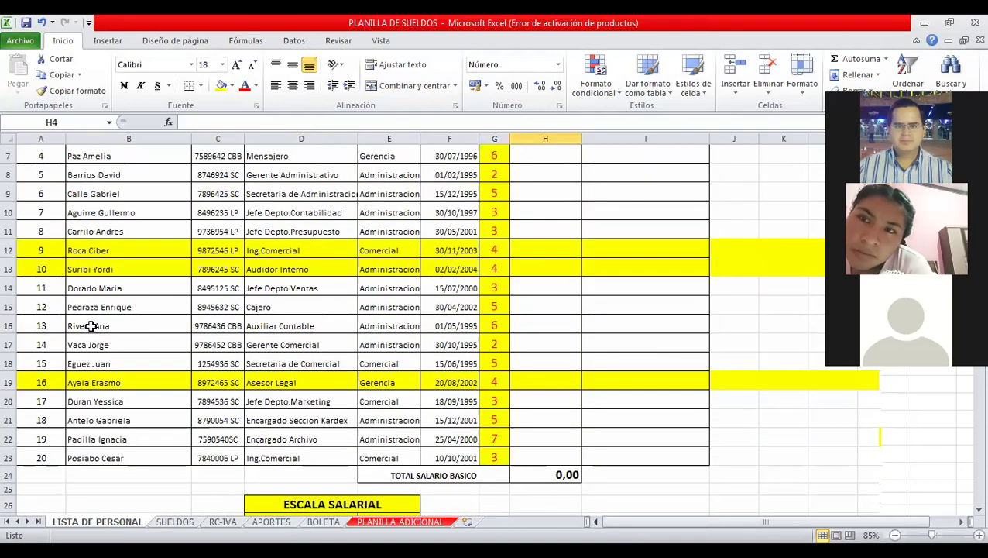
- Hide employee rows 14 to 21 with Ocultar
left_click(10, 306)
left_click_drag(16, 418, 19, 434)
left_click_drag(172, 398, 171, 398)
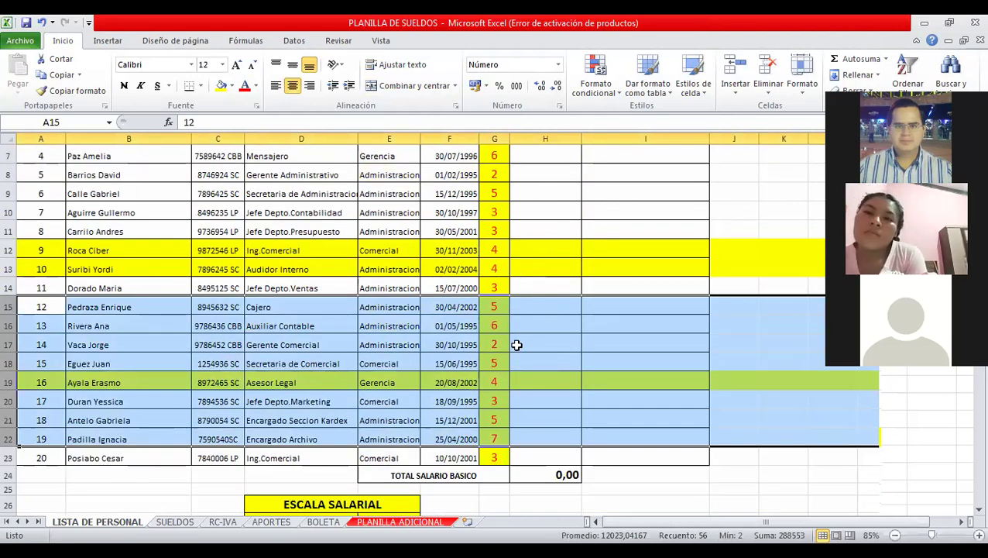
right_click(517, 345)
left_click(217, 326)
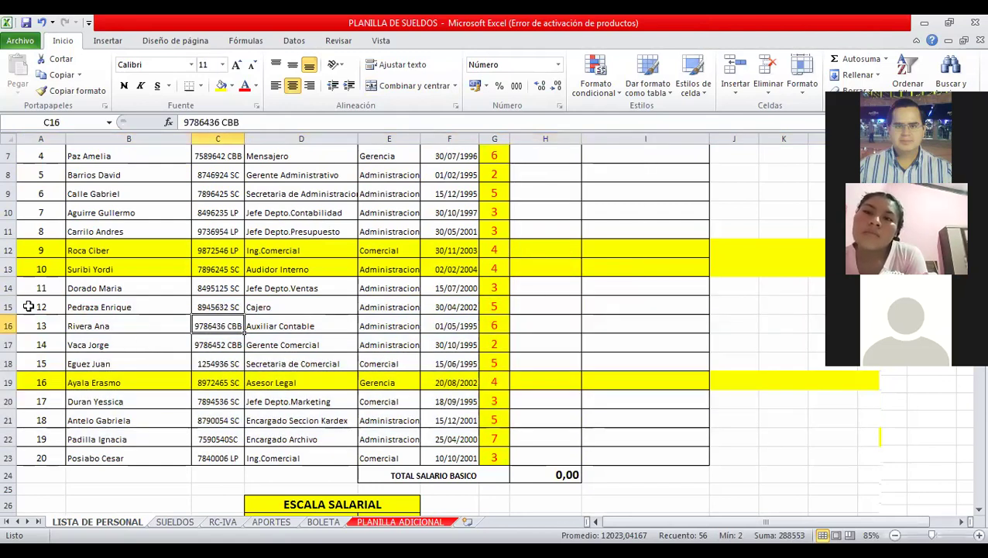
left_click_drag(9, 288, 9, 318)
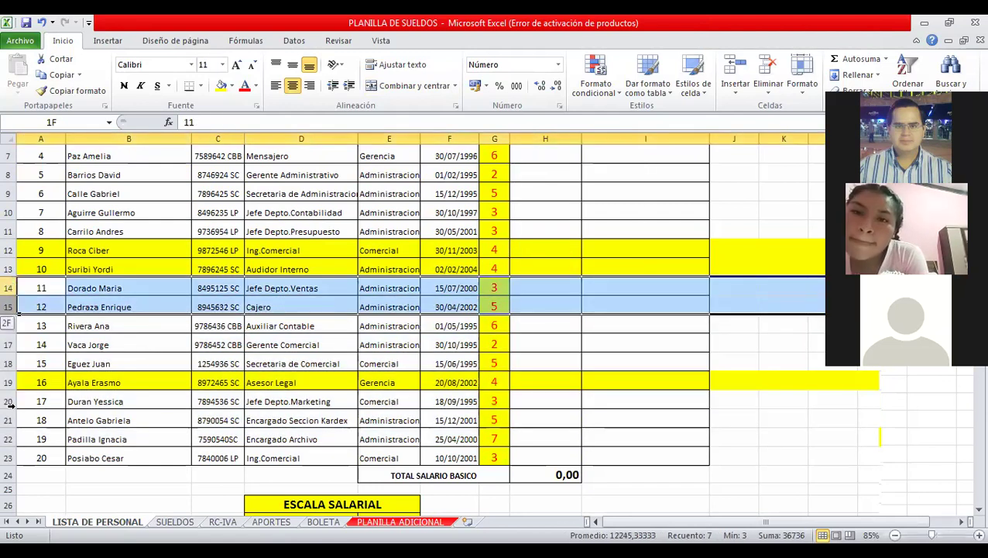
left_click_drag(11, 432, 11, 420)
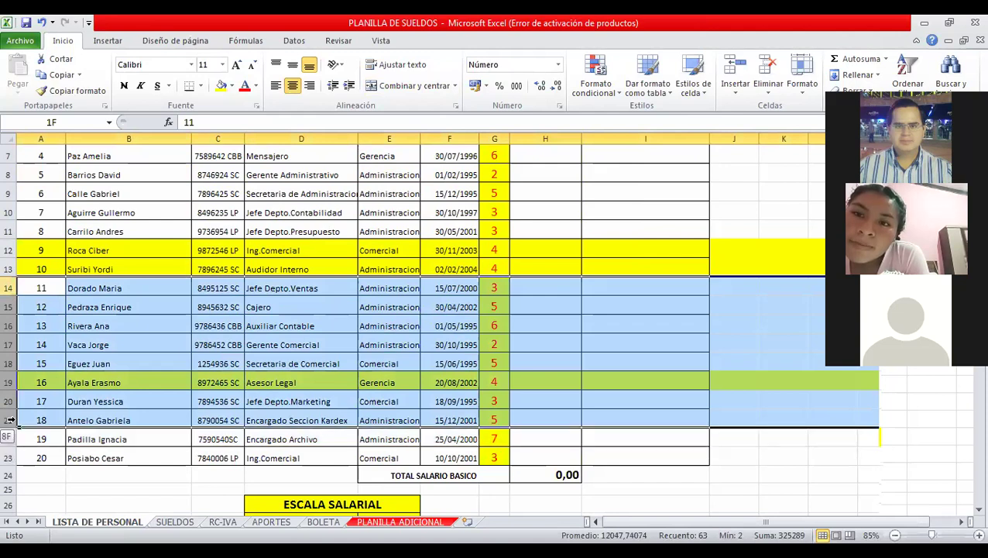
right_click(526, 325)
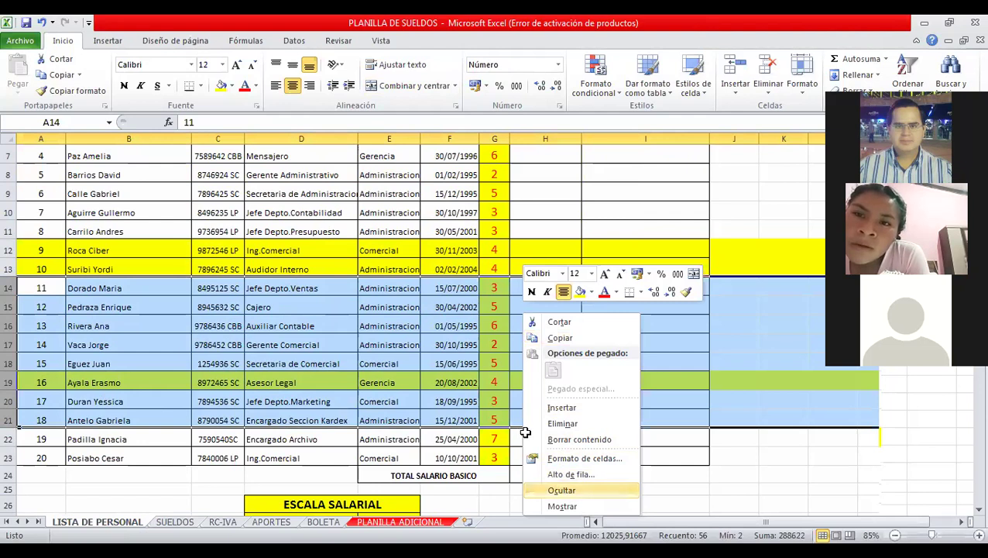
key("Return")
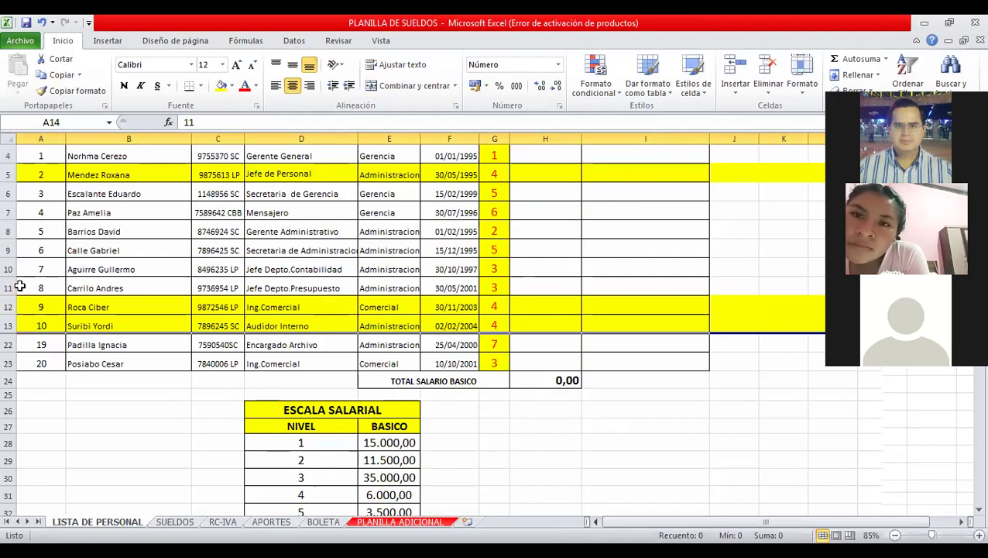
- Hide employee rows 11 and 12 as well
left_click_drag(11, 287, 11, 307)
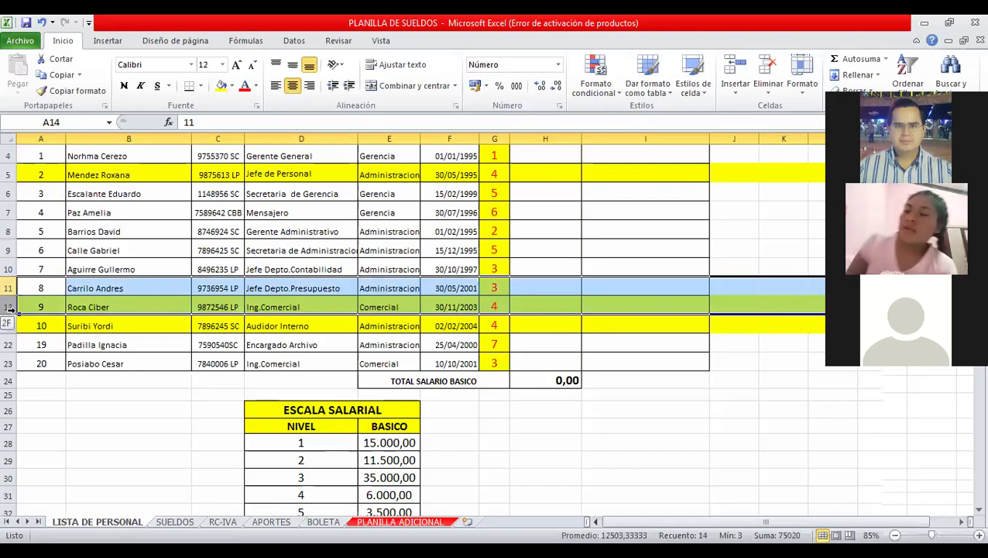
right_click(96, 305)
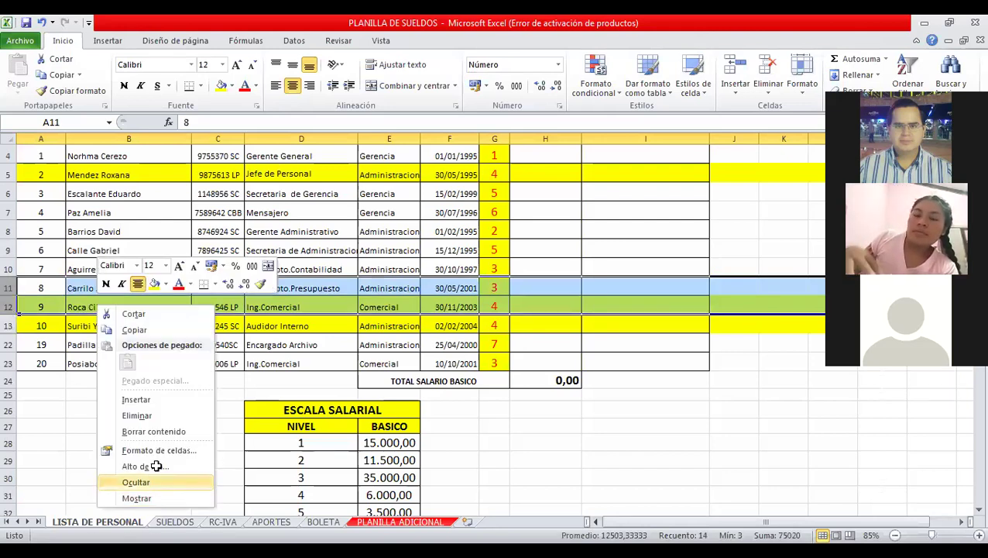
left_click(152, 485)
left_click(155, 470)
scroll(155, 470, "up", 1)
scroll(155, 469, "down", 1)
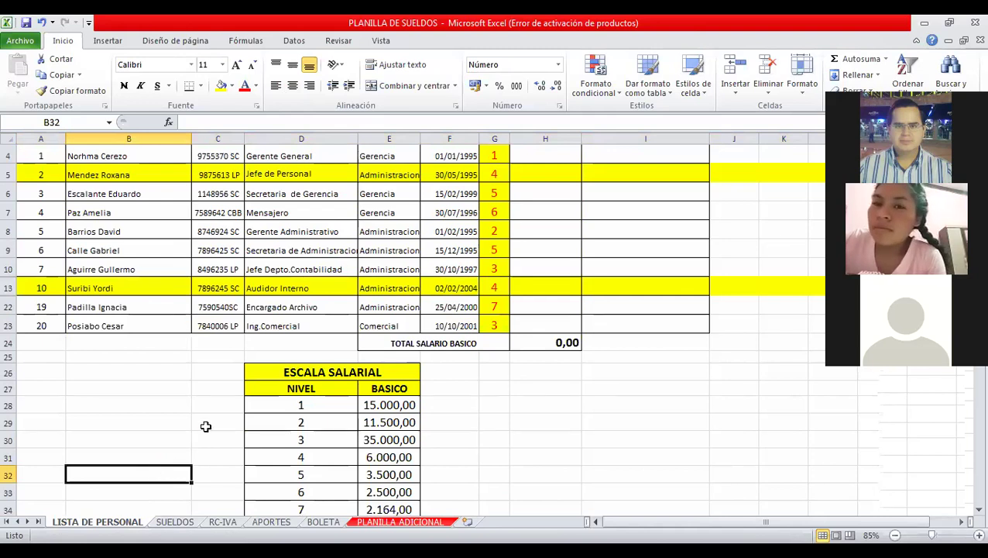
left_click(373, 504)
left_click(326, 503)
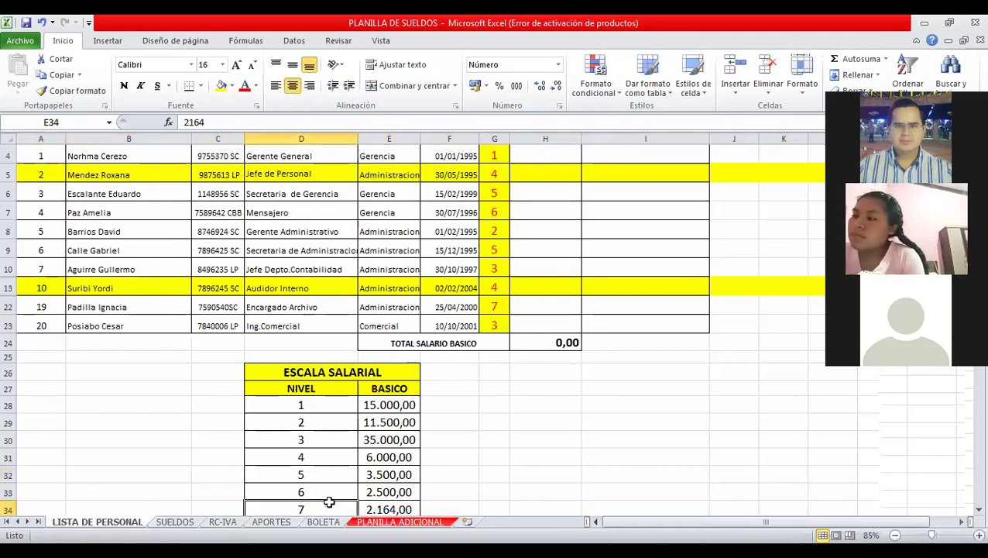
- Enter 15.000 as the first employee's basic salary in H4
left_click_drag(542, 231, 548, 330)
left_click(549, 327)
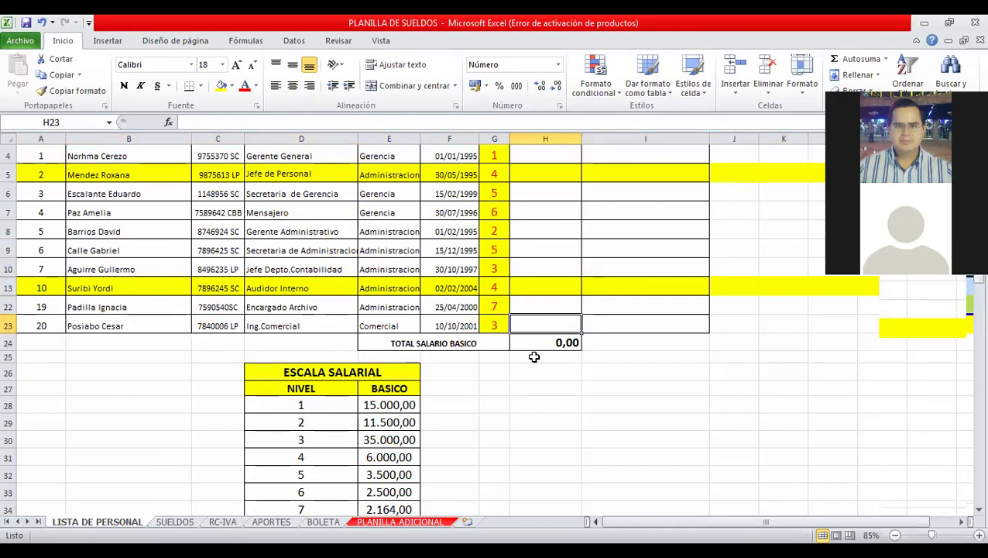
left_click(522, 158)
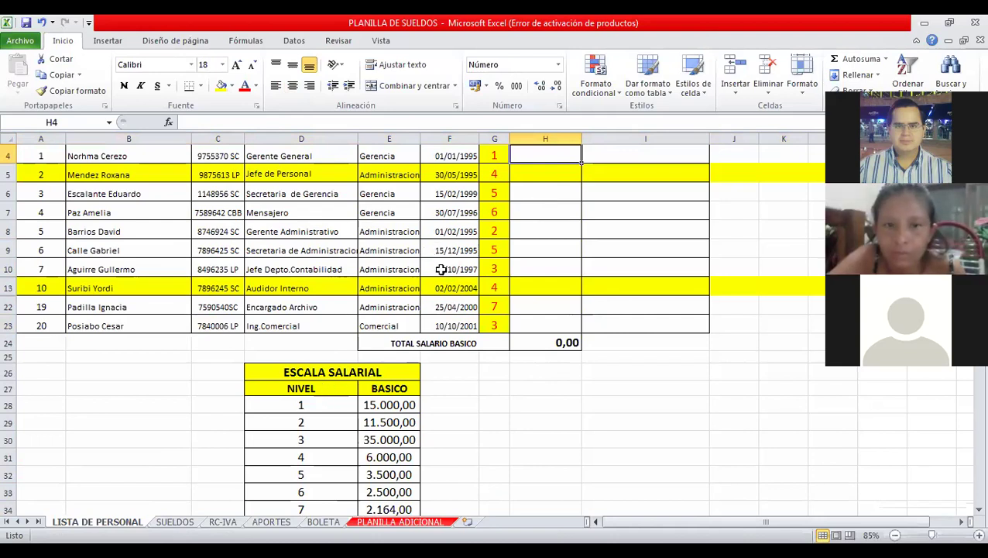
type("15.00")
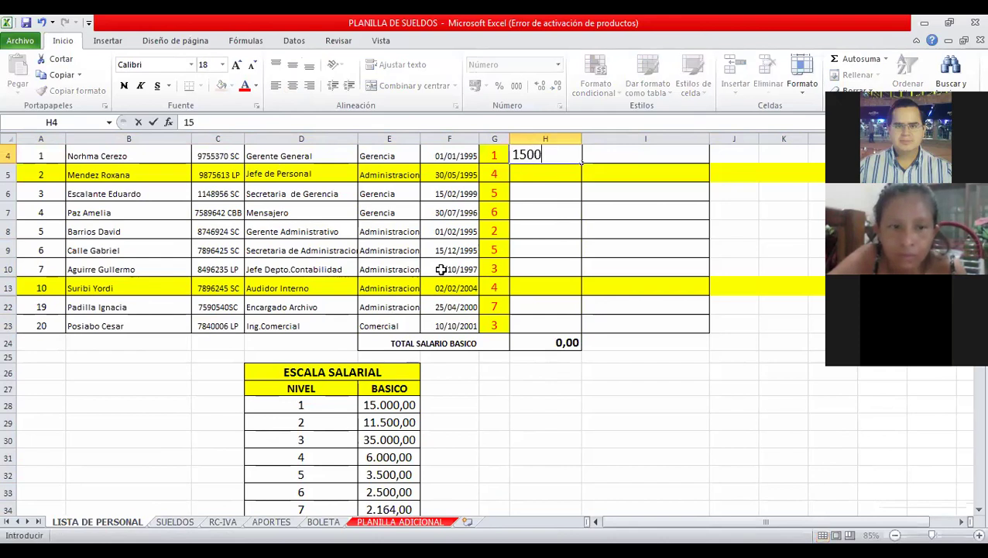
type("0")
key("Return")
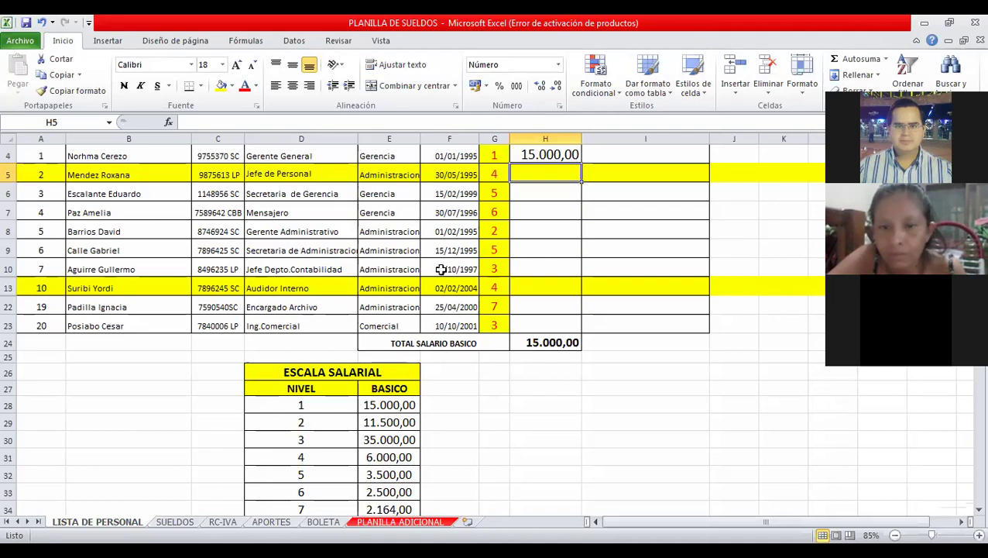
left_click(392, 408)
- Enter level 1–7 salaries 35.000, 26000, 1800, 12000, 4500, 3.850 and 3150 in ESCALA SALARIAL
type("35.000")
key("Return")
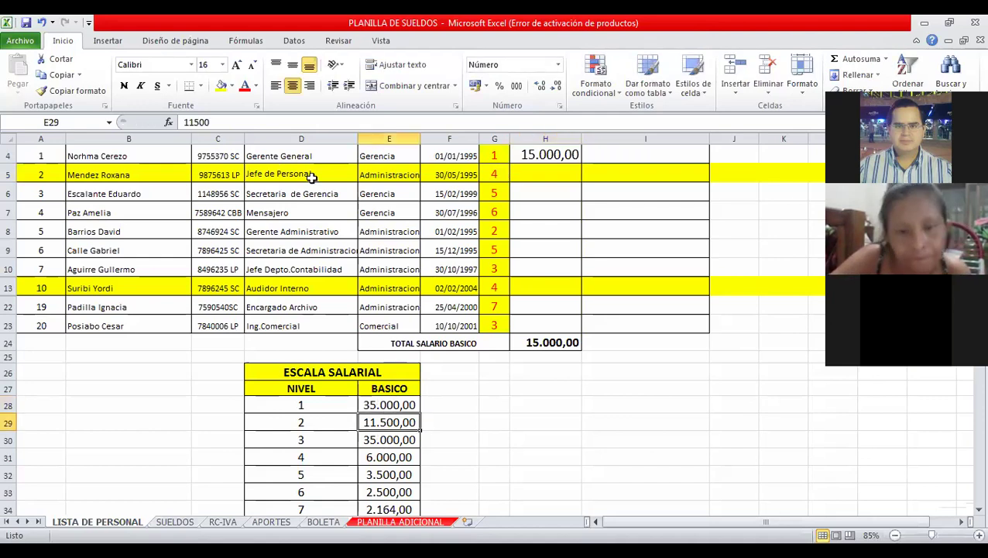
type("26000")
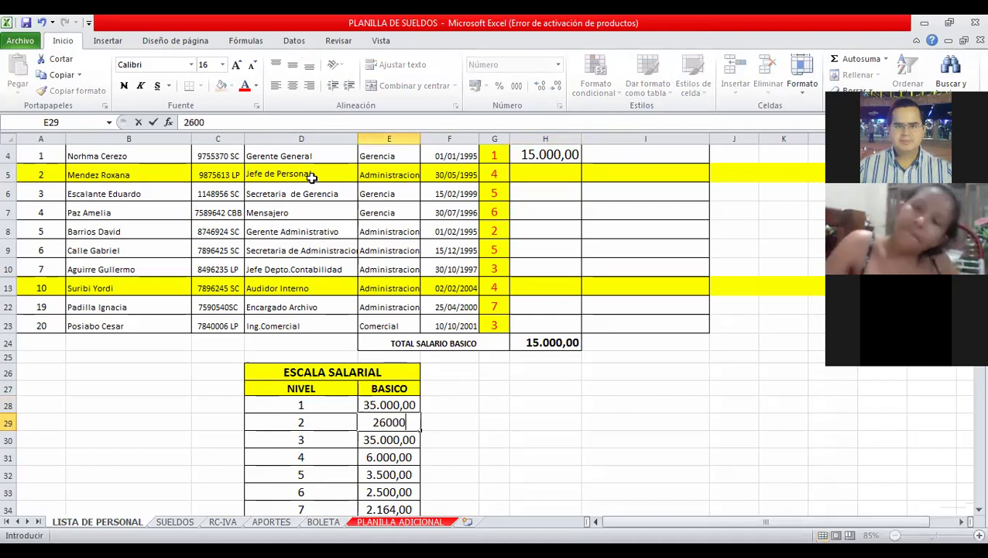
key("Return")
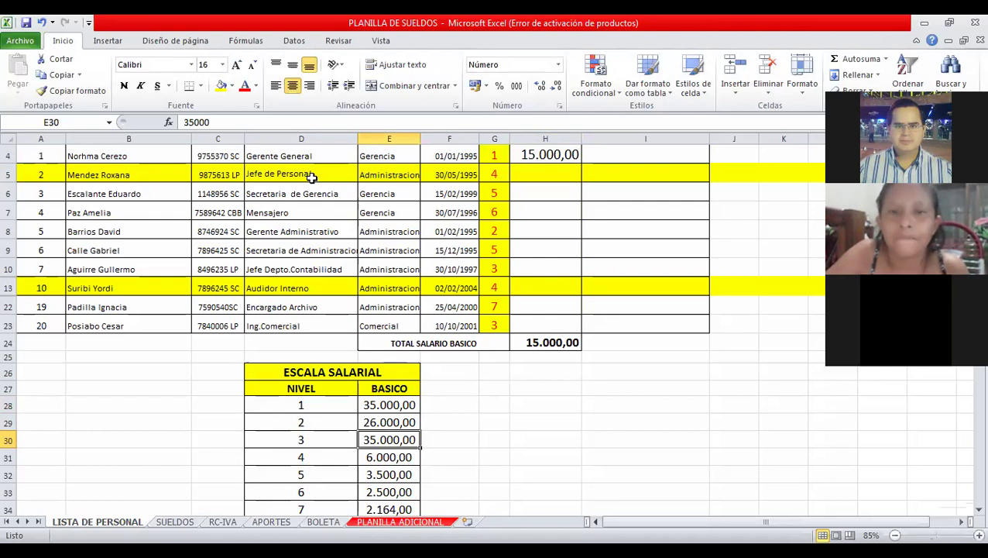
type("1800")
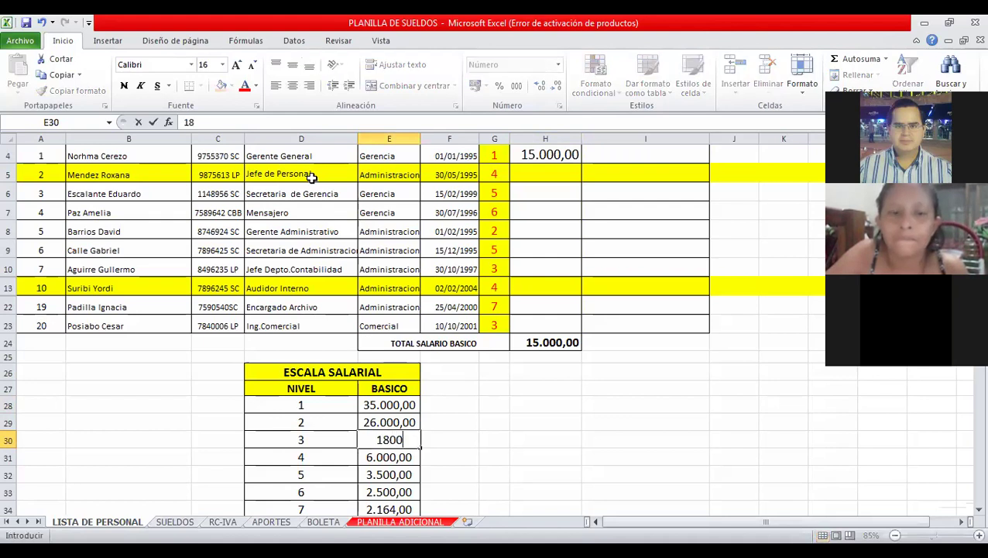
key("Return")
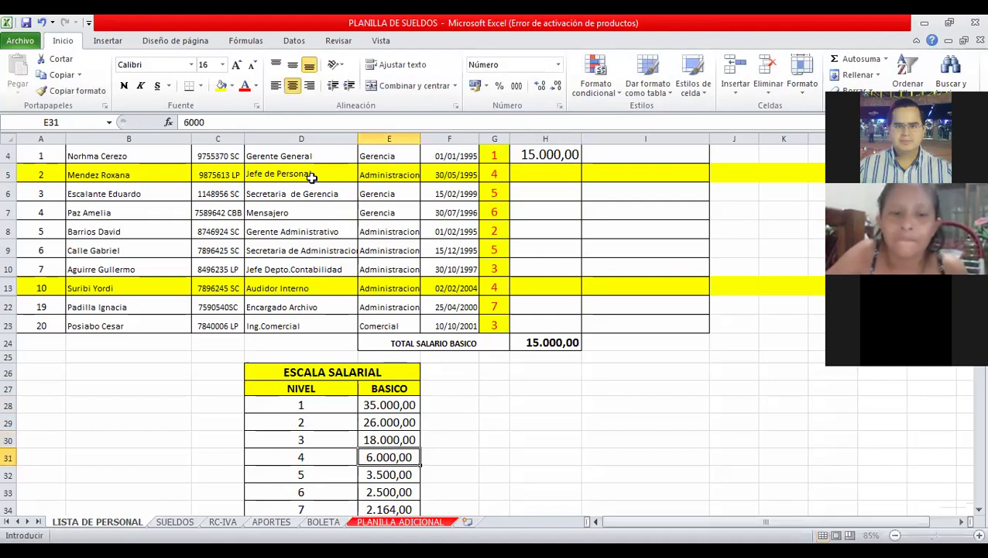
type("12000")
key("Return")
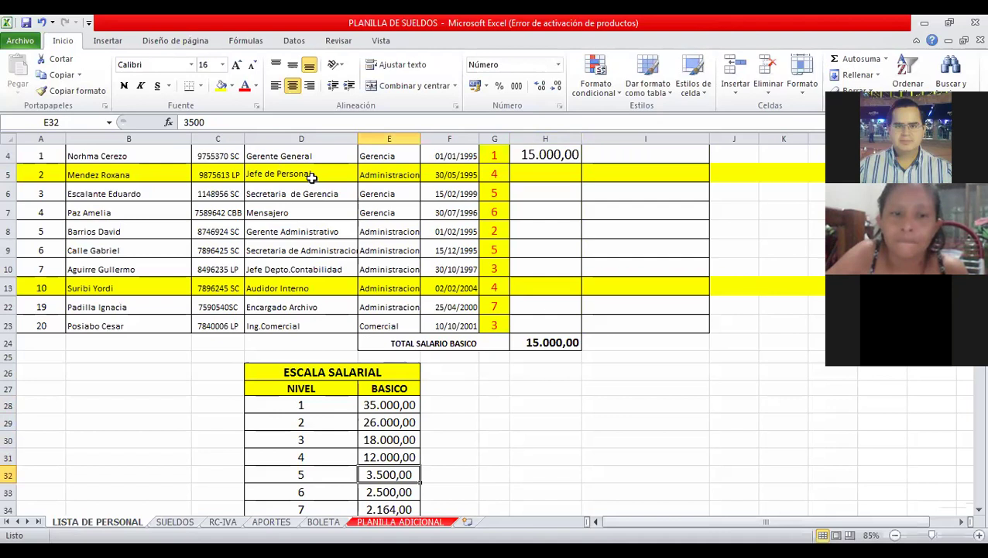
type("4500")
key("Return")
type("3.850")
key("Return")
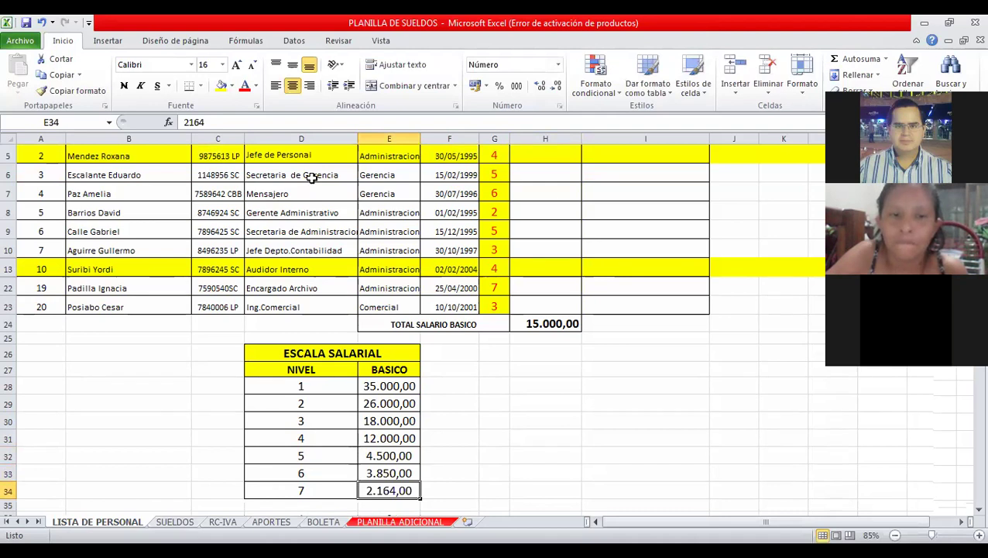
type("3150")
key("Return")
- Clear the trial salary from cell H4
key("ctrl+Up")
key("ctrl+Up")
key("ctrl+Up")
key("ctrl+Up")
key("ctrl+Up")
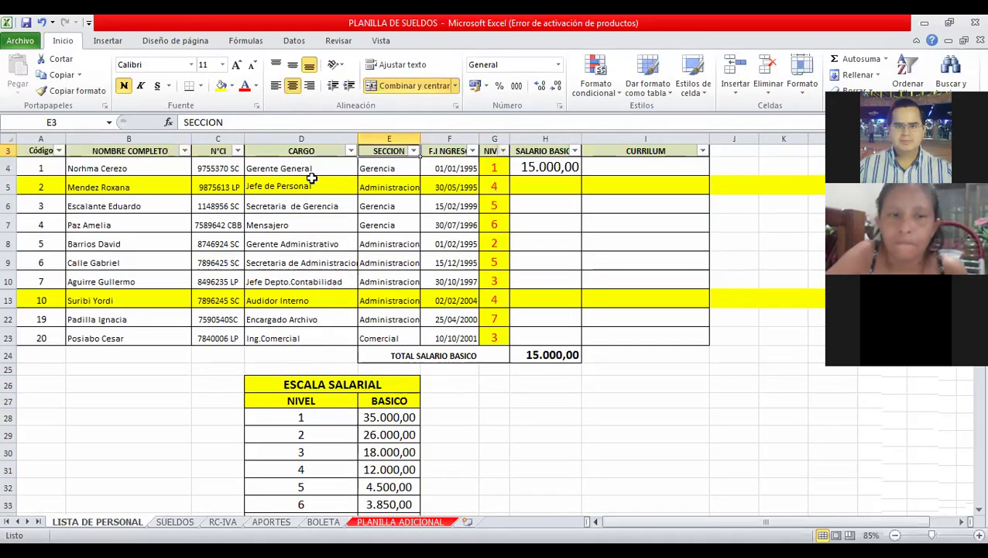
key("Down")
key("Right")
key("Right")
key("Delete")
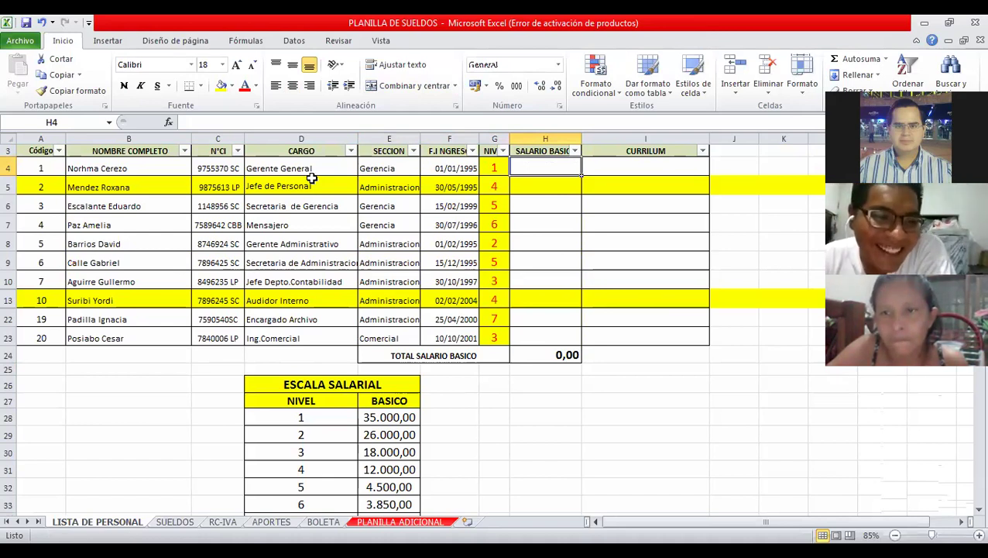
- Shrink the font of the salary scale levels and amounts D28:E34
scroll(255, 488, "down", 1)
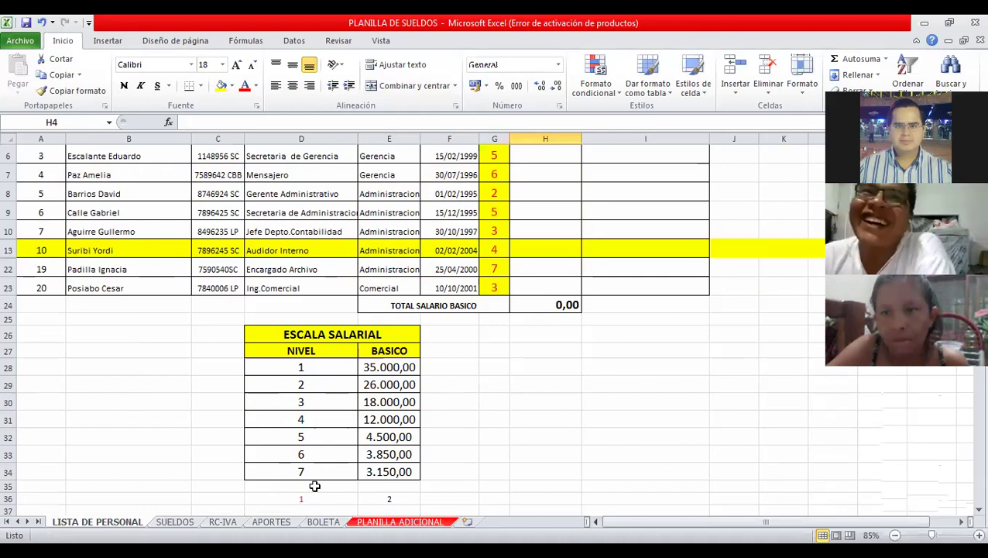
scroll(314, 483, "up", 1)
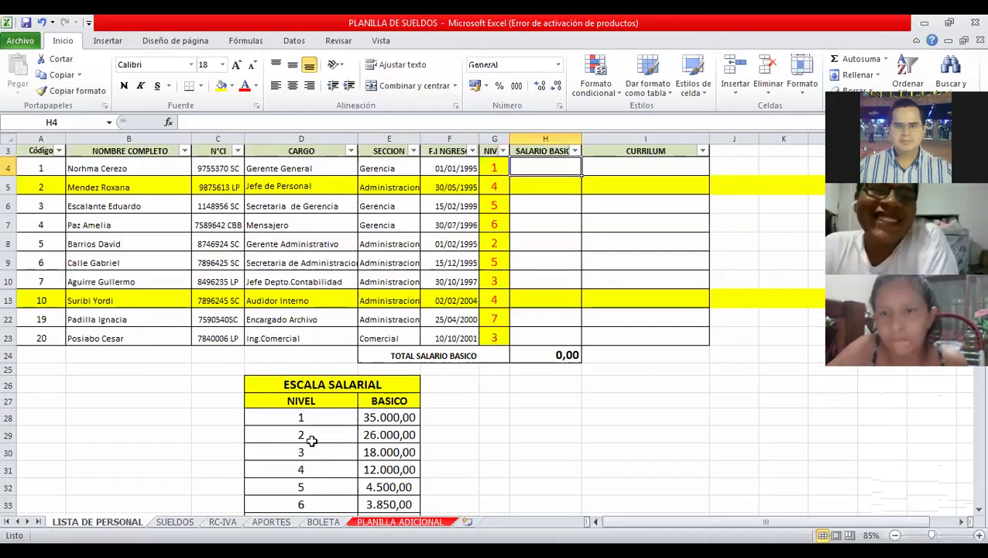
left_click_drag(310, 415, 370, 515)
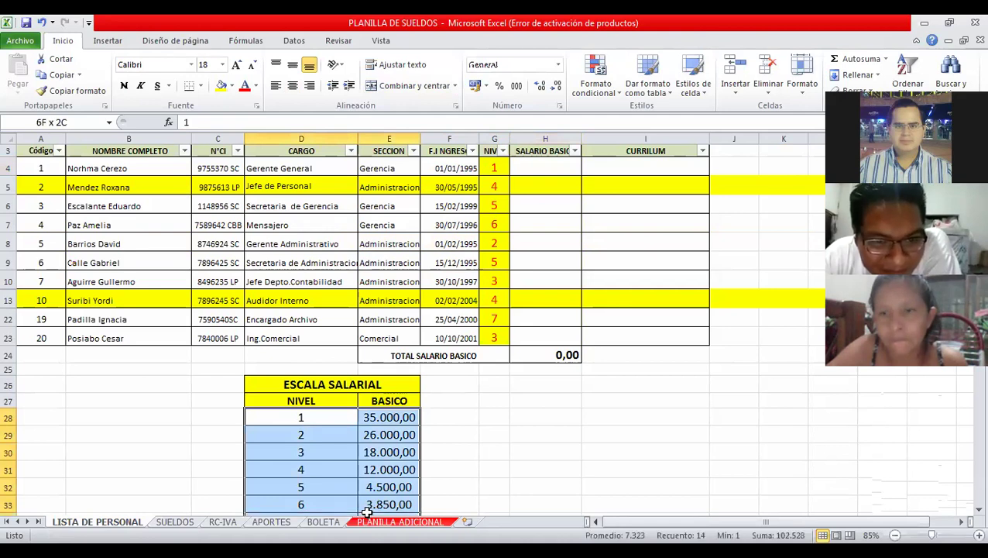
left_click(251, 64)
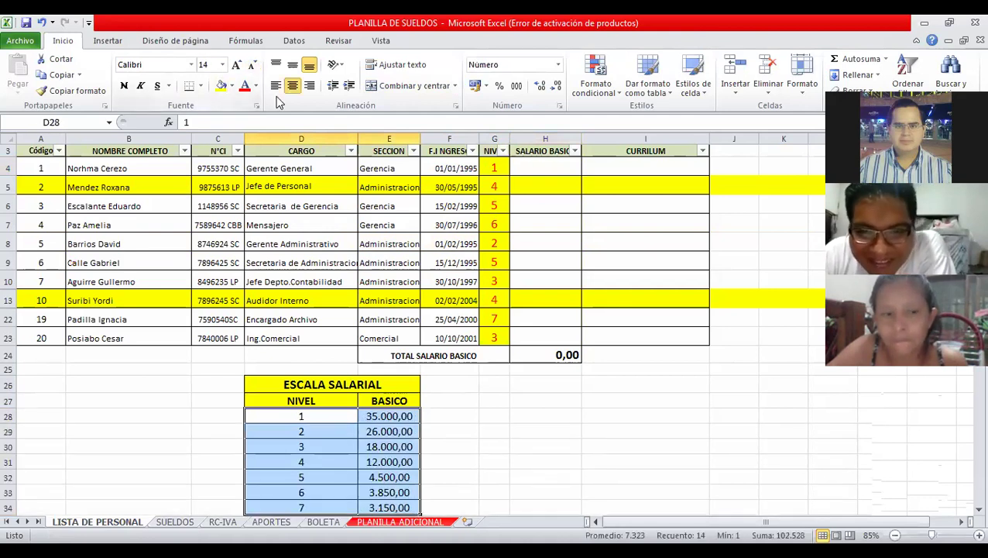
left_click(515, 385)
left_click(528, 167)
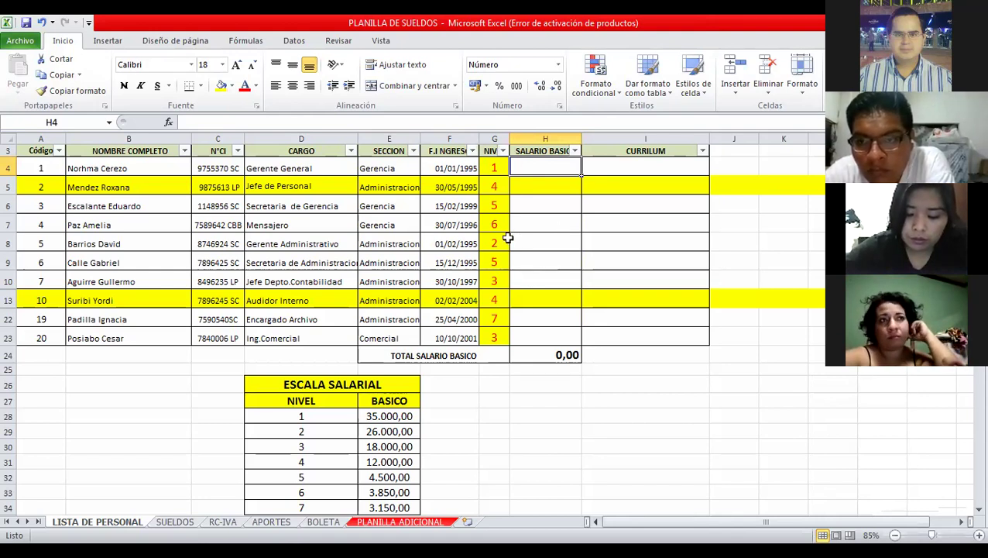
left_click(511, 398)
left_click(445, 396)
left_click(532, 399)
left_click(489, 412)
left_click(470, 399)
left_click(511, 390)
left_click(520, 399)
left_click(495, 400)
left_click(447, 401)
left_click(496, 399)
left_click(558, 396)
left_click(496, 400)
left_click(458, 398)
left_click(502, 397)
left_click(542, 401)
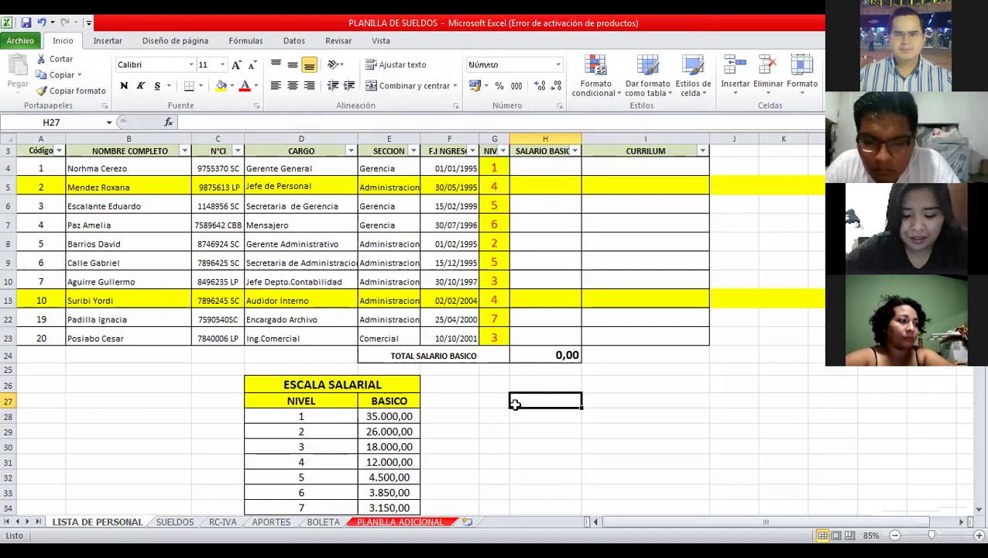
key("Left")
key("Down")
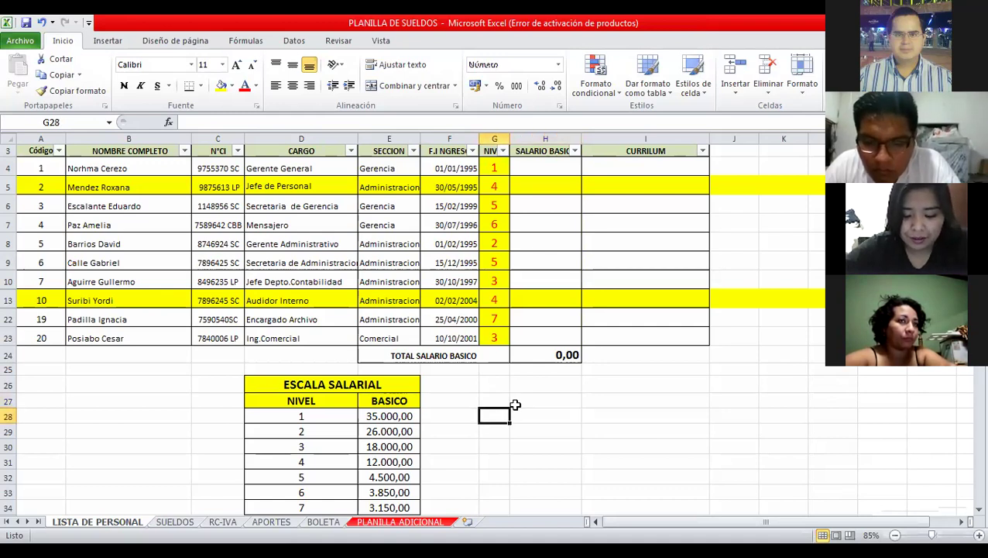
key("Right")
key("ctrl+Up")
key("ctrl+Up")
key("Down")
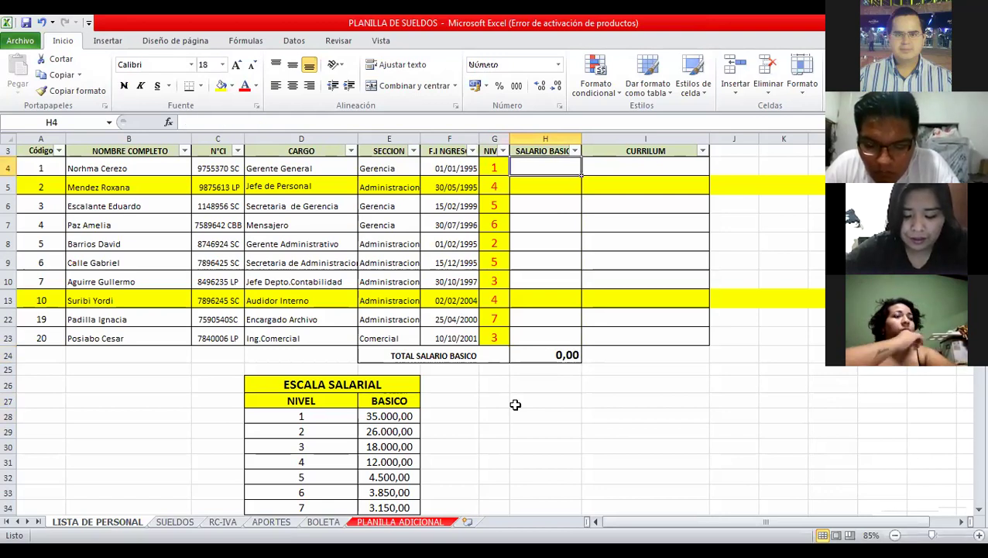
- Enter basic salaries 35000, 12.000, 4500, 3850 and 26.000 into H4:H8
type("35000")
key("Return")
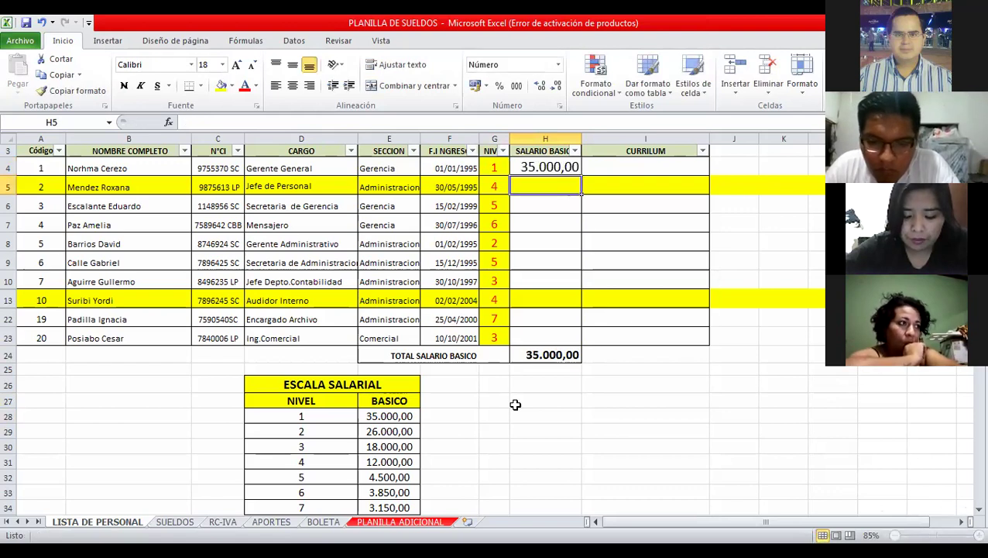
type("12.000")
key("Return")
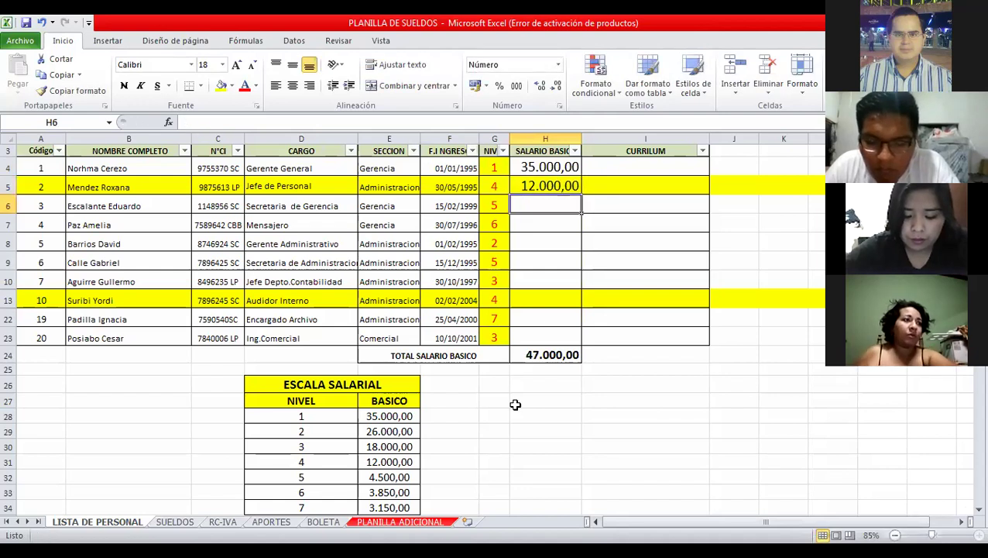
type("4500")
key("Return")
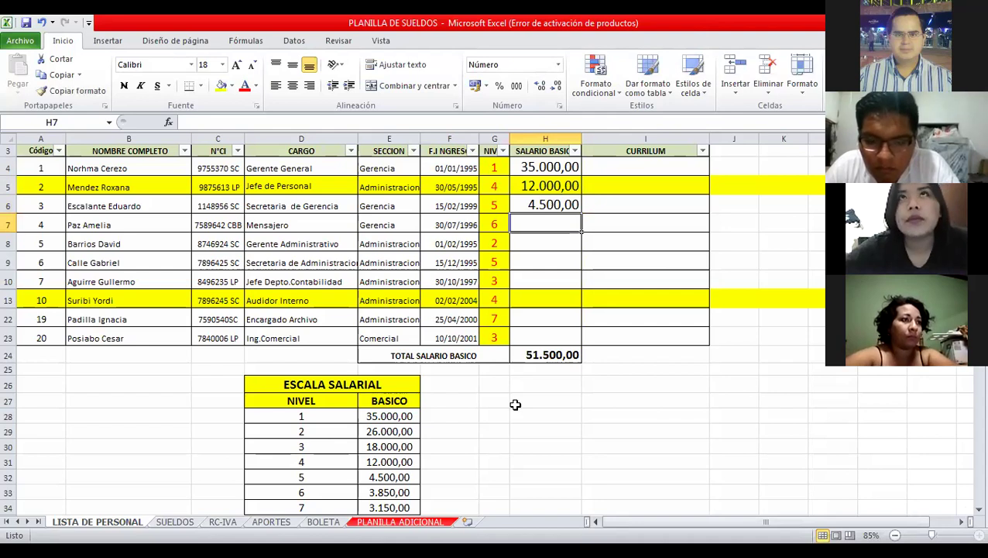
type("3850")
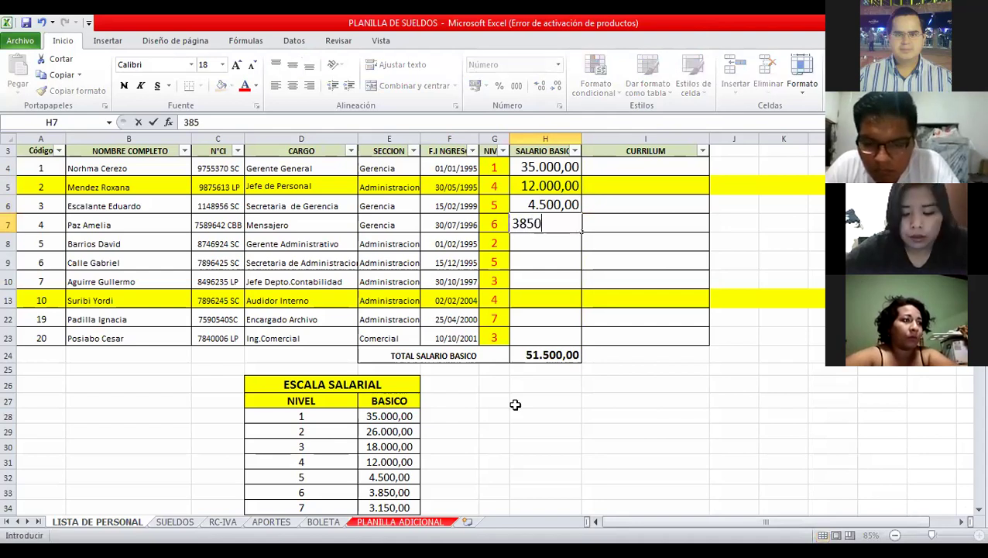
key("Return")
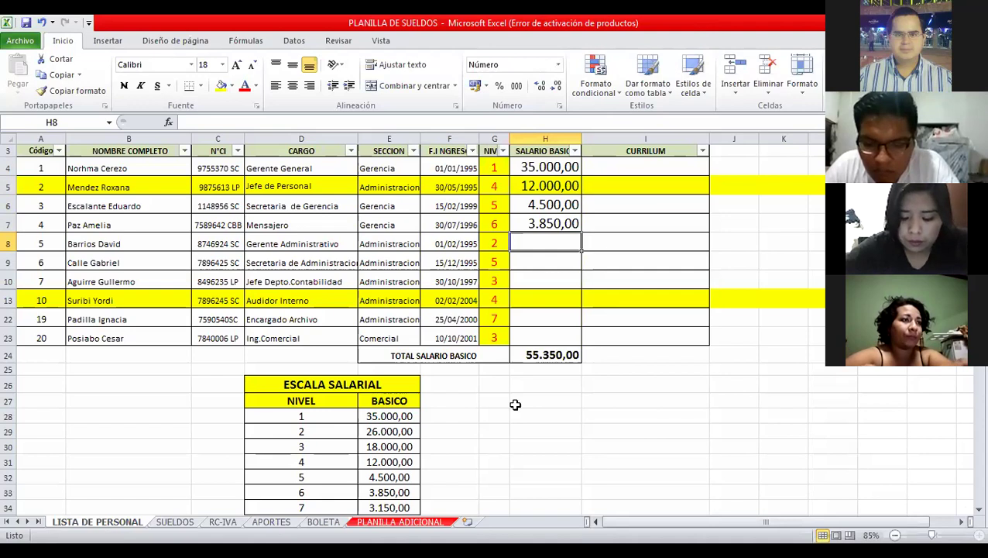
type("26.00")
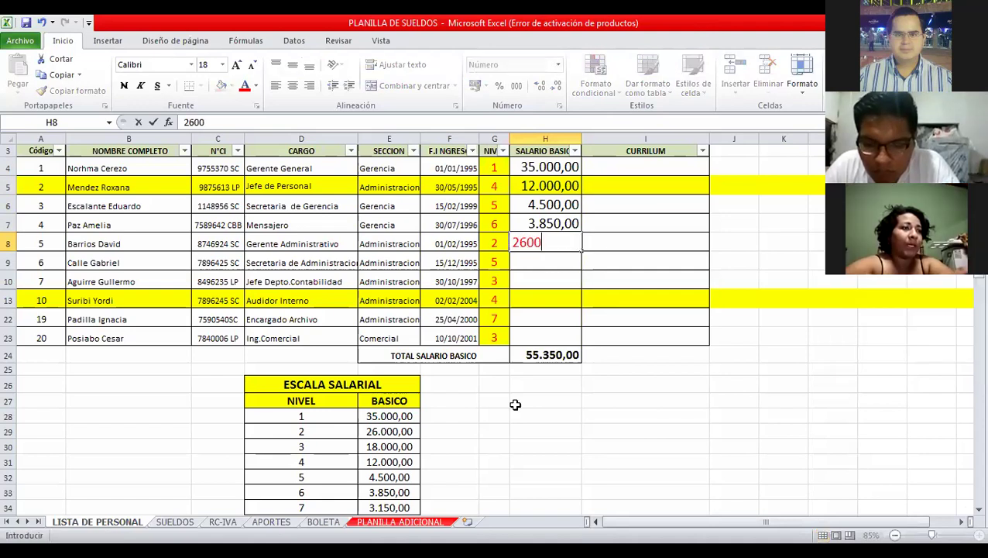
type("0")
key("Return")
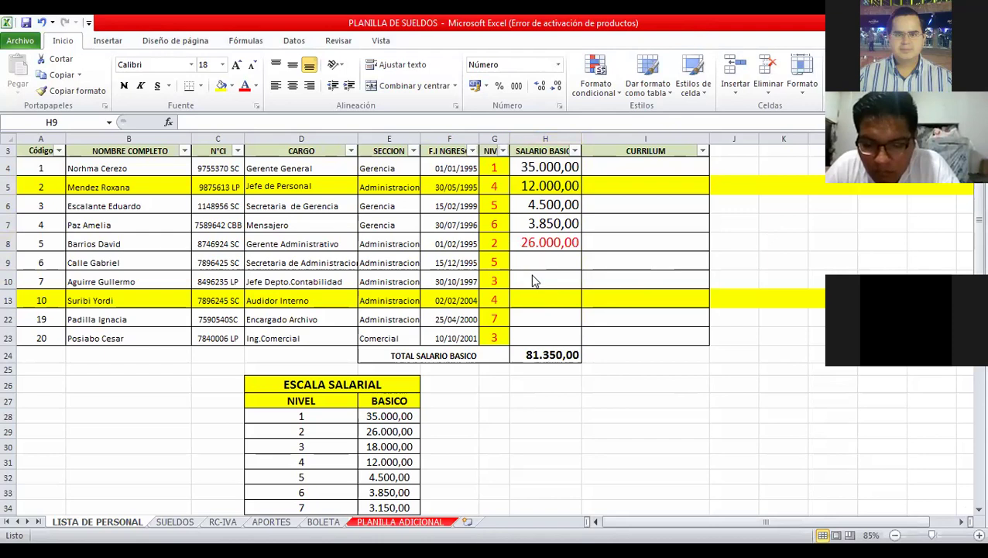
- Set the staff table rows to No Fill and Automatic font colour
left_click_drag(546, 167, 548, 229)
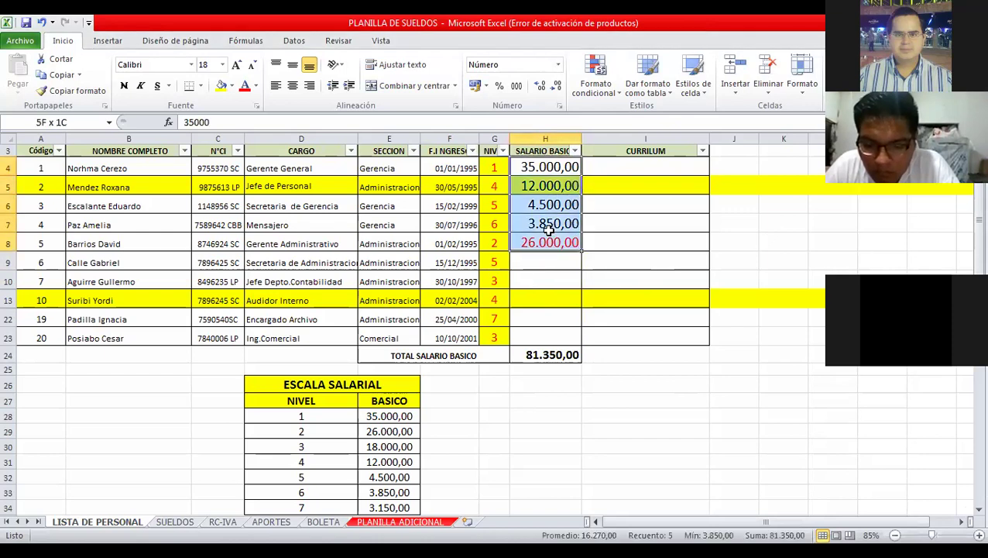
key("shift+Down")
key("shift+Down")
key("shift+Down")
key("shift+Down")
key("shift+space")
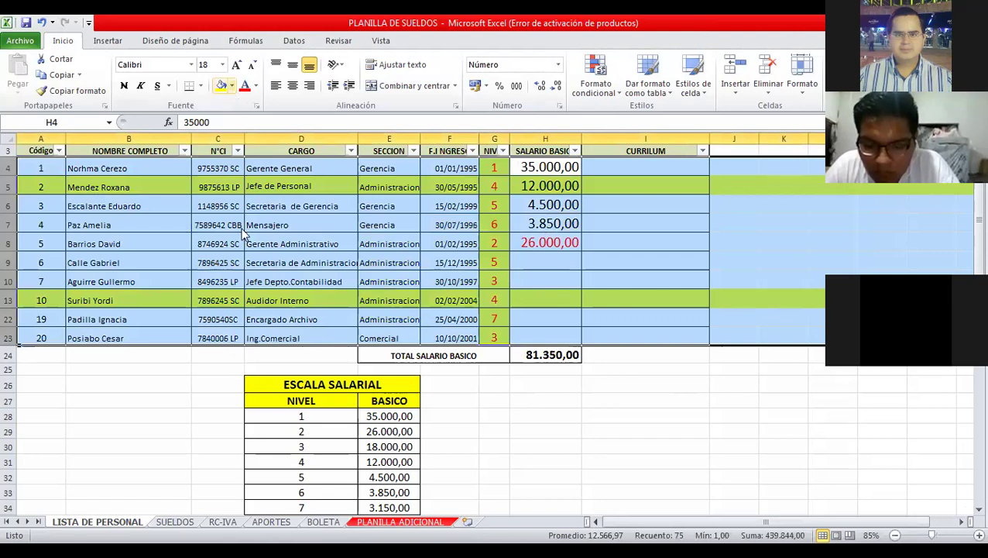
left_click(232, 88)
left_click(258, 231)
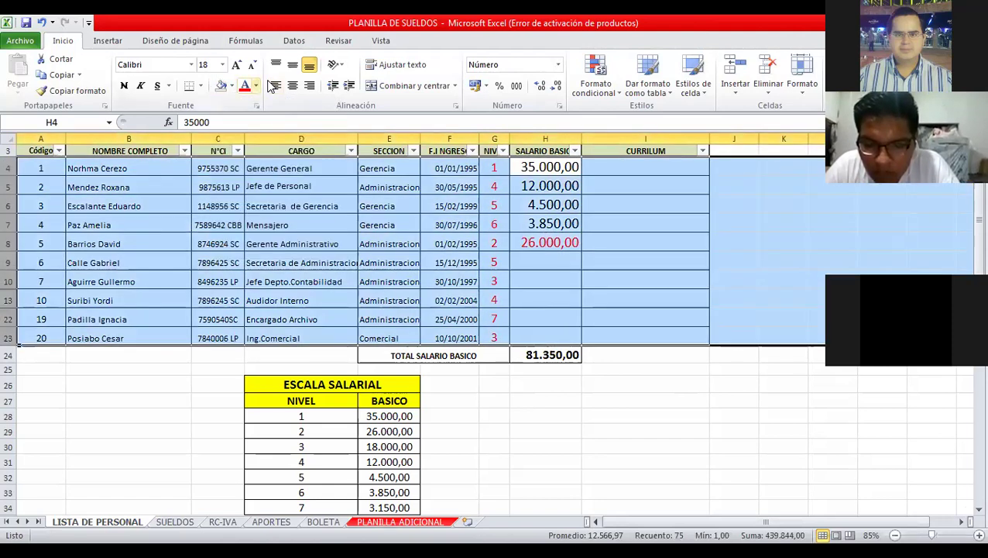
left_click(256, 86)
left_click(282, 104)
left_click(552, 403)
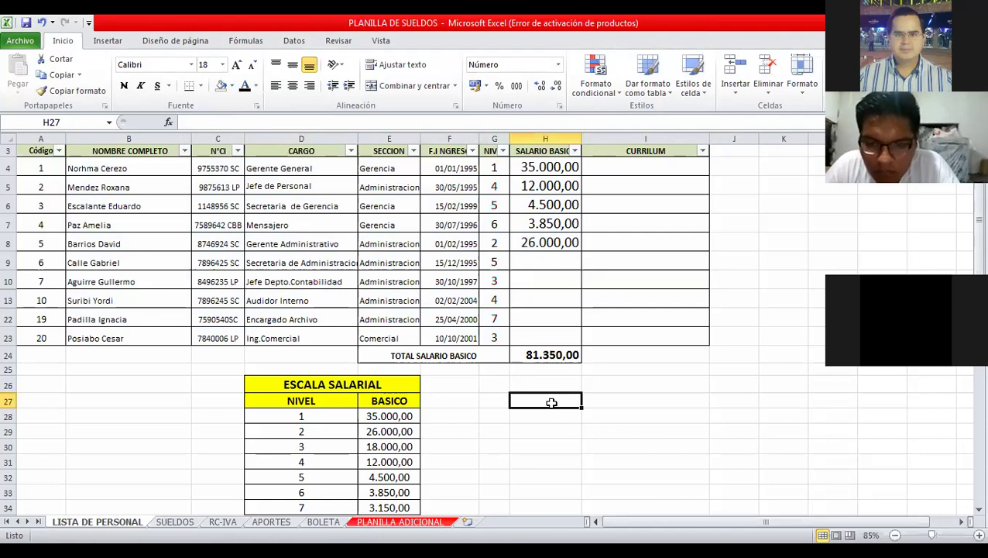
left_click_drag(602, 403, 598, 414)
- Delete the salaries in H4:H8 so the total returns to 0,00
left_click(569, 416)
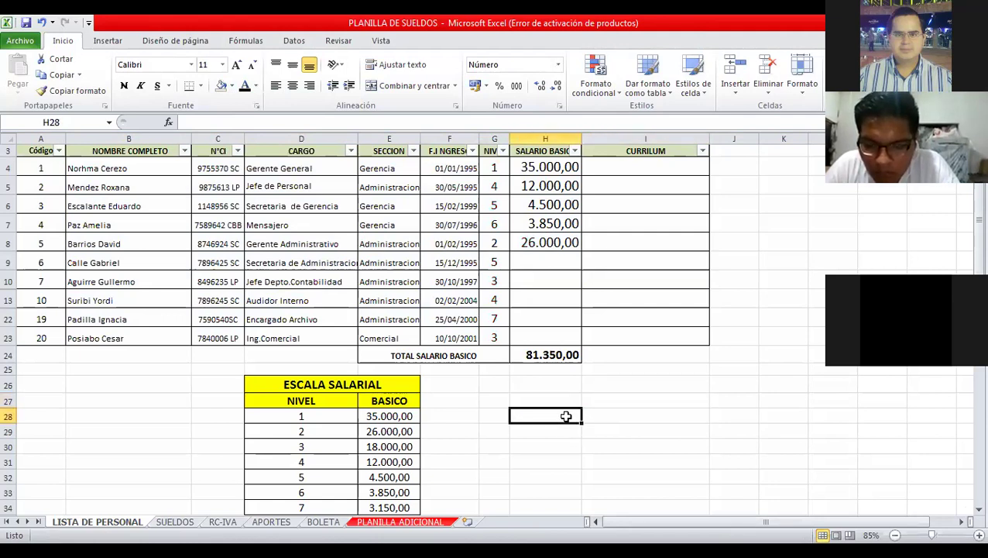
left_click(522, 237)
key("shift+Up")
key("shift+Up")
key("shift+Up")
key("shift+Up")
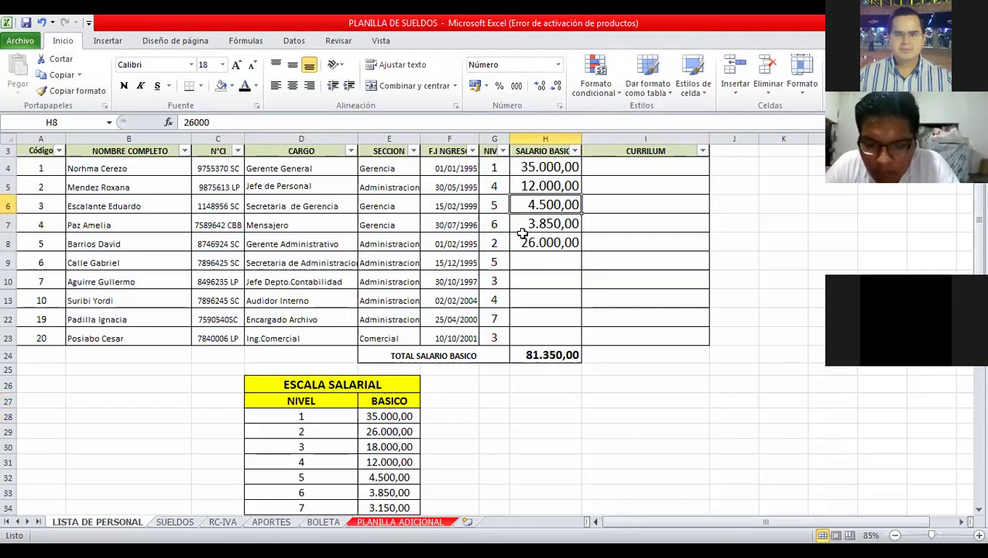
key("Delete")
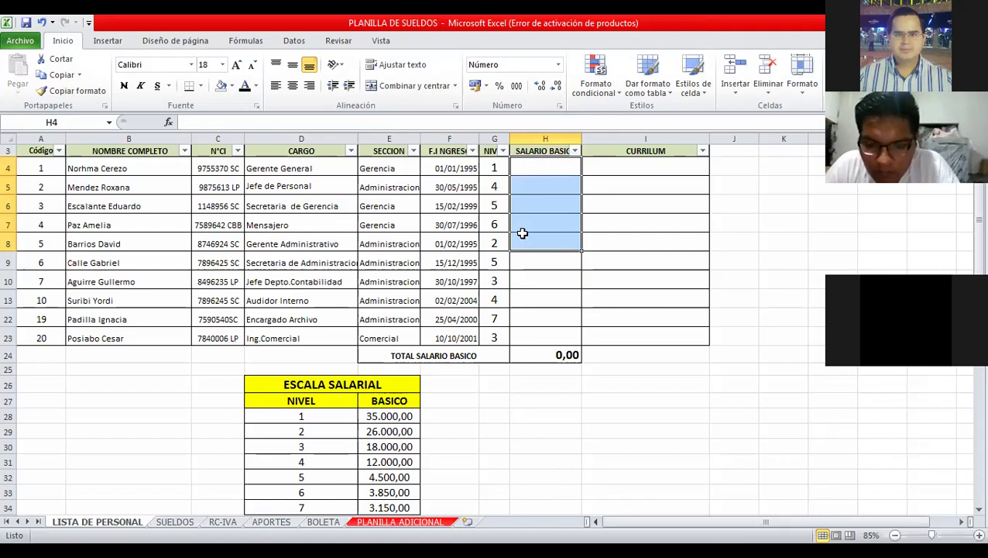
key("Up")
key("Up")
key("Up")
key("Up")
key("Up")
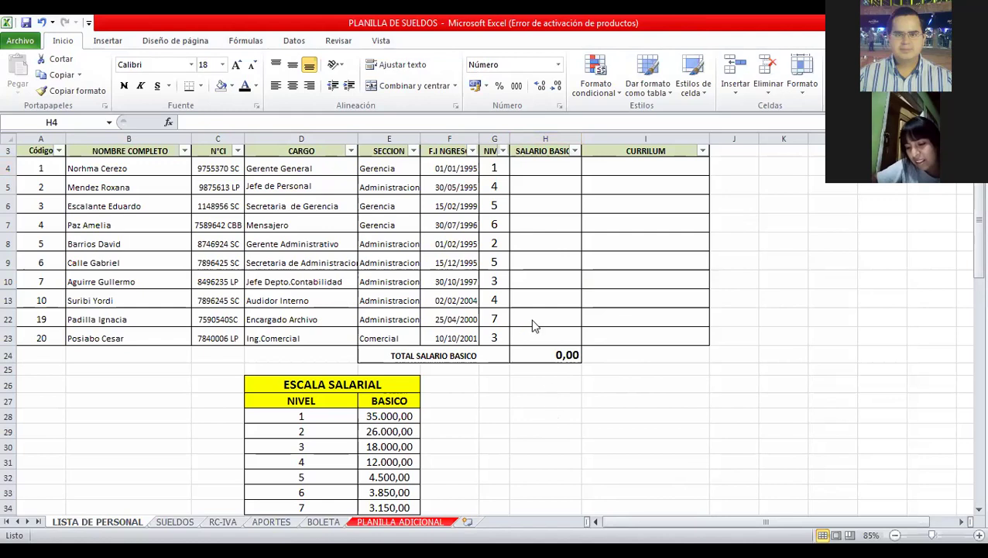
left_click(523, 175)
type("35000")
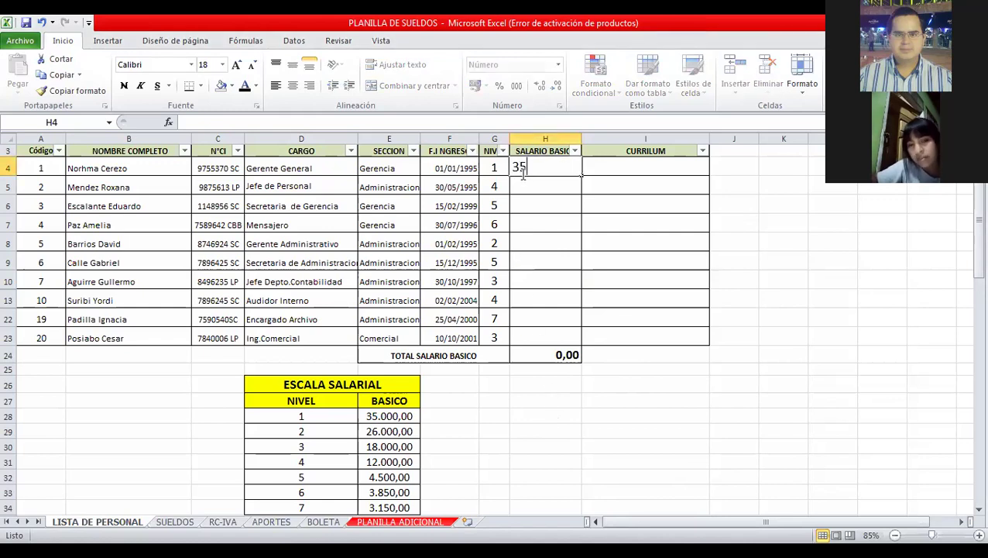
key("Return")
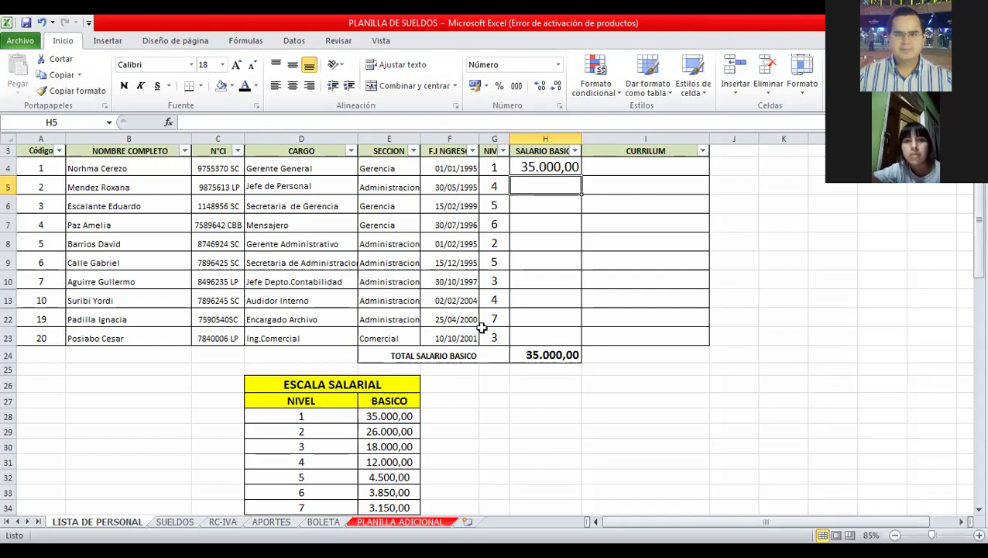
scroll(451, 335, "down", 2)
left_click(364, 309)
key("ctrl+shift+Down")
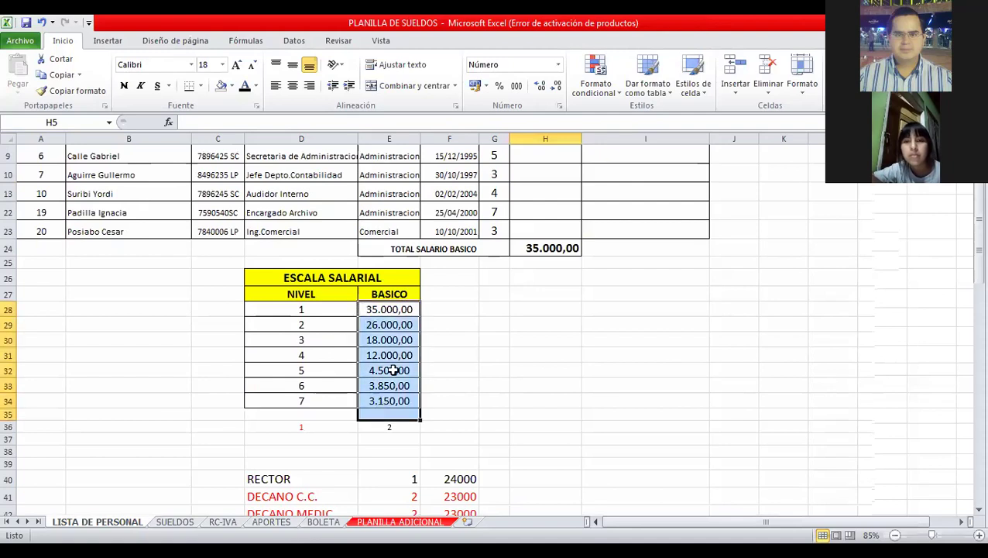
left_click(449, 309)
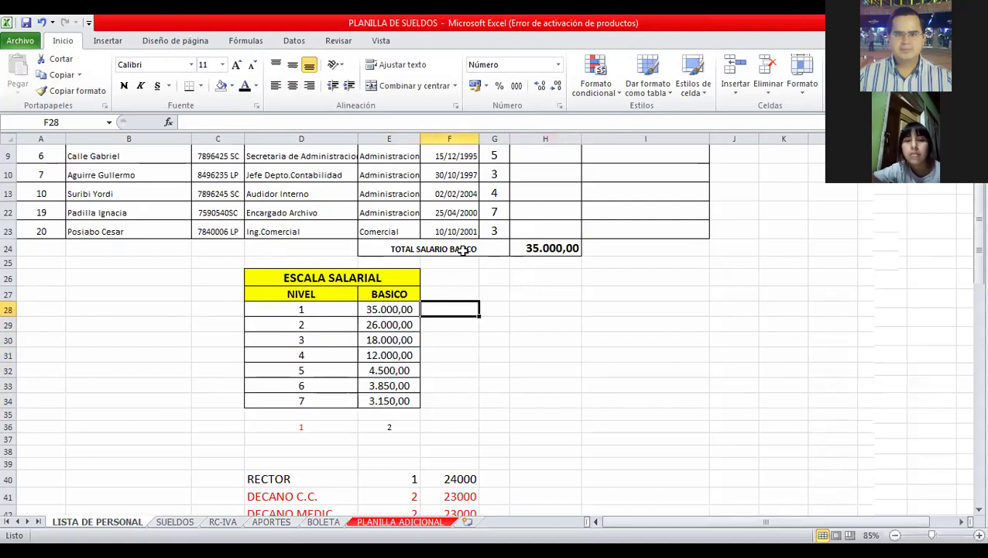
type("+E28*102")
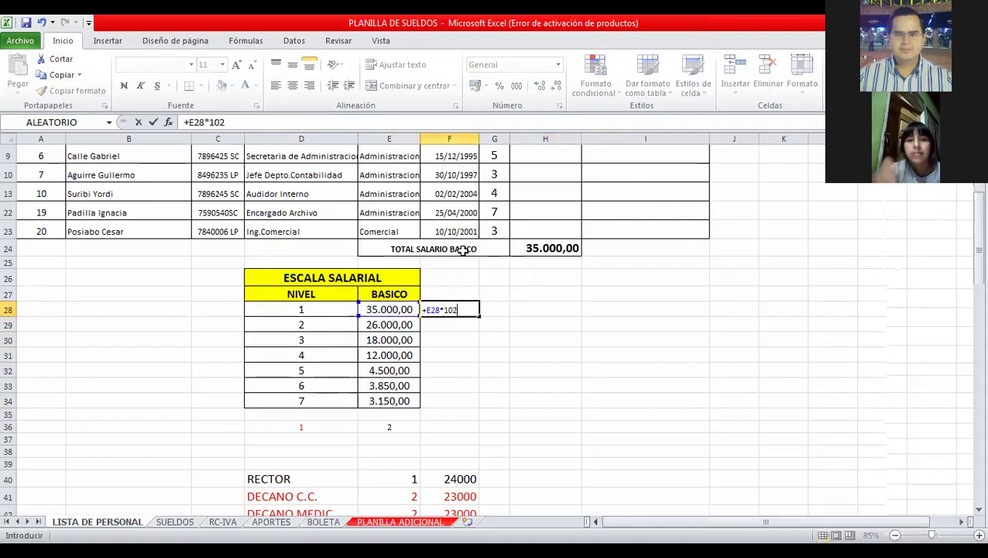
type("%")
key("Return")
key("Up")
scroll(462, 249, "up", 3)
left_click(550, 198)
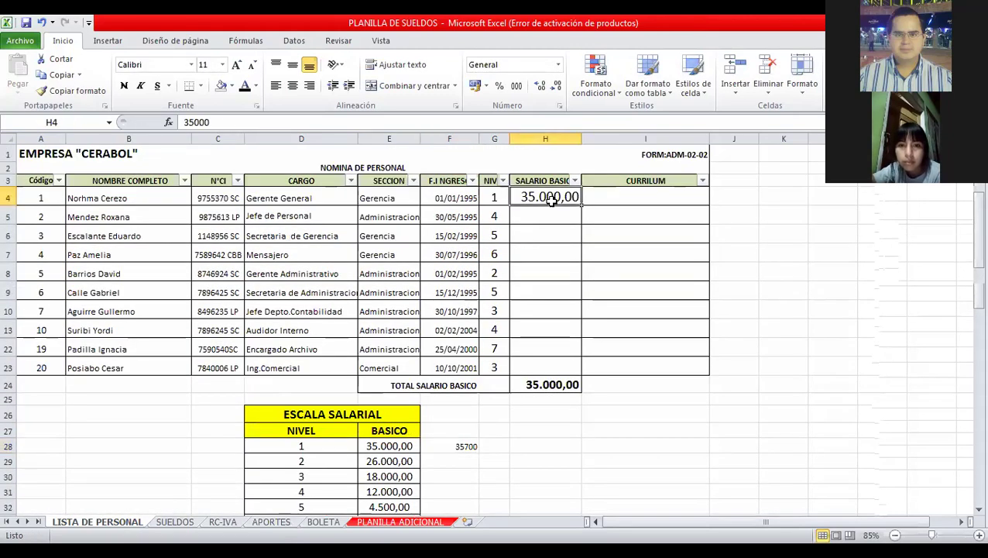
type("35700")
key("Return")
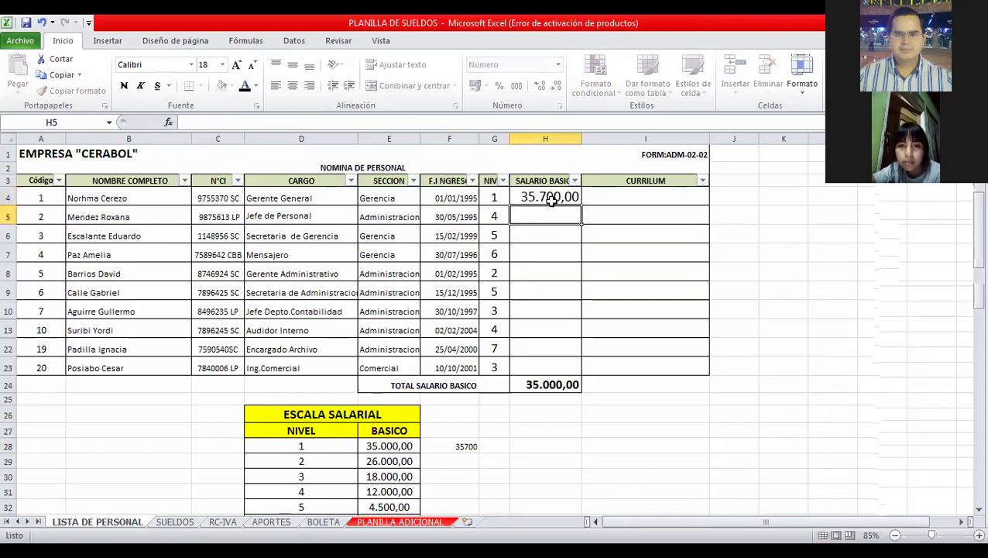
left_click(550, 198)
key("Delete")
left_click(462, 449)
key("Delete")
key("ctrl+Up")
key("ctrl+Up")
key("Down")
key("Right")
key("Right")
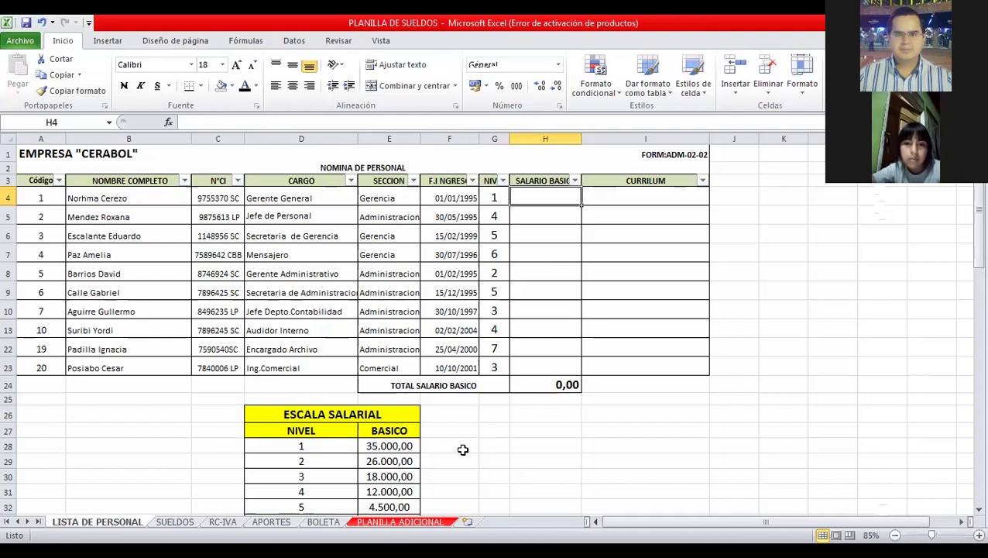
- Fill level cell G4 with yellow and review the salary scale amounts
scroll(418, 474, "down", 1)
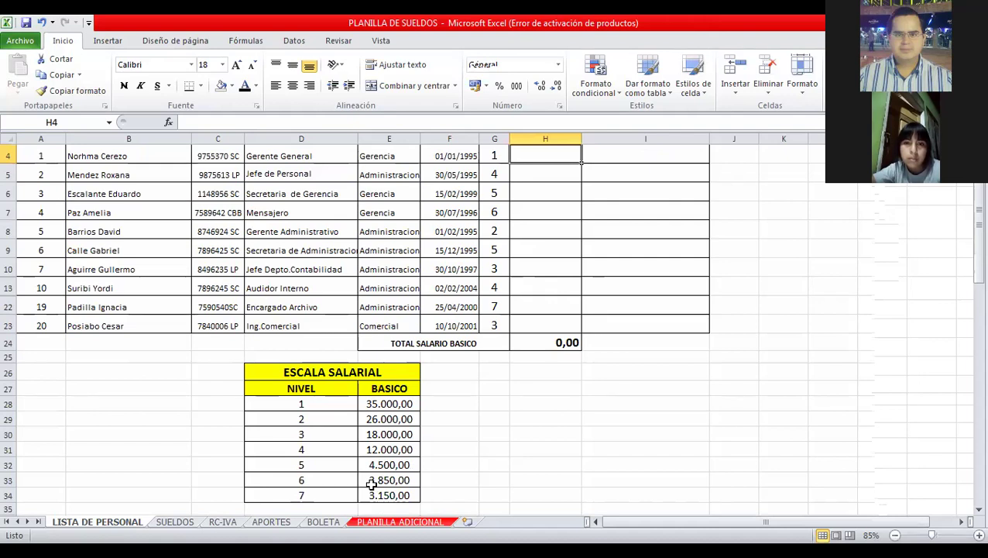
left_click(493, 153)
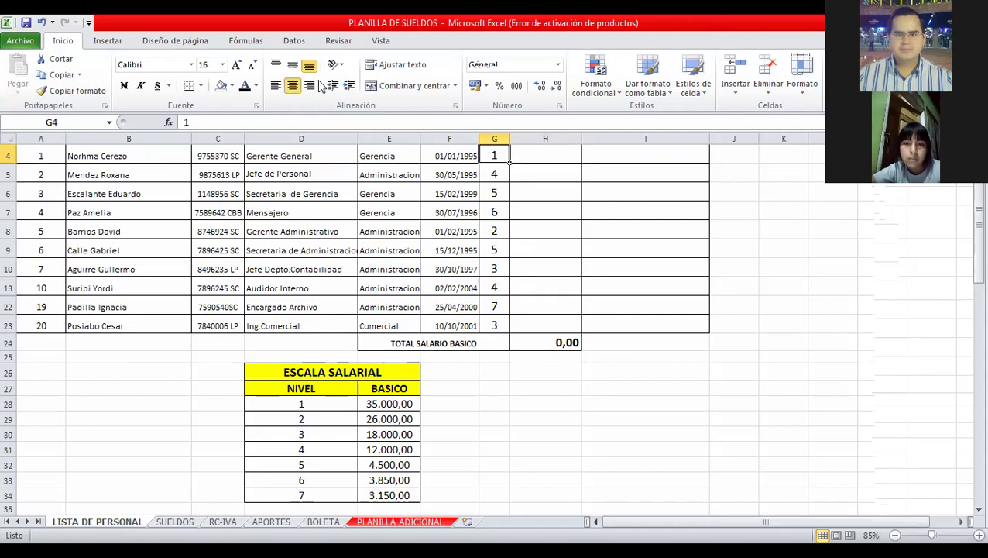
left_click(232, 85)
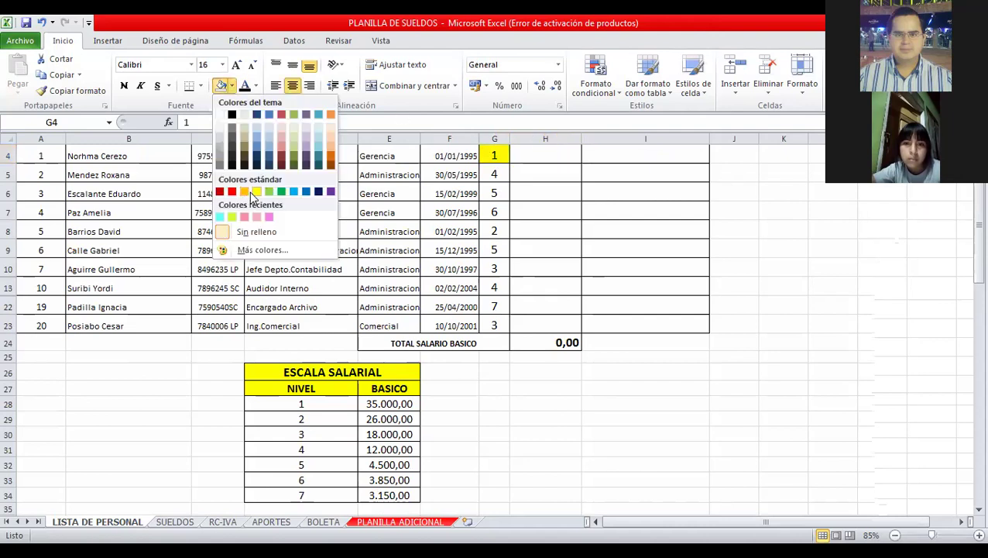
left_click(244, 192)
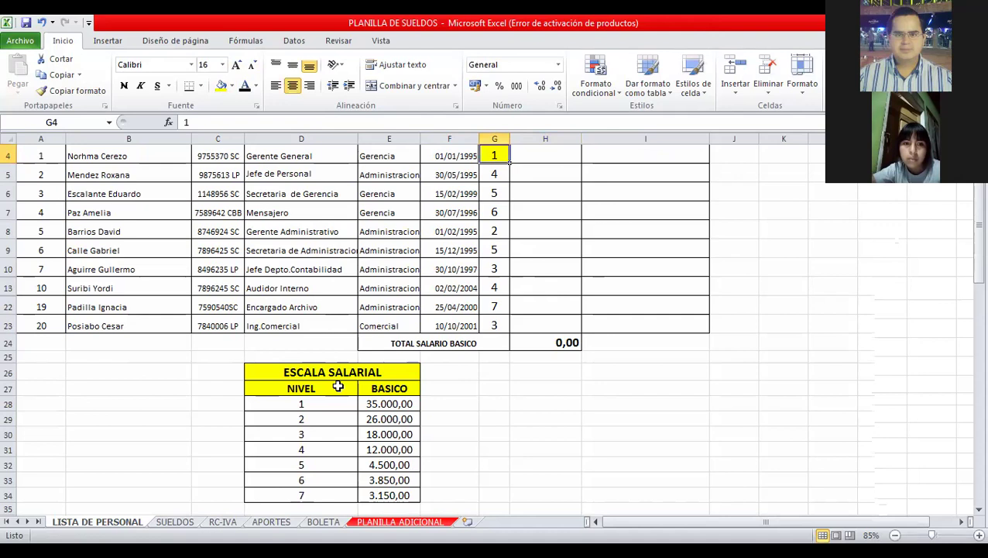
left_click_drag(326, 404, 390, 498)
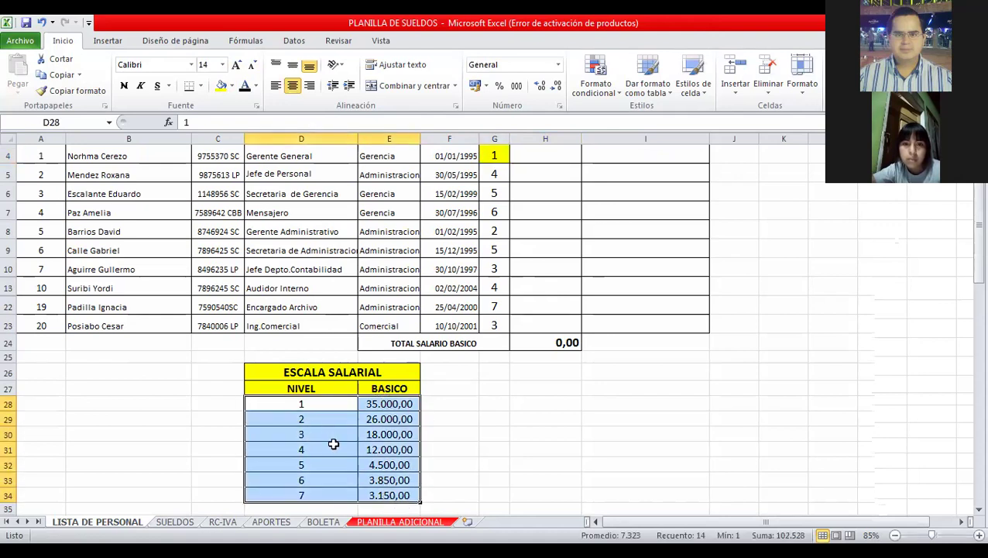
left_click_drag(384, 400, 391, 498)
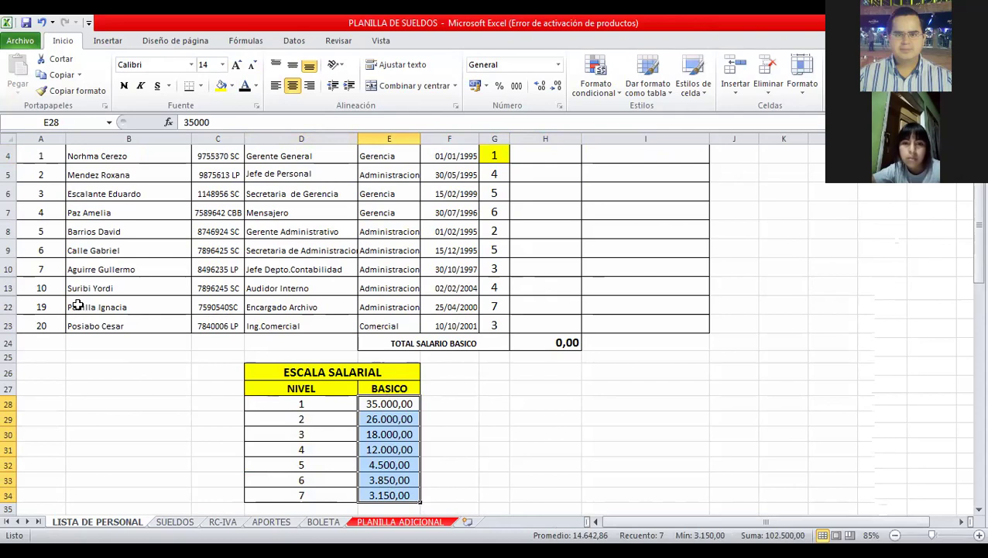
- Hide row 13 of the staff list with Ocultar
left_click(11, 287)
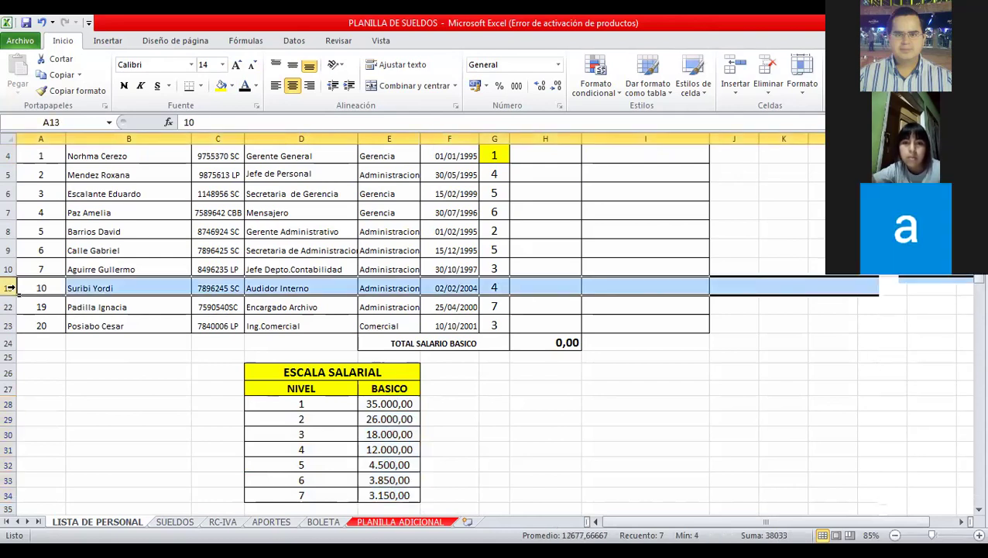
right_click(10, 287)
left_click(53, 465)
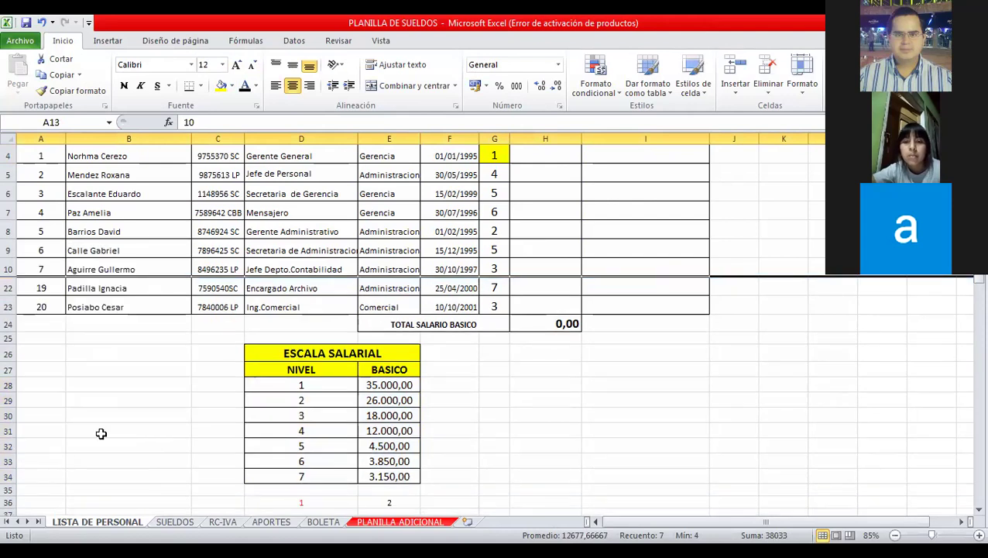
left_click(540, 428)
left_click(533, 156)
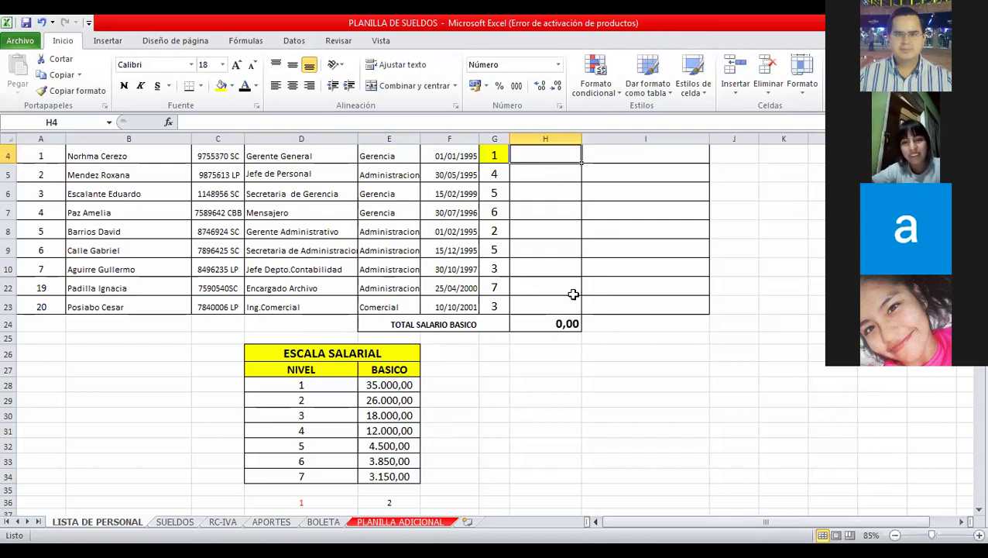
- Abandon the unfinished BUSCARV/CONSULTAV formula in cell H4
type("=B")
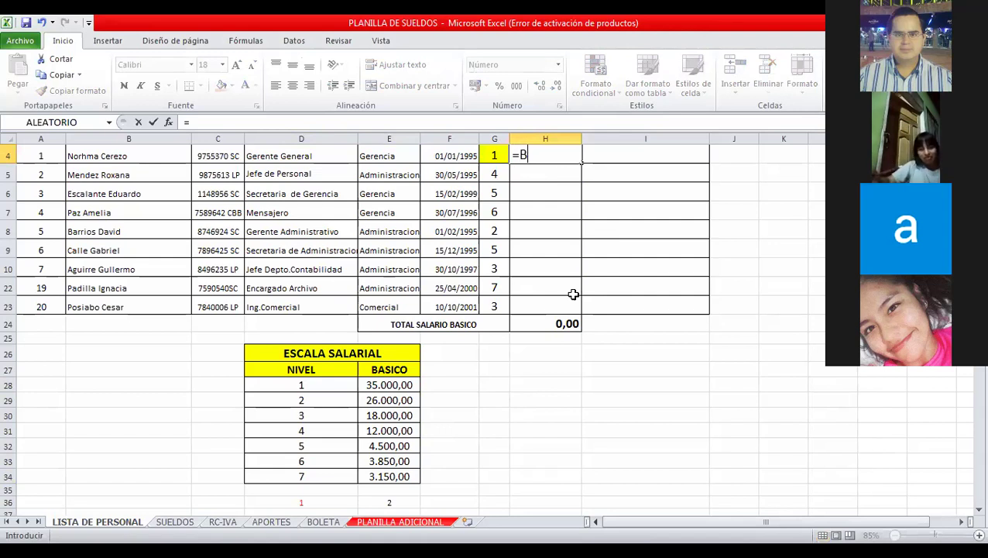
type("USCARV")
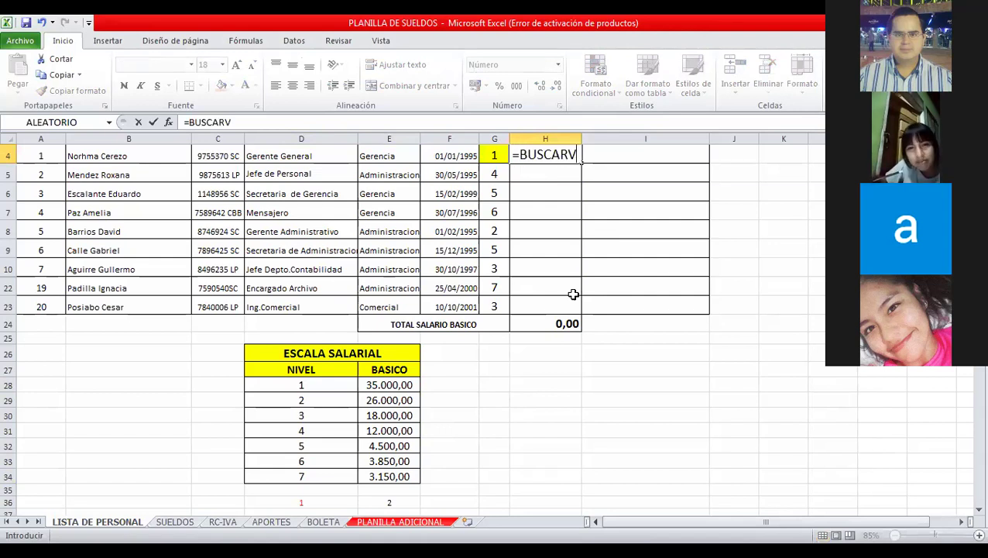
key("BackSpace")
key("BackSpace")
key("BackSpace")
key("BackSpace")
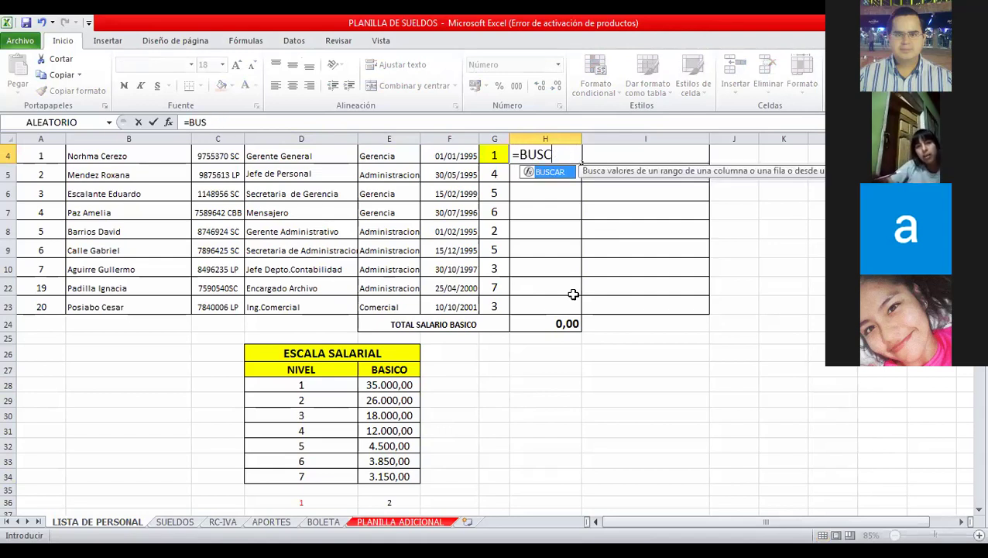
key("BackSpace")
key("BackSpace")
key("BackSpace")
type("CONSULTAV")
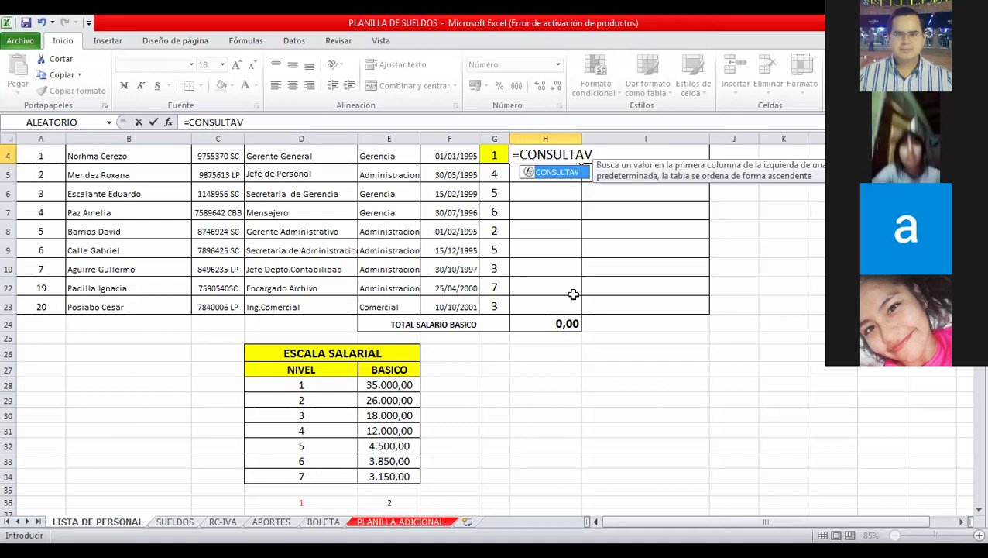
key("Escape")
- Enter the heading FORMULA A UTILIZAR in H27, with 1.- and 2.- below it
left_click(540, 368)
type("FOR")
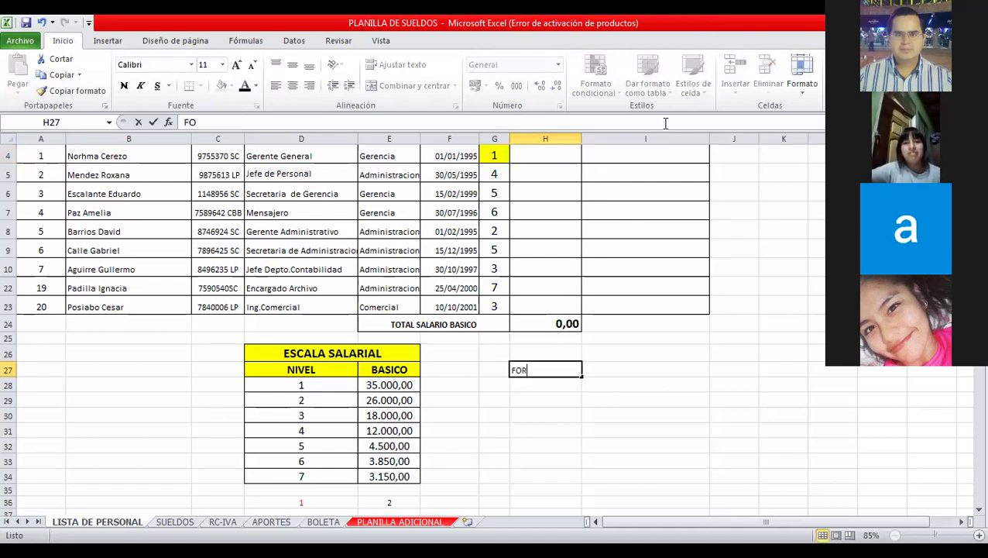
type("MULA A UTILIZAR")
key("Return")
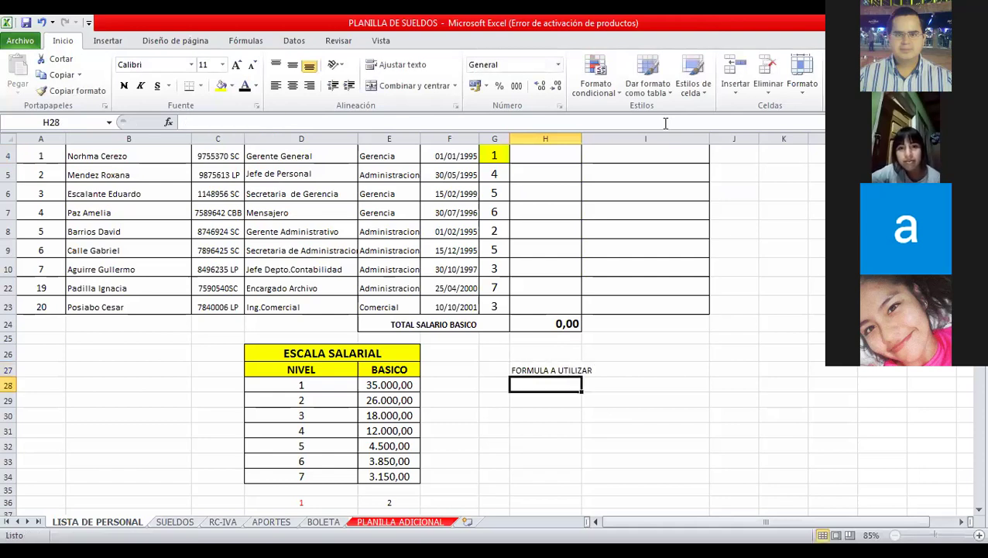
type("1.-")
key("Return")
type("2.-")
key("Tab")
- Enter BUSCARV in I28 and CONSULTAV in I29
key("Up")
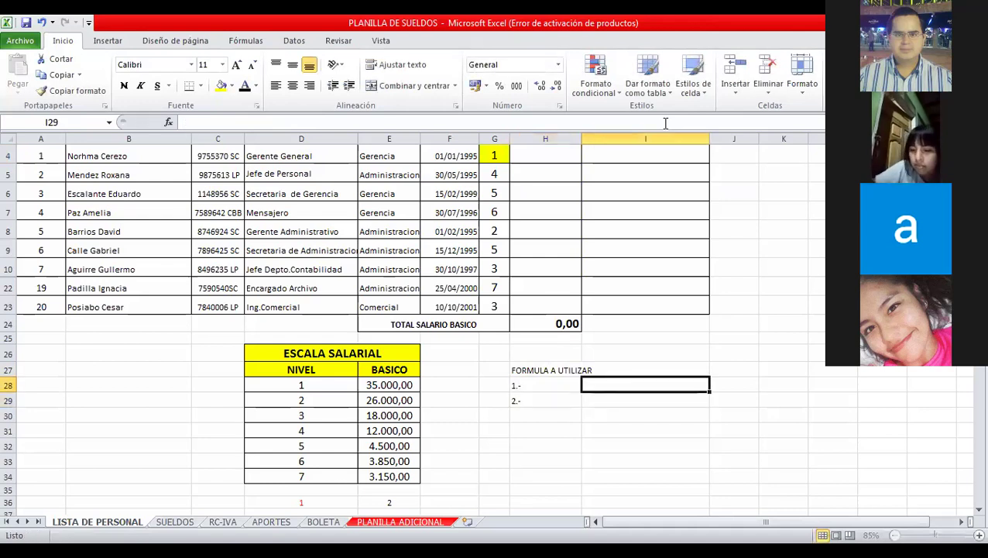
type("BUSCARV")
key("Return")
type("CONSULTAV")
key("Return")
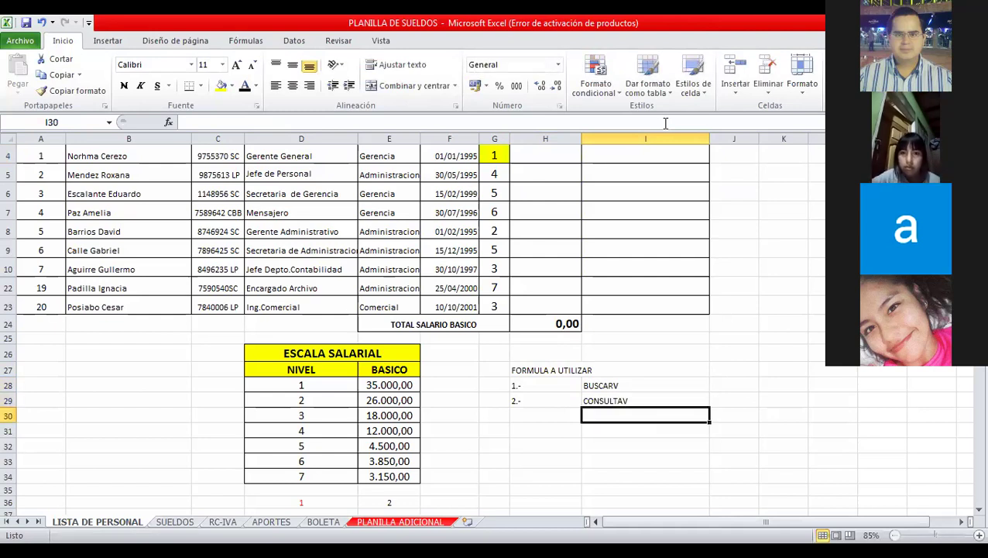
- Make BUSCARV in I28 bold and underlined
key("Up")
key("Up")
key("ctrl+n")
key("ctrl+s")
key("Down")
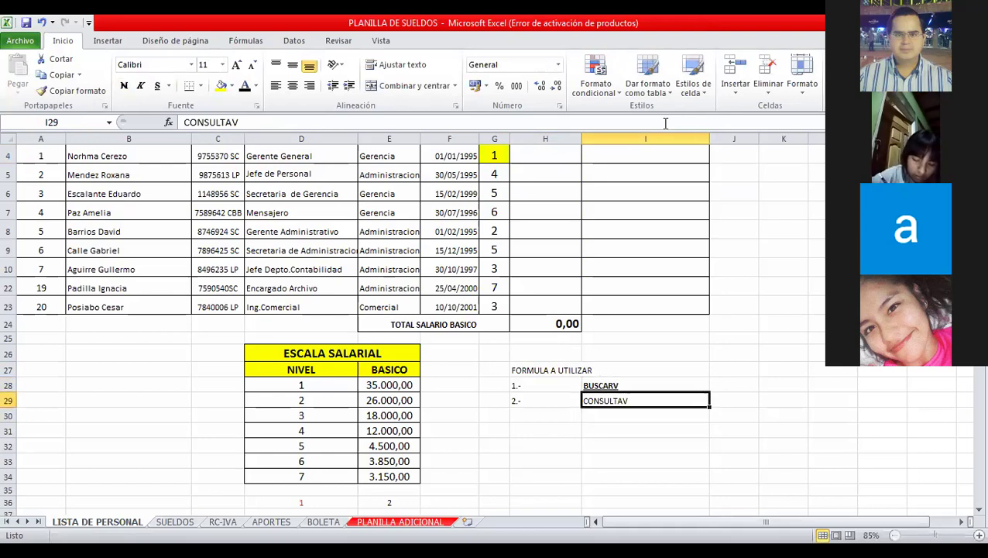
key("Left")
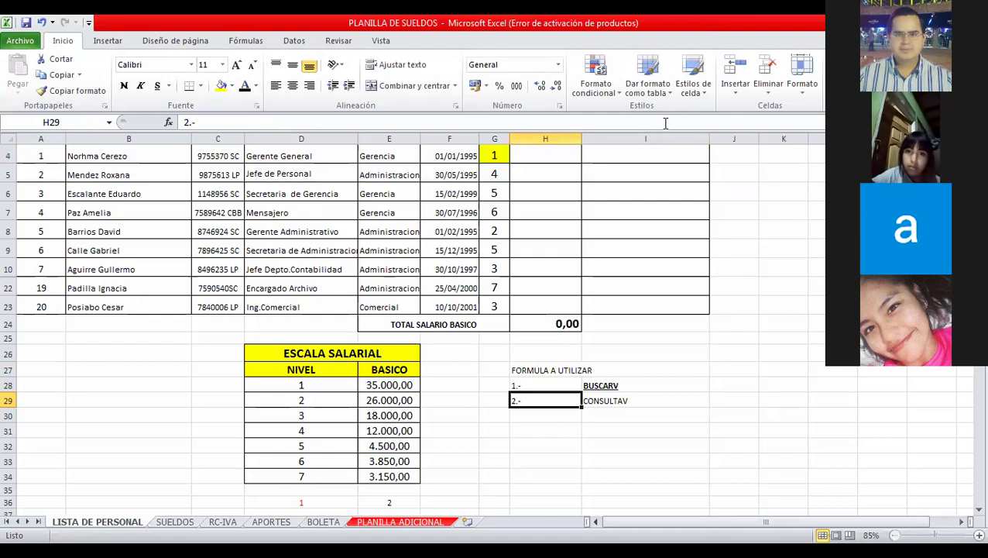
key("Right")
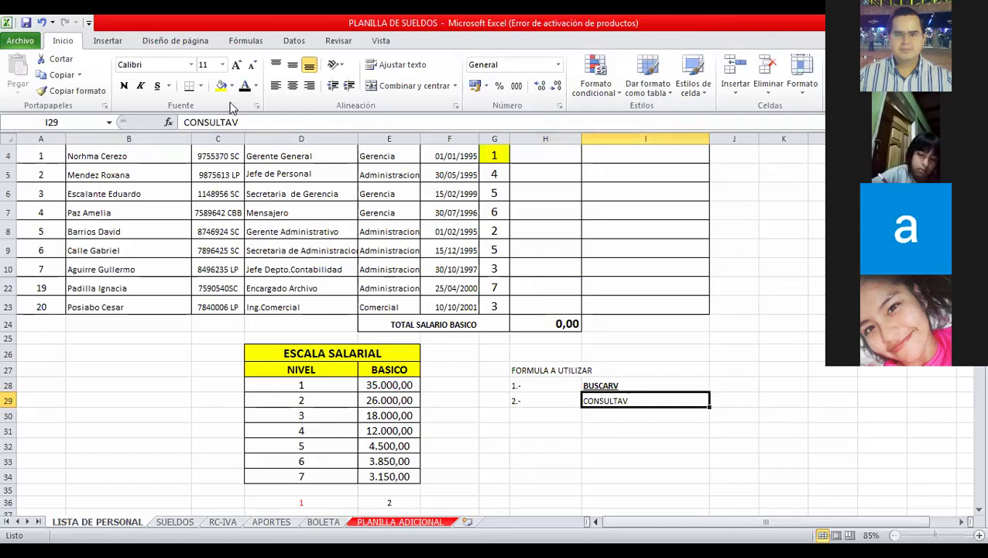
- Colour the CONSULTAV text in I29 red
left_click(258, 86)
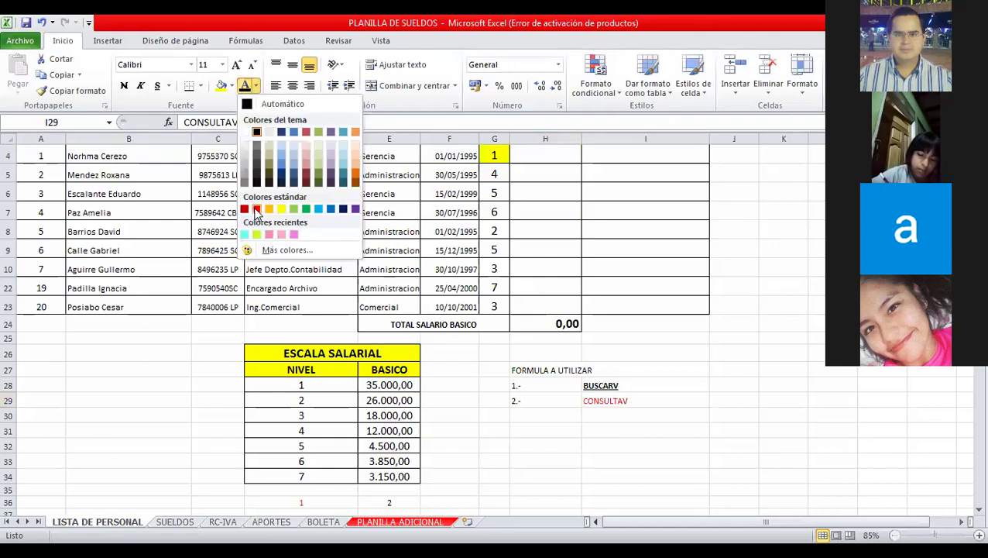
left_click(257, 210)
left_click(601, 426)
left_click(564, 412)
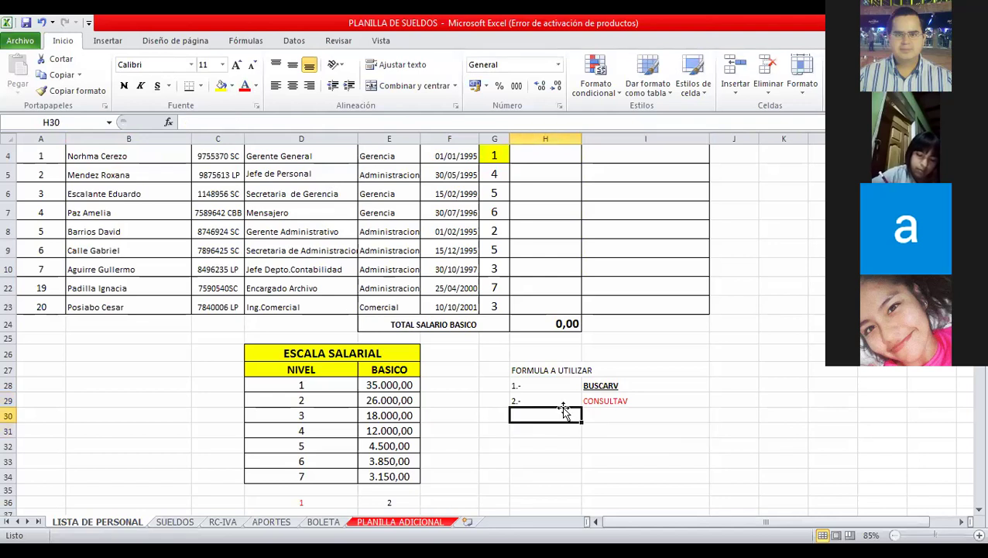
key("Up")
key("Up")
key("Up")
key("Up")
key("Up")
key("Up")
key("Up")
key("Up")
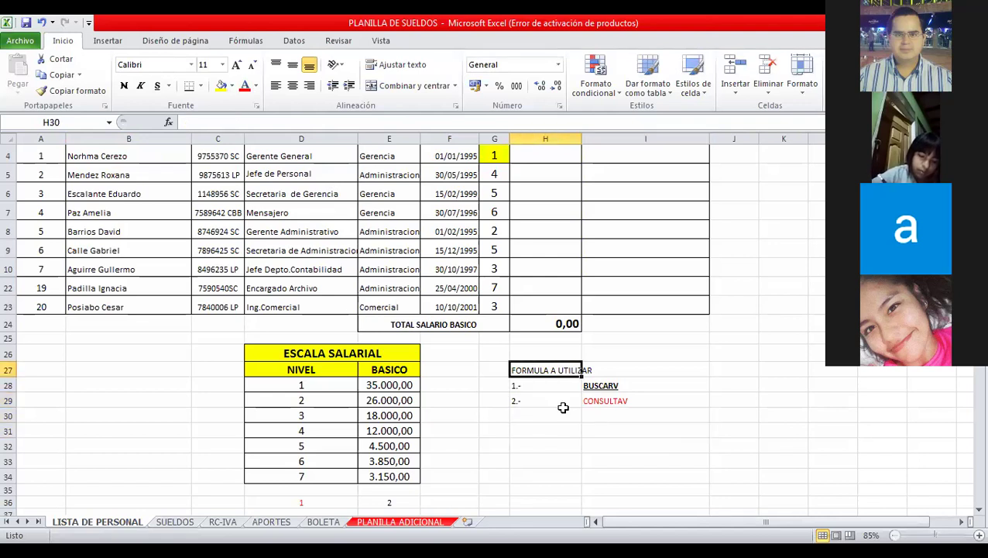
key("Up")
key("Up")
key("Up")
key("Up")
key("Up")
key("Up")
key("Up")
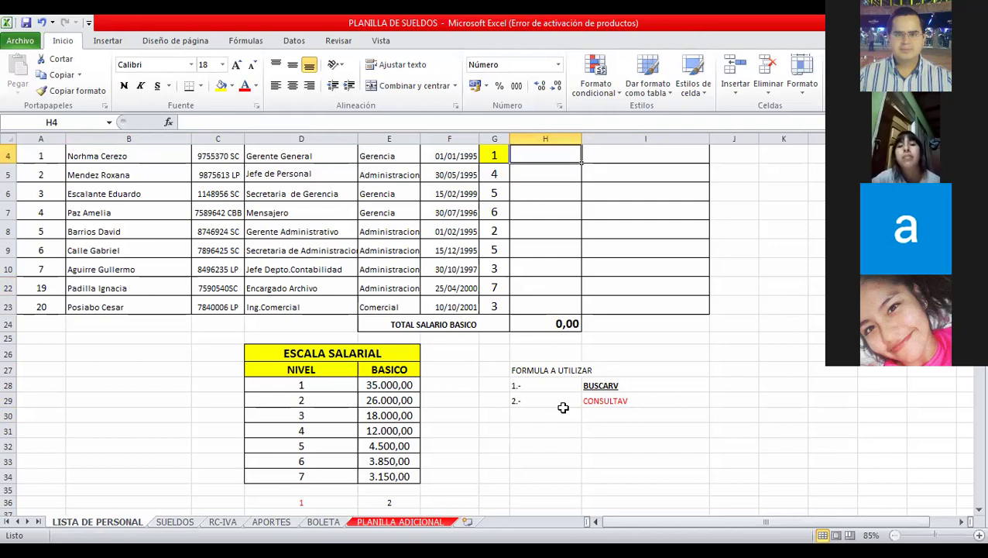
- Start a lookup formula in H4, replacing the typed =BUSCARV( with =CONSULTAV(
type("=")
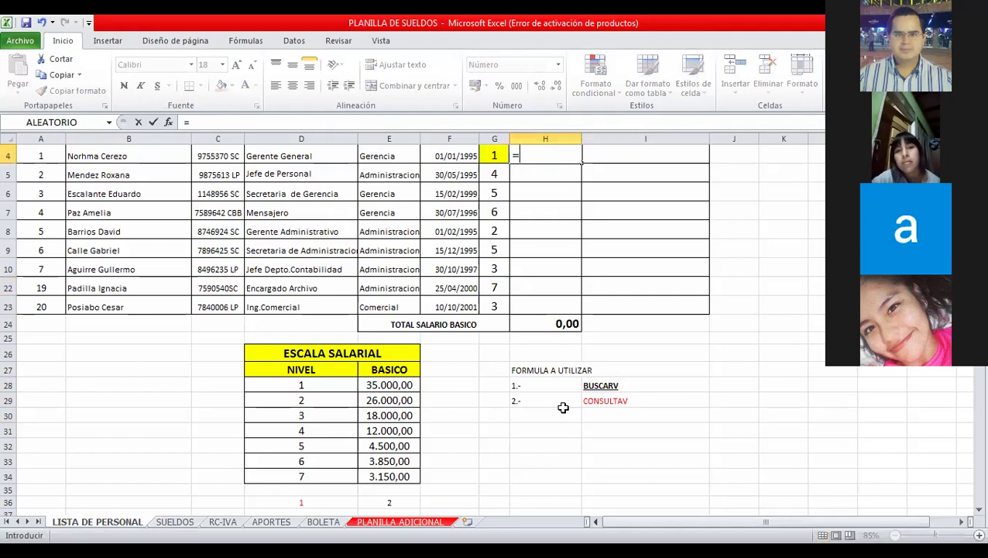
type("BUSCARV(")
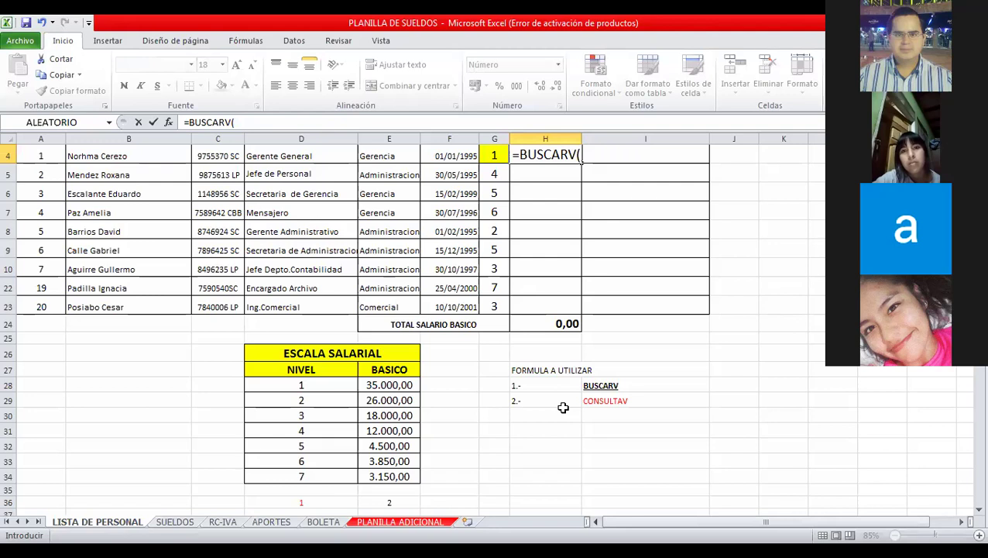
key("BackSpace")
key("BackSpace")
key("BackSpace")
key("BackSpace")
key("BackSpace")
key("BackSpace")
key("BackSpace")
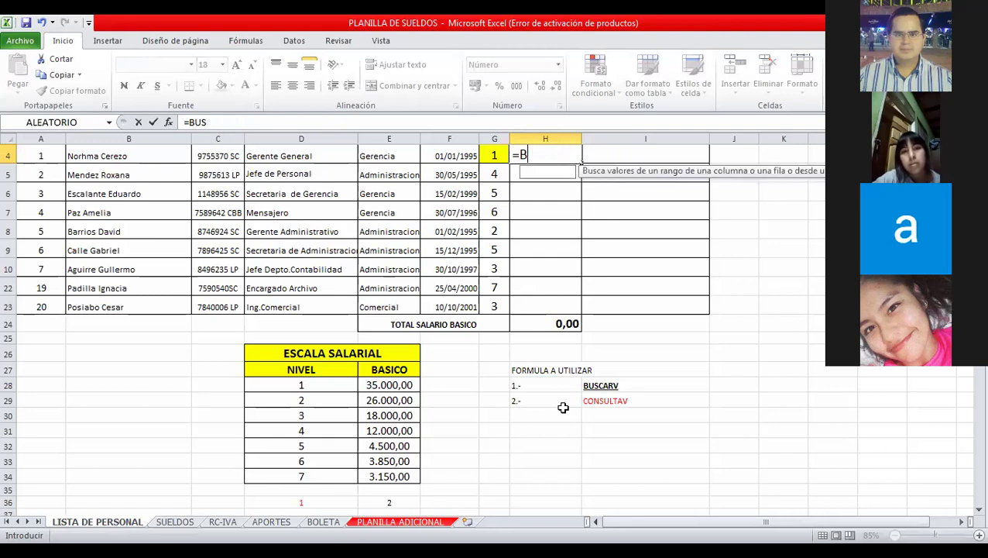
key("BackSpace")
type("C")
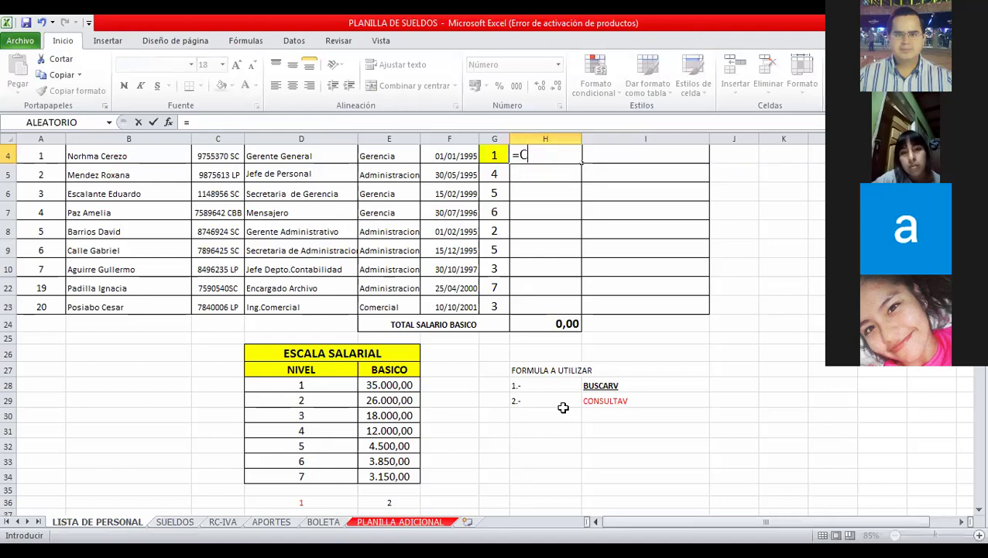
type("ONSULTAV")
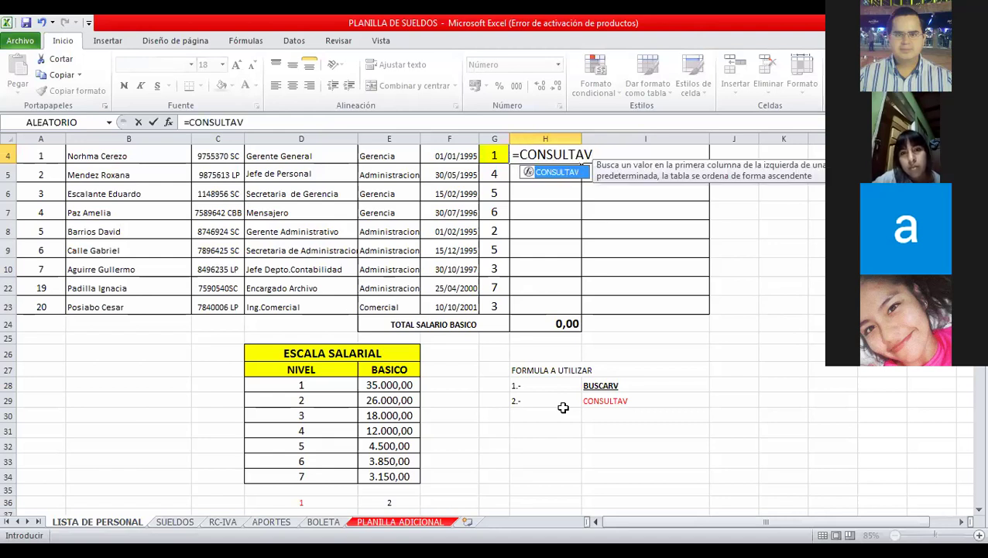
type("(")
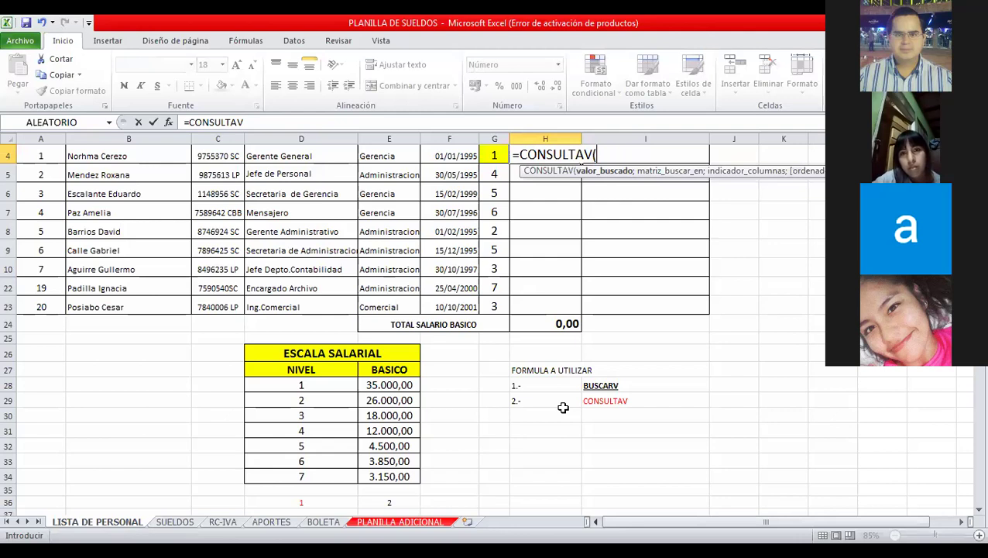
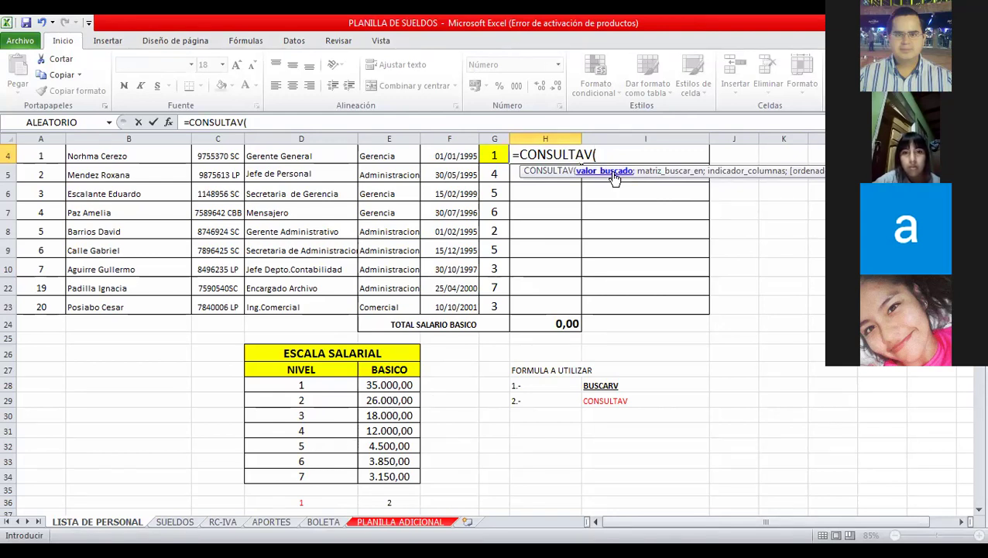
- Add G4 as the lookup value in H4's =CONSULTAV( formula, trying semicolon and comma separators
left_click(489, 155)
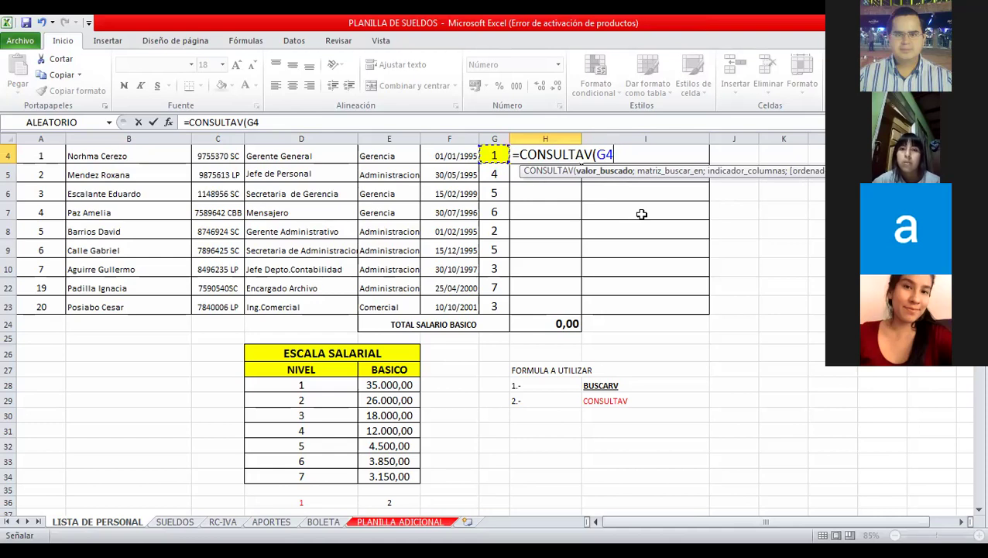
type(";")
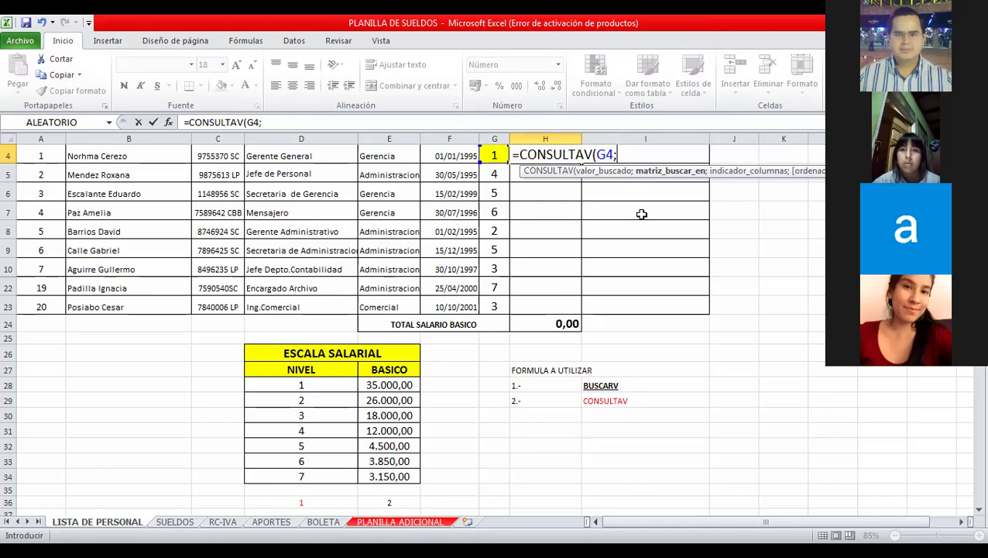
key("BackSpace")
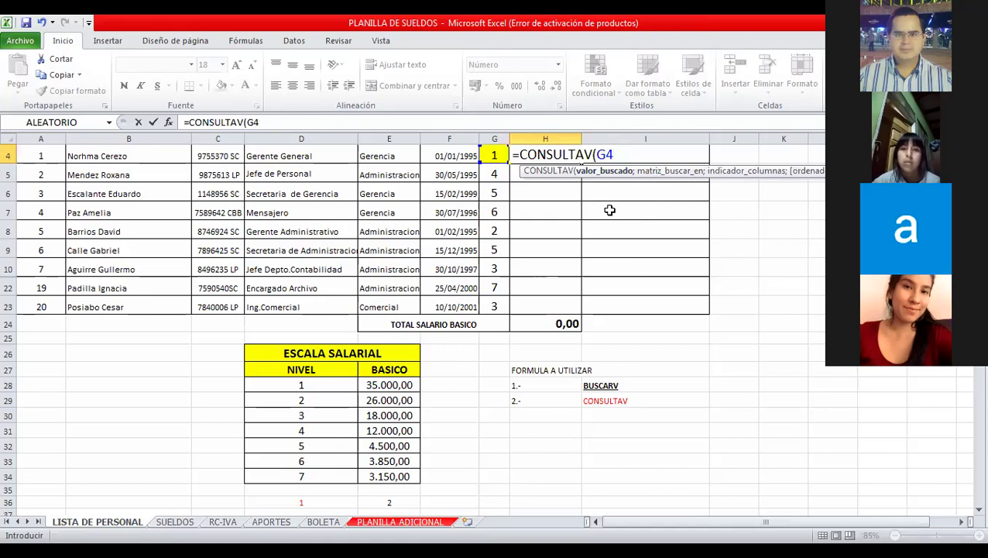
type(";")
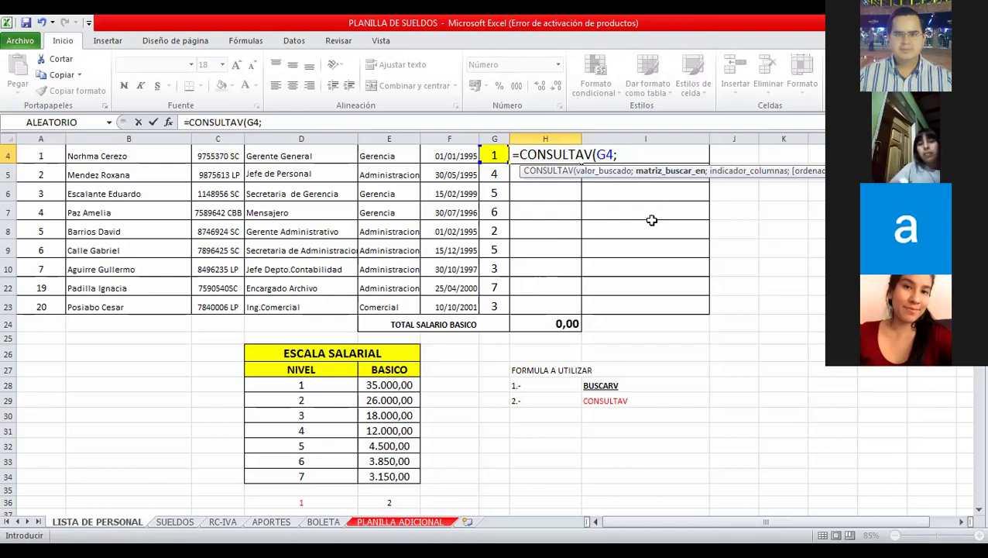
key("BackSpace")
type(",")
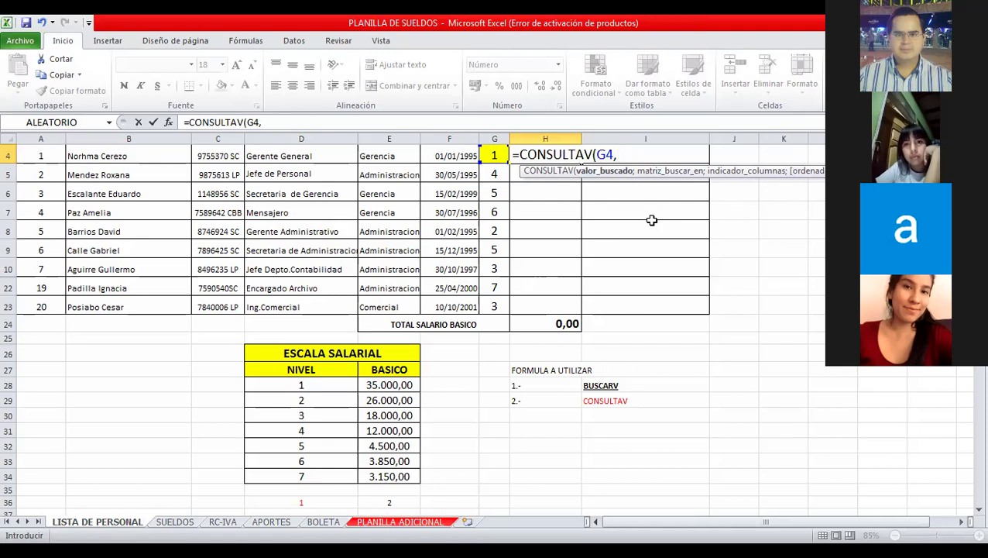
key("BackSpace")
type("º")
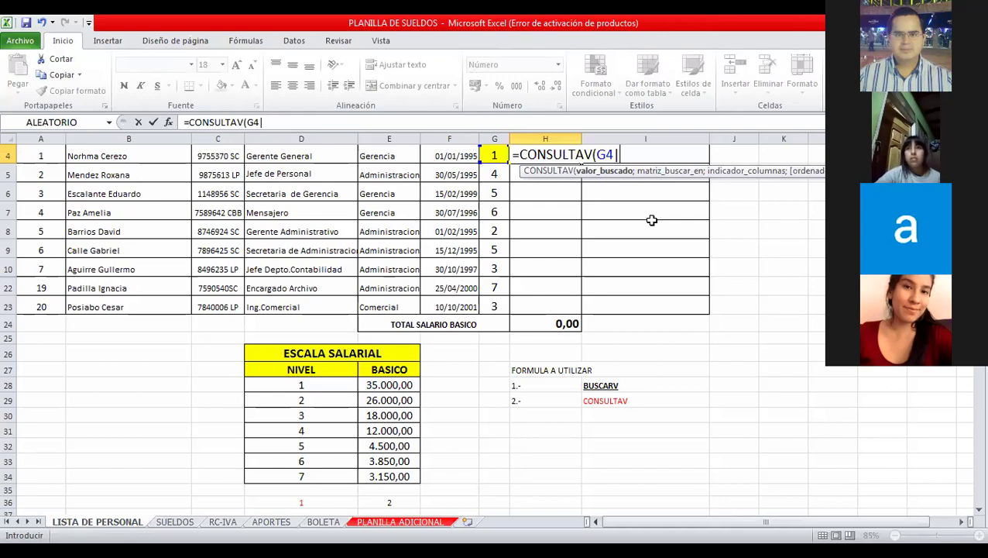
- Cancel the unfinished H4 formula and enter the heading SEPARADOR DE LISTAS in H31
key("Escape")
left_click(581, 435)
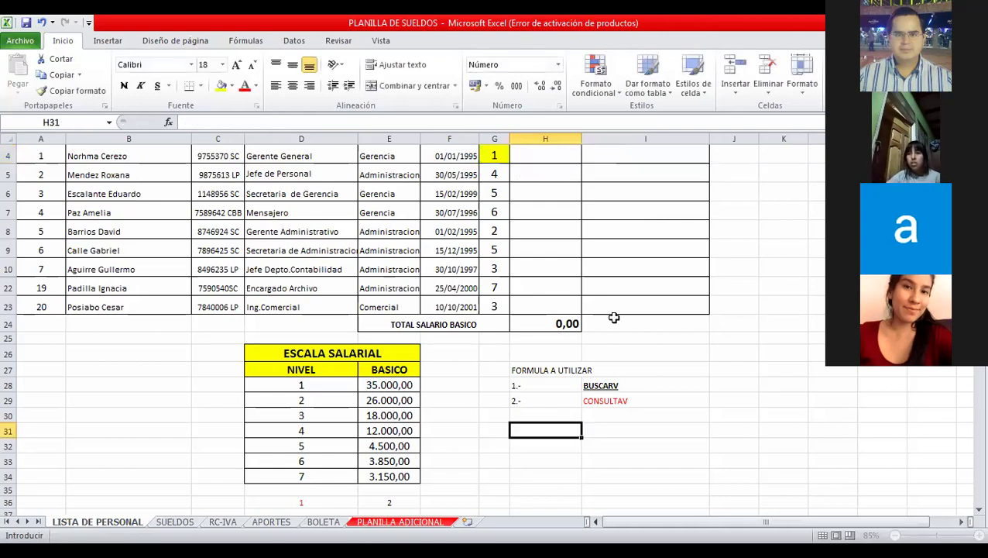
type("SEPARADOR DE")
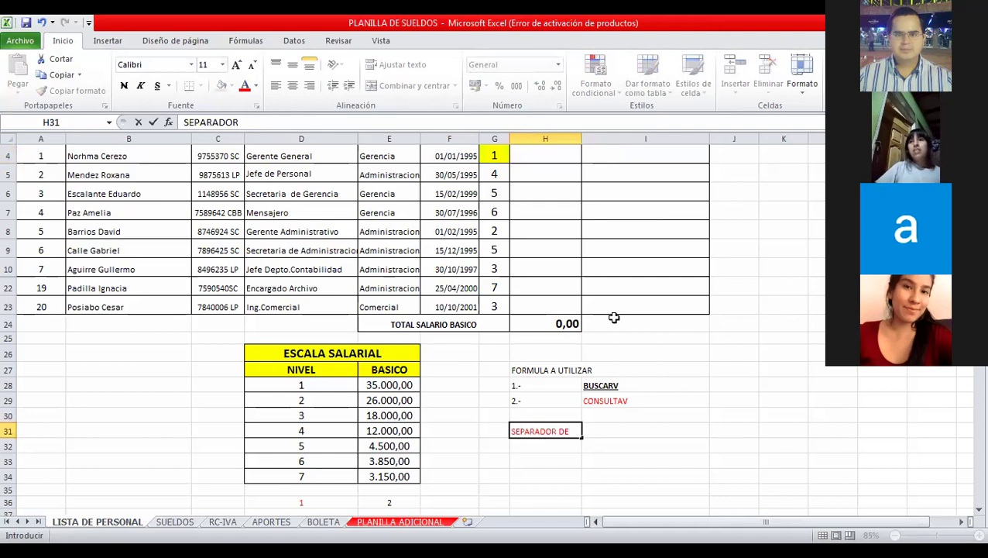
type(" LISTAS")
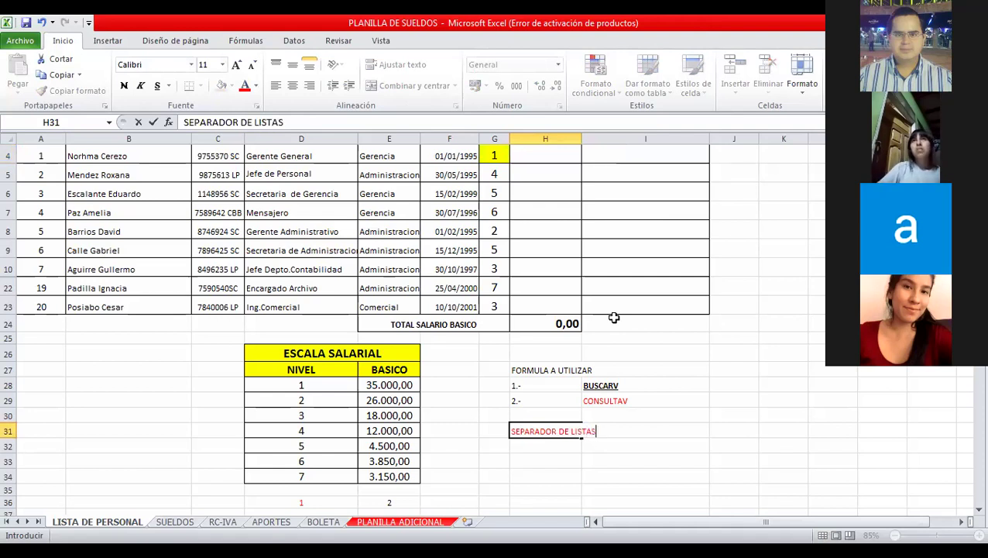
key("Return")
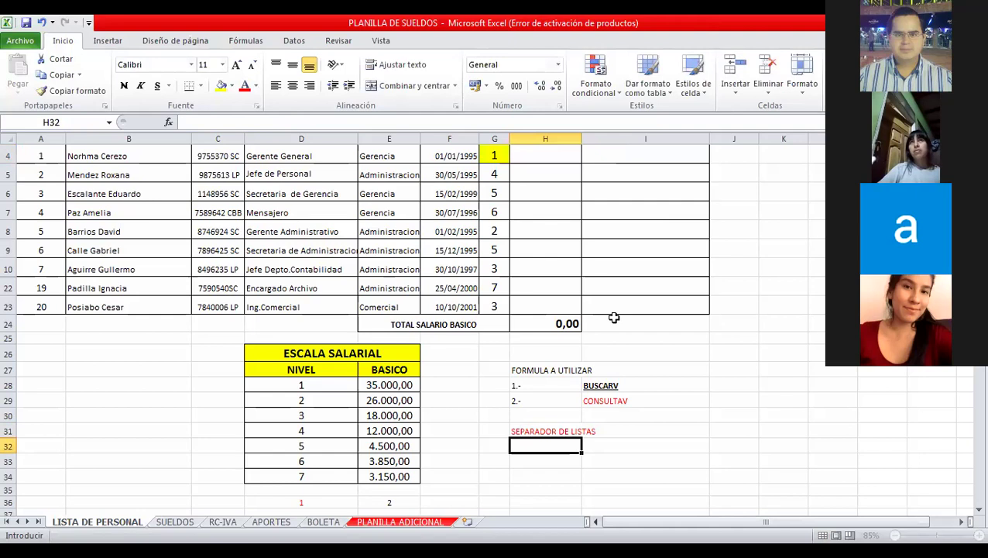
- List PUNTO Y COMA with ; and COMA with , beside them
type("PUNTO")
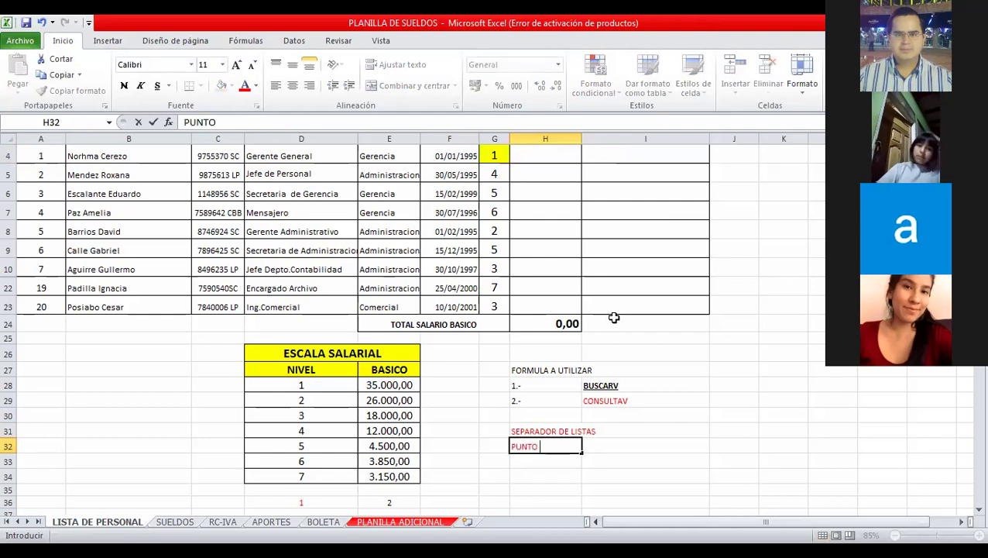
type(" Y COMA")
key("Tab")
type(";")
key("Return")
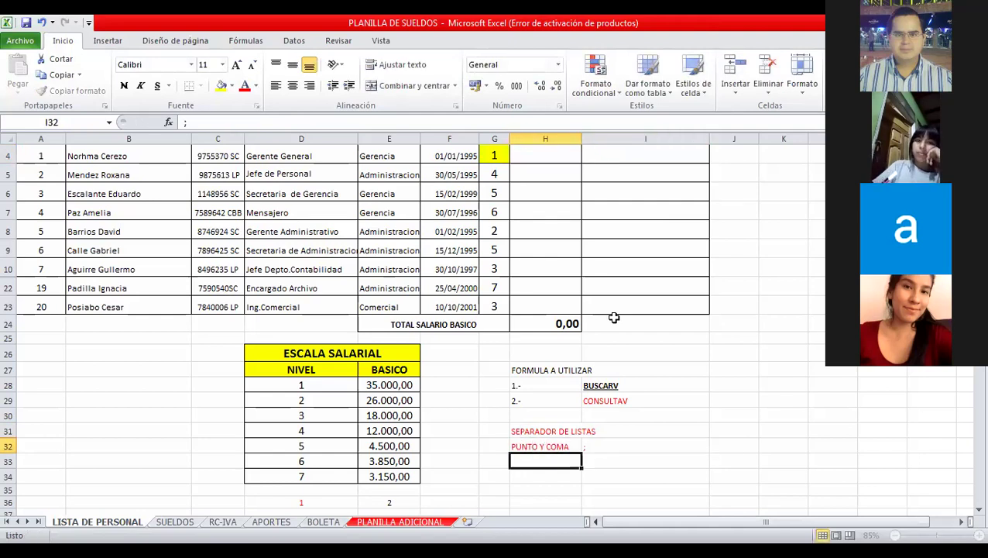
type("COMA")
key("Tab")
type(",")
key("Return")
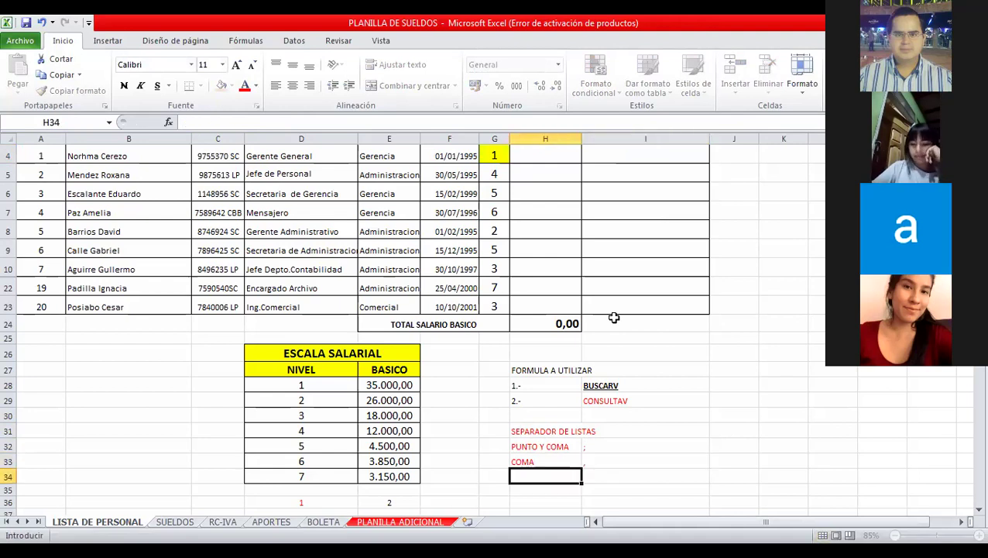
- Add PIPE LINE with the note '| (presionando Alt 124)' beside it
type("PIPE LINE")
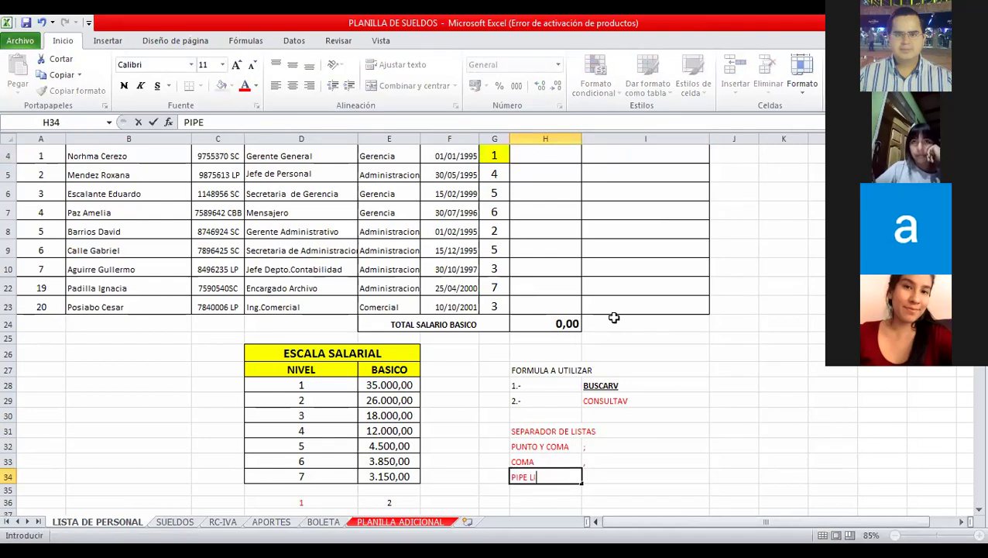
key("Tab")
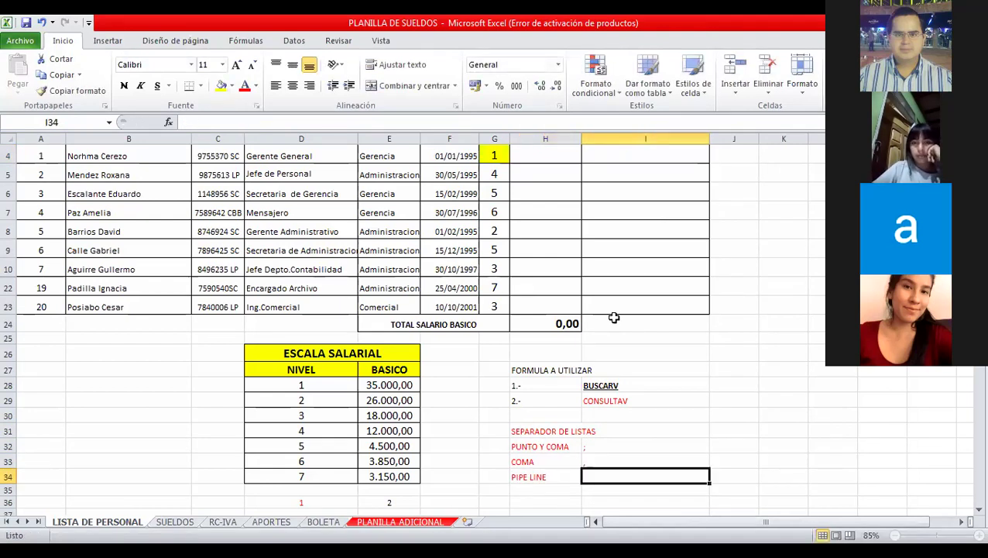
type("|")
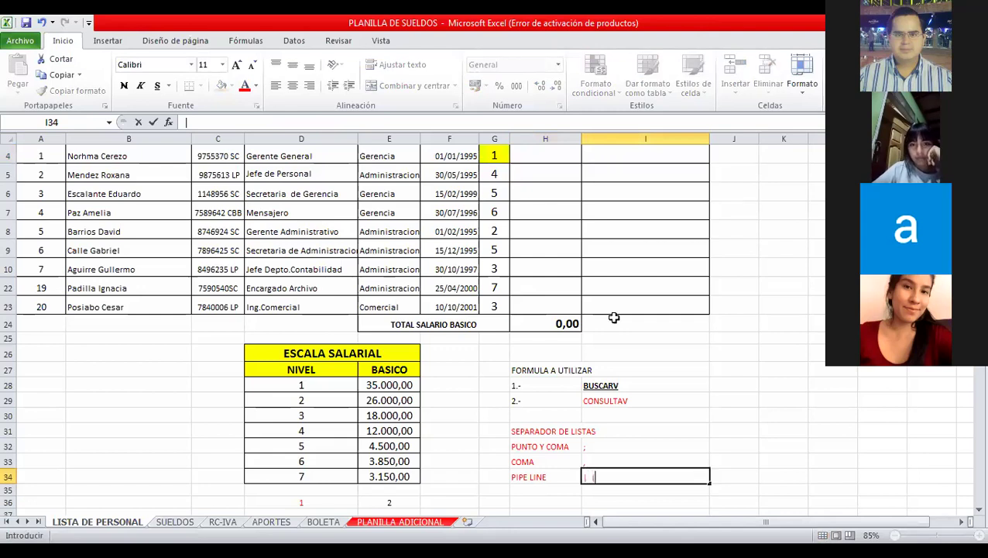
type("  (presion")
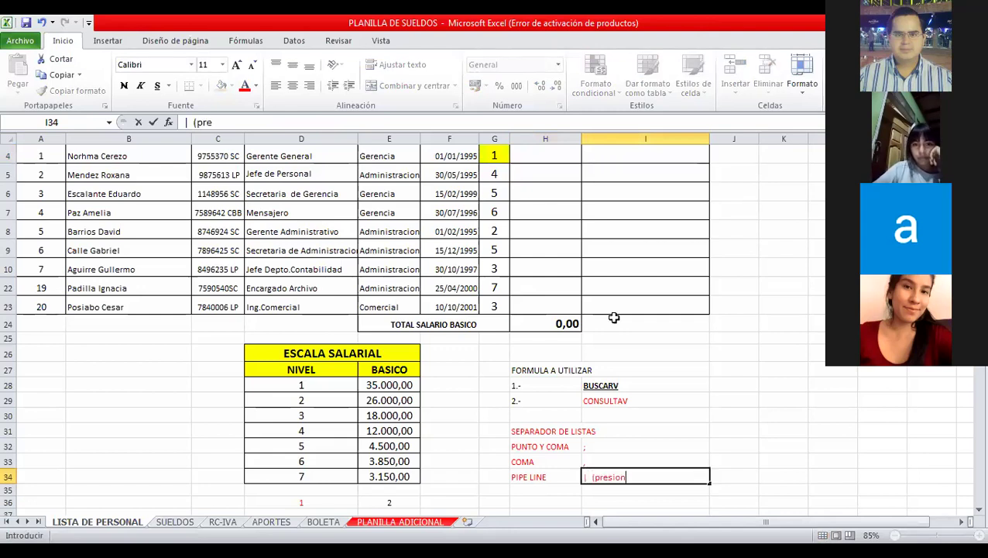
type("ando Alt")
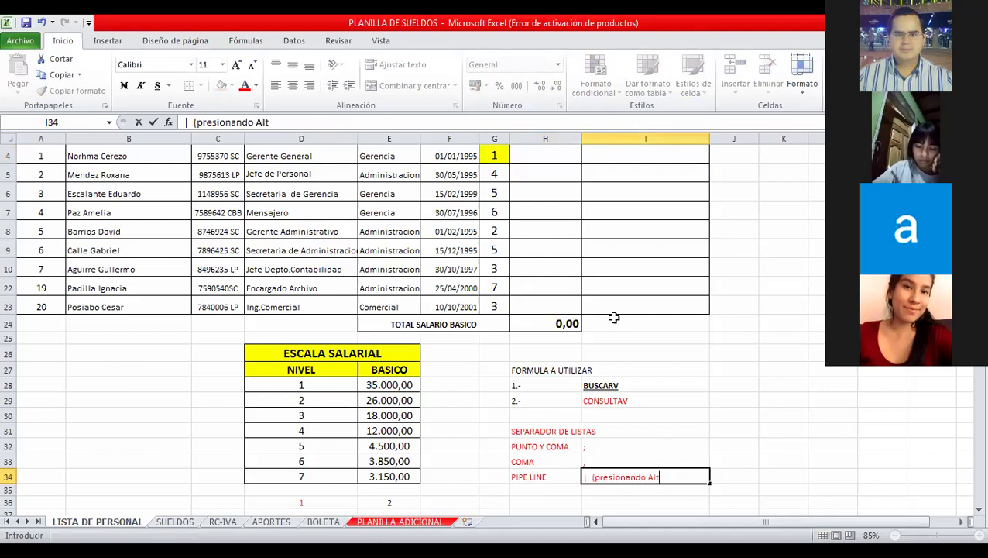
type(" 124)")
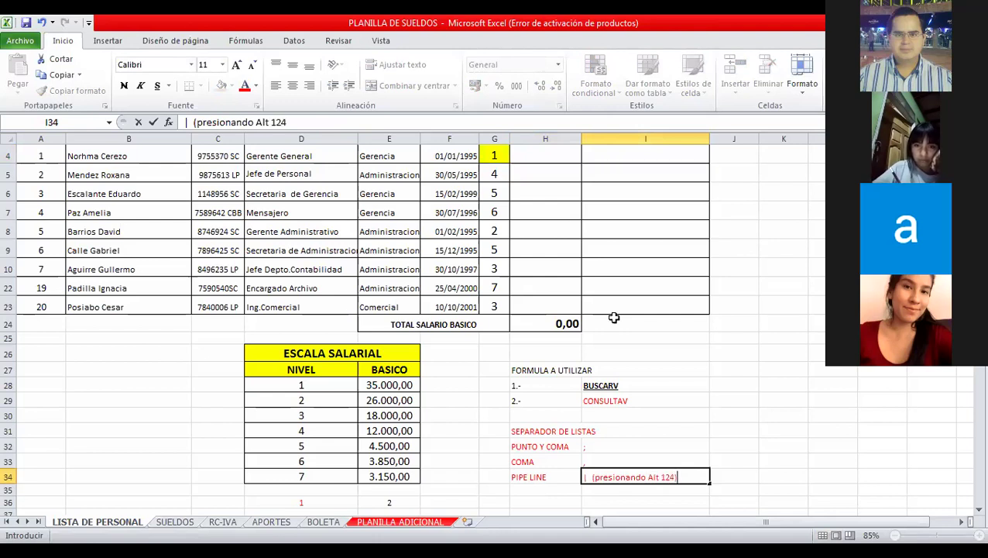
key("Return")
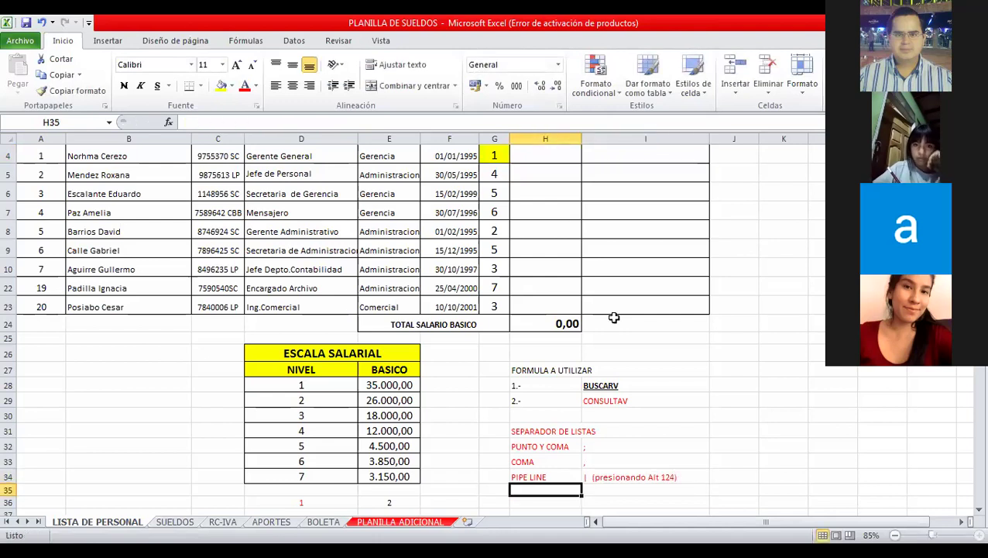
key("Up")
key("Up")
key("Up")
key("Up")
key("Up")
key("Up")
key("Up")
key("Up")
key("Up")
key("Up")
key("Up")
key("Up")
key("Up")
key("Up")
key("Up")
key("Up")
key("Up")
key("Up")
key("Up")
key("Up")
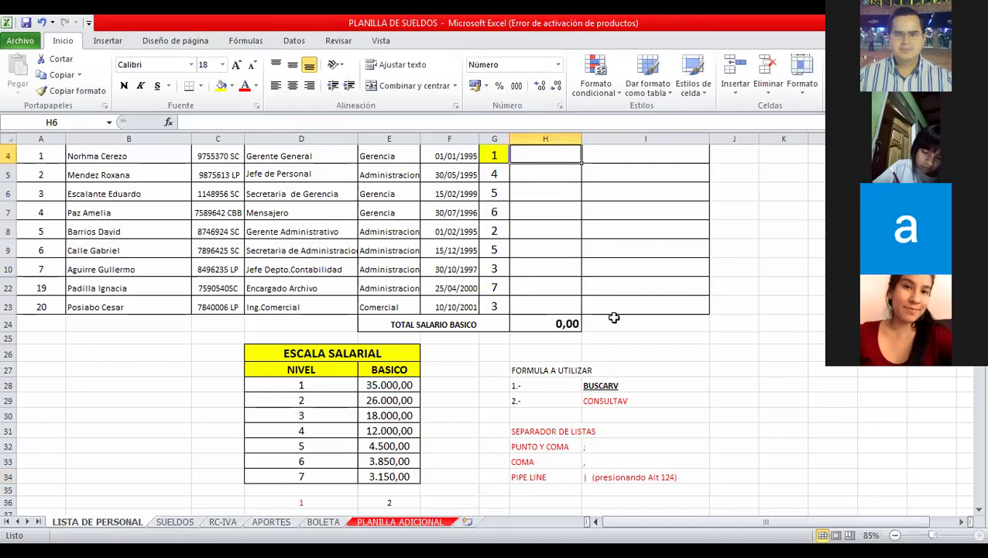
- Enter =CONSULTAV(G4;D28:E34;2) in H4 so it returns 35.000,00, then return to G4
type("=")
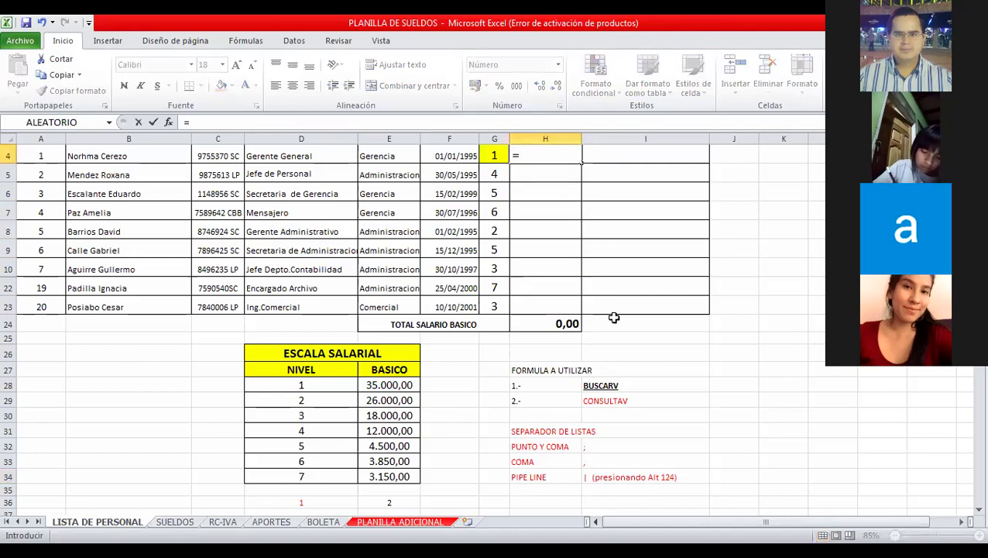
type("consultav(")
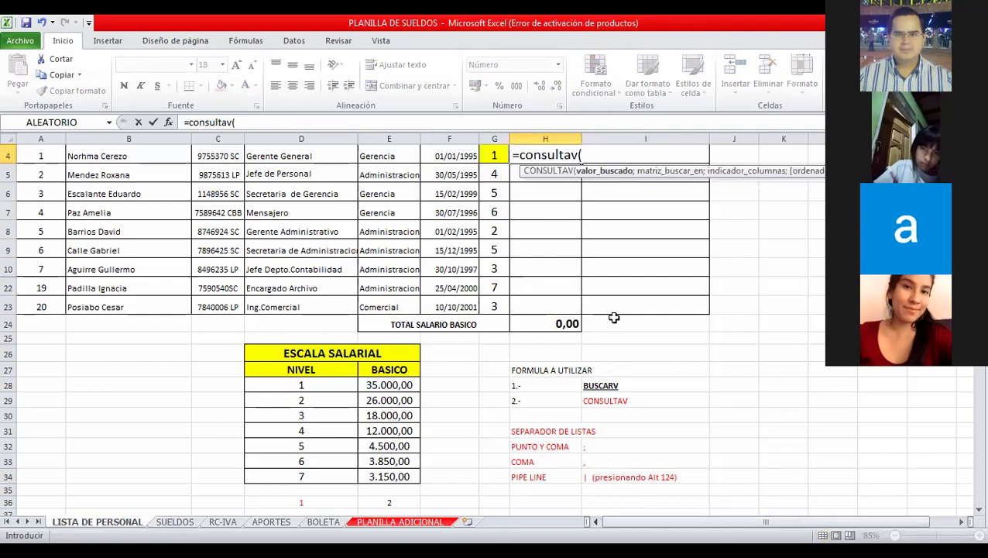
left_click(486, 156)
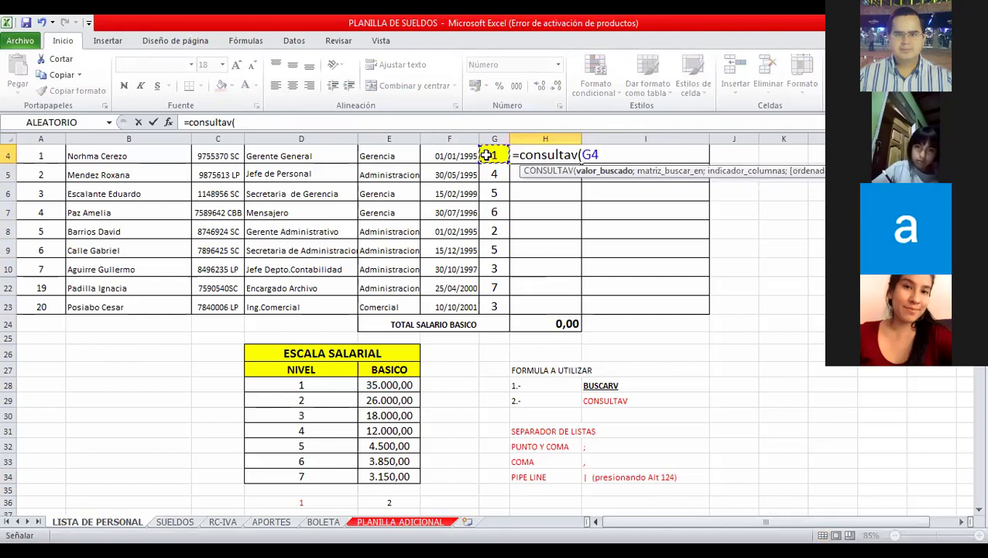
type(";")
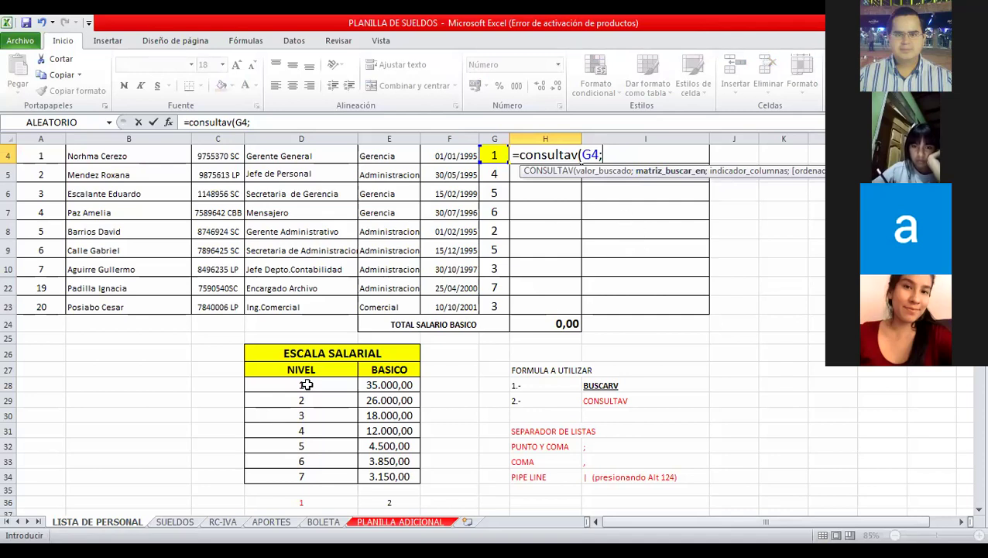
left_click_drag(308, 372, 324, 390)
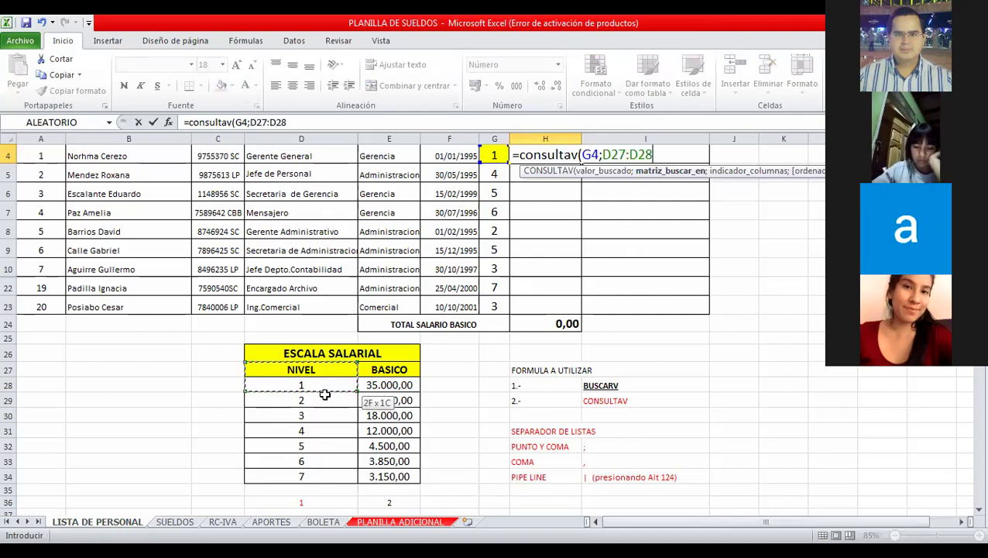
left_click_drag(385, 476, 387, 477)
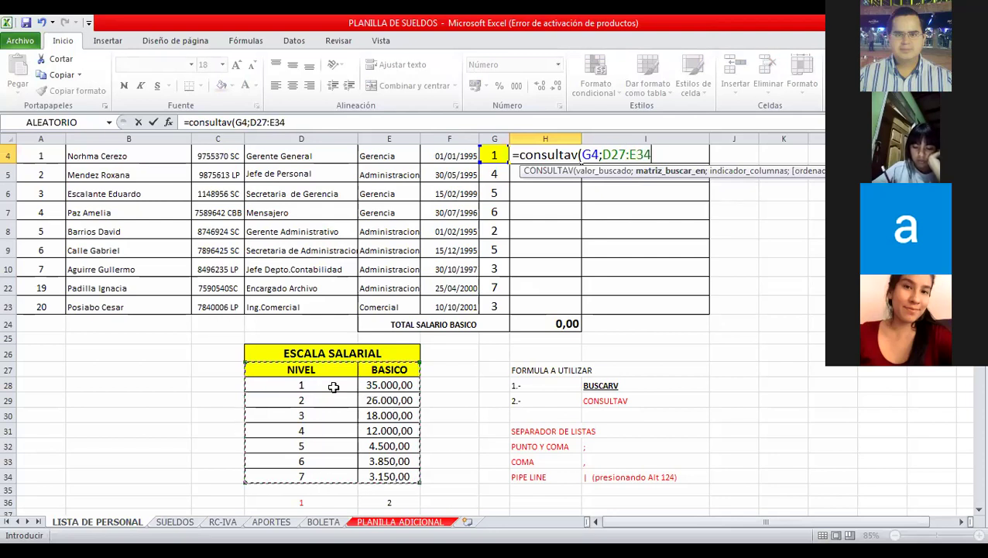
left_click_drag(337, 385, 393, 486)
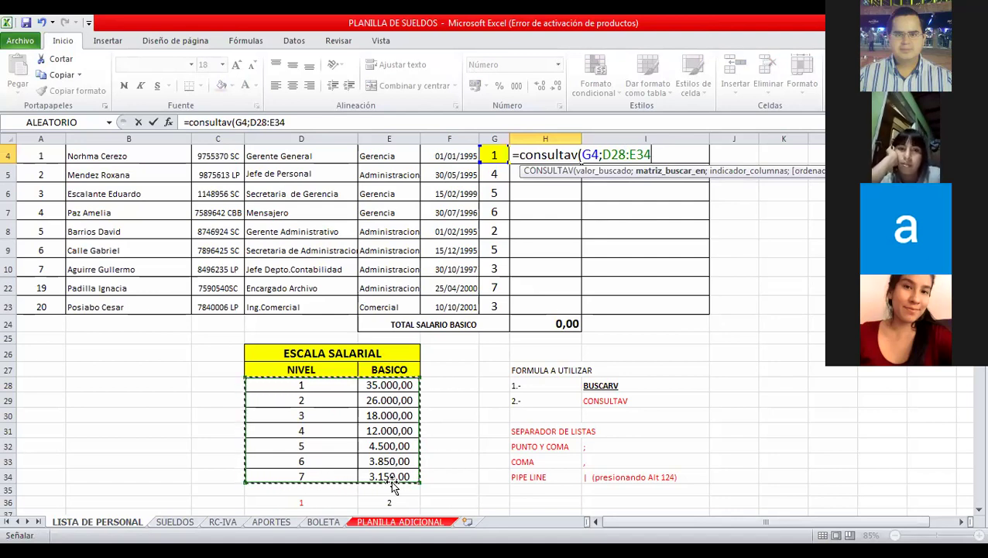
type(";")
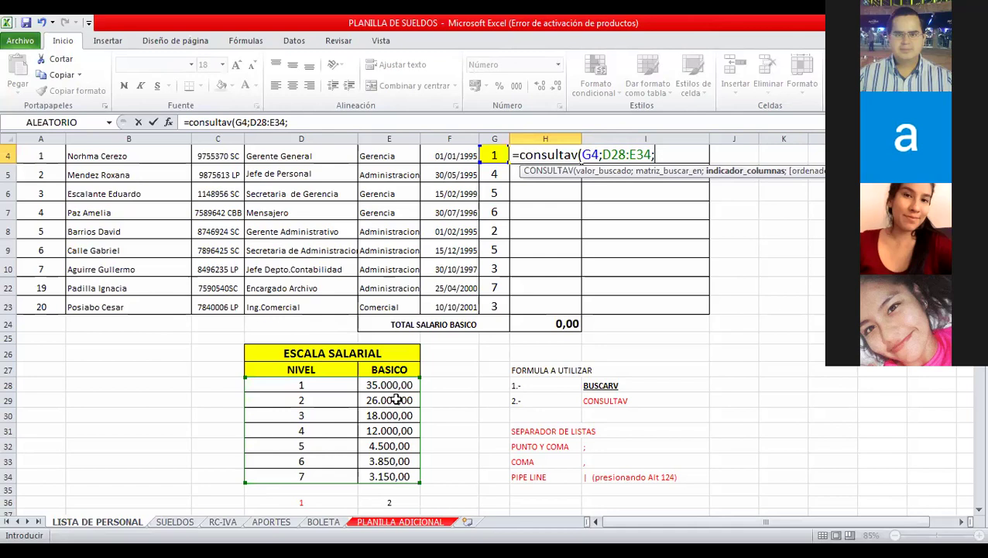
type("2)")
key("Return")
key("Up")
key("Left")
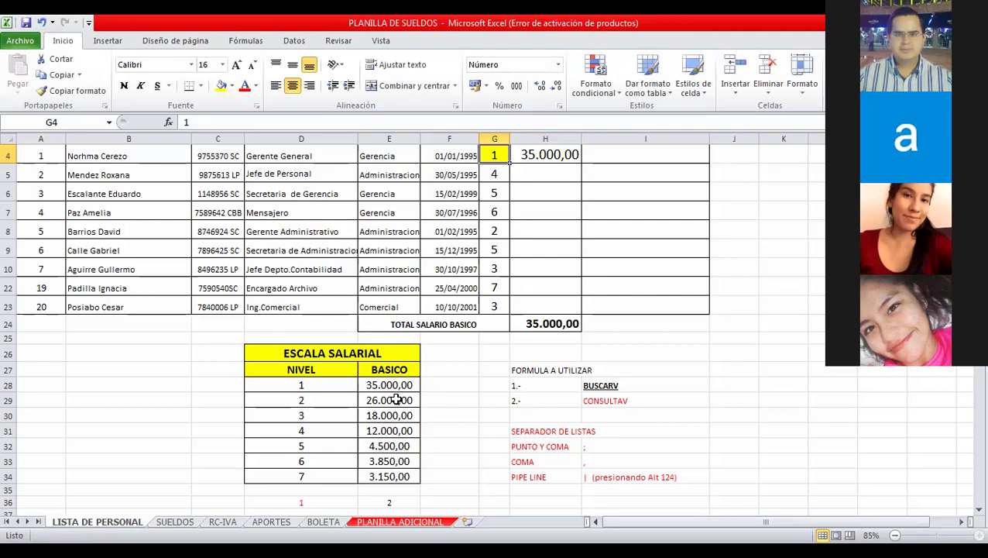
- Enter the date 01/05/2022 as the new column header in F27
left_click(443, 370)
type("01/05/2022")
key("Return")
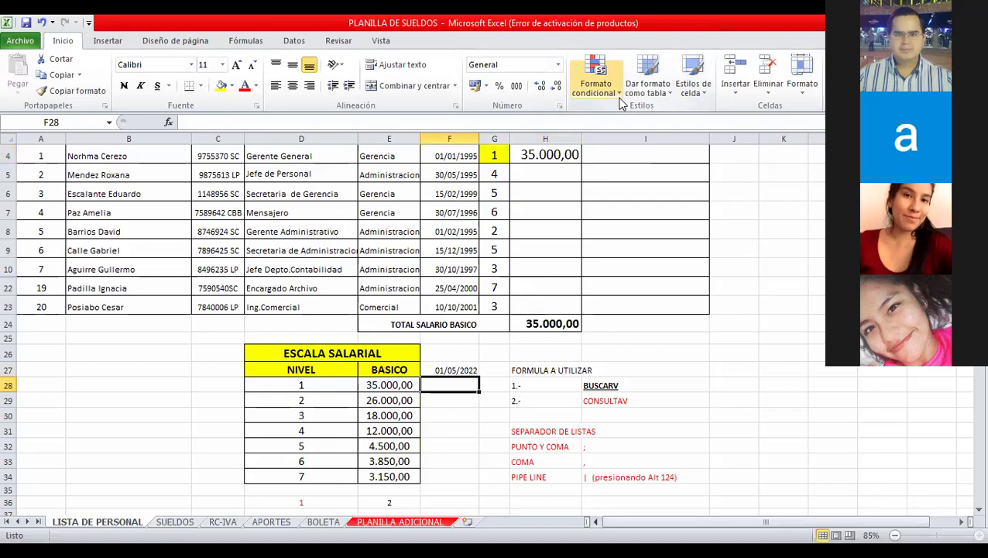
- Put =E28*105% in F28 and copy it down through F34
type("=")
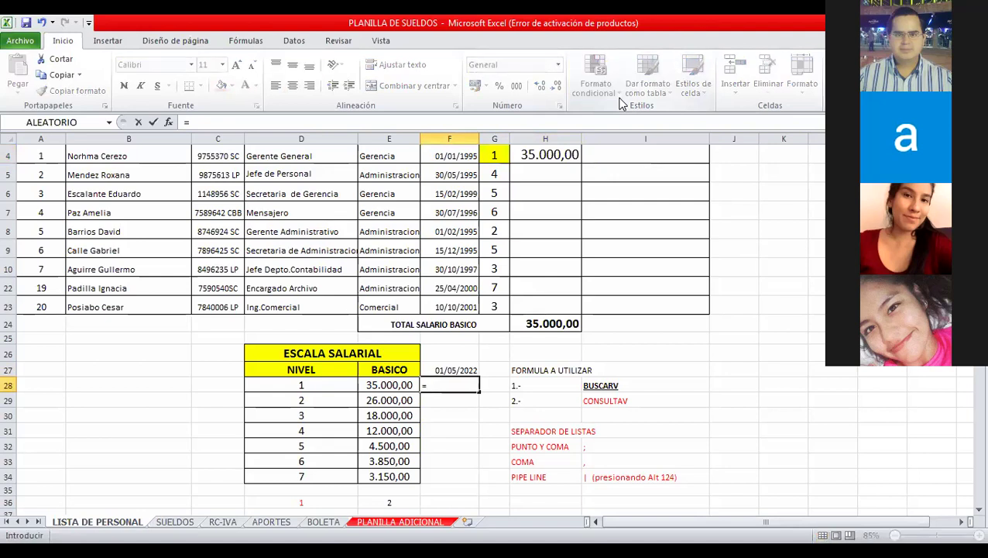
key("Left")
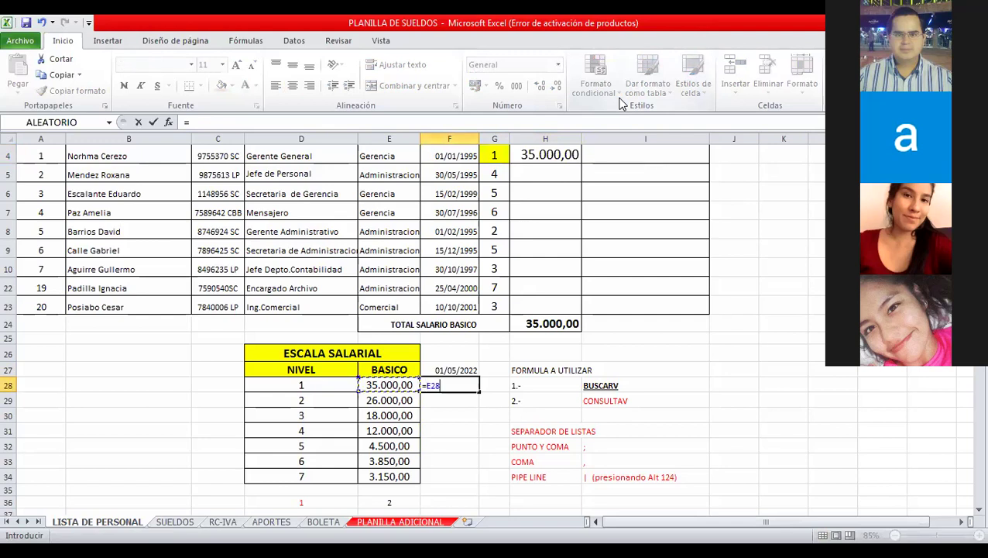
type("*105%")
key("Return")
key("Up")
key("ctrl+c")
key("Down")
key("shift+Down")
key("shift+Down")
key("shift+Down")
key("shift+Down")
key("shift+Down")
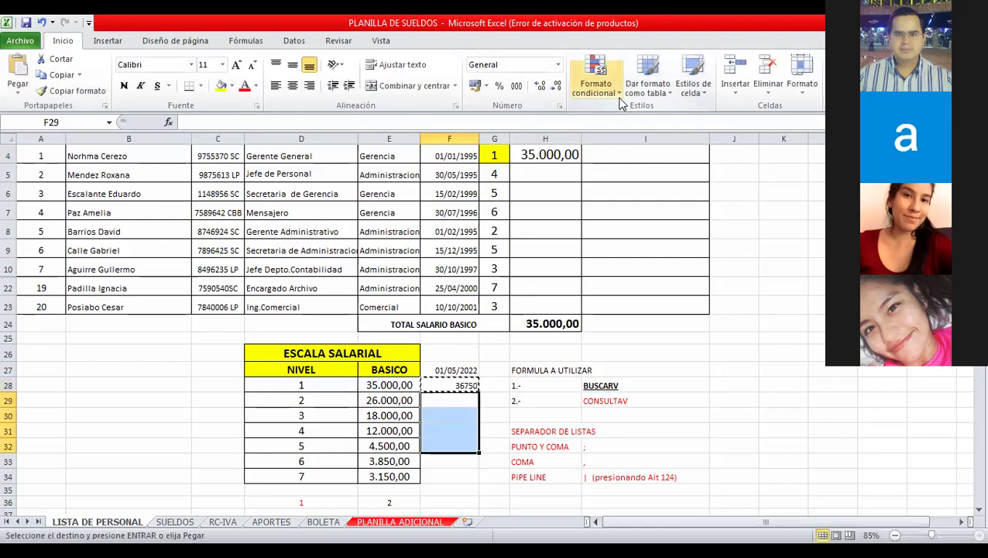
key("ctrl+v")
key("Up")
- Copy the BASICO column formatting from E27:E34 onto F27:F34 with Format Painter
key("Left")
key("ctrl+shift+Down")
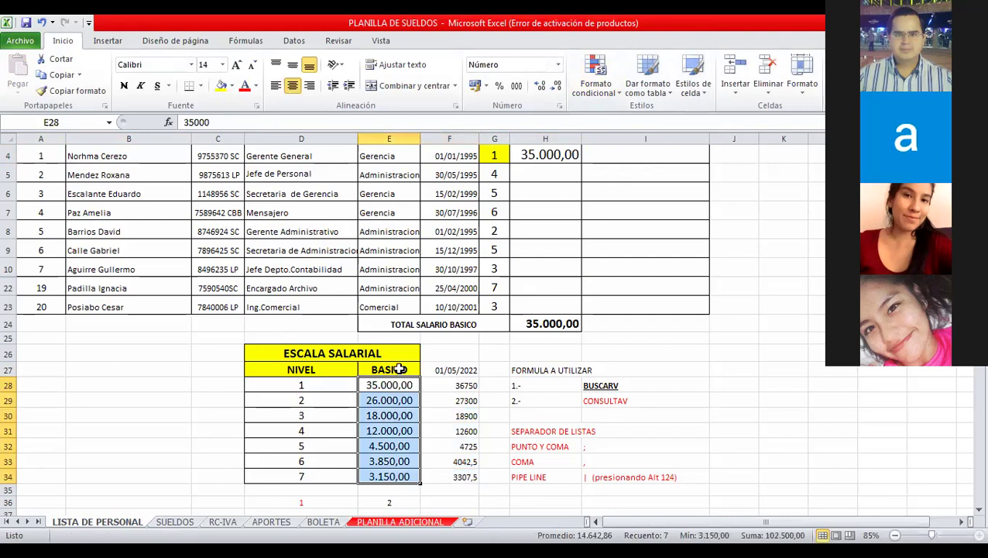
left_click_drag(399, 370, 406, 469)
left_click(94, 92)
left_click_drag(449, 371, 449, 476)
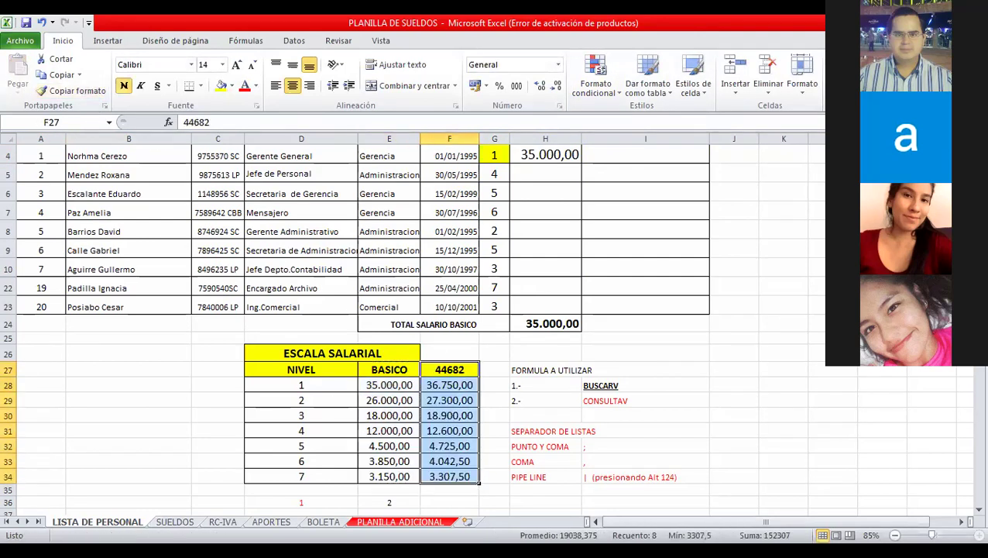
left_click(450, 371)
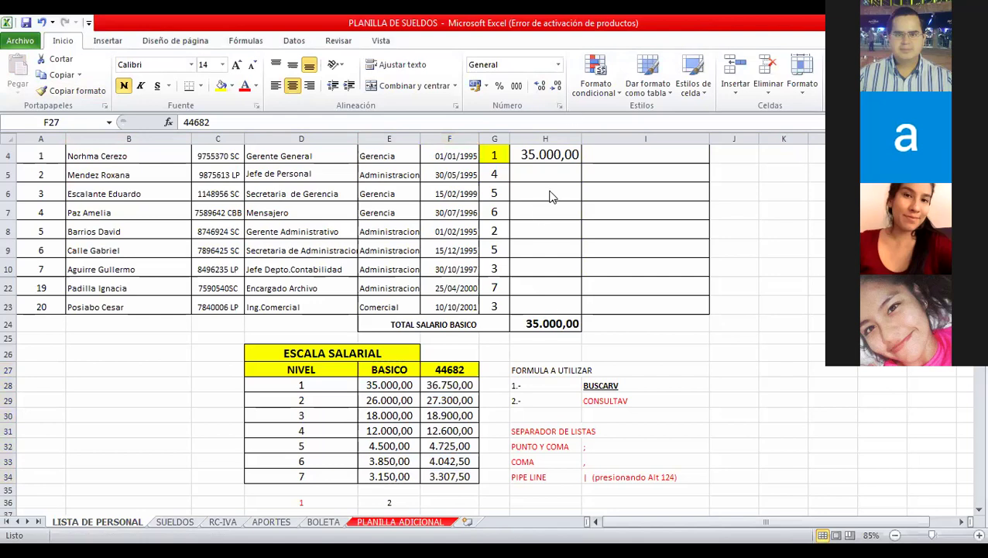
left_click(558, 73)
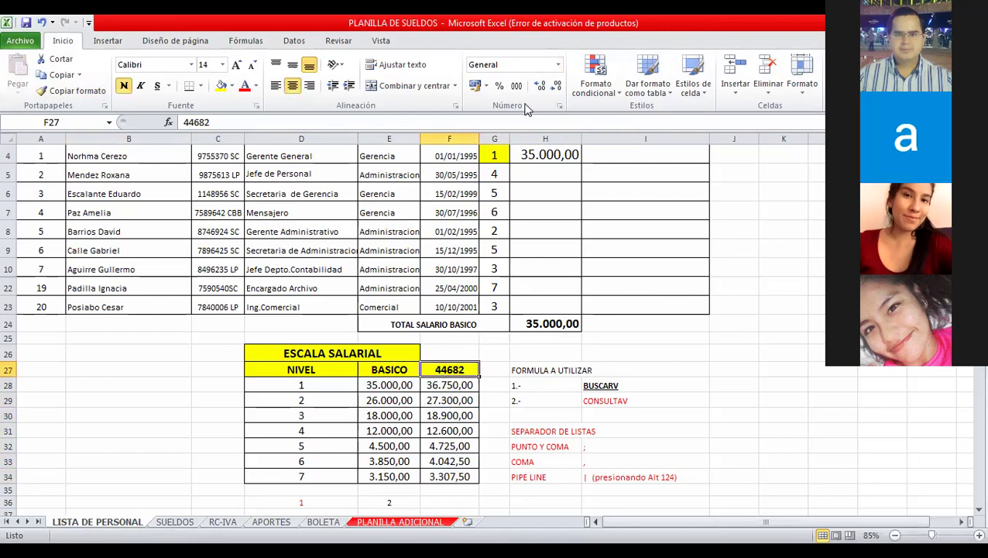
- Format the F27 header as a short date and decrease its font size
left_click(558, 64)
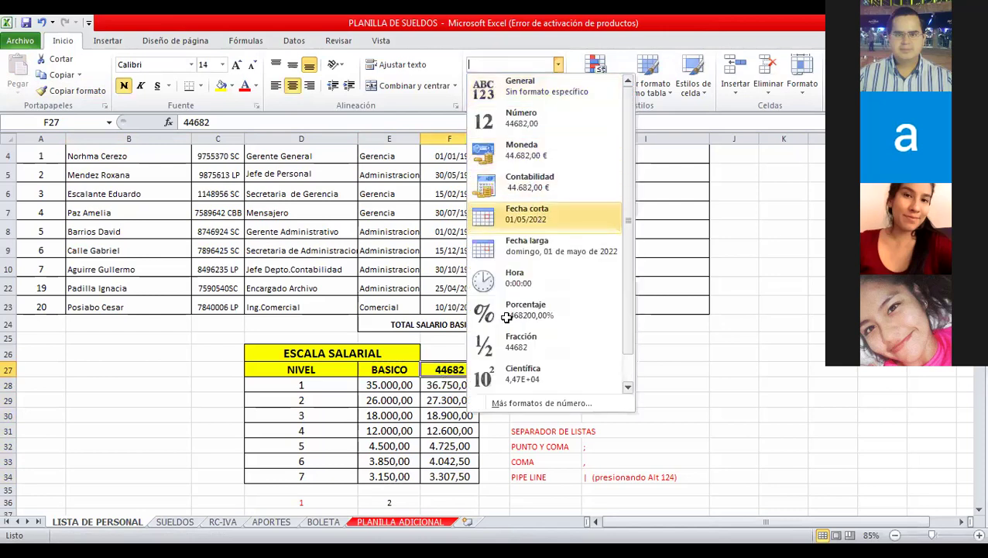
key("Return")
left_click(252, 67)
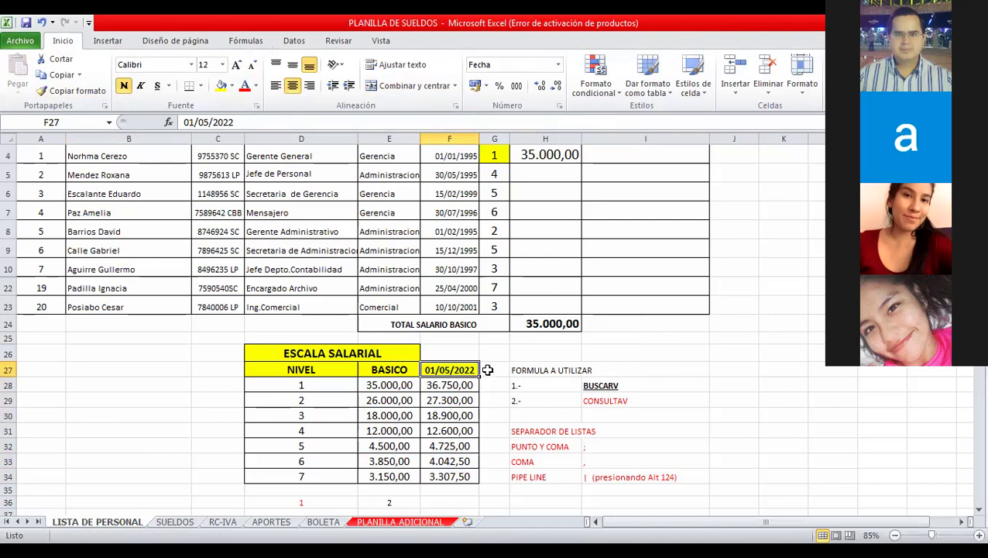
- Number the new column 3 in F36 below the table
left_click(433, 507)
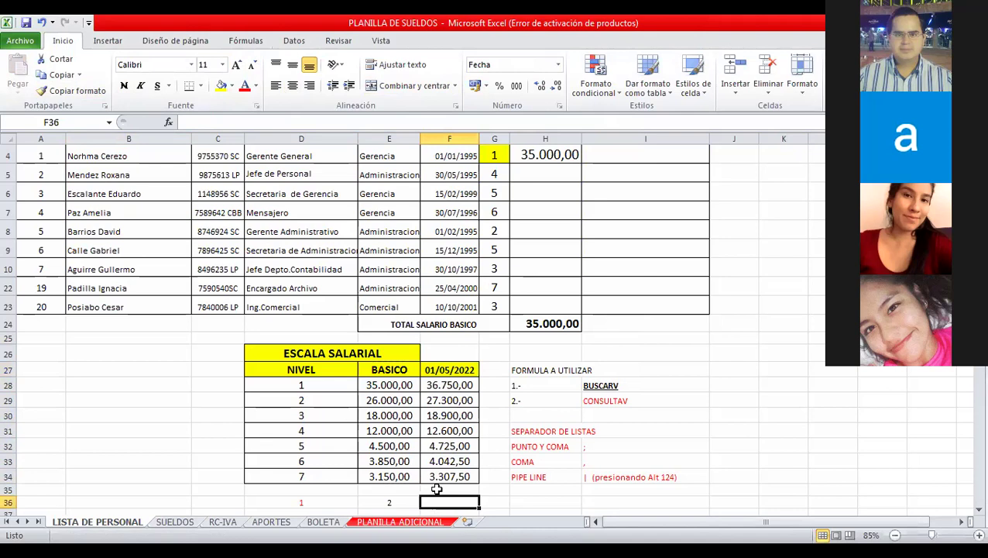
type("3")
key("Tab")
- Number the next column 4 in G36
type("4")
key("Tab")
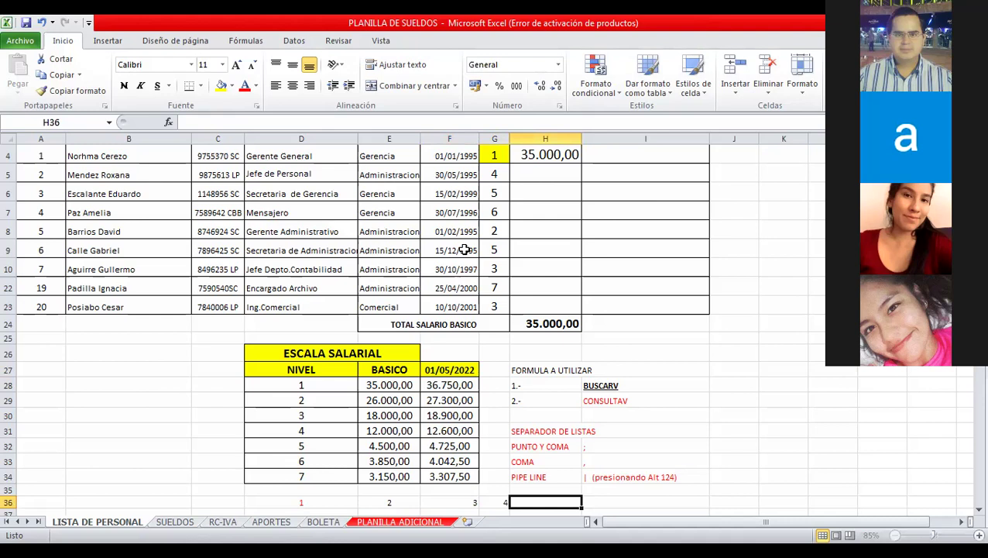
key("Left")
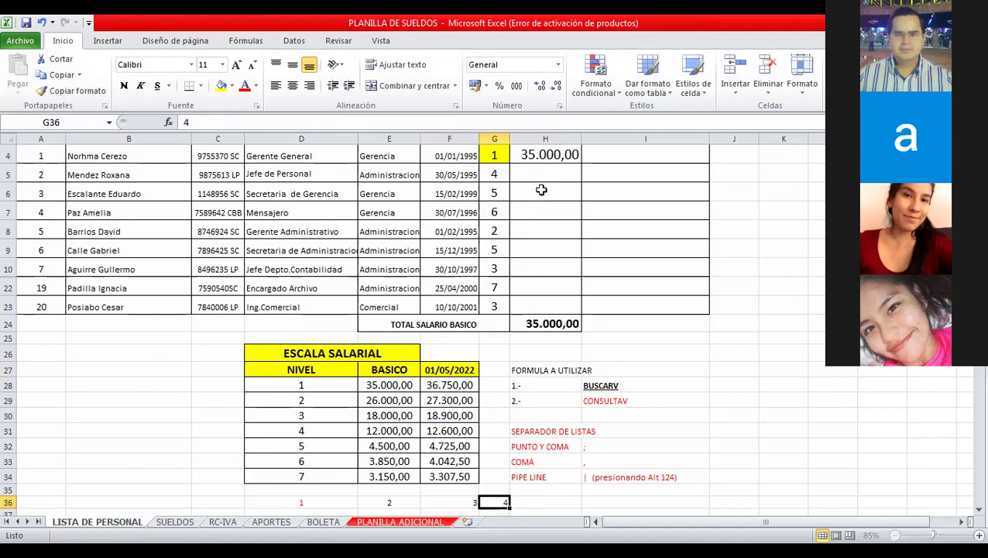
- Inspect H4's lookup formula and cancel two mistaken retyping attempts
left_click(538, 157)
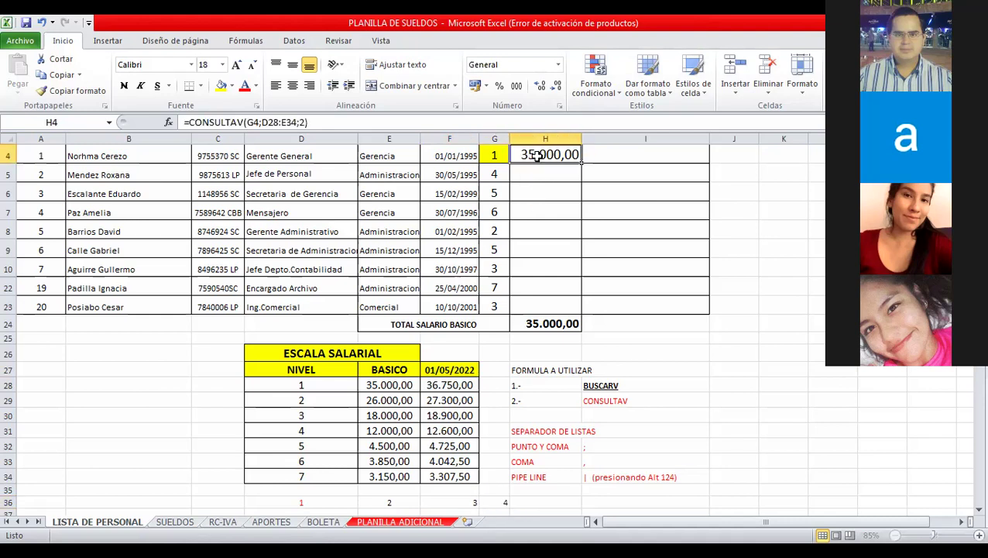
key("F2")
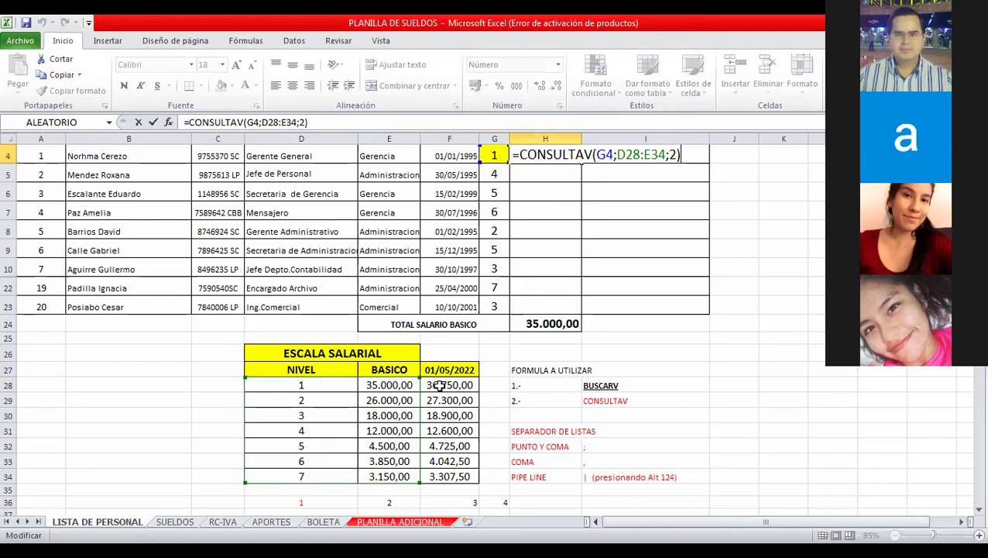
key("Return")
type("=C")
key("Escape")
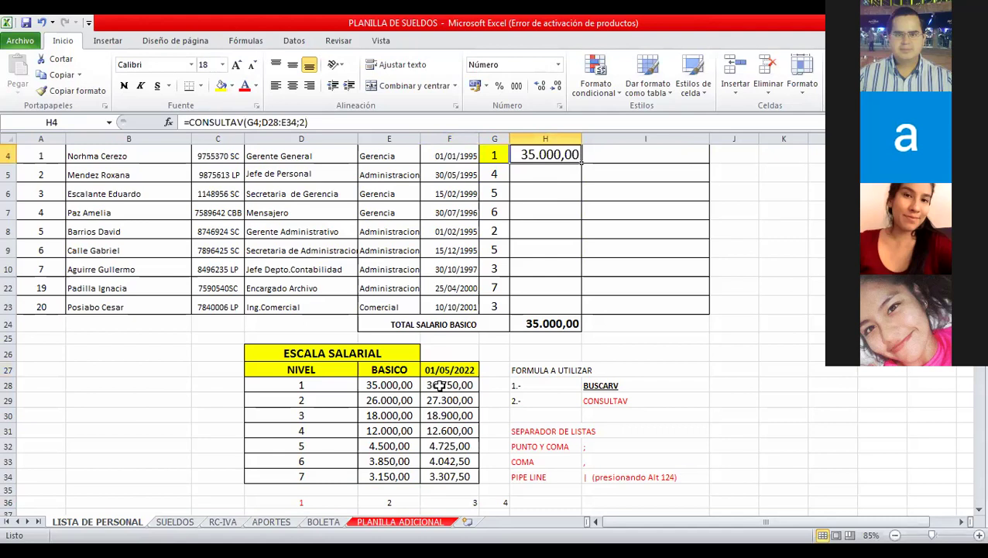
type("CONSULTA")
key("Escape")
- Re-enter H4 as =CONSULTAV(G4;D28:F34;3), showing the raised salary 36.750,00
type("=")
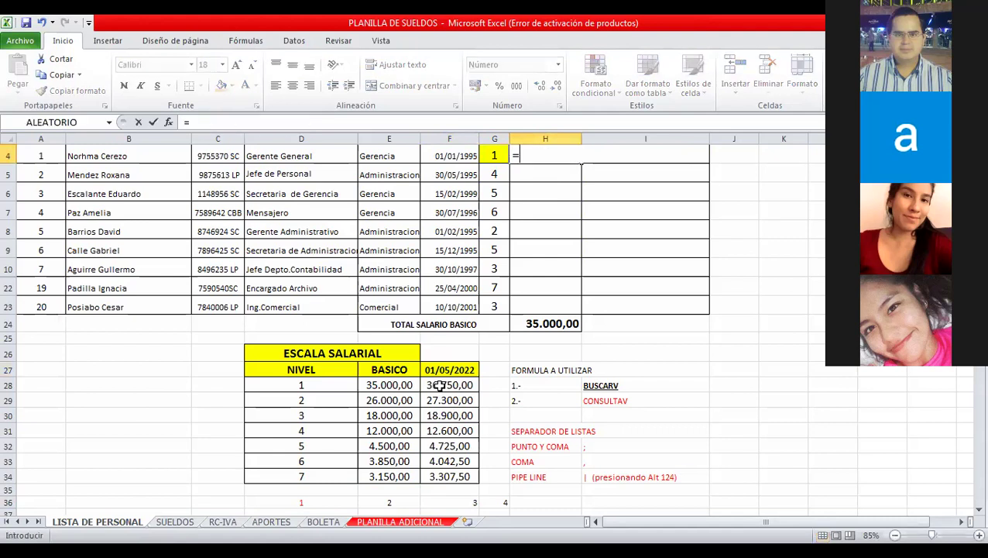
type("CONSULTAV(")
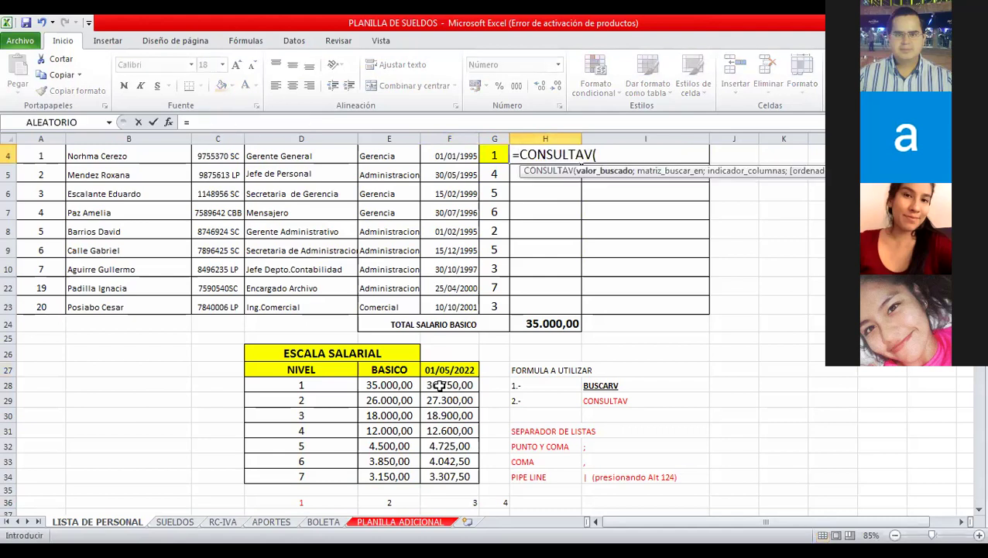
left_click(494, 158)
type(";")
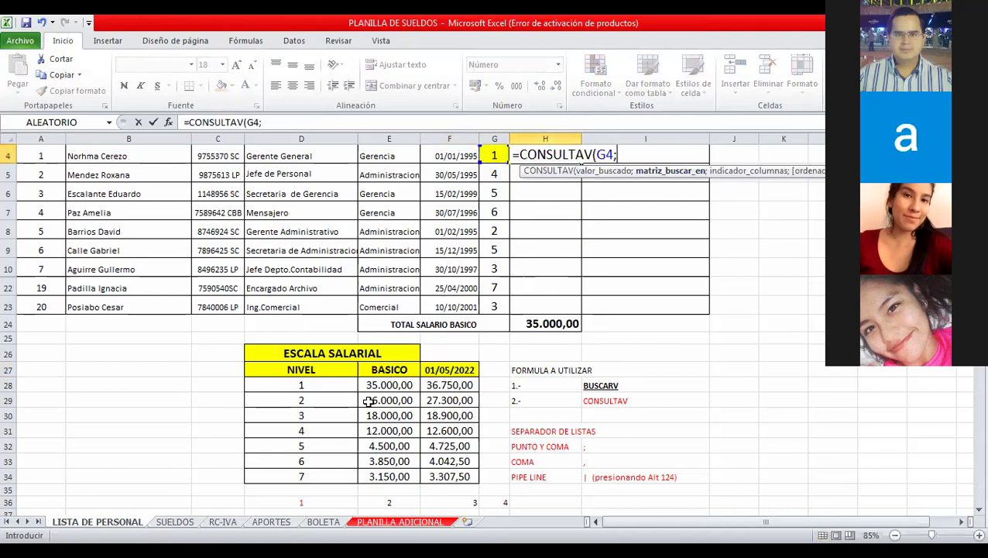
left_click_drag(322, 385, 427, 480)
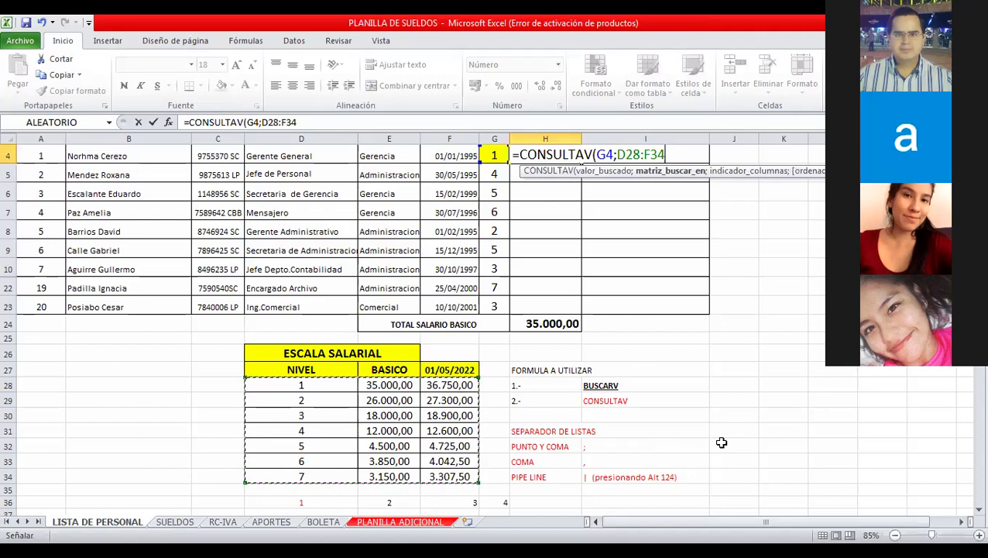
type(";")
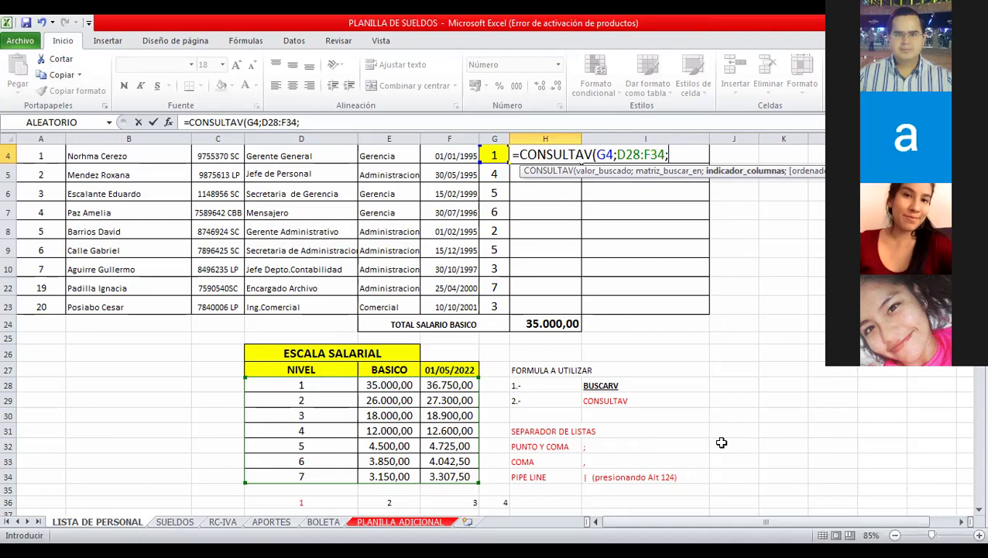
type("3)")
key("Return")
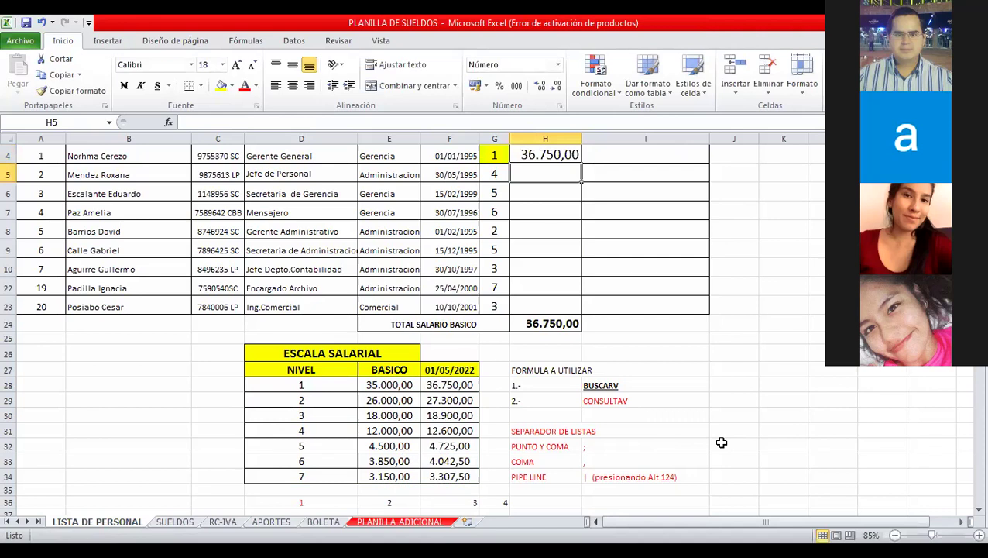
- Test the salary lookup by entering levels 2, 3, 1 and 2 in G4
key("Left")
key("Up")
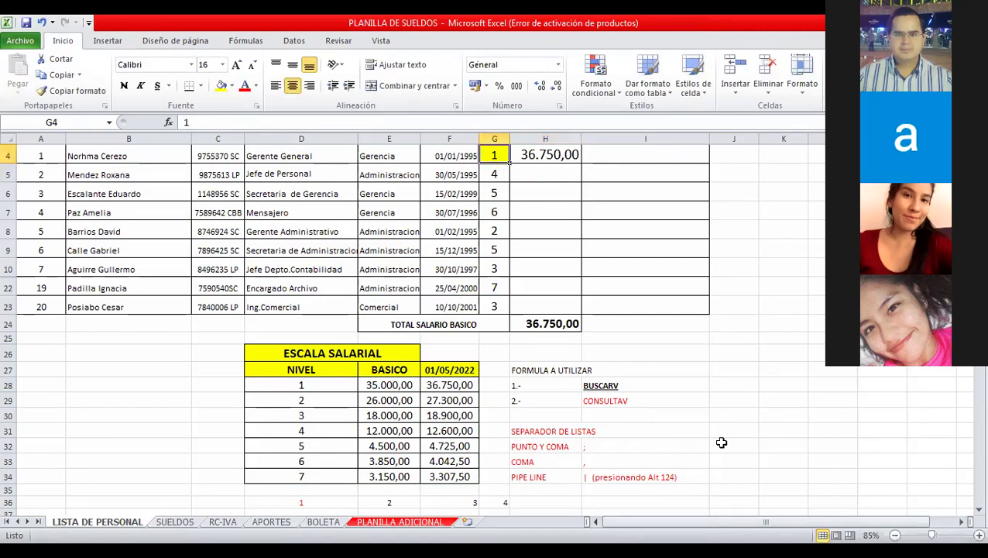
type("2")
key("Return")
key("Up")
type("3")
key("Return")
key("Up")
type("1")
key("Return")
key("Up")
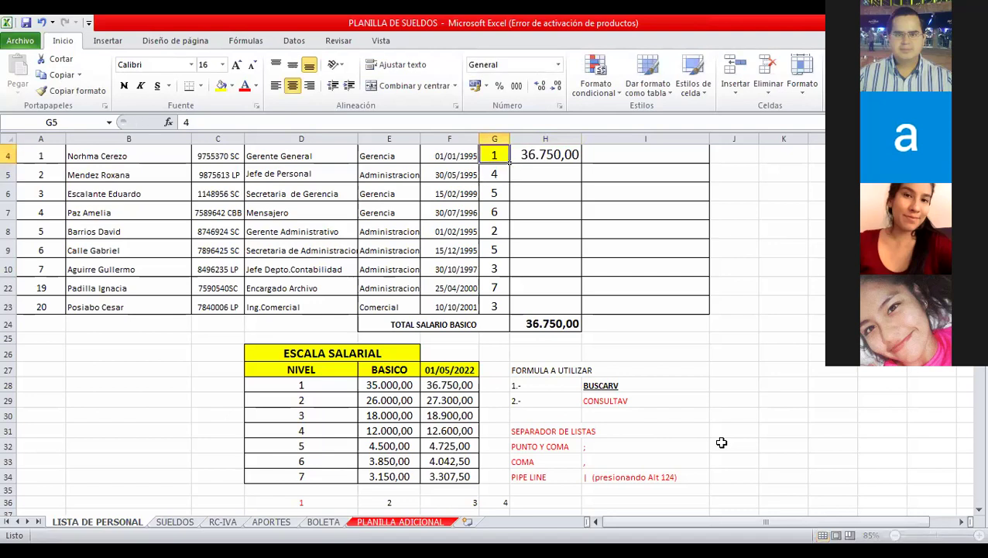
type("2")
key("Return")
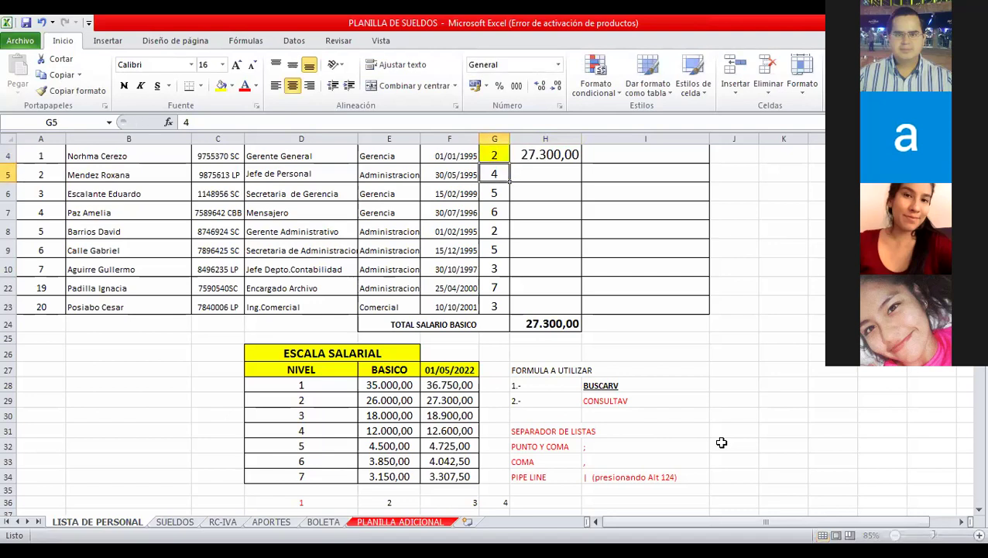
- Set G4 back to level 1 and put H4's CONSULTAV formula into edit mode
key("Up")
type("1")
key("Return")
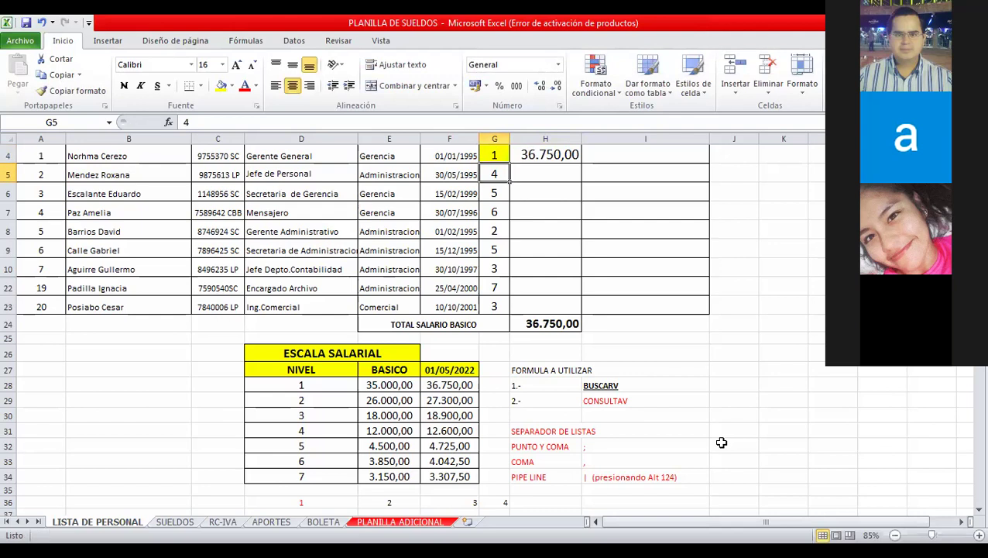
key("Up")
key("Right")
key("F2")
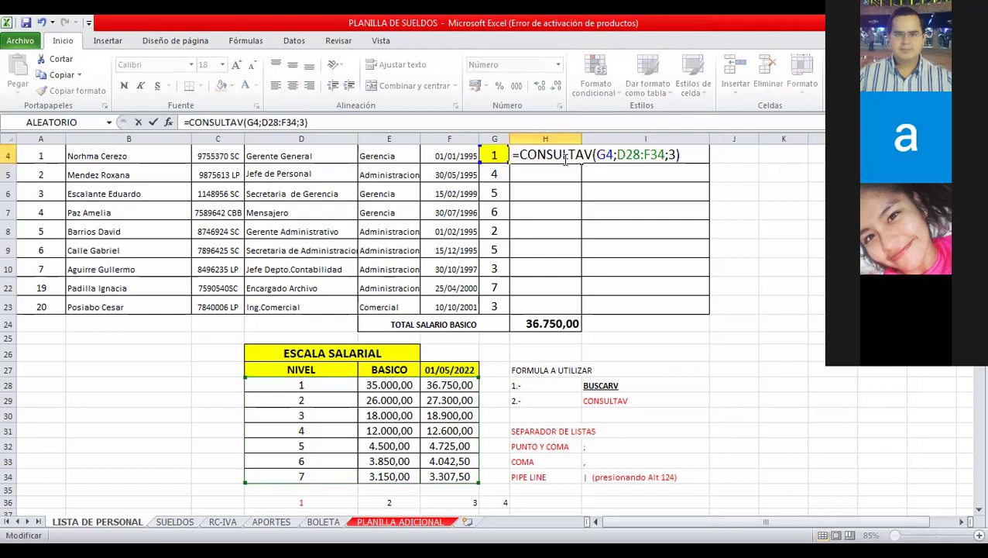
- Lock the lookup range in H4's formula as $D$28:$F$34, reselecting D28:F34 and using F4
left_click(623, 155)
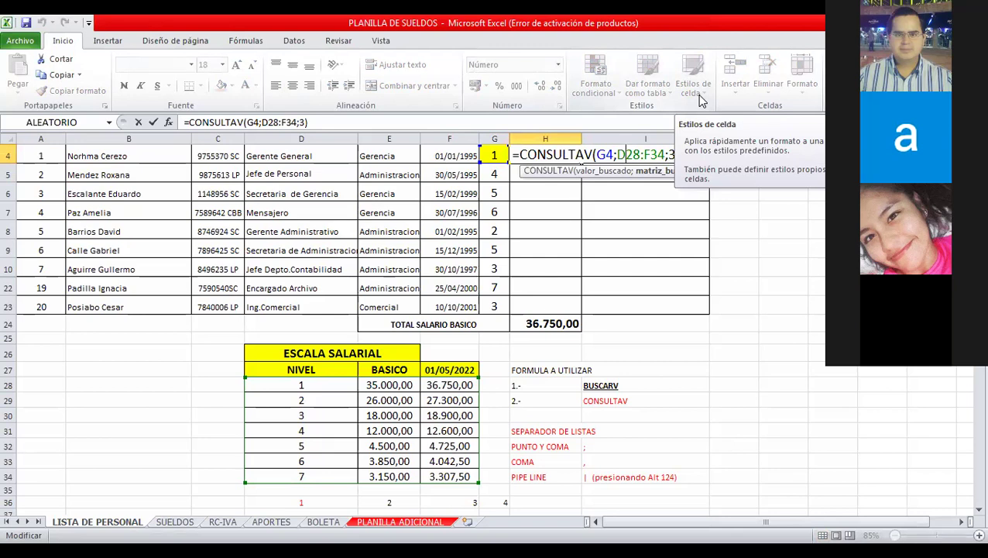
key("F4")
key("Right")
key("Right")
key("Right")
key("F4")
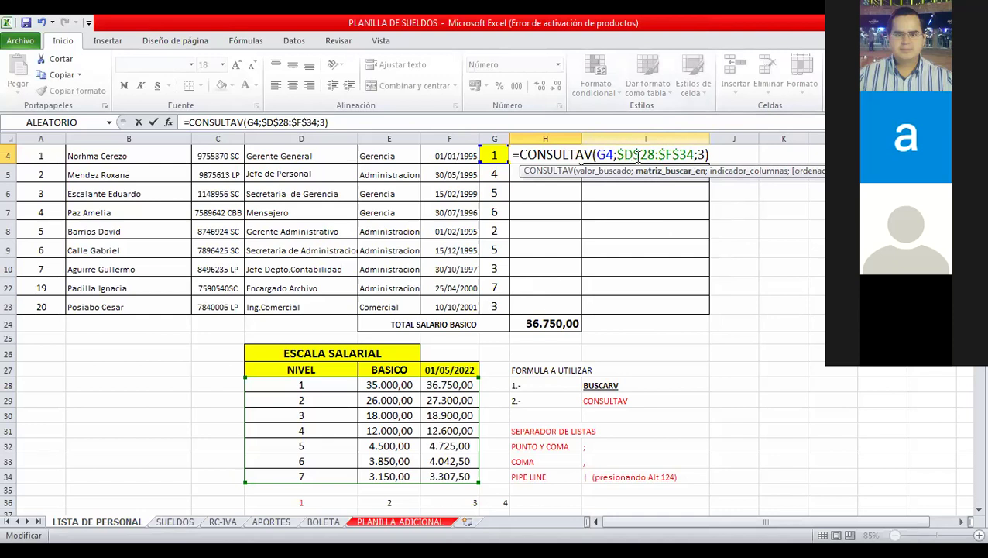
key("Left")
key("Left")
key("Left")
key("Left")
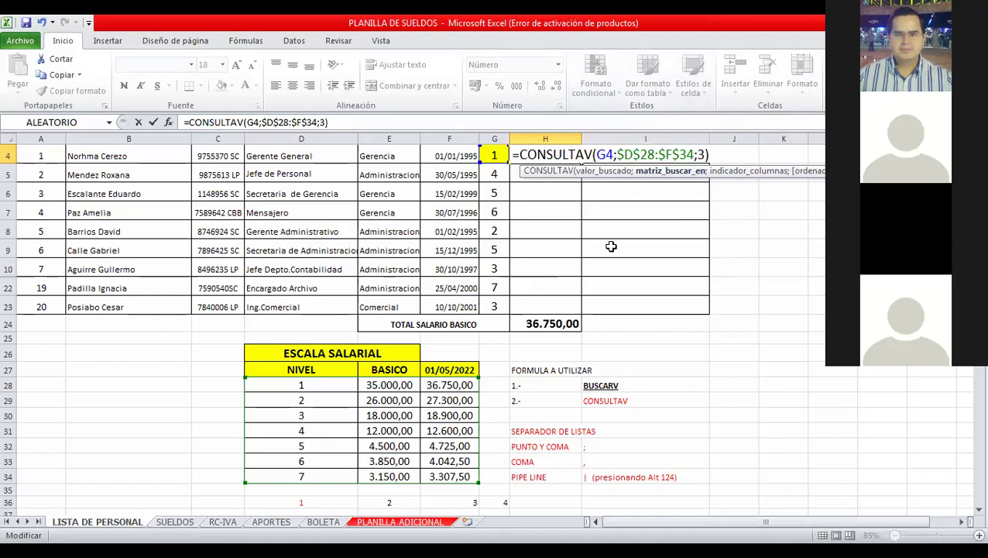
key("F4")
key("F4")
key("F4")
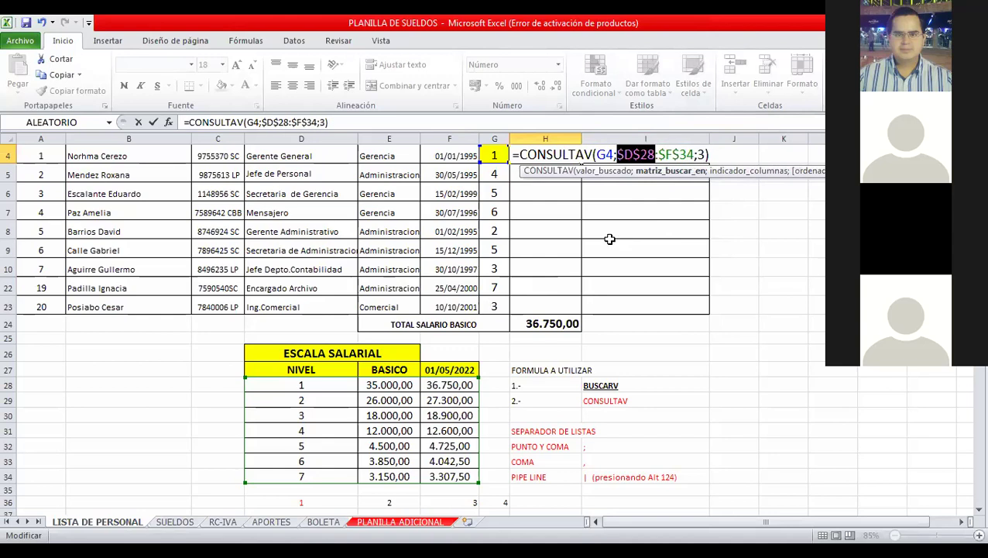
type("A:I")
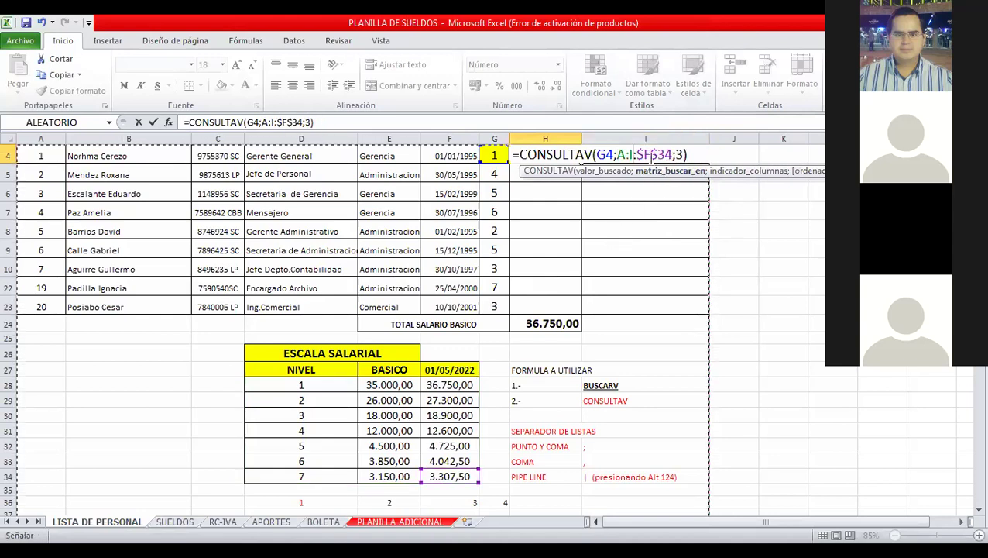
left_click_drag(618, 154, 674, 154)
left_click_drag(313, 383, 441, 472)
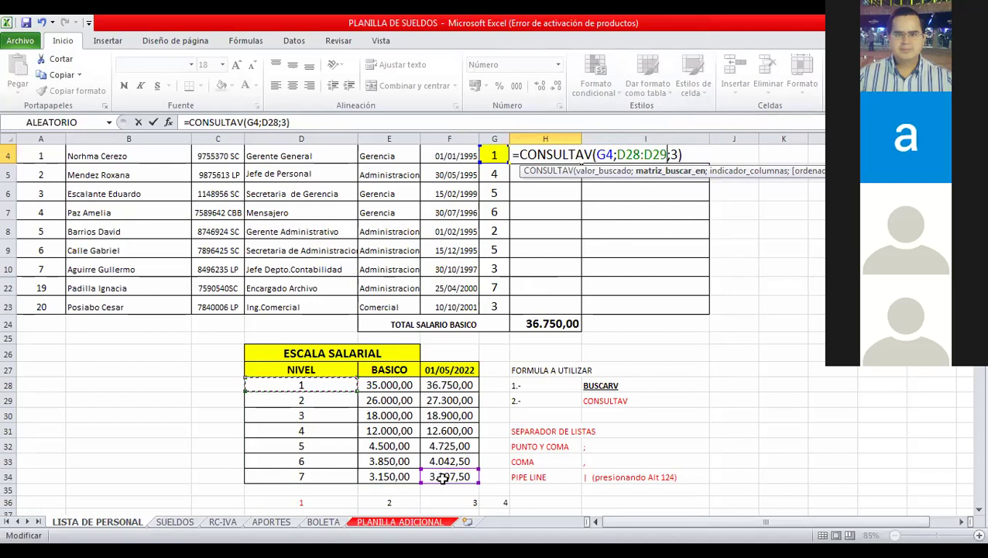
key("F4")
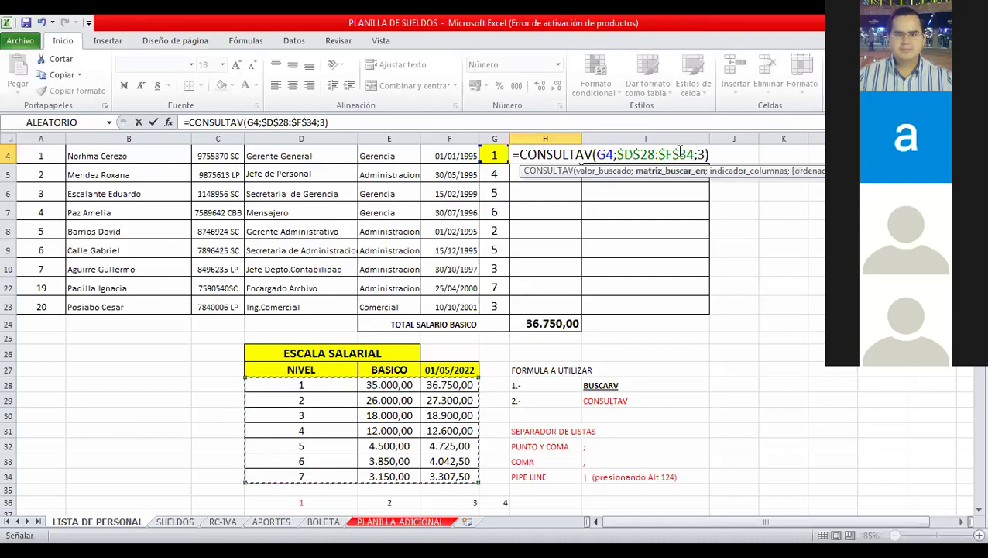
- Check and confirm =CONSULTAV(G4;$D$28:$F$34;3) in H4
left_click(632, 159)
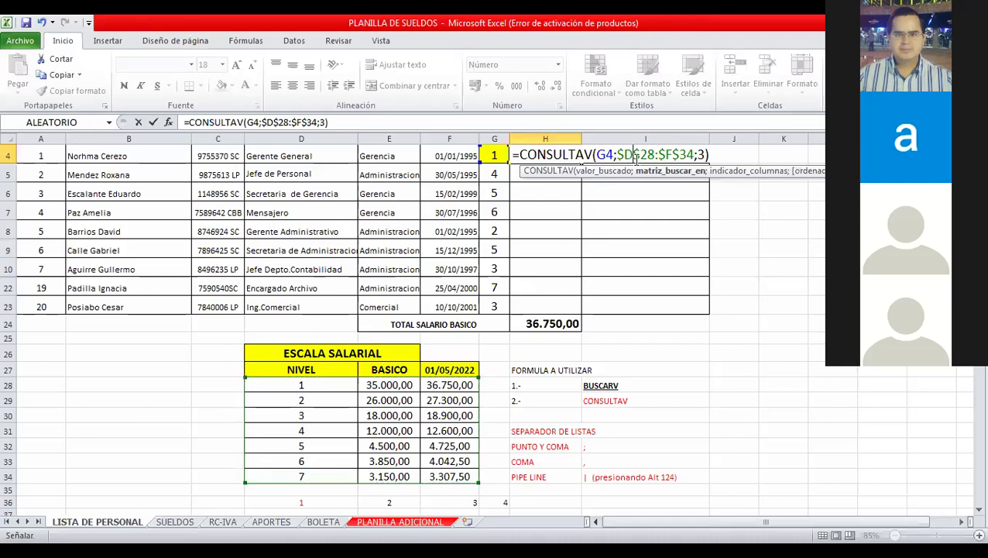
left_click(627, 157)
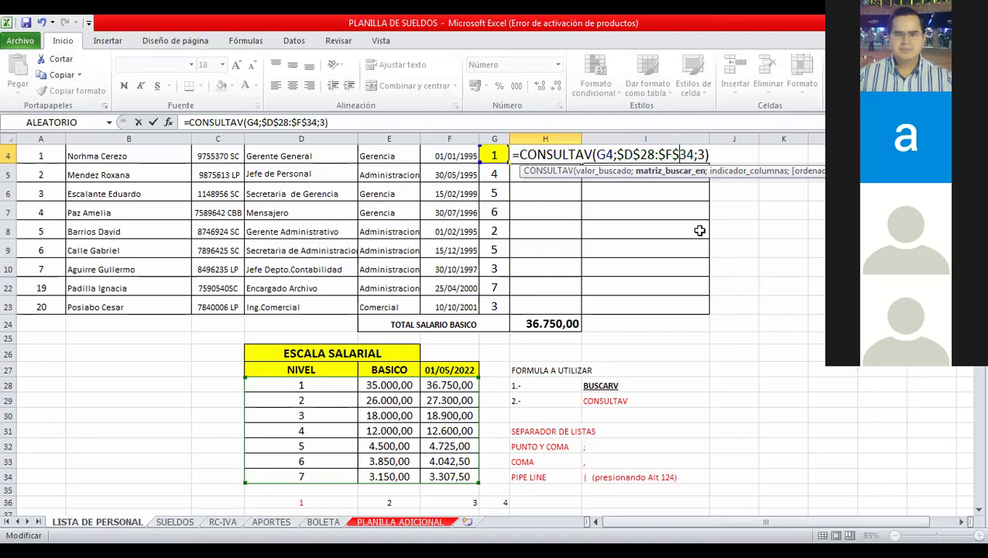
key("Return")
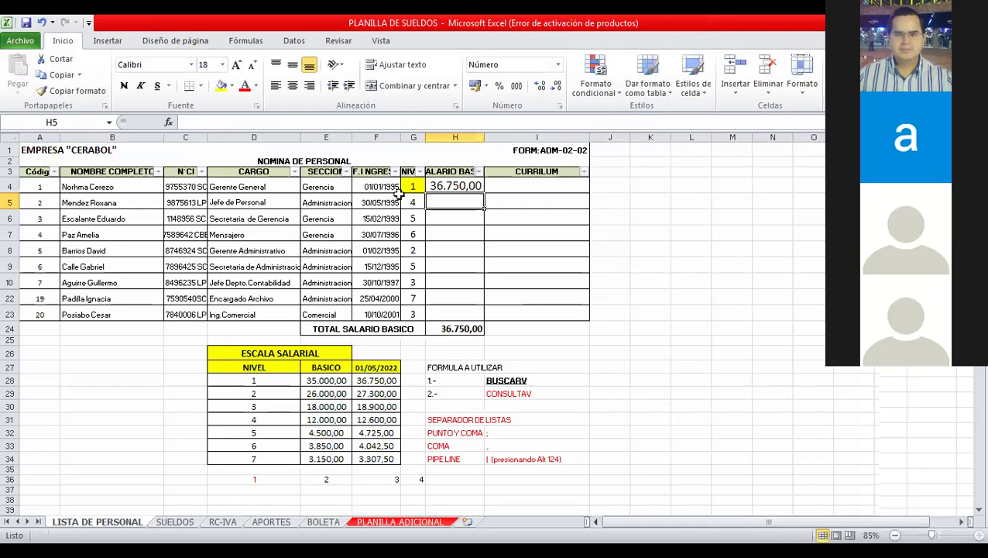
- Unhide the hidden employee rows 11–21 via Mostrar on the selected rows
left_click_drag(10, 187, 10, 204)
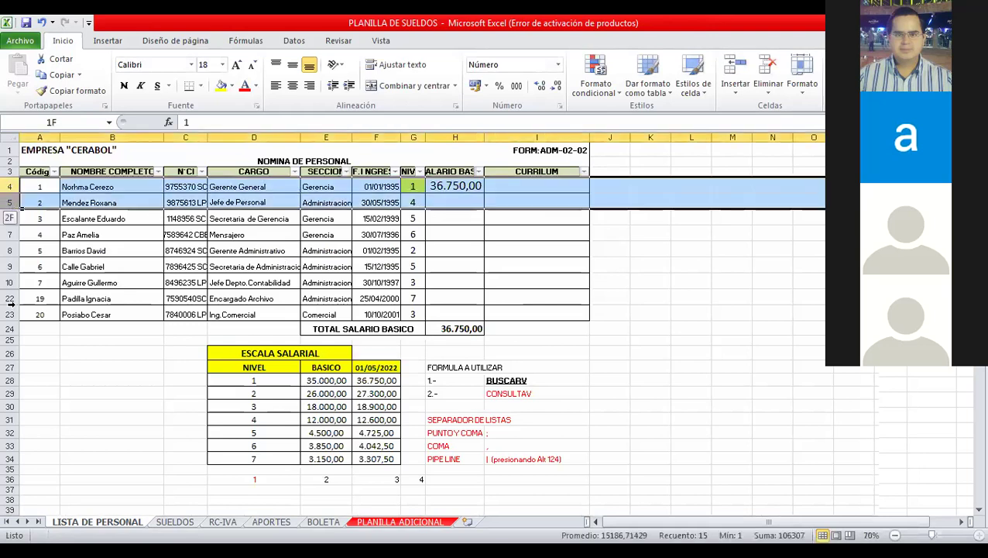
left_click_drag(57, 302, 77, 312)
right_click(74, 309)
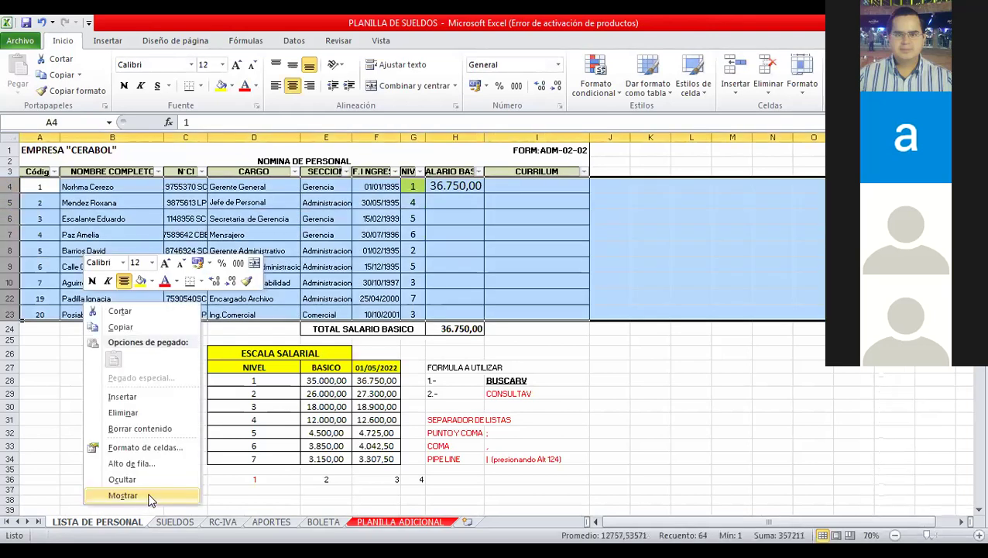
left_click(144, 496)
left_click(633, 340)
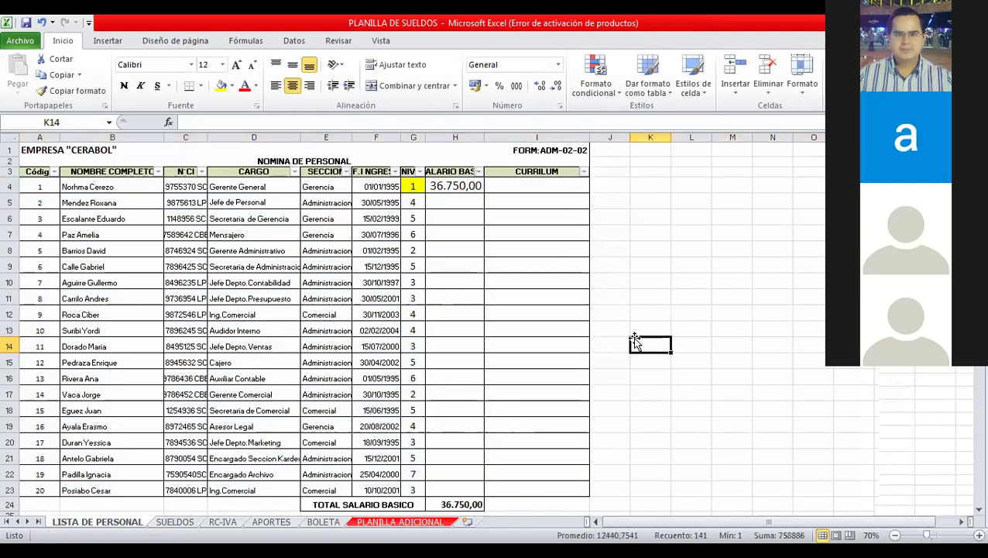
- Set H4 to font size 12 and fill its salary formula down to H23, totalling 271.267,50
left_click(470, 185)
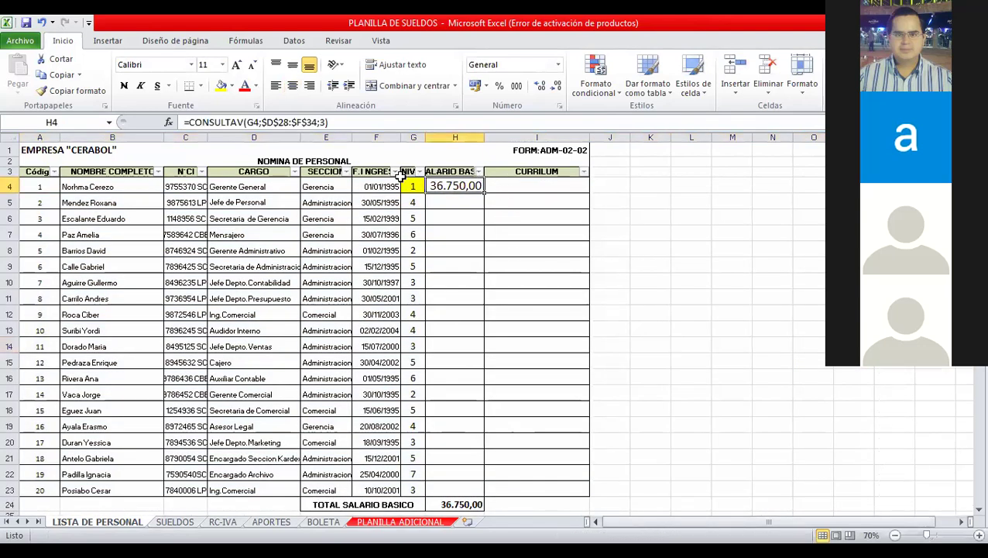
left_click(387, 183)
left_click(433, 184)
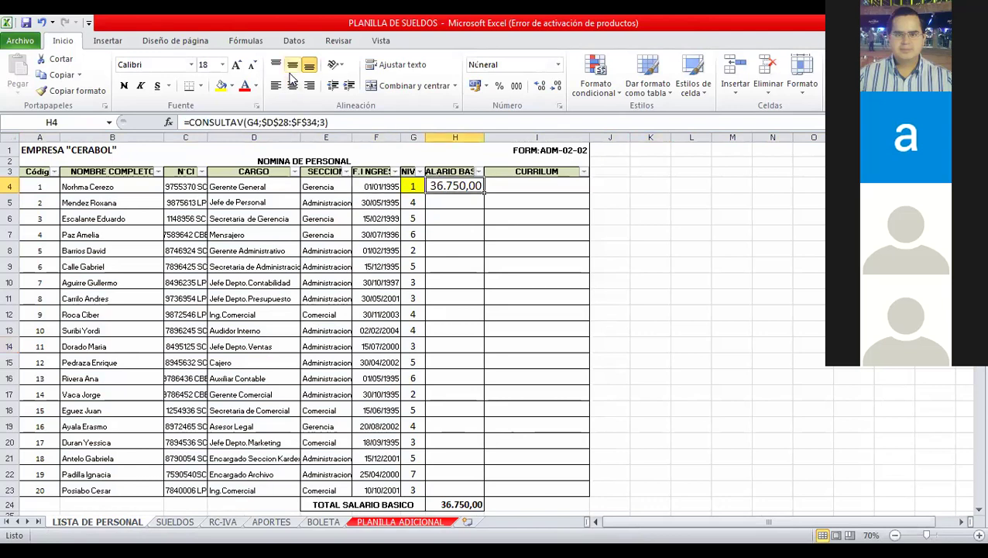
key("ctrl+z")
key("ctrl+y")
left_click_drag(483, 190, 474, 494)
- Undo the salary fill, then refill the salary formula down to H23
left_click(634, 411)
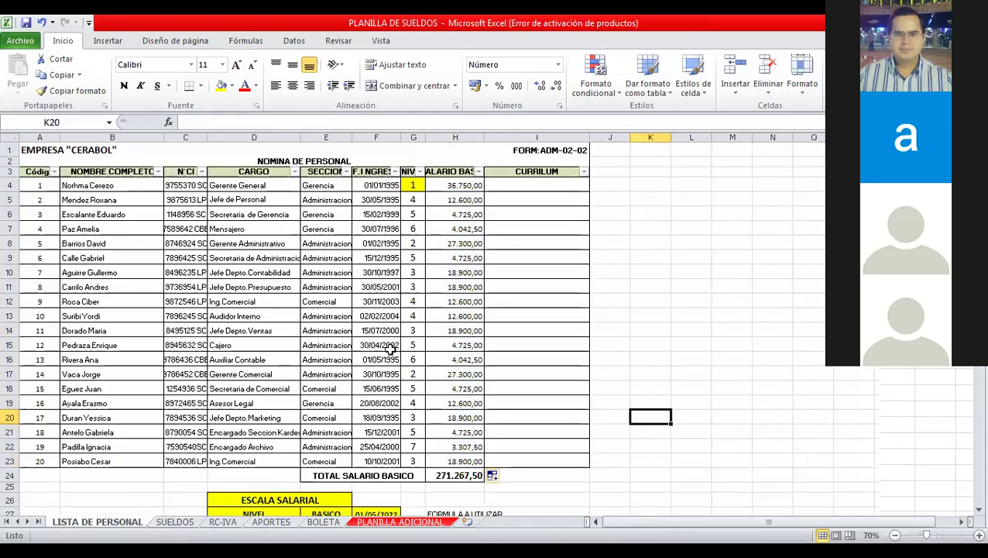
key("ctrl+z")
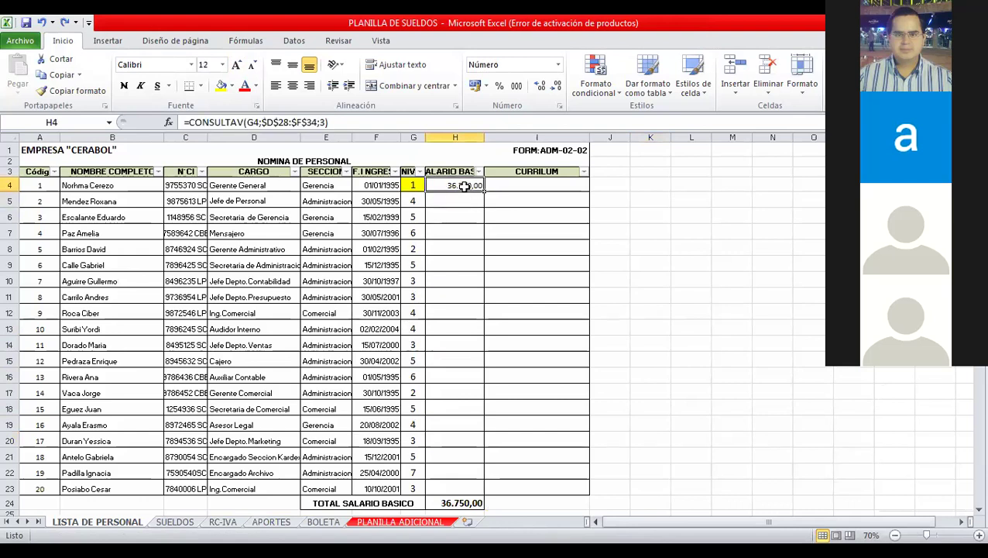
left_click_drag(485, 191, 475, 490)
left_click(449, 433)
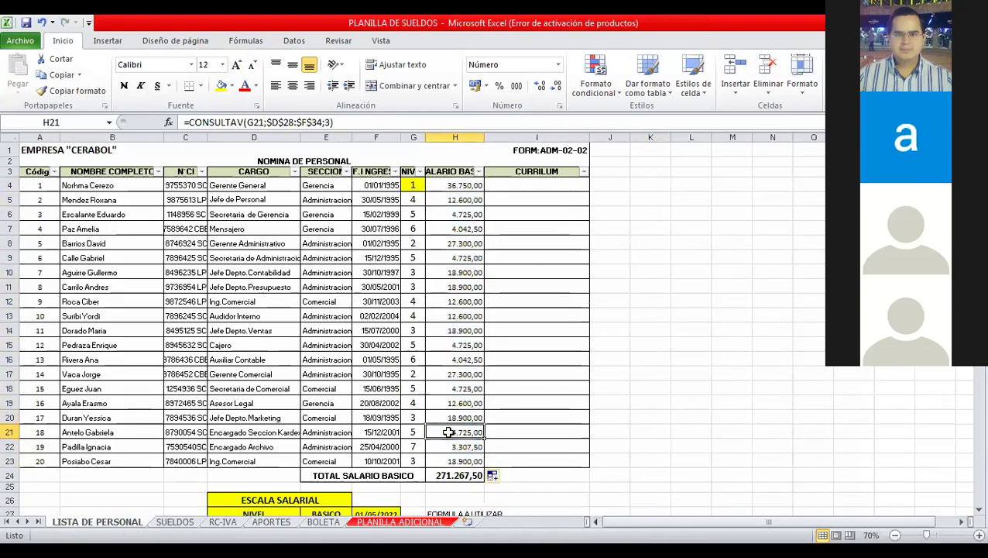
- Clear the copied salaries in H5:H23 and recommit H4's =CONSULTAV(G4;$D$28:$F$34;3) formula
scroll(448, 433, "up", 2)
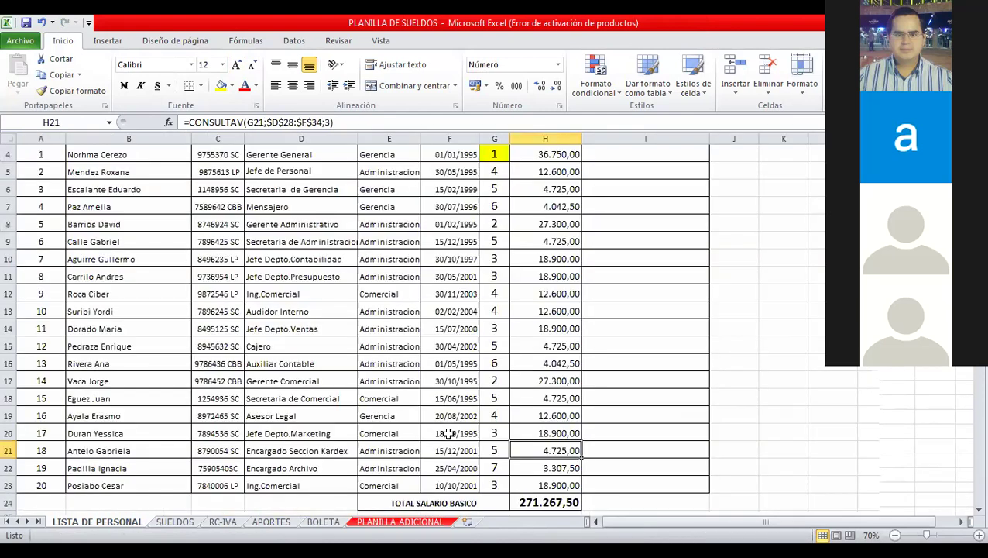
left_click(556, 178)
key("ctrl+shift+Down")
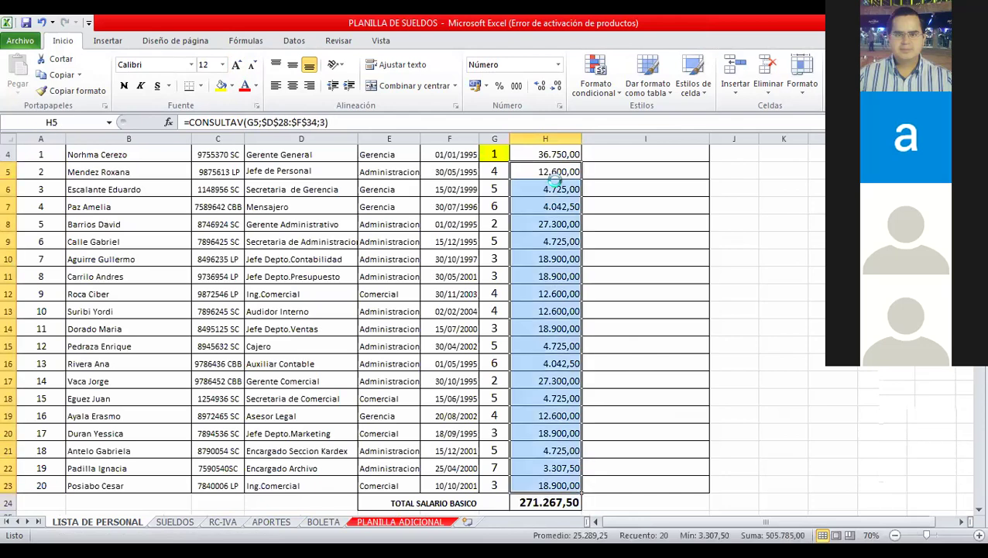
key("Delete")
key("Up")
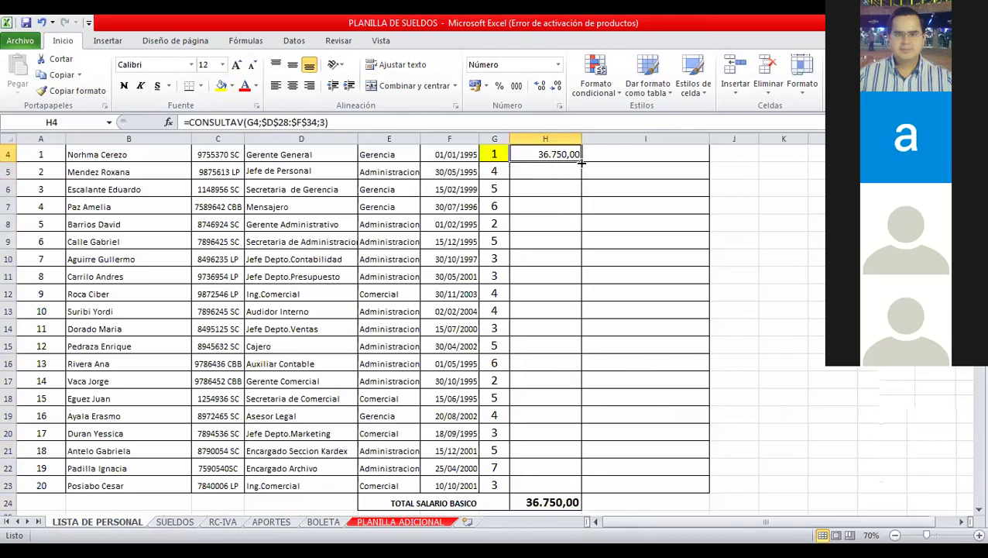
key("F2")
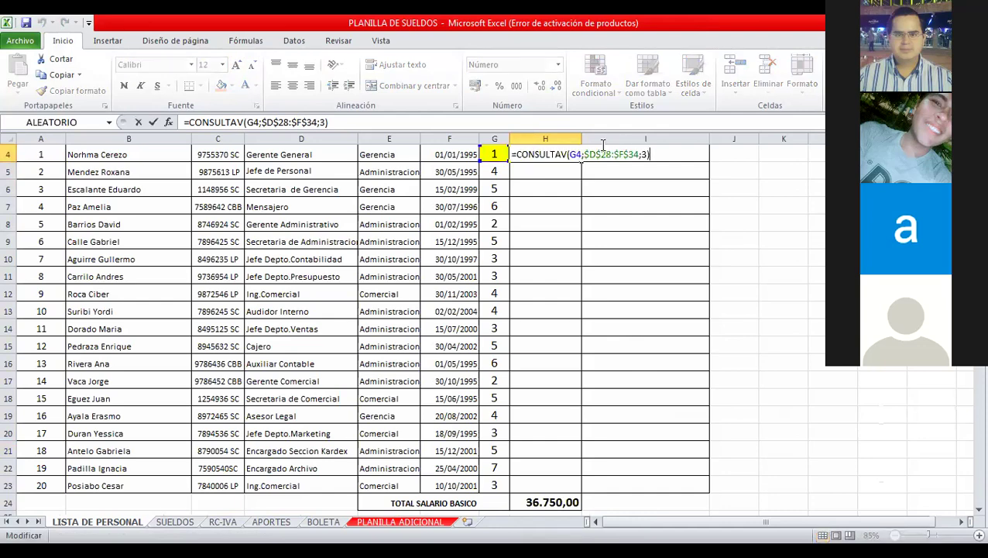
scroll(615, 163, "down", 4)
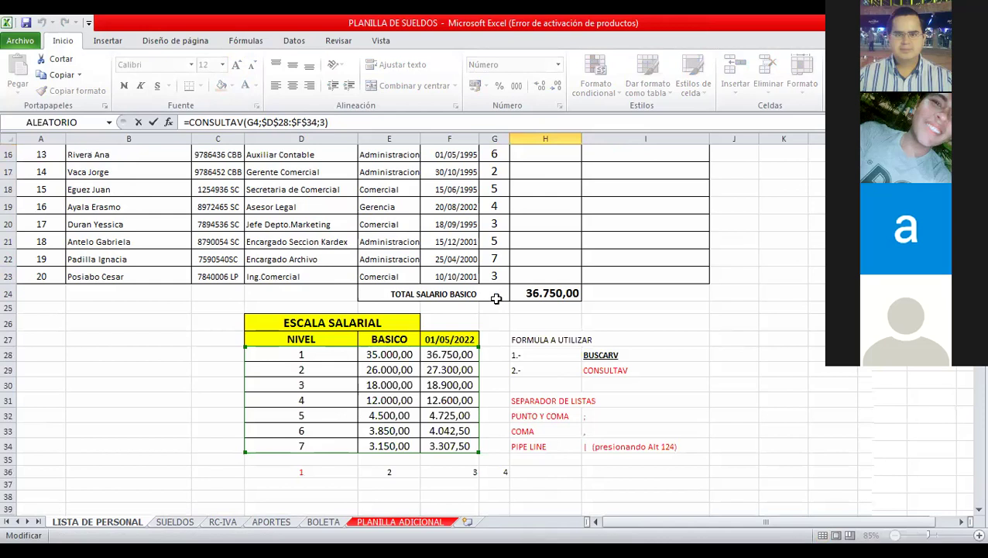
scroll(368, 449, "up", 5)
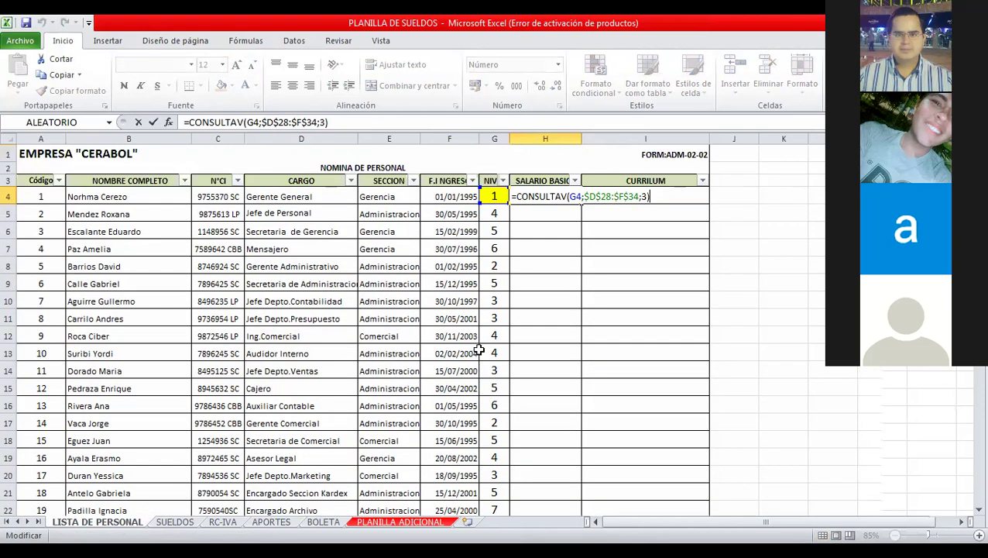
key("ctrl+Return")
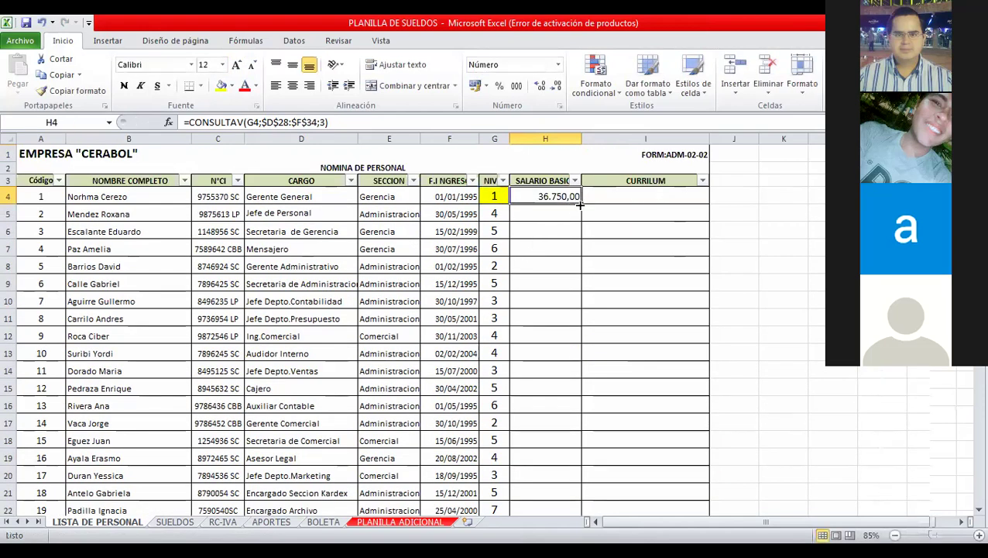
- Refill the salary lookup down column H and review the formulas in H16 and H20
double_click(580, 204)
left_click(524, 331)
scroll(525, 330, "down", 2)
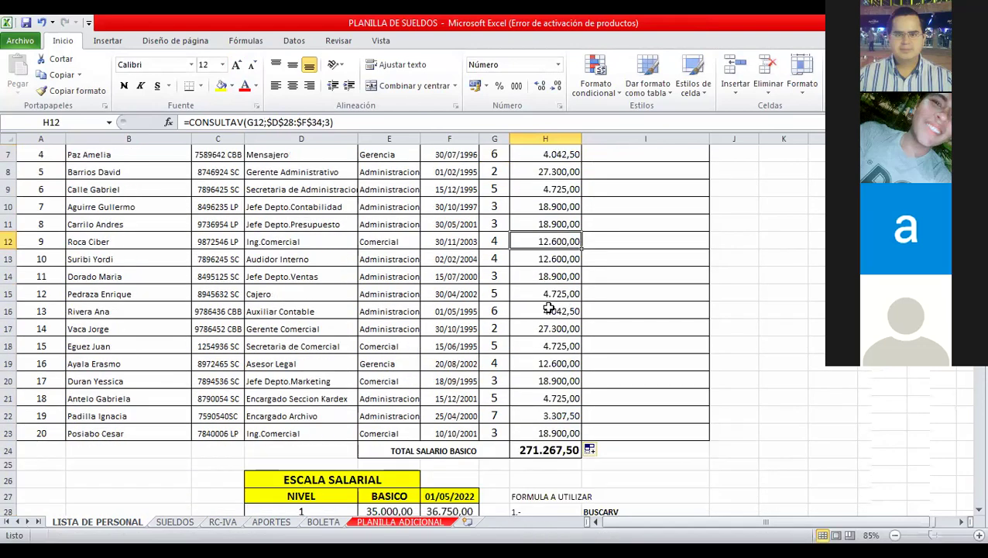
double_click(548, 311)
scroll(511, 202, "down", 2)
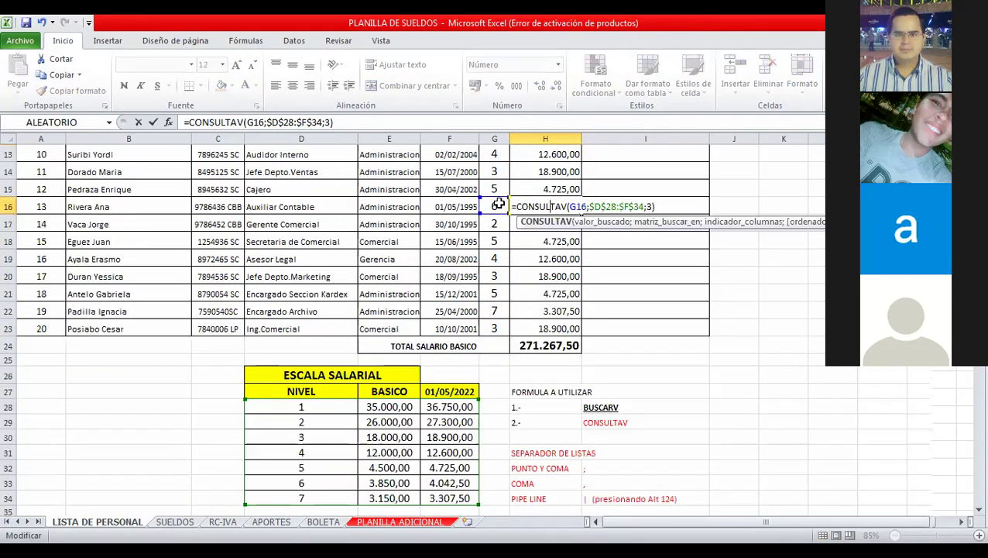
double_click(518, 272)
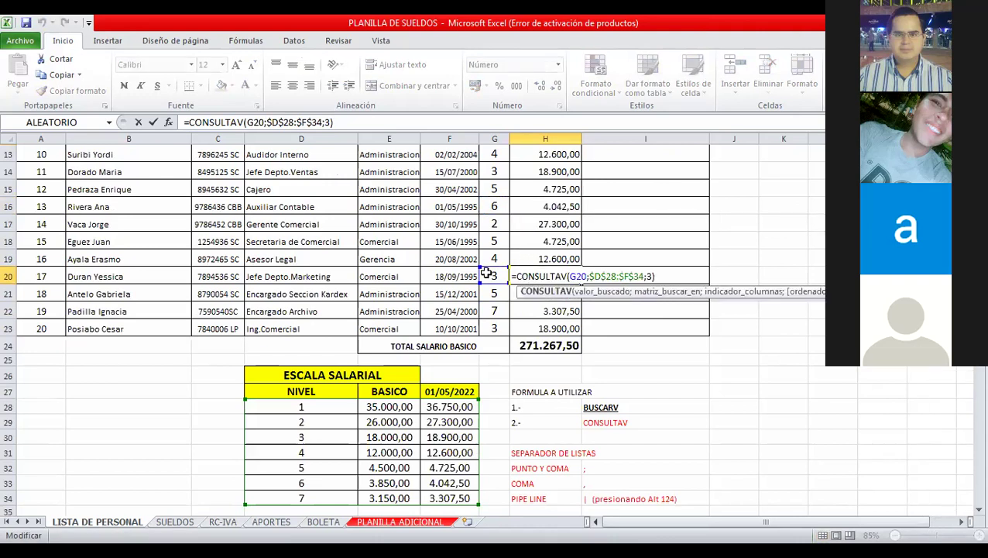
scroll(487, 273, "down", 1)
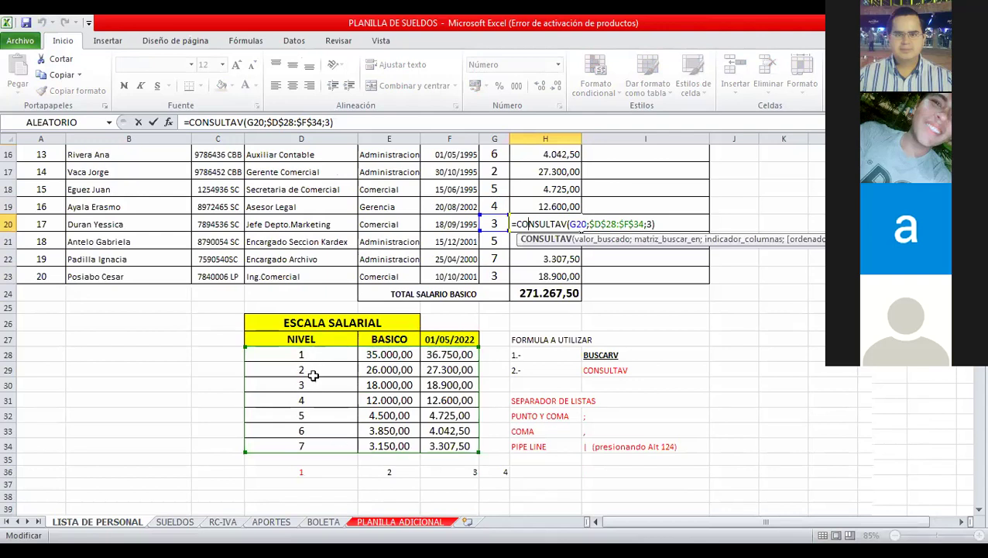
left_click_drag(330, 347, 330, 347)
key("ctrl+Return")
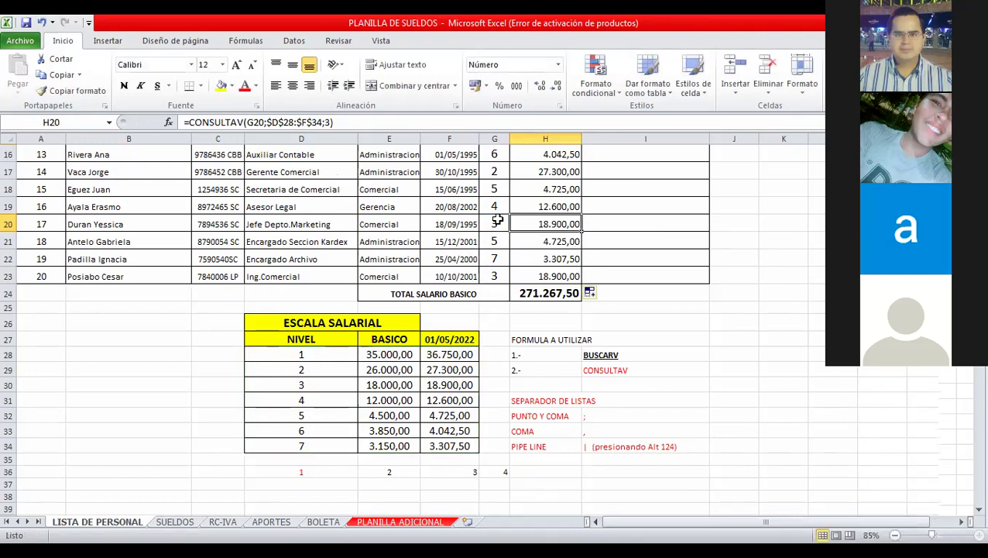
- Cross-check the H20–H22 salary lookups against the raised salaries in F28:F34
left_click(497, 222)
left_click(552, 220)
left_click(342, 386)
left_click(438, 383)
left_click_drag(439, 350, 448, 445)
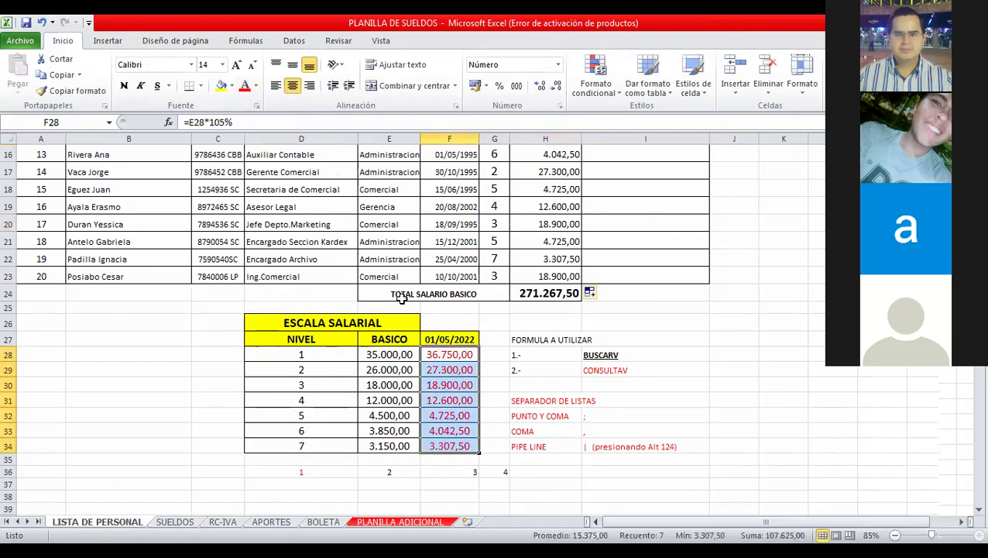
left_click(495, 238)
left_click(545, 242)
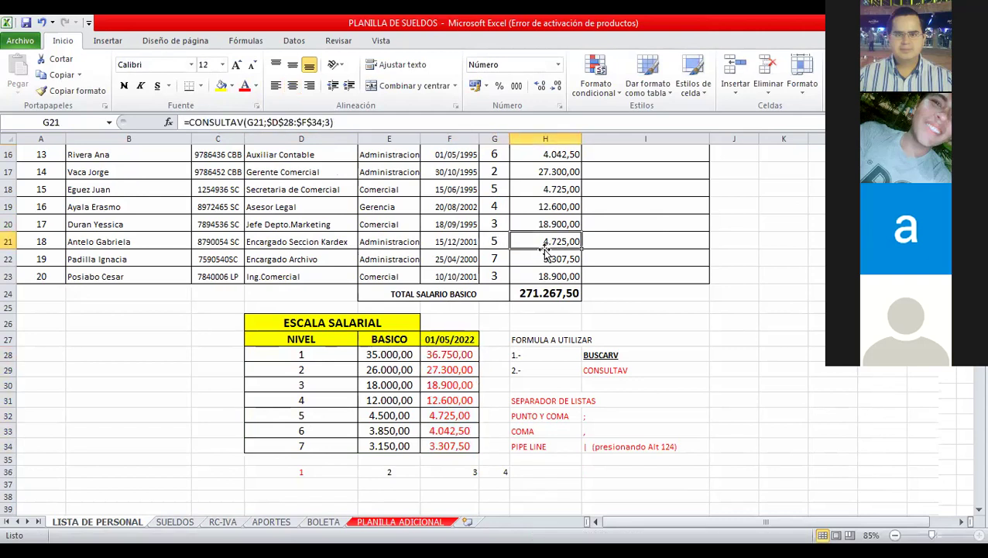
left_click(439, 412)
left_click(497, 258)
left_click(544, 260)
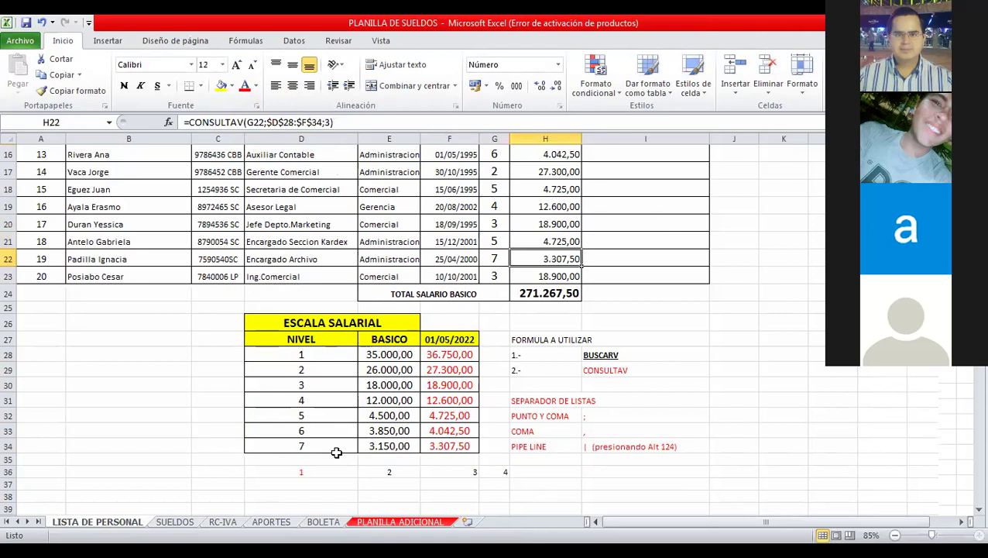
left_click(448, 445)
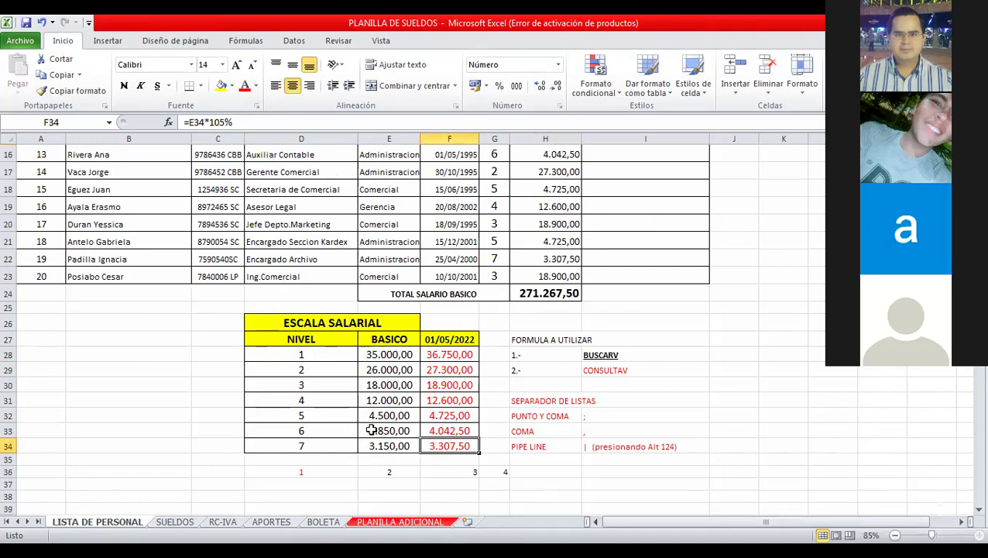
scroll(407, 367, "up", 4)
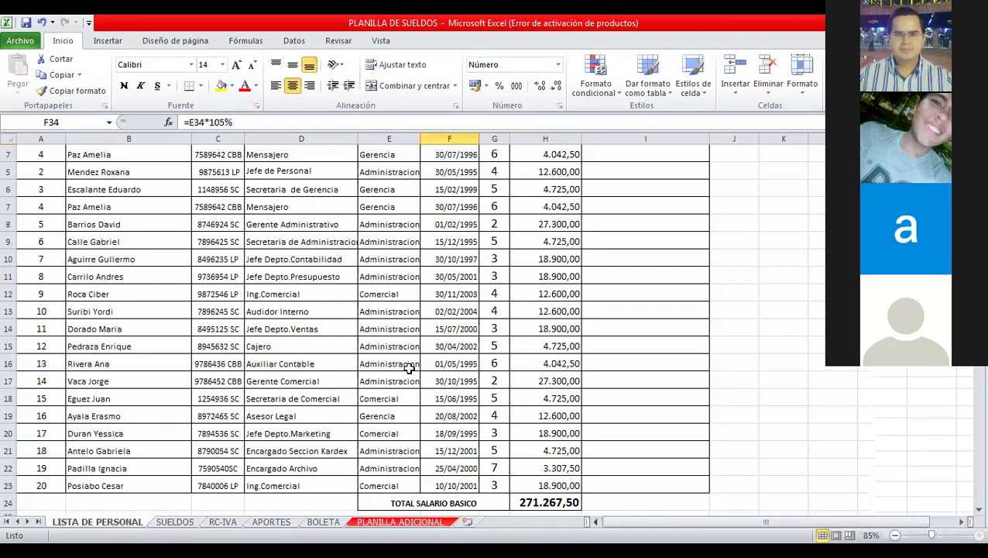
- Insert a blank row above row 5 in the staff list
scroll(408, 349, "up", 2)
left_click_drag(415, 217, 415, 230)
key("Left")
key("Left")
key("Left")
key("Left")
key("shift+space")
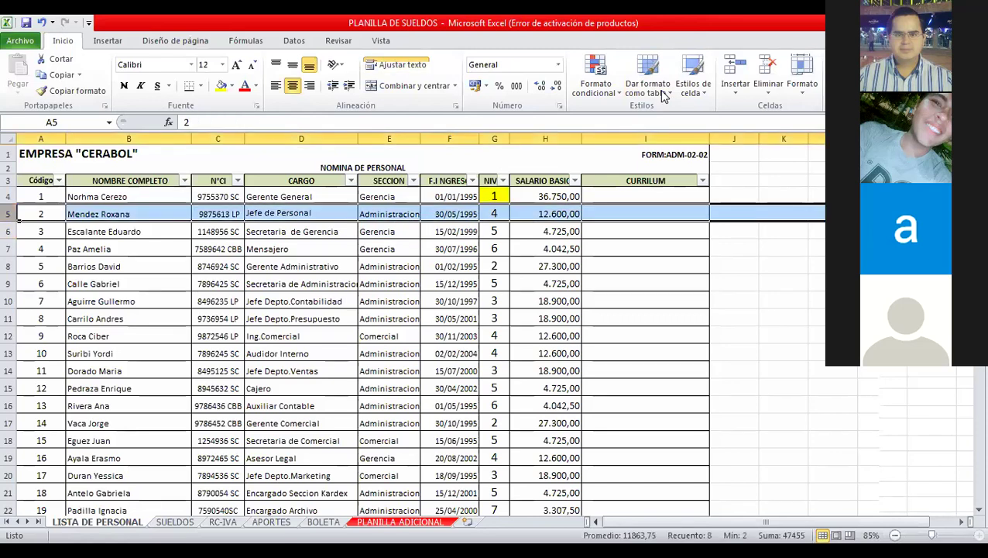
key("ctrl+plus")
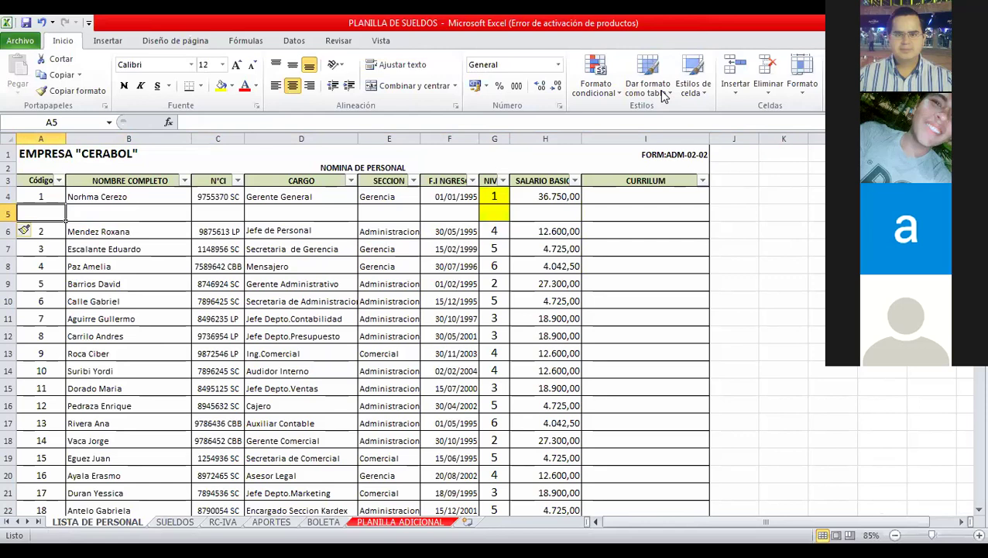
- Enter code 1,1, the employee's full name and identity number in the new row
type("1,1")
key("Tab")
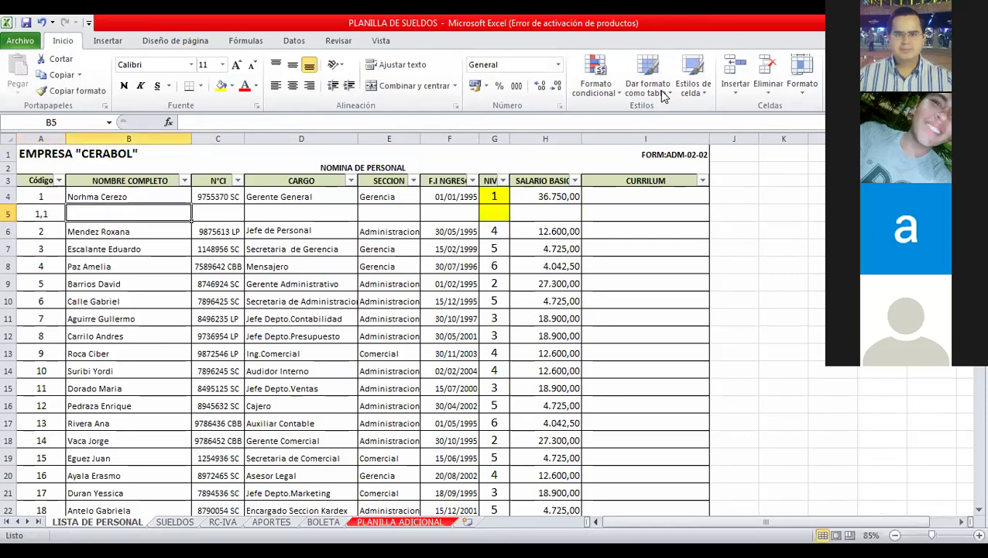
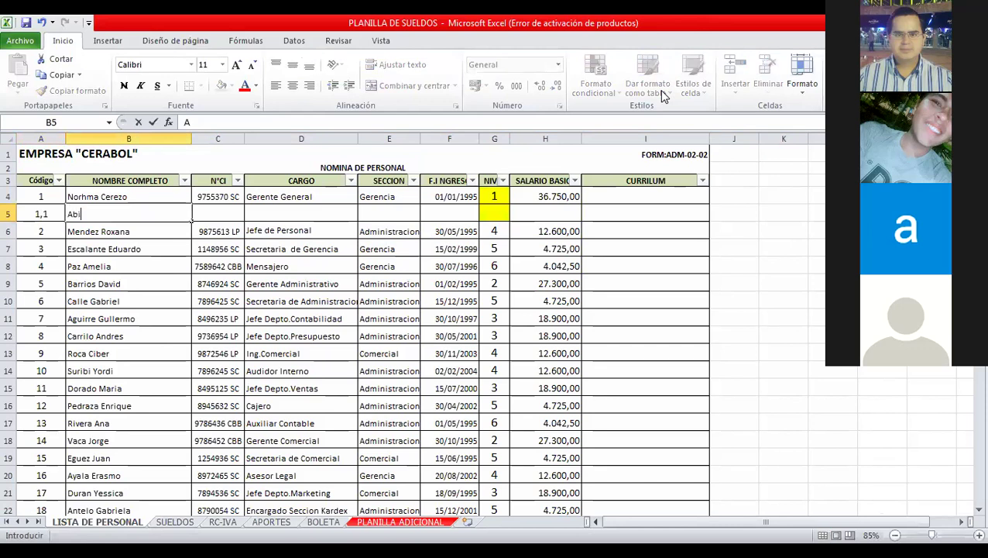
key("Tab")
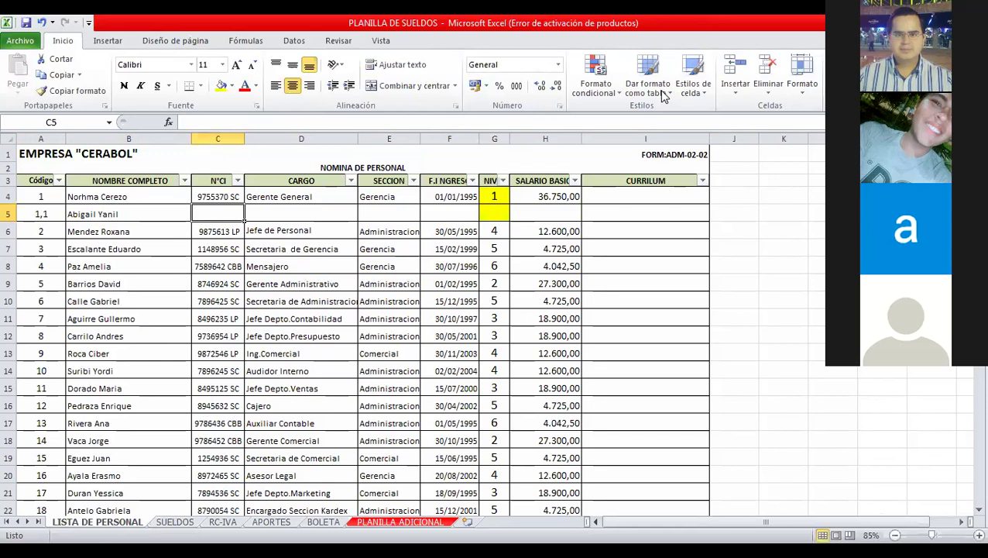
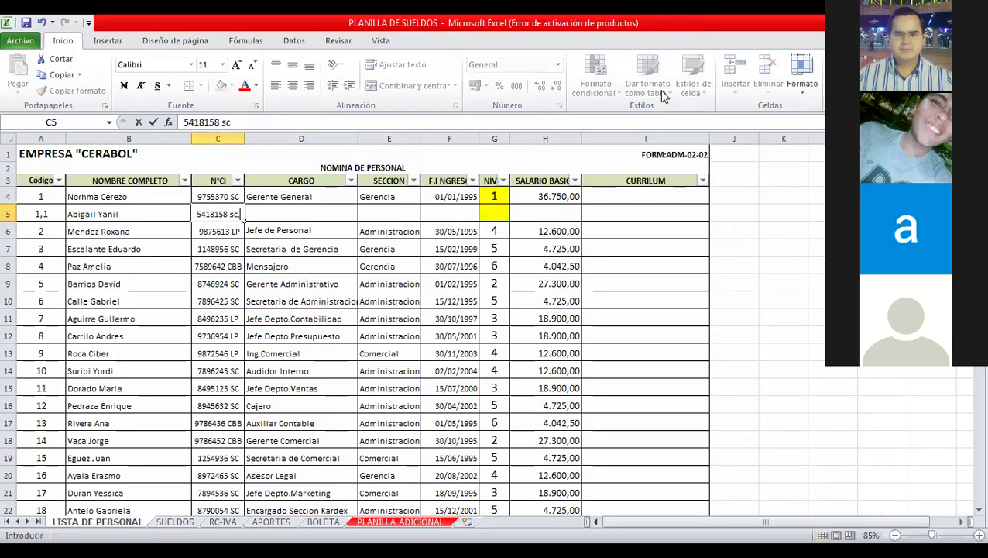
key("Tab")
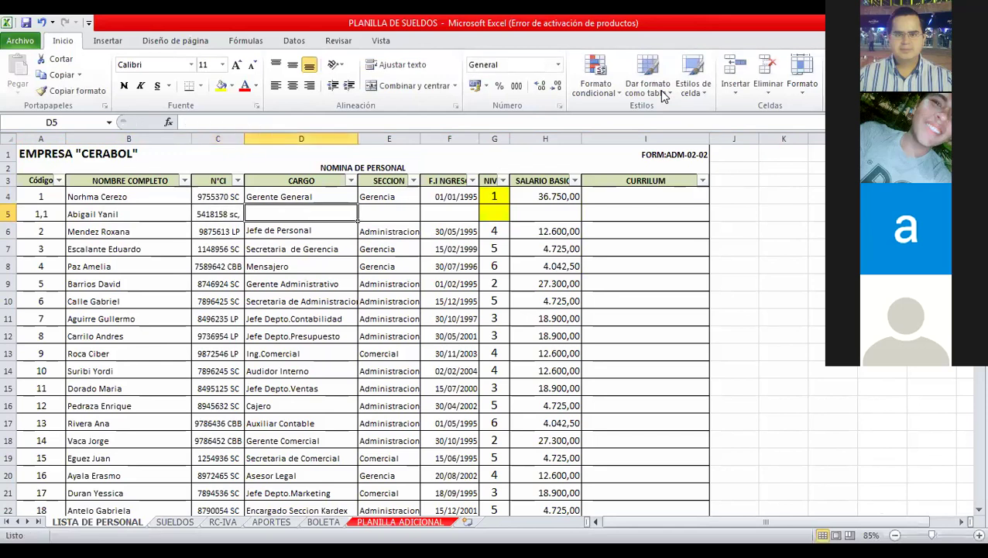
- Fill in position Sub - Gerente, section Gerencia, start date 01/01/2021 and level 2
type("Sub - Gerente")
key("Tab")
type("Gerencia")
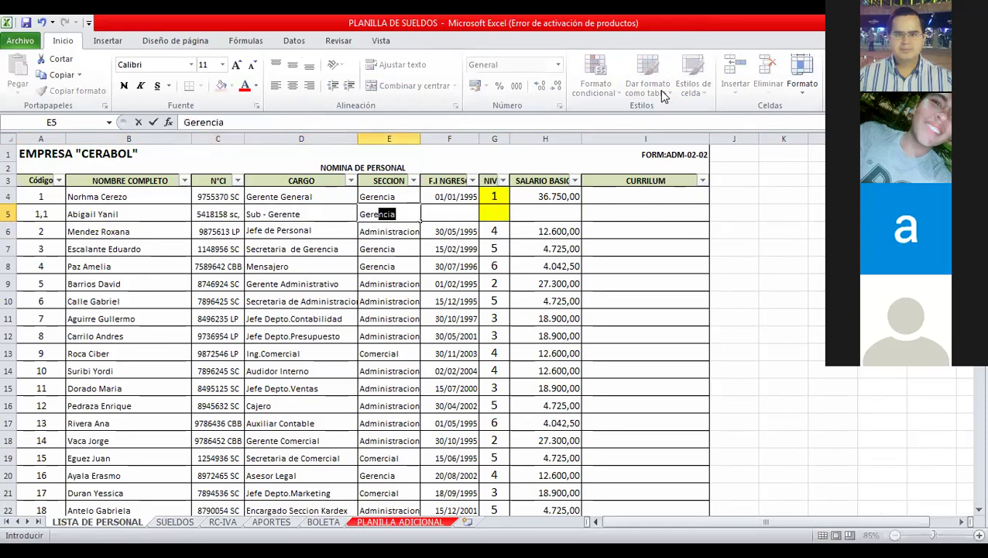
key("Tab")
type("0")
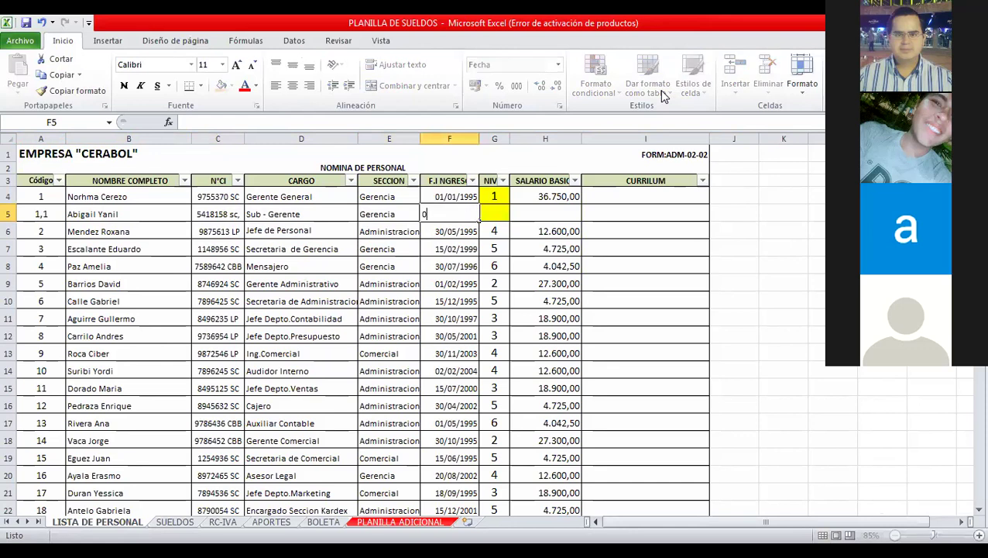
type("1/01/2021")
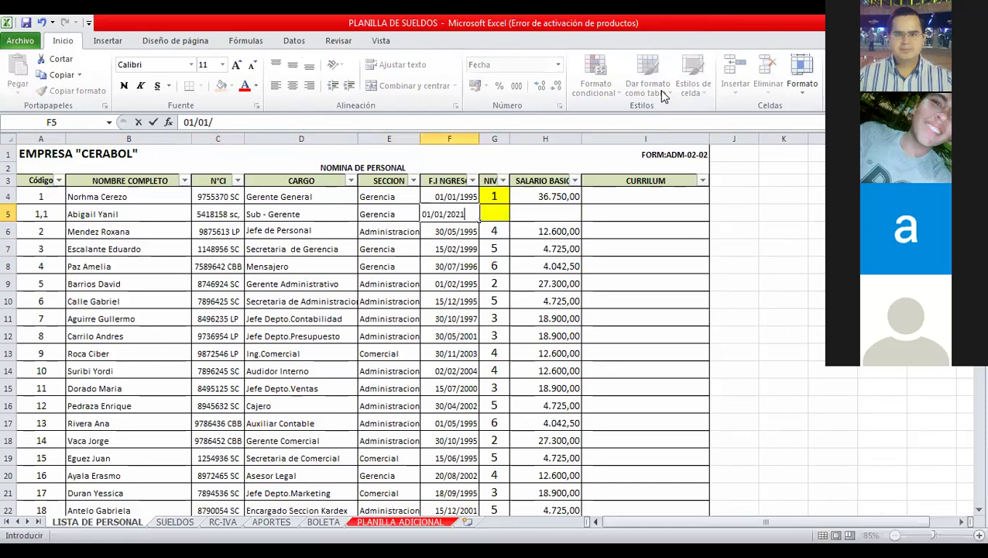
key("Tab")
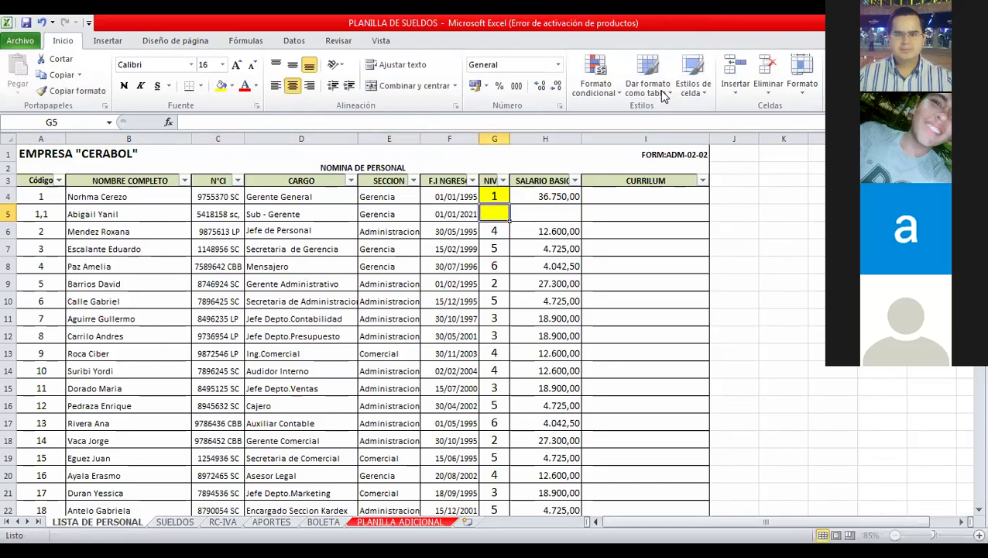
type("1")
key("BackSpace")
type("2")
key("Return")
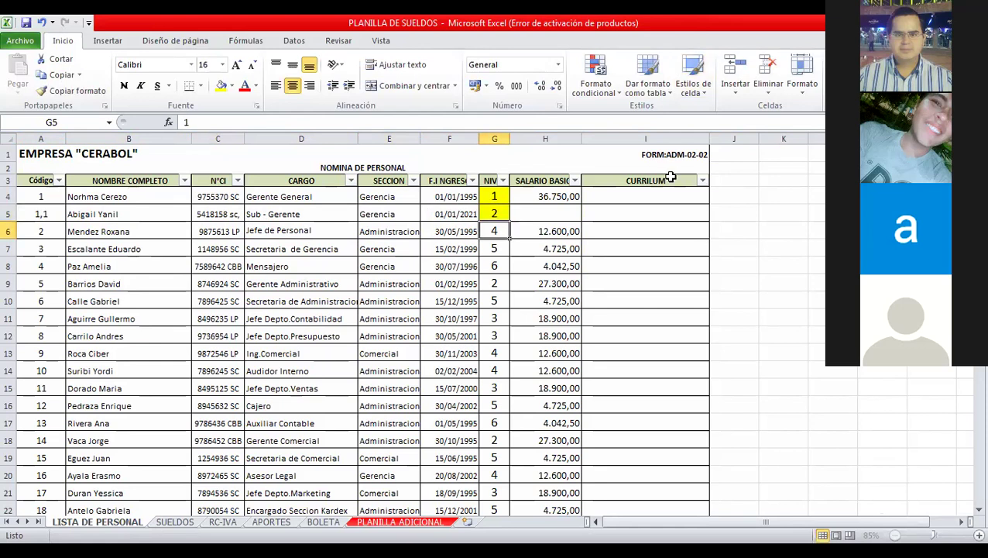
left_click(551, 193)
- Copy H4's salary lookup into row 5 and check it against the level 2 scale row
left_click_drag(580, 203, 581, 218)
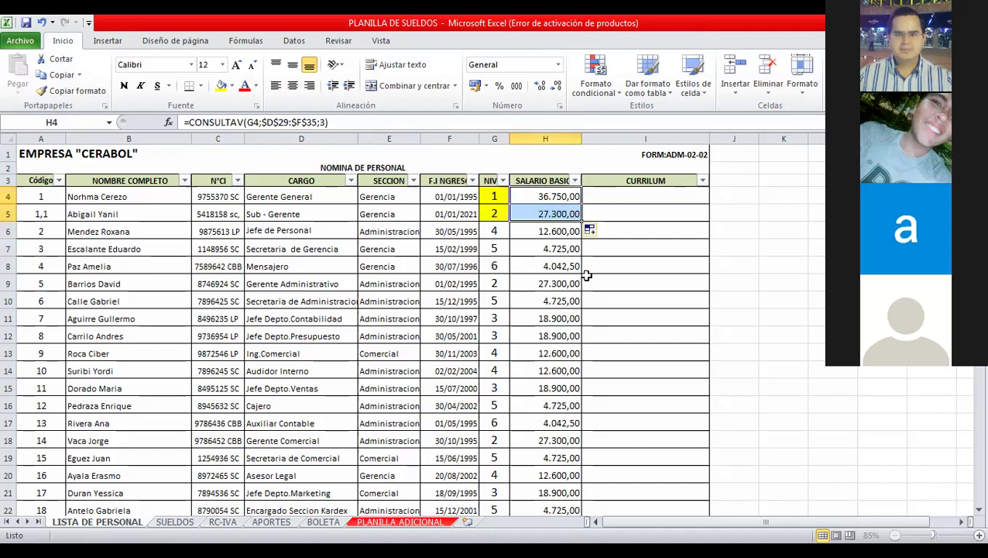
double_click(571, 214)
key("Escape")
scroll(478, 372, "down", 4)
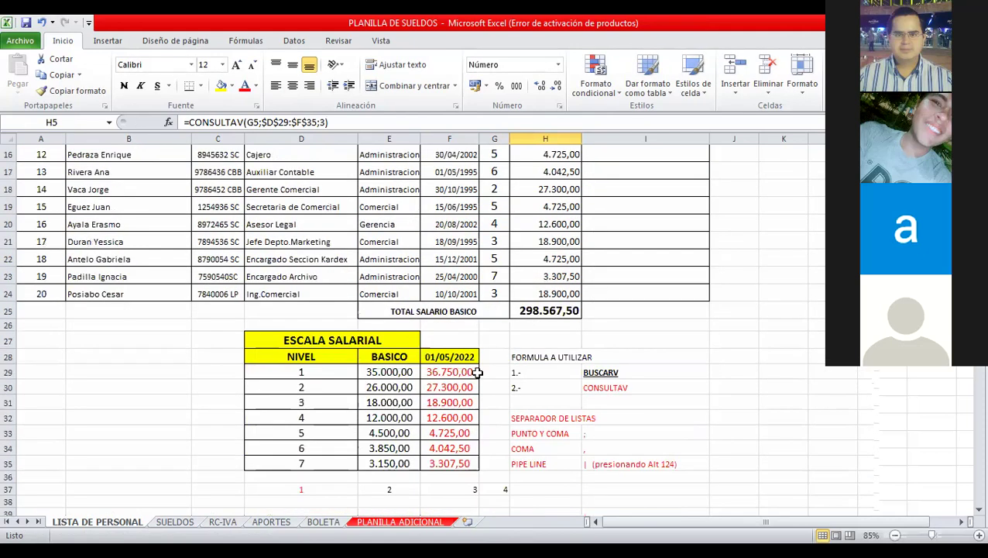
left_click(324, 387)
left_click(440, 387)
scroll(487, 444, "up", 2)
scroll(488, 443, "up", 3)
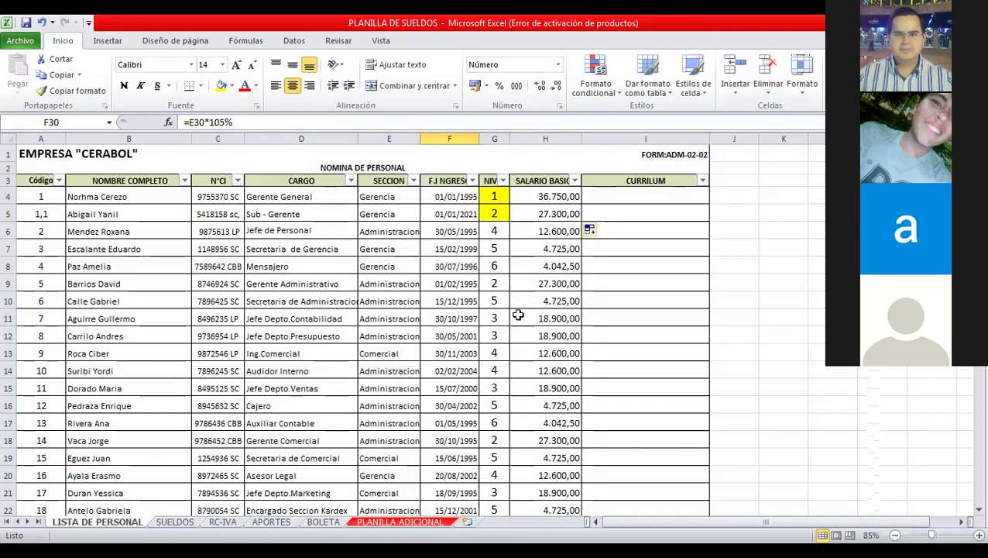
- Clear column H below row 4 and refill the salary lookup down the whole column
left_click(540, 213)
key("ctrl+shift+Down")
key("Delete")
scroll(542, 271, "up", 2)
left_click(544, 265)
left_click(465, 213)
left_click(527, 207)
left_click(542, 194)
double_click(582, 202)
left_click(564, 264)
- Delete the added Sub - Gerente row and return to the top of the sheet
left_click(384, 217)
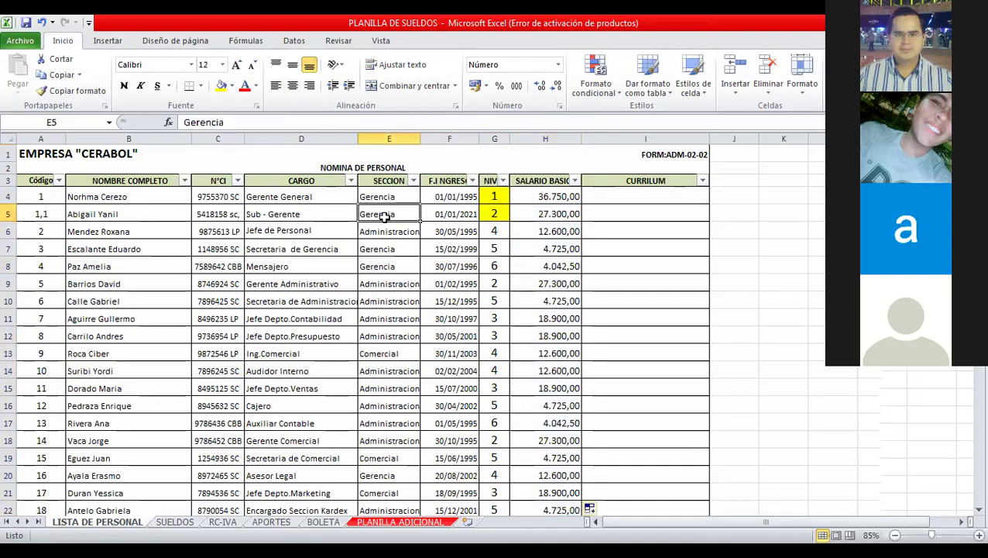
key("ctrl+minus")
key("ctrl+Home")
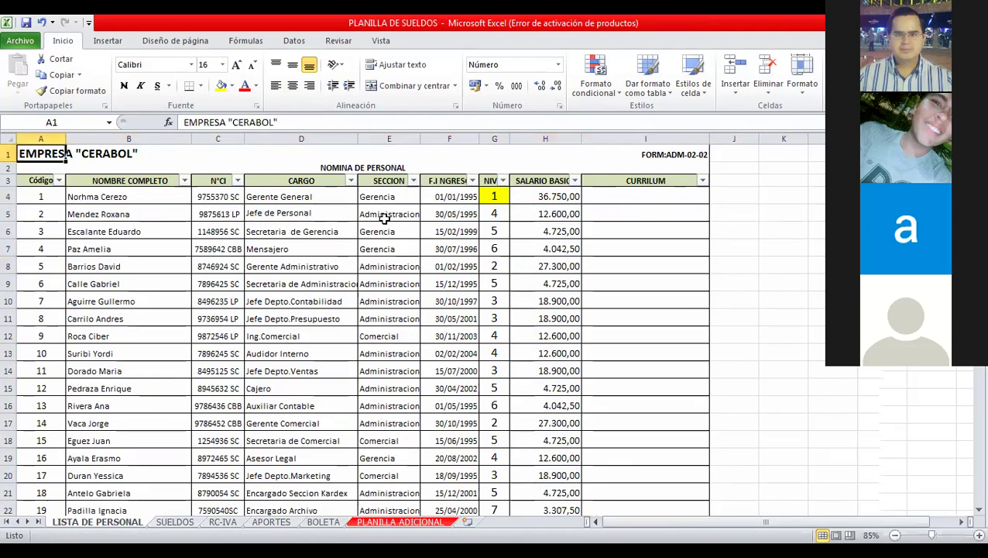
scroll(384, 217, "down", 4)
scroll(351, 195, "down", 1)
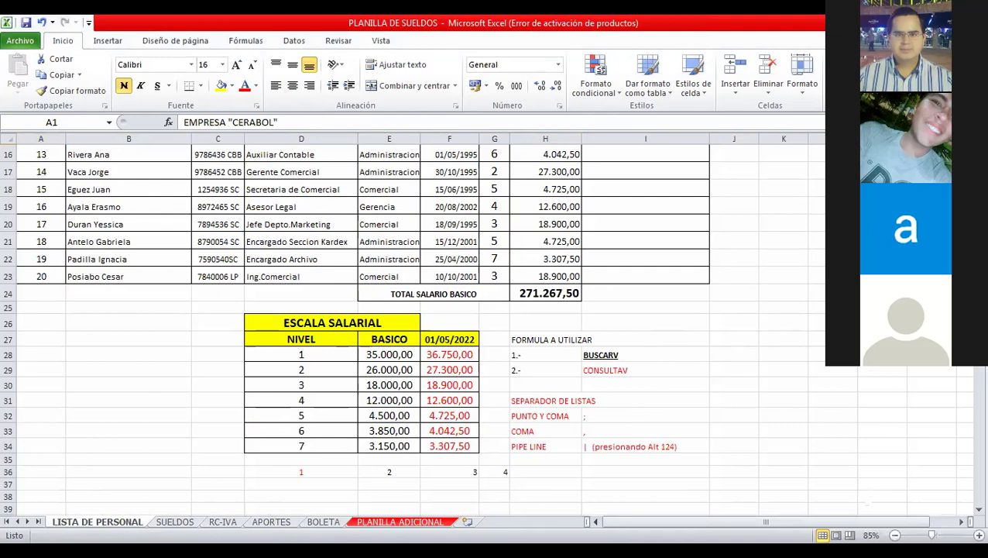
scroll(346, 341, "up", 5)
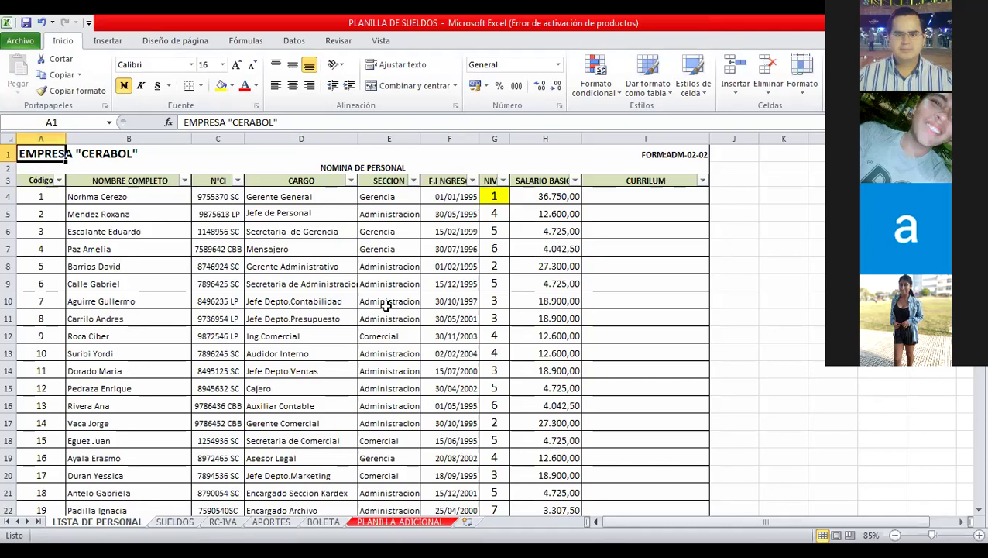
scroll(386, 306, "down", 6)
- Move the formula notes block H27:I34 one column to the right
left_click(440, 308)
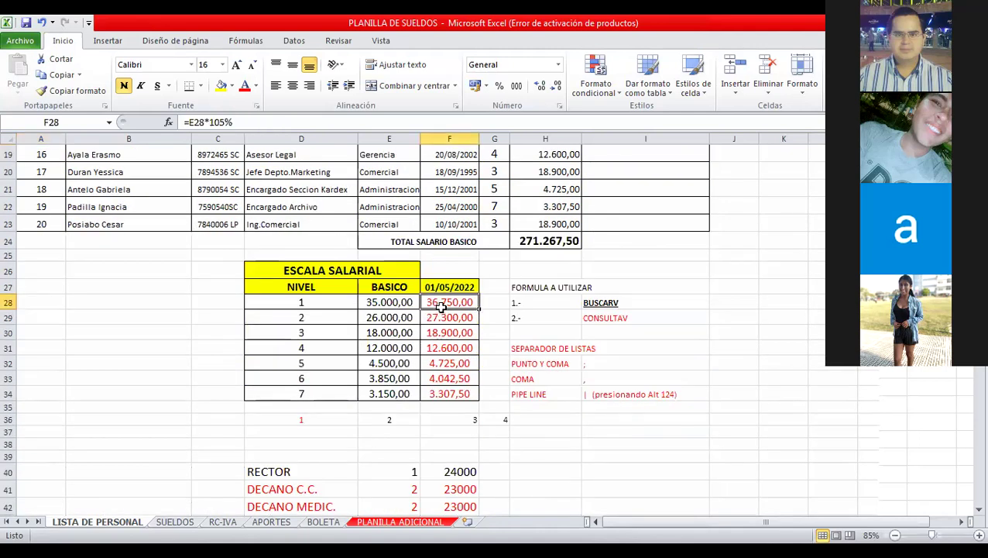
left_click_drag(524, 288, 596, 393)
key("ctrl+x")
key("Right")
key("ctrl+v")
key("Left")
key("Left")
- Widen column G and enter the 01/01/2023 heading in G27
left_click_drag(509, 140, 546, 154)
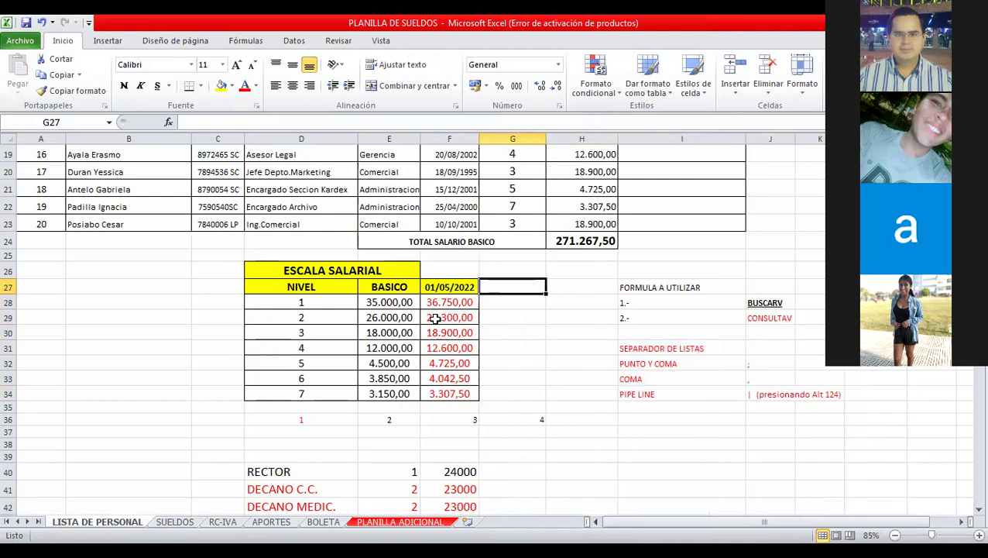
type("01")
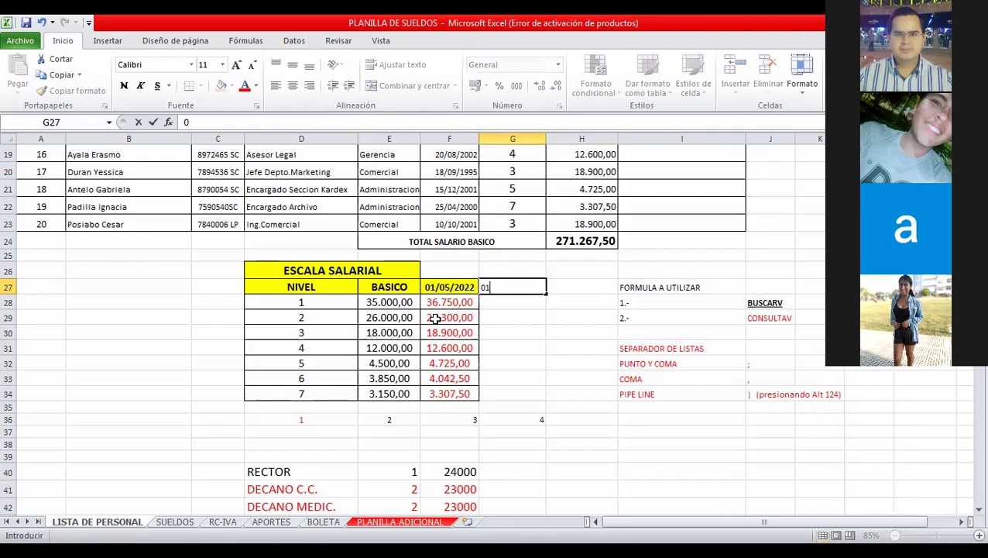
type("/01/2023")
key("Return")
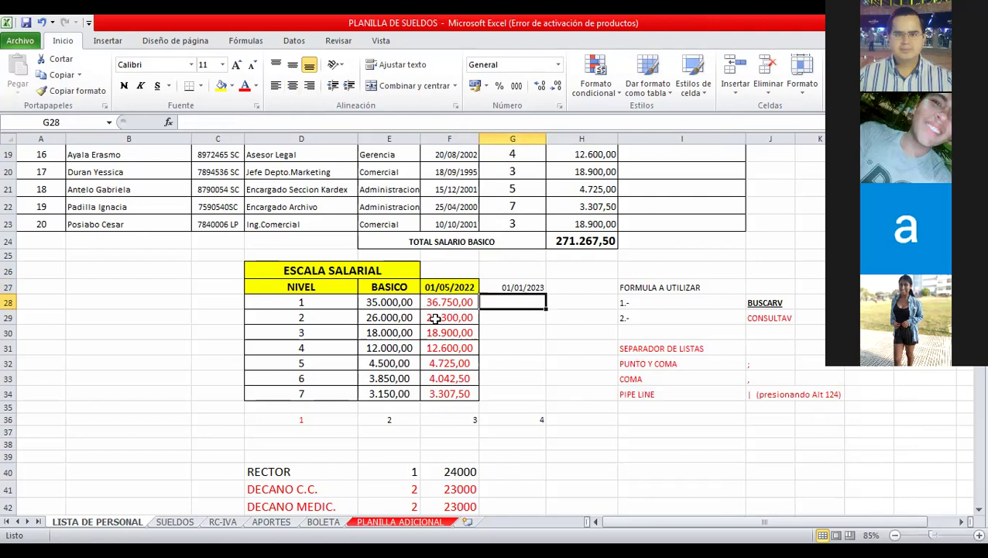
- Enter =F28*103% in G28, giving level 1's raised salary of 37852,5
key("Left")
key("Left")
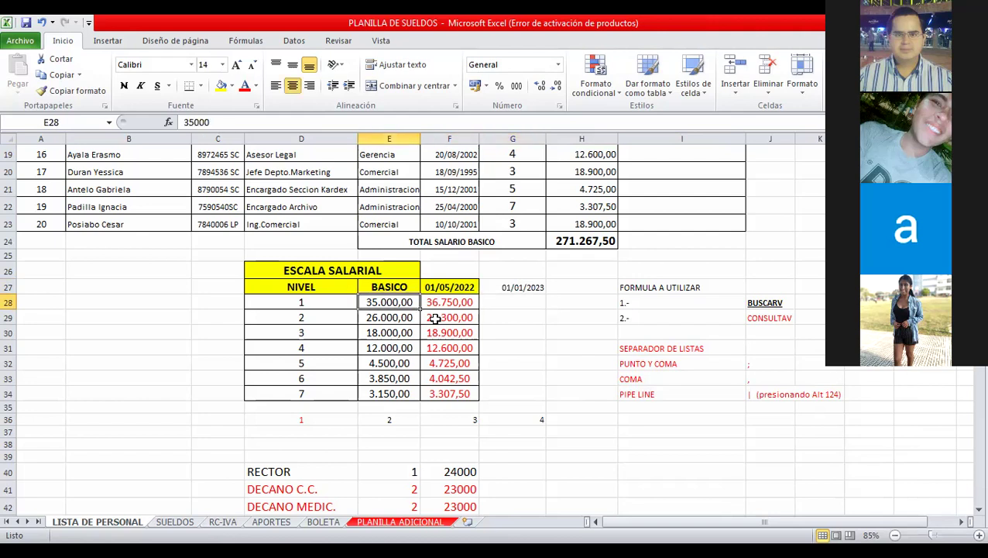
key("Right")
key("Right")
type("=")
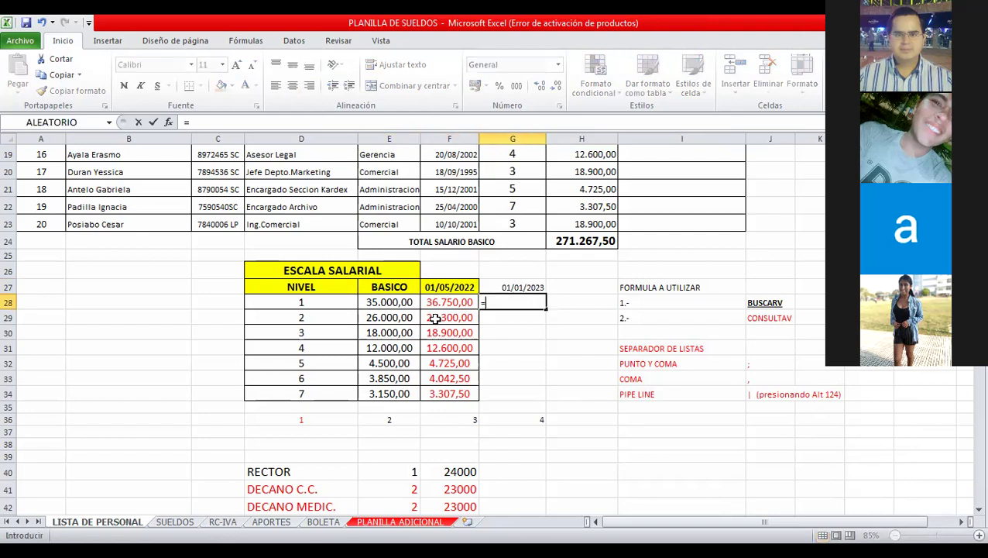
left_click(436, 303)
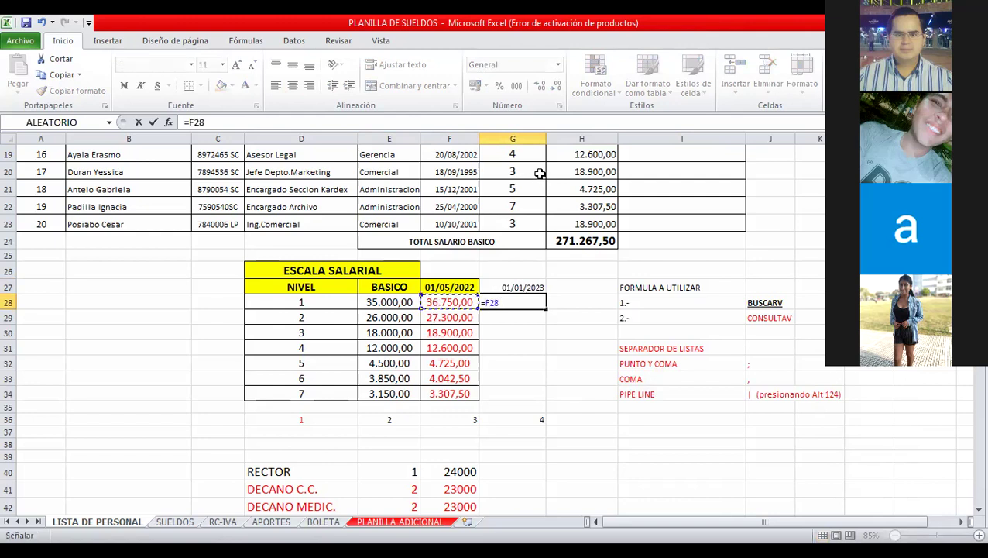
type("*3%")
key("BackSpace")
key("BackSpace")
type("103%")
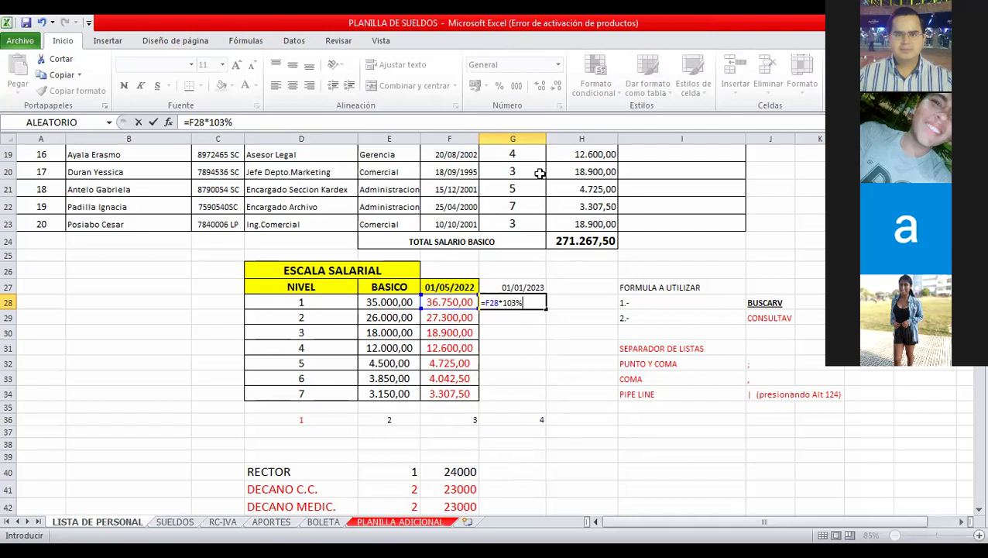
key("ctrl+Return")
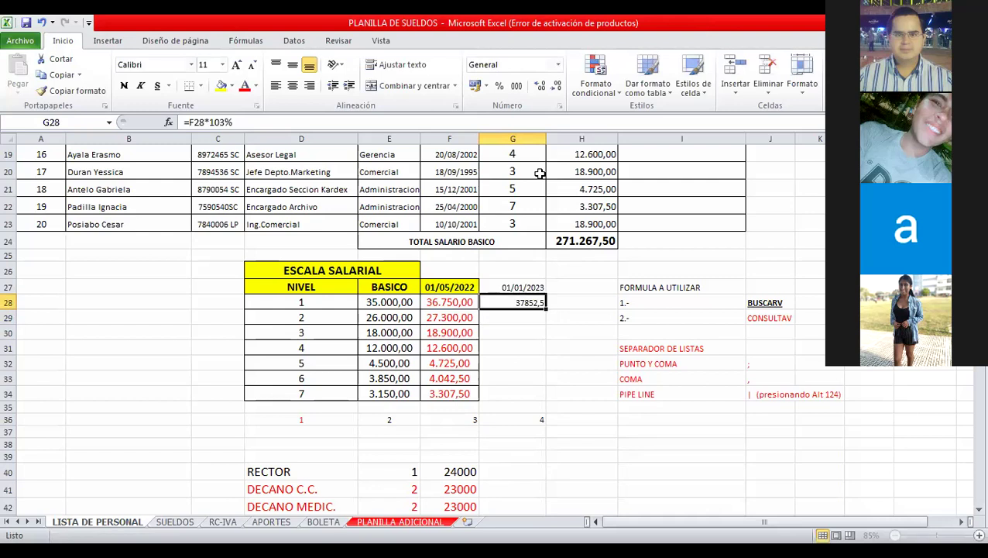
double_click(543, 306)
- Fill the G28 raise formula down through G34 for all seven levels
key("Escape")
double_click(545, 306)
left_click(556, 320)
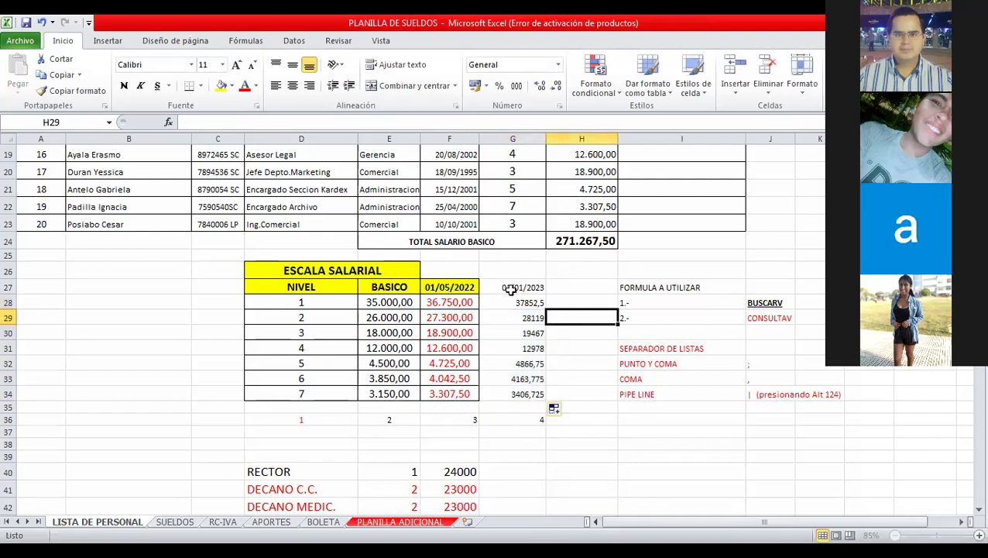
- Copy the 01/05/2022 column's formatting from F27:F34 onto G27:G34 with Copiar formato
left_click_drag(459, 291, 450, 397)
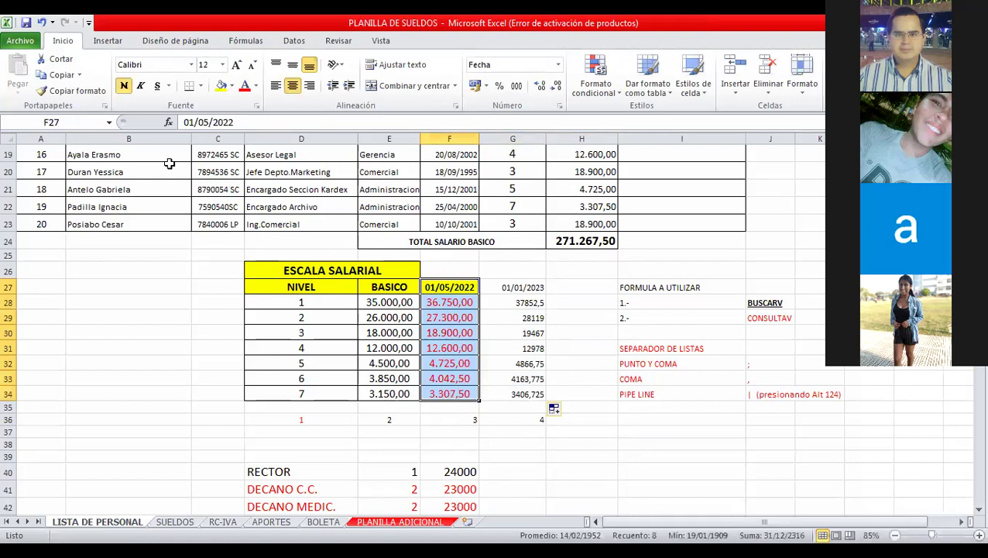
left_click_drag(437, 293, 447, 397)
left_click(77, 90)
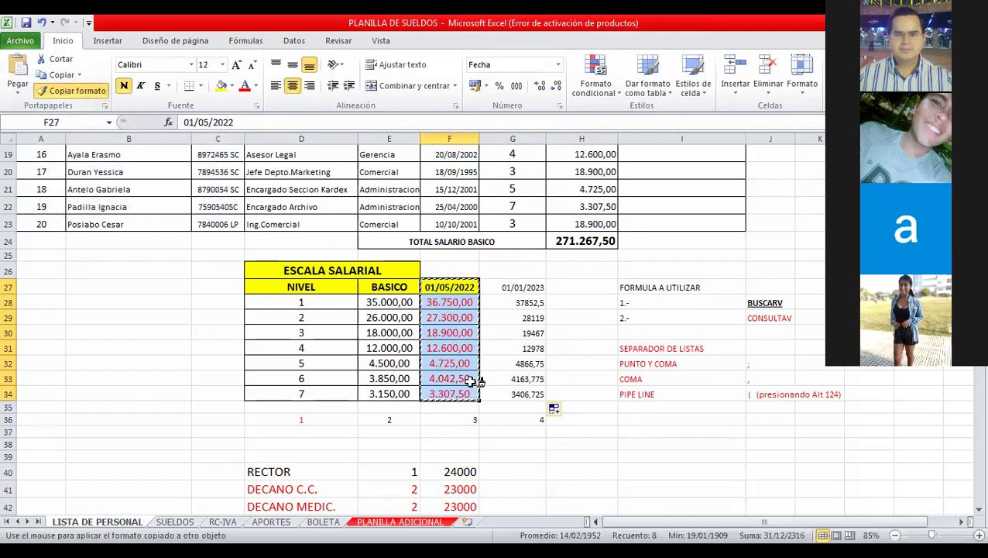
left_click_drag(511, 287, 513, 394)
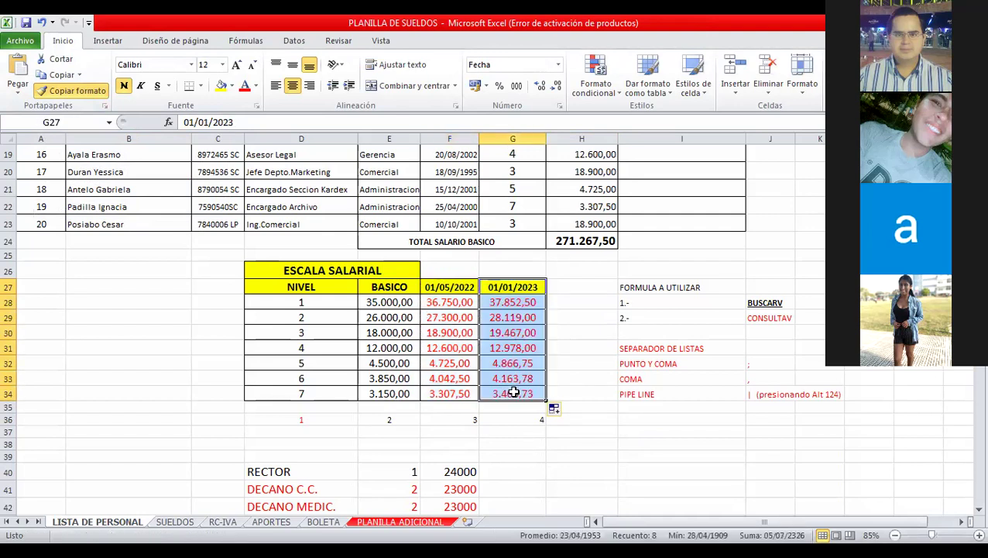
left_click(571, 375)
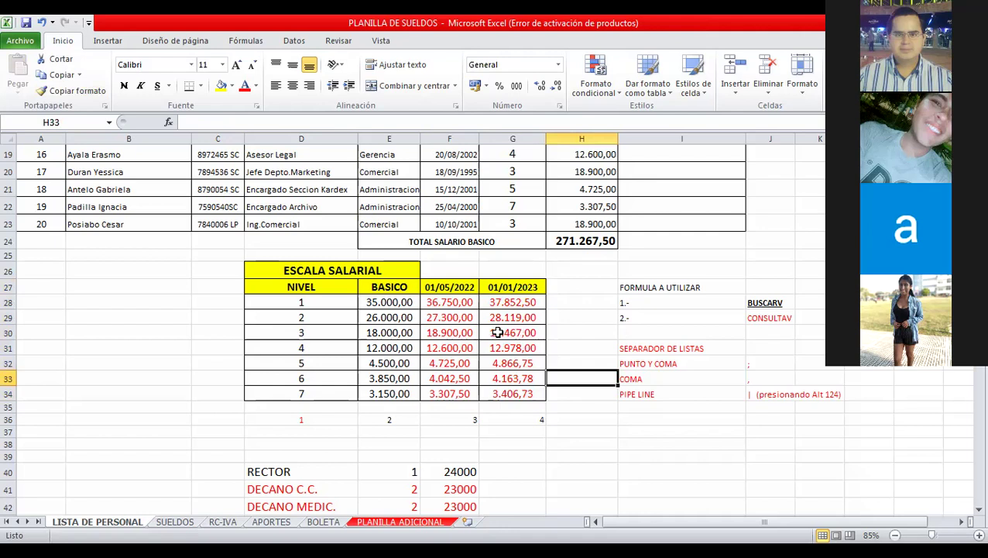
- Center the numbers 1–4 in D36:G36 with the Centrar button
left_click_drag(306, 421, 492, 421)
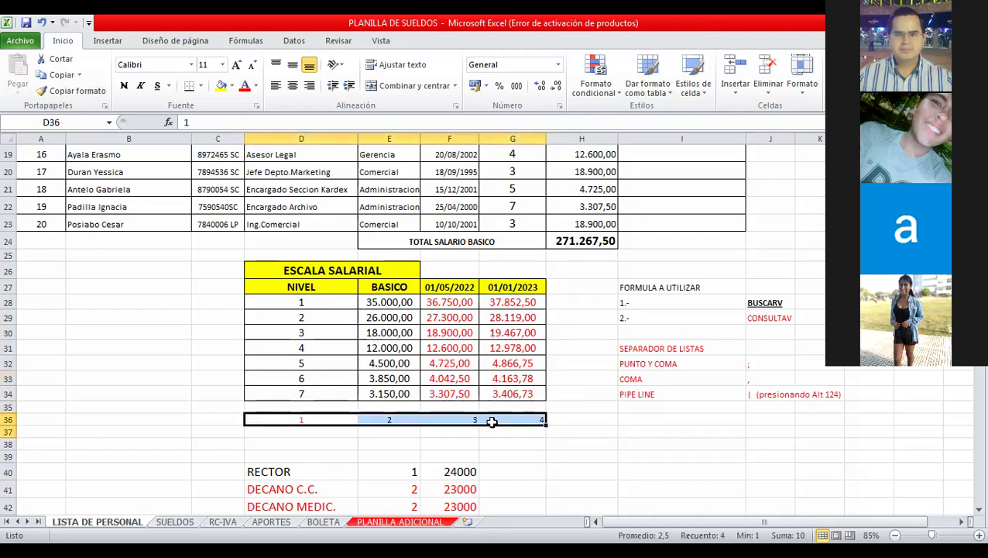
left_click(292, 87)
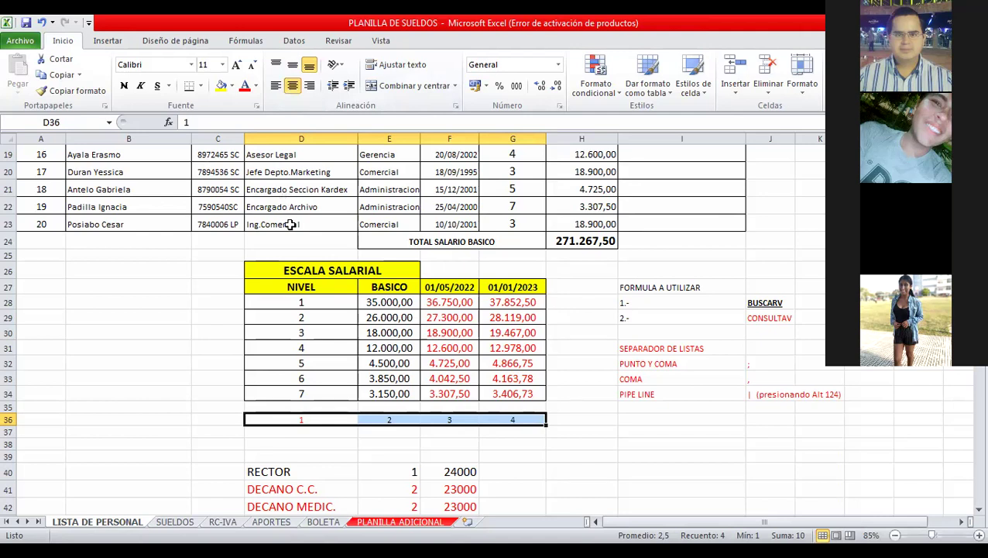
left_click(218, 271)
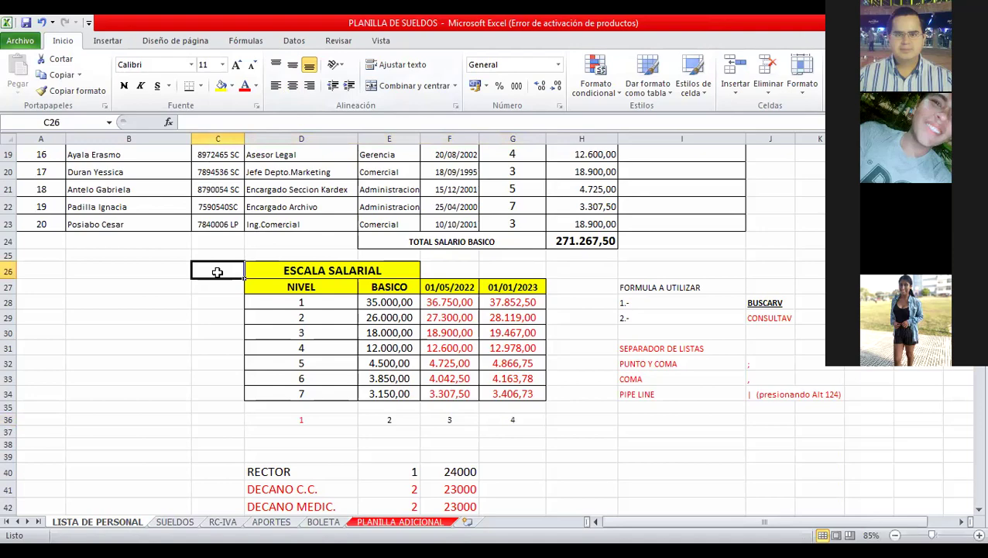
scroll(218, 271, "up", 6)
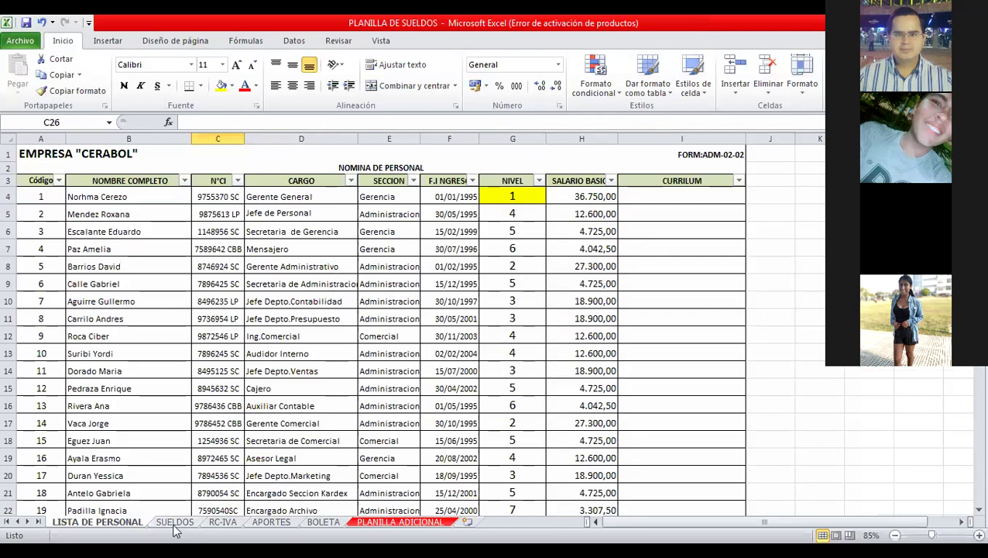
scroll(247, 457, "down", 2)
scroll(248, 457, "down", 6)
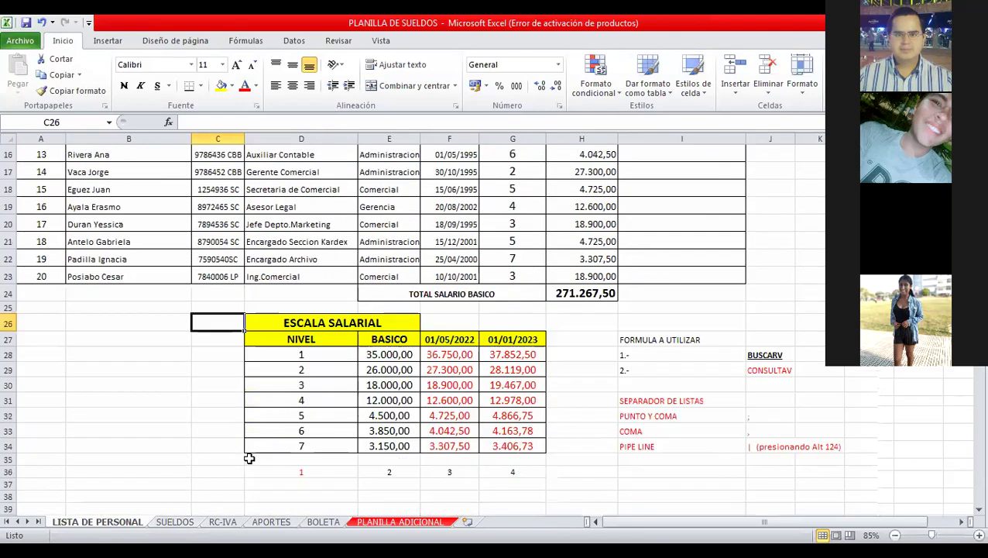
scroll(249, 459, "down", 2)
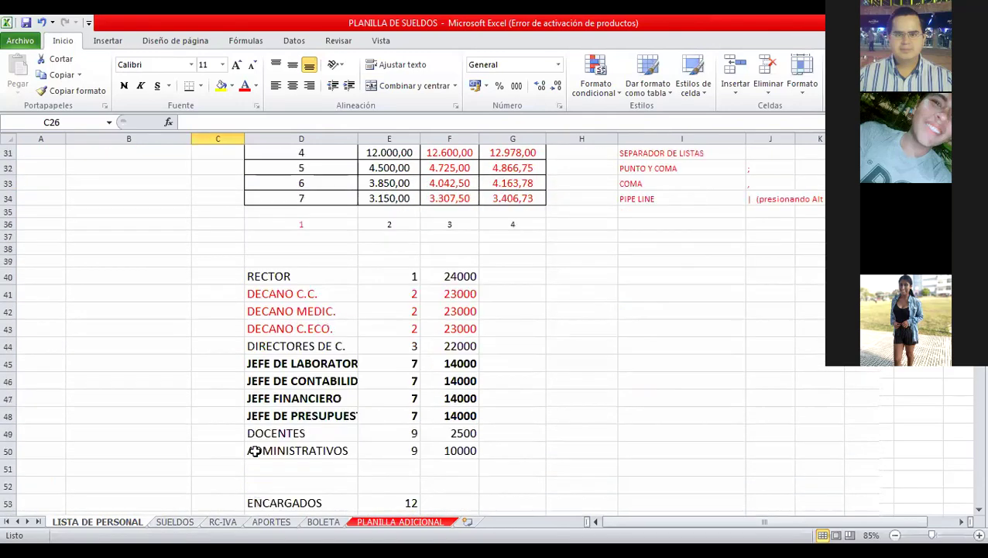
scroll(251, 455, "up", 10)
scroll(255, 452, "down", 1)
scroll(254, 451, "up", 1)
left_click(661, 210)
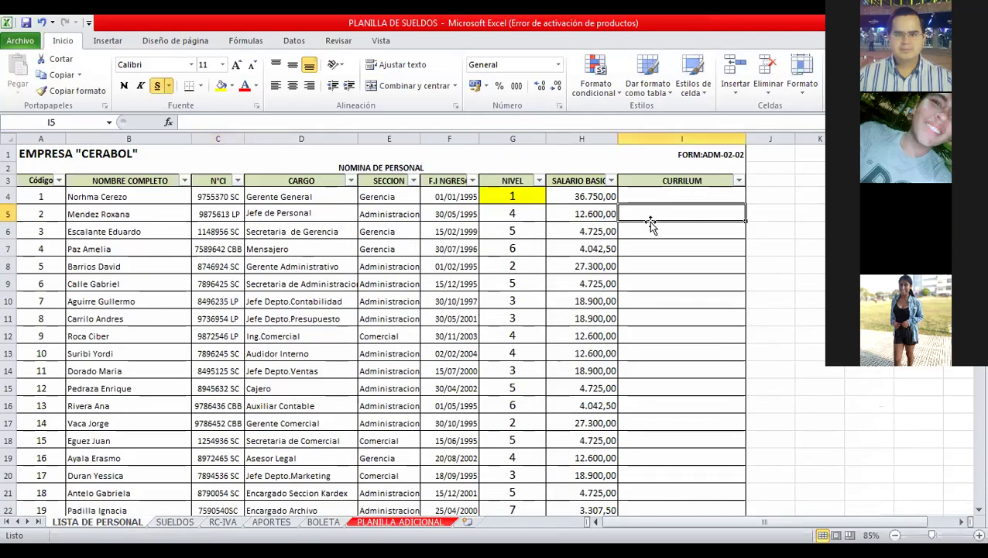
left_click(675, 195)
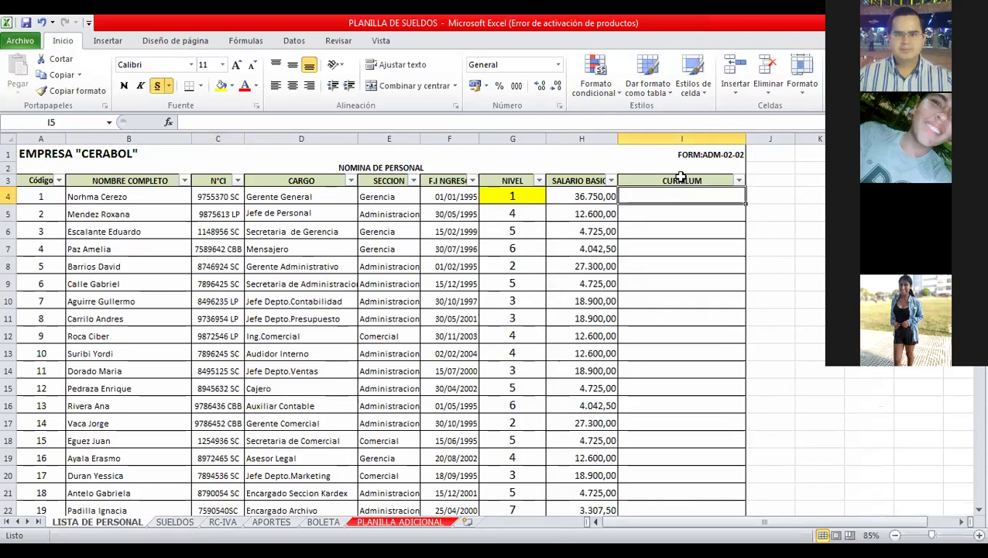
left_click(678, 179)
left_click(675, 192)
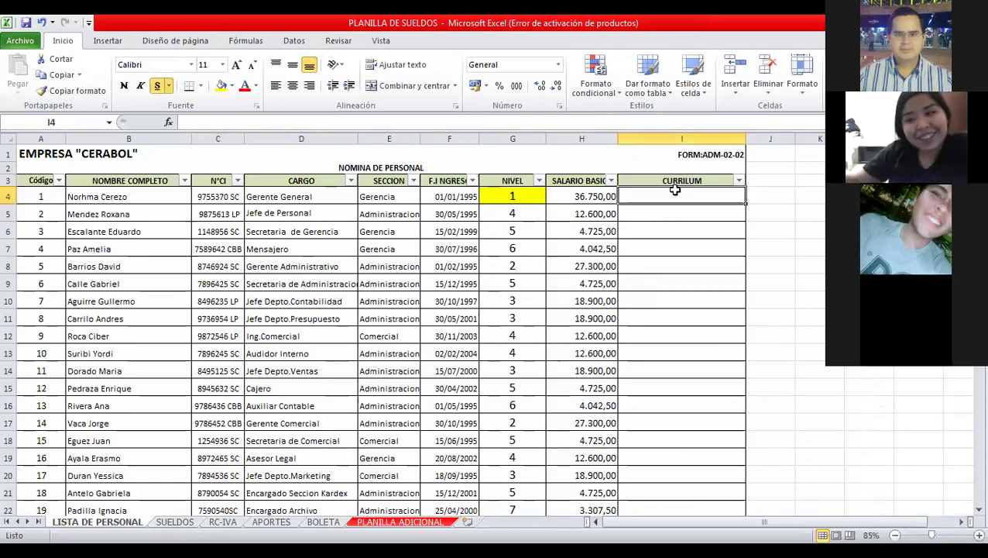
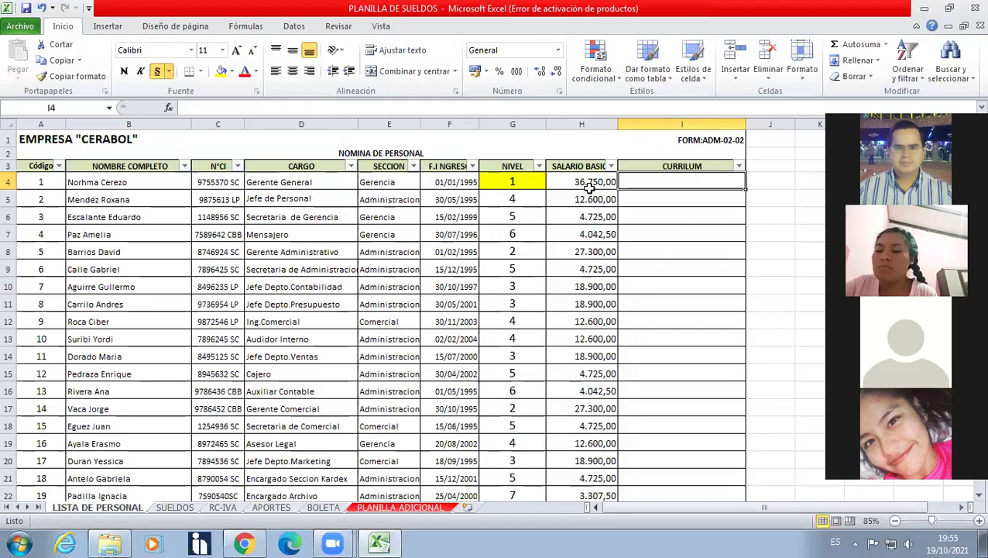
- Review the personnel data by selecting the names, dates, levels and salary formulas
left_click_drag(588, 187, 590, 360)
left_click(581, 420)
left_click(571, 354)
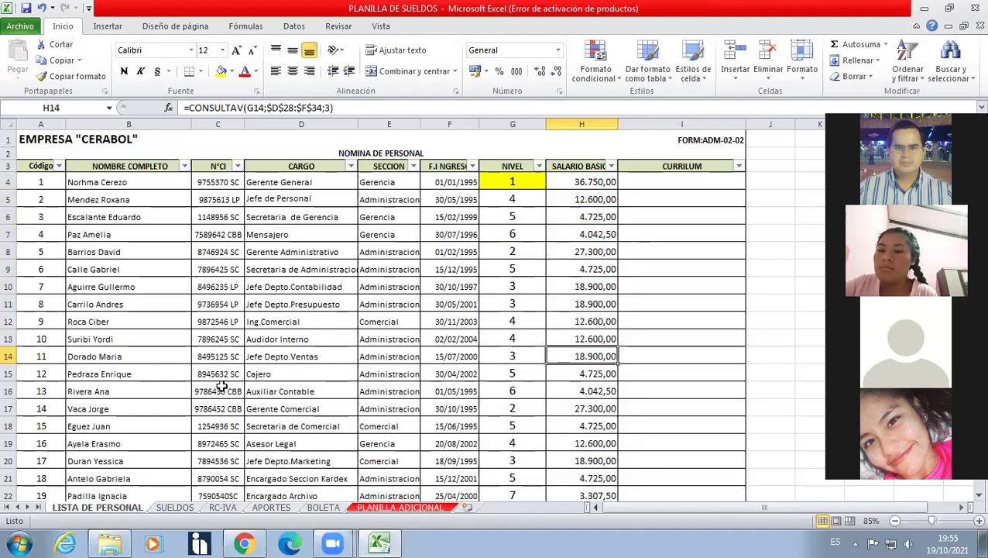
scroll(255, 392, "down", 2)
scroll(257, 391, "up", 2)
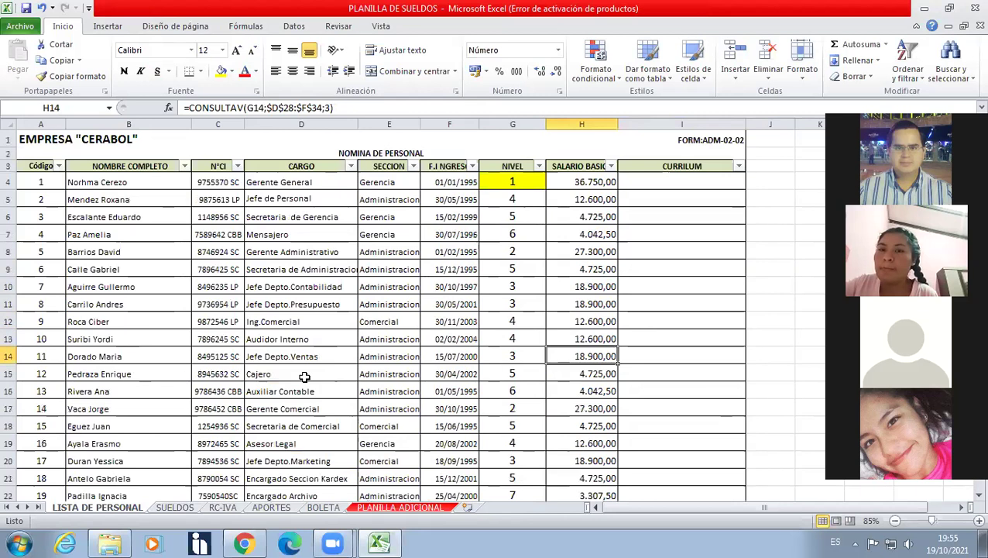
left_click_drag(124, 200, 310, 419)
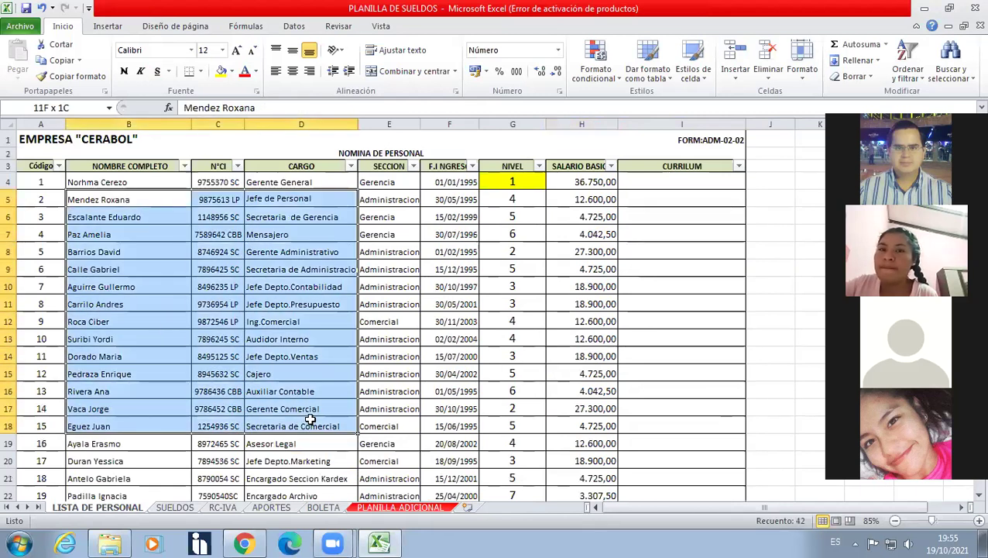
left_click_drag(387, 200, 453, 451)
left_click_drag(512, 252, 512, 409)
left_click_drag(581, 252, 583, 424)
left_click(660, 420)
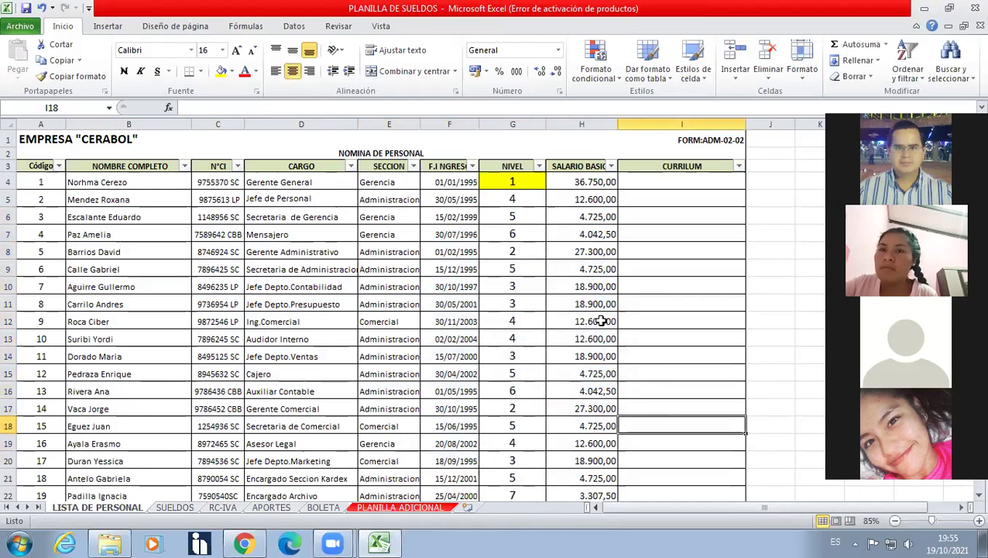
- Scroll down below the list and select empty cell A71
scroll(623, 374, "down", 19)
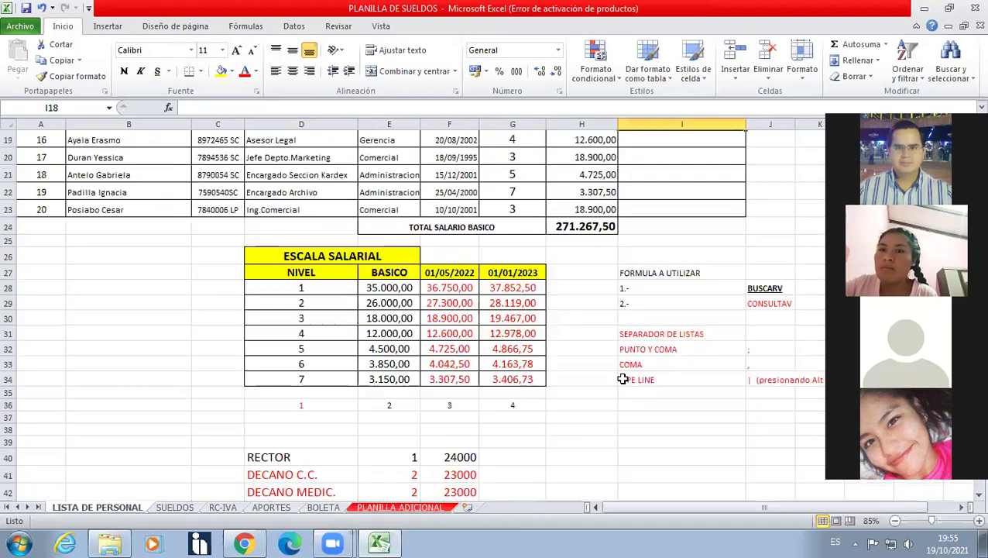
scroll(622, 384, "down", 1)
left_click(108, 264)
key("Left")
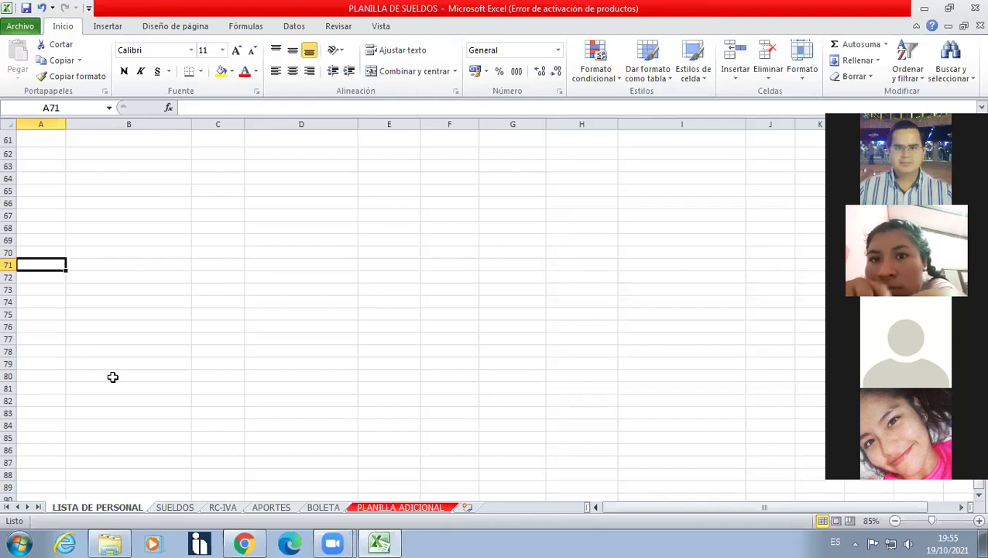
- Enter headers NO., NOMBRE COMPLETO, C.I., CARGO and SECCION in A71:E71
type("NO.")
key("Tab")
type("NOMBRE ")
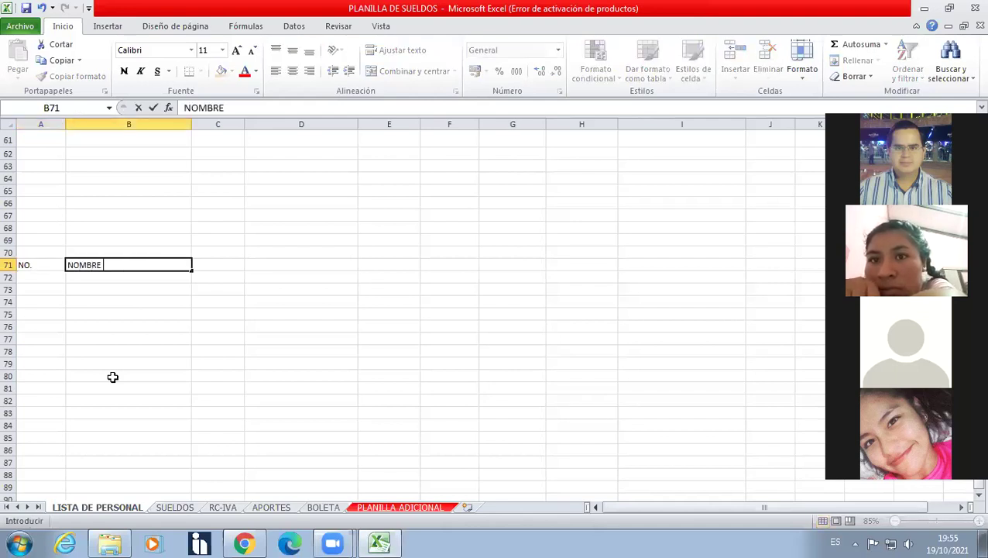
type("COMPLETO")
key("Tab")
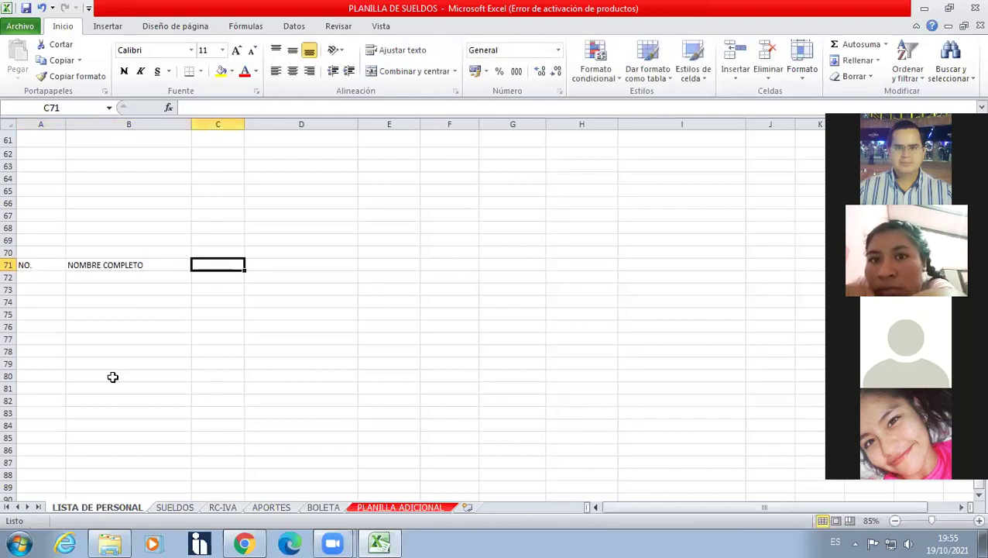
type("C.I.")
key("Tab")
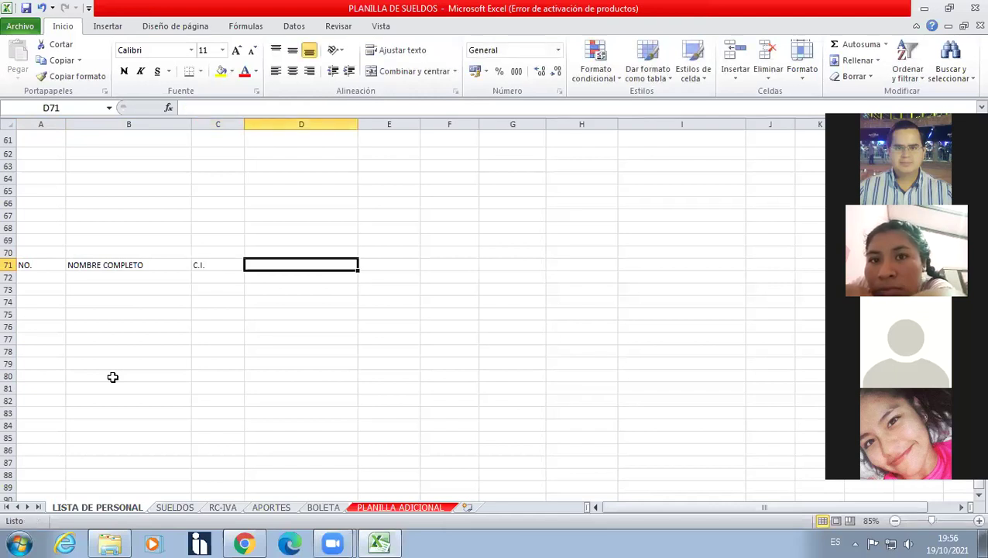
type("CARGO")
key("Tab")
type("SECCION")
key("Tab")
- Add headers FECHA ING., NIVEL, SALARIO and DDD in F71:I71, then select A71:I71
type("FECHA ING.")
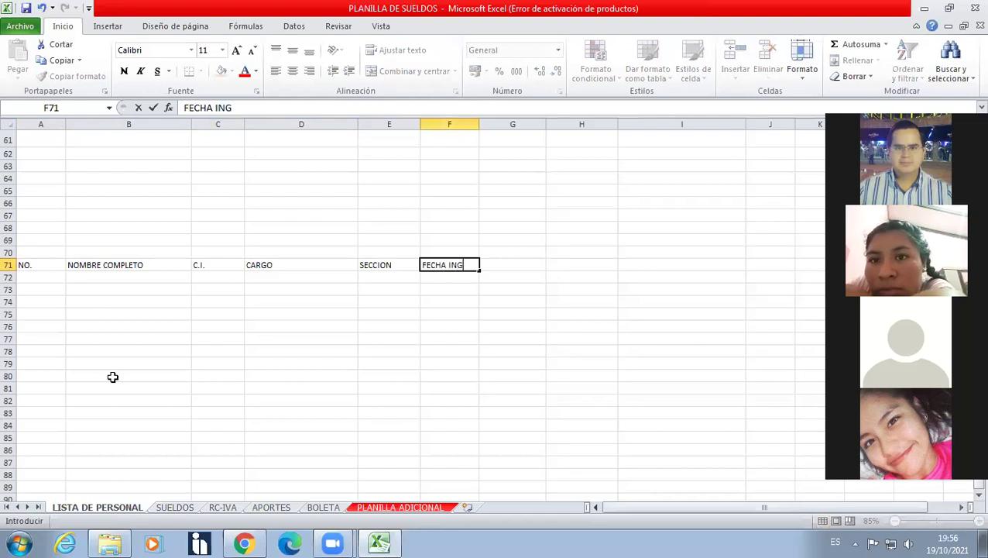
key("Tab")
type("NIVEL")
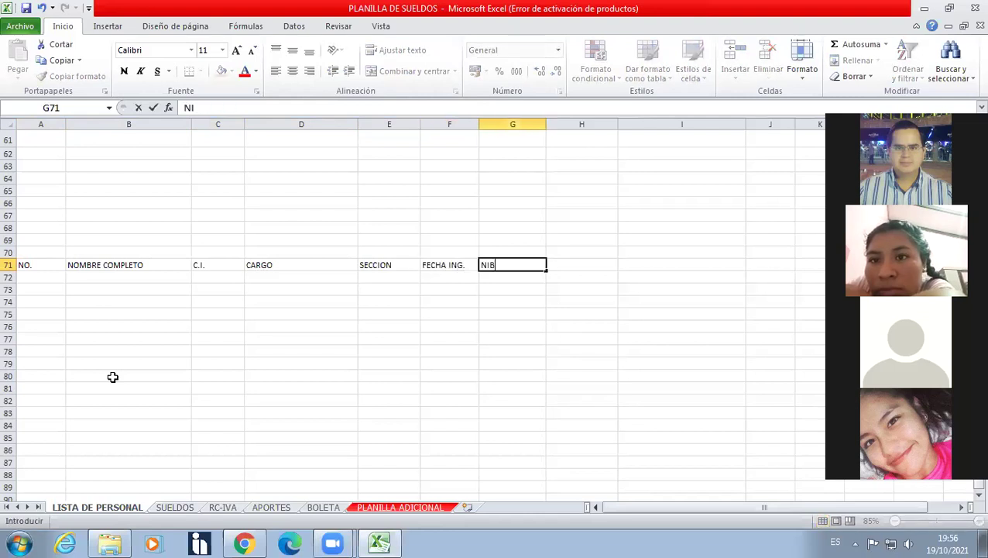
key("Tab")
type("SALARIO")
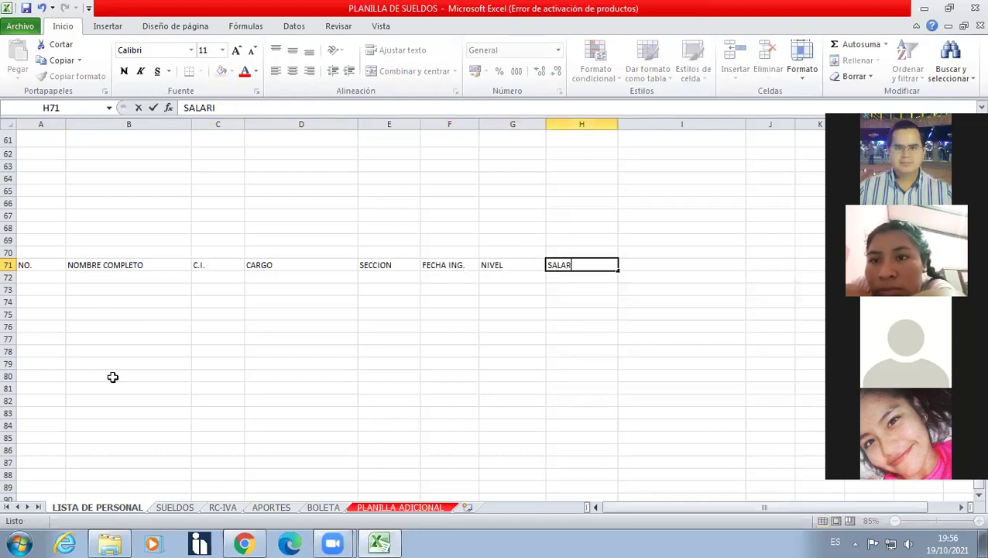
key("Tab")
type("DDD")
key("Down")
key("Left")
key("Left")
key("Left")
key("Left")
key("Left")
key("Left")
key("Left")
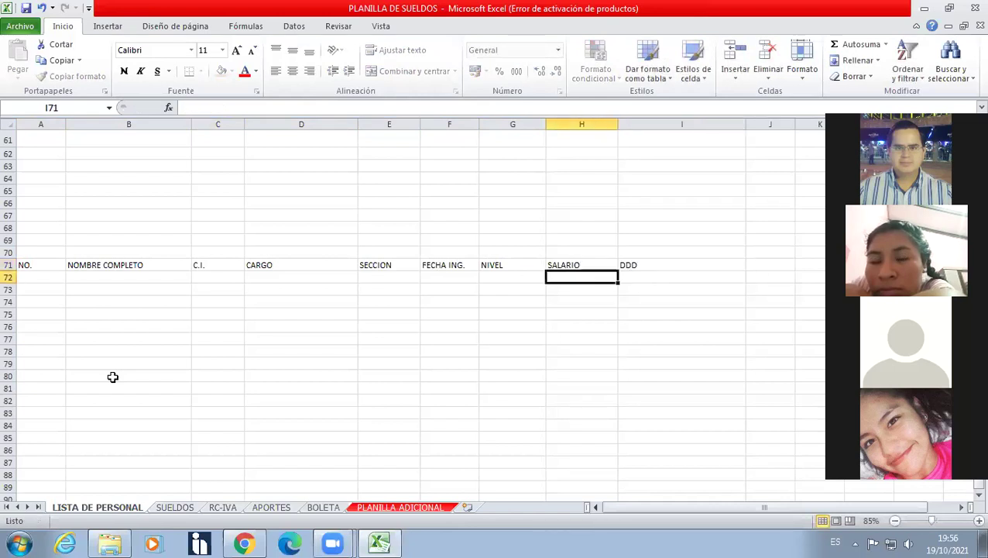
key("Up")
key("shift+Right")
key("shift+Right")
key("shift+Right")
key("shift+Right")
key("shift+Right")
key("shift+Right")
key("shift+Right")
key("shift+Right")
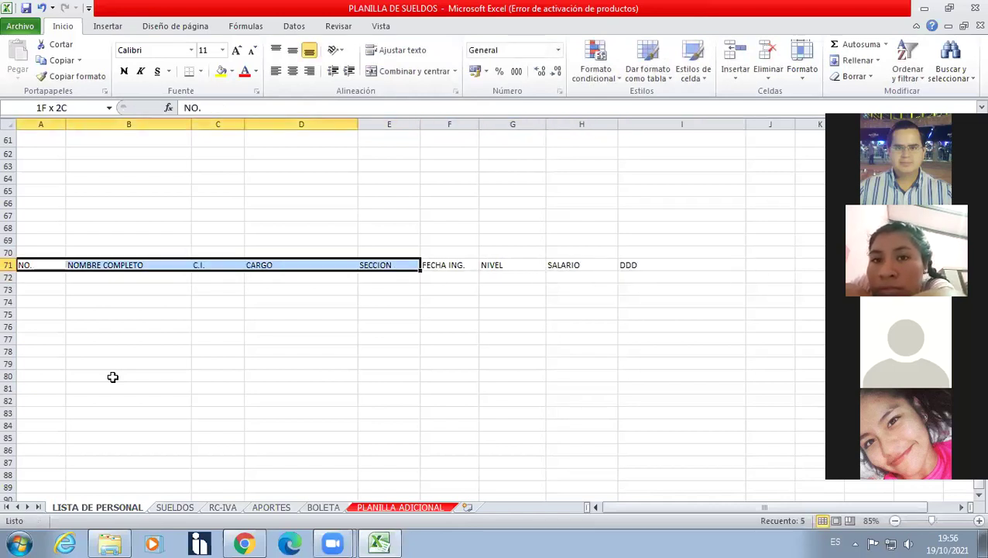
- Format the A71:I71 headers bold, centred, yellow-filled with all borders
left_click(200, 71)
left_click(224, 188)
left_click(292, 70)
left_click(125, 73)
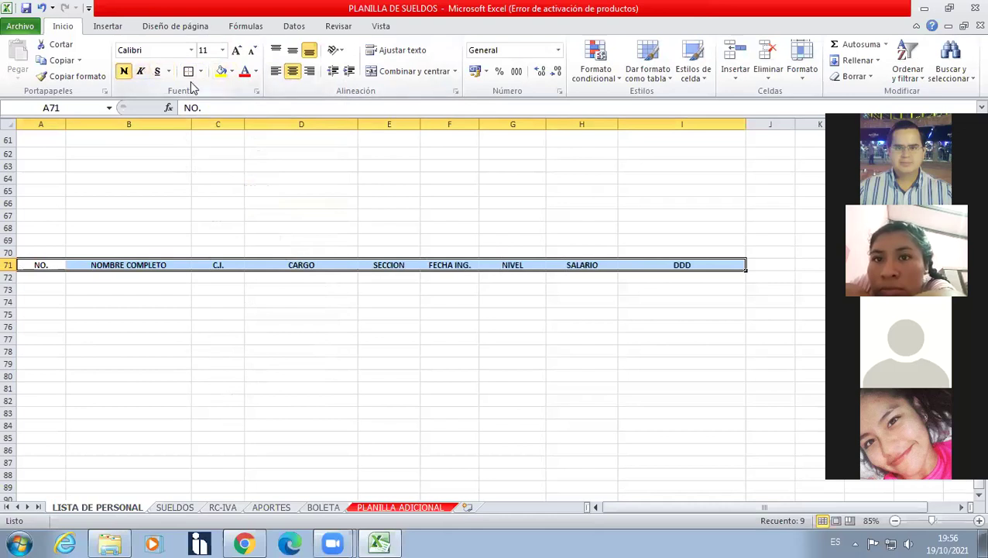
left_click(220, 71)
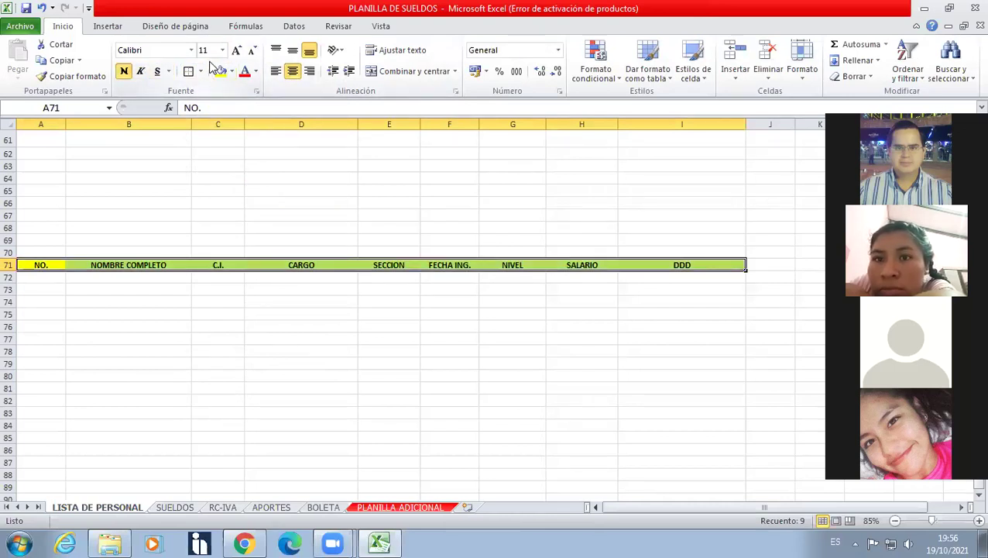
left_click(201, 71)
left_click(198, 183)
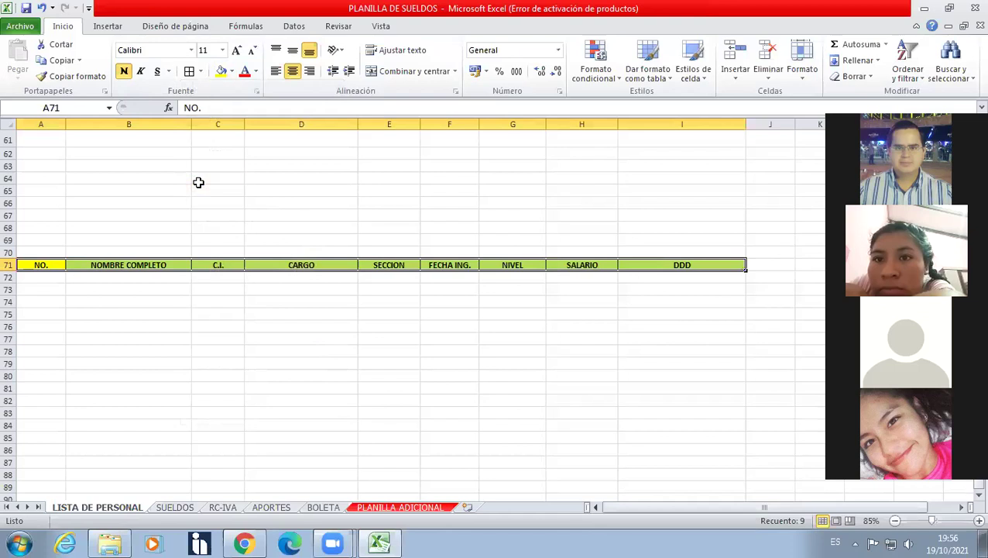
- Apply all borders to the empty rows A72:I76 beneath the headers
key("Down")
key("shift+Down")
key("shift+Down")
key("shift+Down")
key("shift+Down")
key("shift+Right")
key("shift+Right")
key("shift+Right")
key("shift+Right")
key("shift+Right")
key("shift+Right")
key("shift+Right")
key("shift+Right")
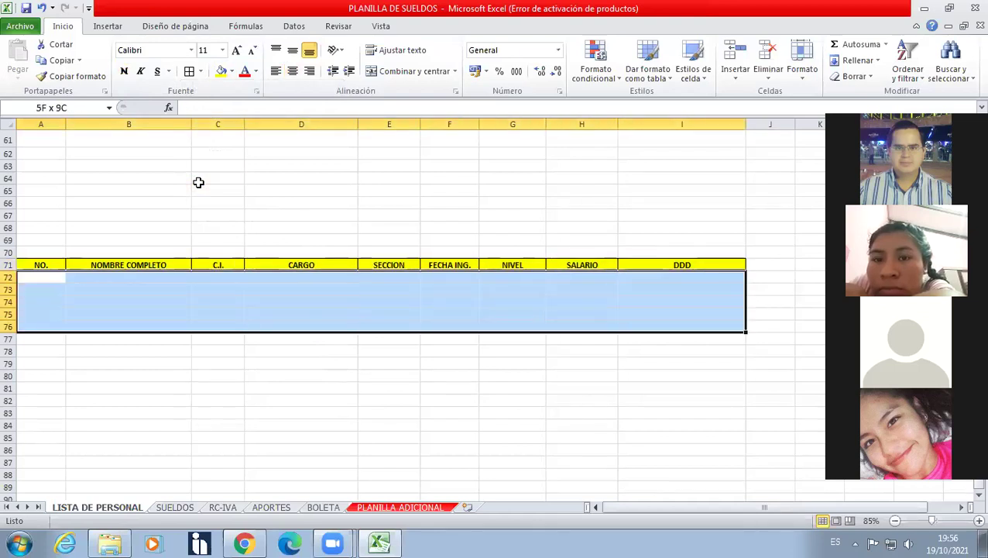
left_click(190, 72)
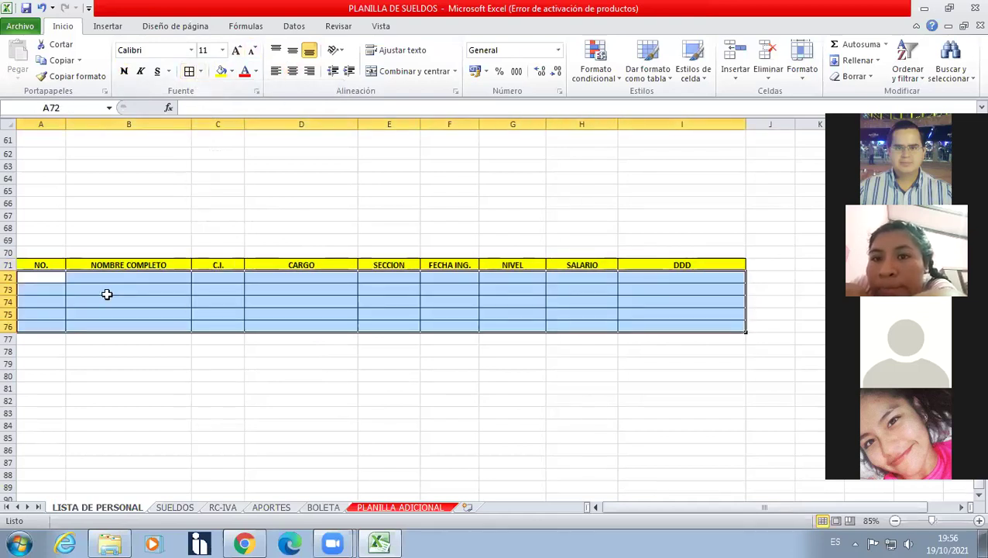
left_click(62, 277)
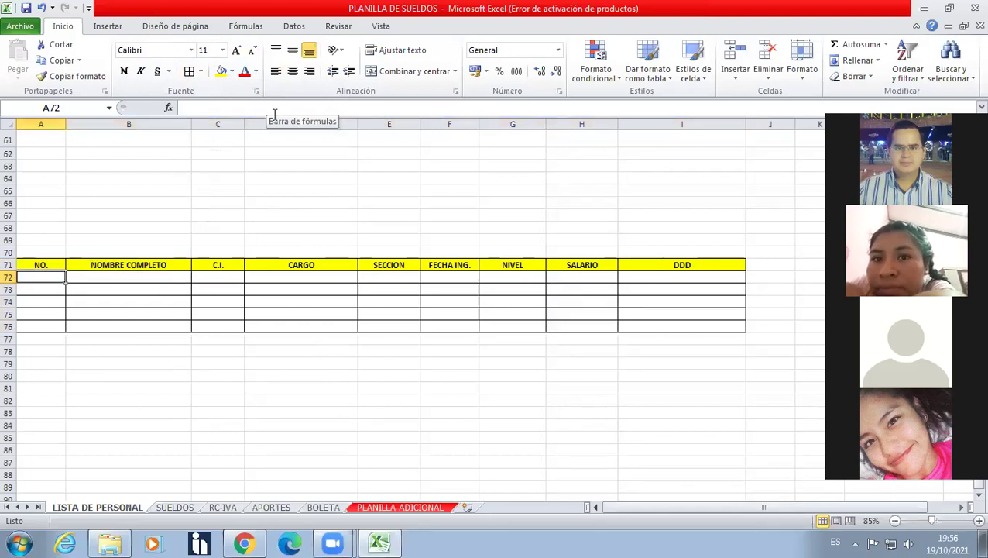
- Number the table rows 1 to 4 in cells A72:A75
type("1")
key("Return")
type("2")
key("Return")
type("3")
key("Return")
type("4")
- Fill the name and C.I. columns with placeholder text like DF, SDF, FAF, DSF, SFDS
key("Return")
key("Return")
key("Up")
key("Up")
key("Up")
key("Up")
key("Up")
key("Right")
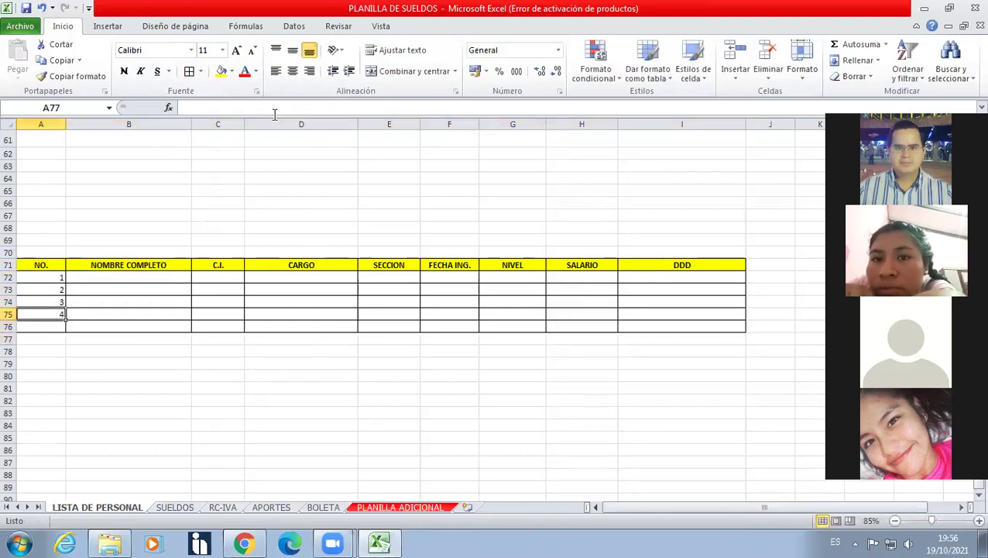
type("DF")
key("Return")
type("SDF")
key("Return")
type("SDF")
key("Return")
type("FAF")
key("Return")
key("Up")
key("Up")
key("Up")
key("Up")
key("Right")
type("DSF")
key("Return")
type("SFDS")
key("Return")
type("FD\tFF\tAFA\tFD\tAF")
key("Up")
- Add more placeholder text such as ADSFSDAF and AFDDF, then return to cell A1
type("DF")
key("Left")
type("ADSFSDAF")
key("Down")
key("Left")
type("F\tAF\tFD\tASF\tA\tSF")
key("Up")
key("Left")
key("Left")
key("Left")
type("AFDDF")
key("Left")
key("Down")
key("Down")
key("Up")
key("Up")
key("Up")
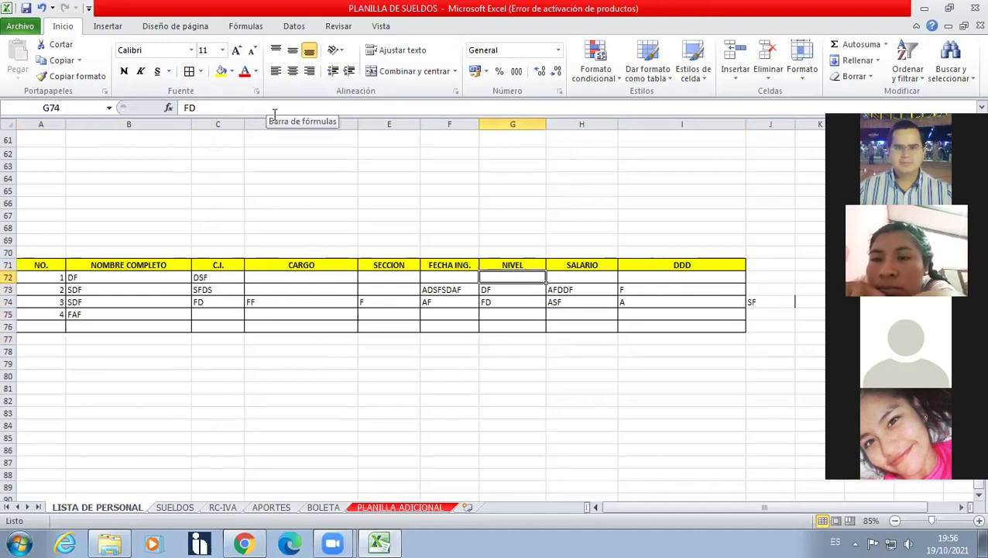
key("ctrl+Home")
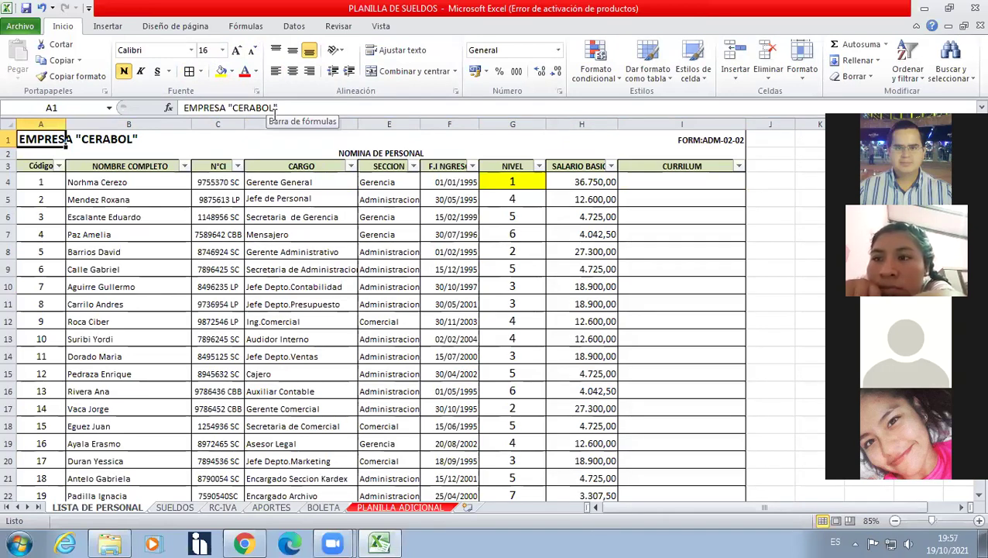
- Move to CURRILUM cell I4 and expand the formula bar to several lines
key("Down")
key("Down")
key("Down")
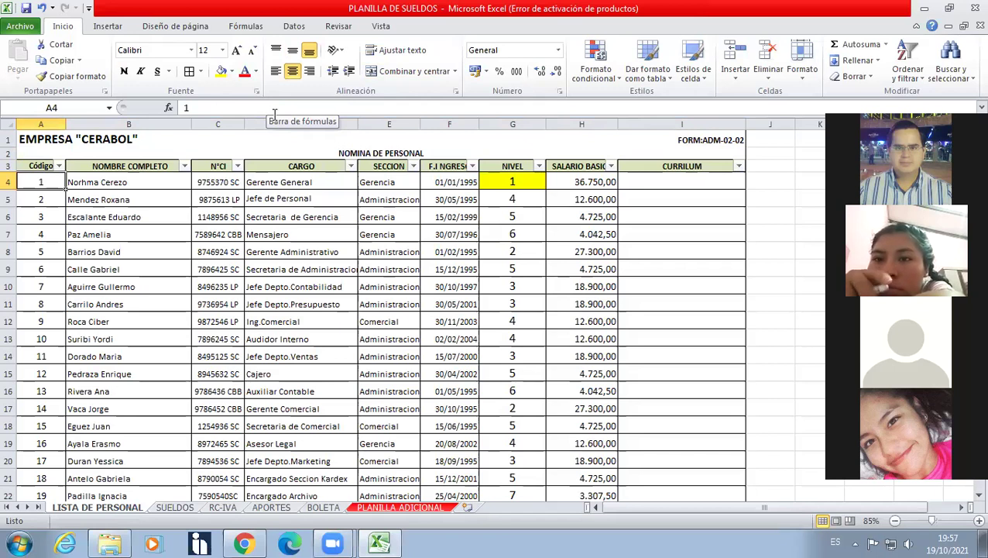
key("Right")
key("Right")
key("Right")
key("Right")
key("Right")
key("Right")
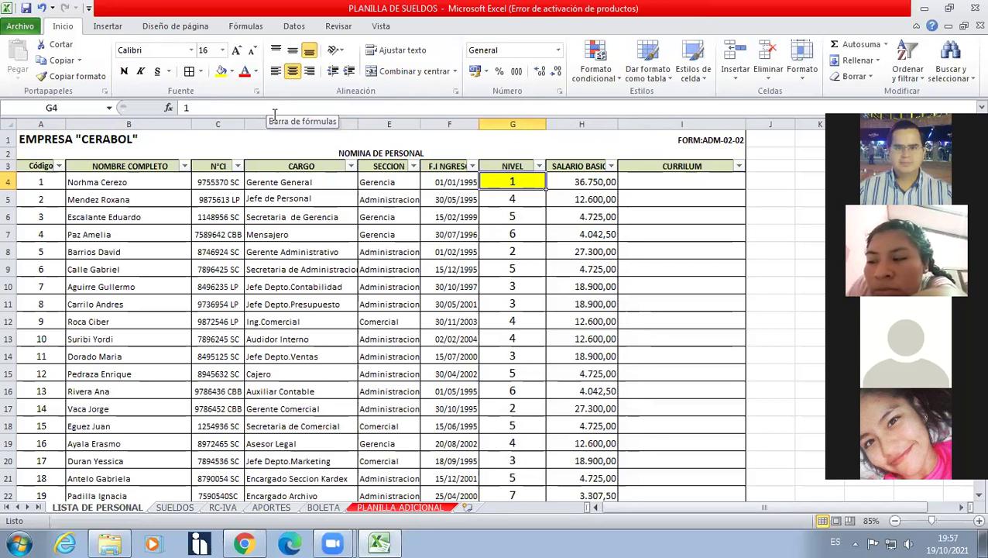
key("Right")
key("Right")
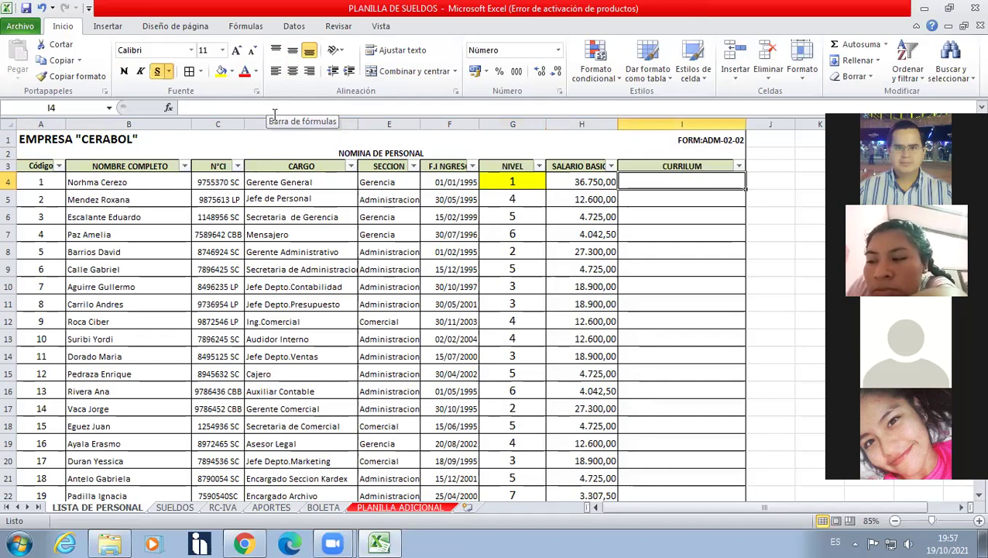
scroll(309, 178, "down", 2)
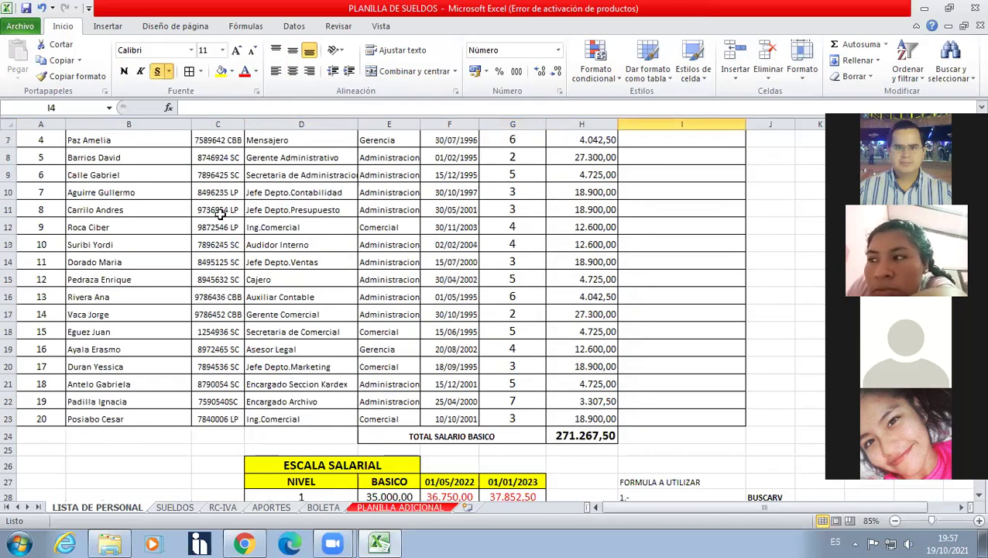
scroll(14, 214, "up", 1)
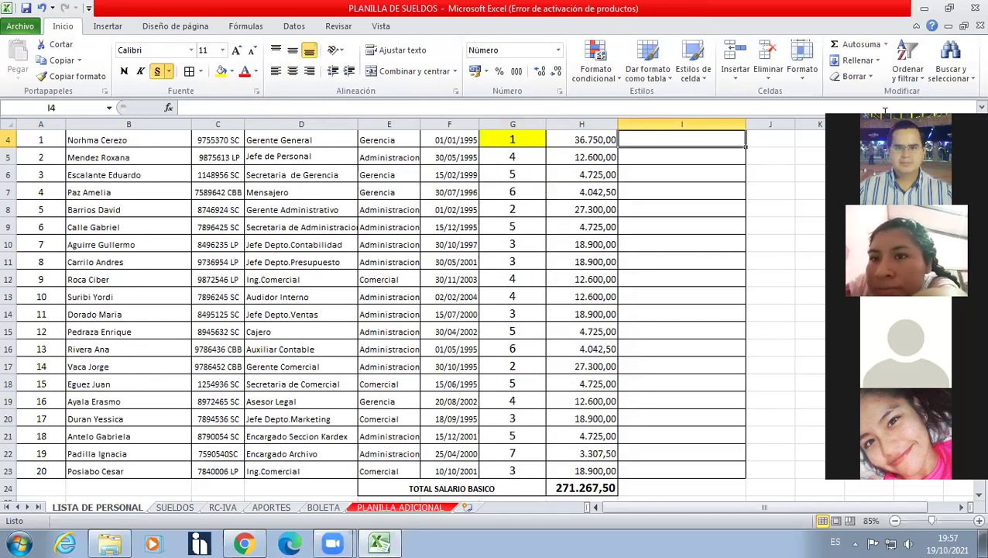
left_click(969, 107)
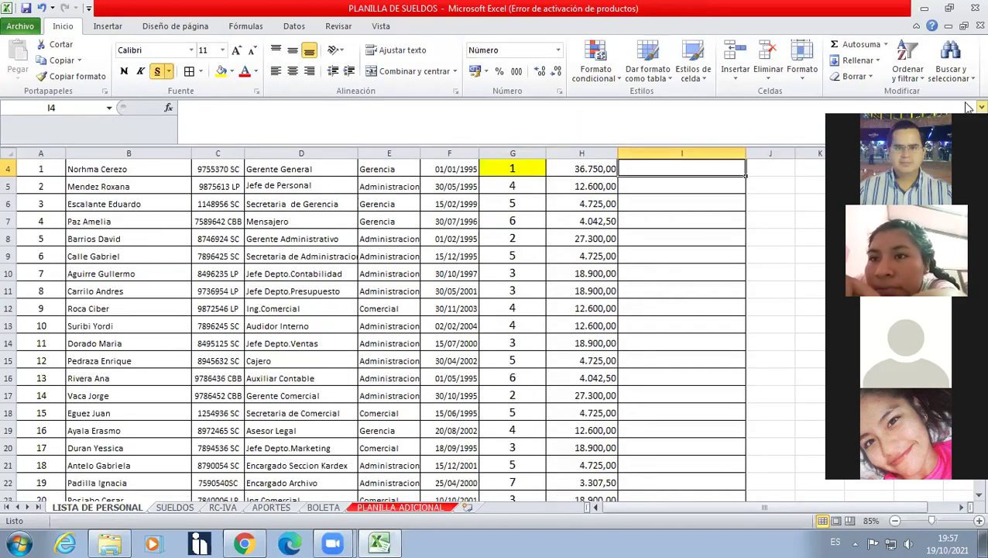
- Hide row 14 of the personnel list
left_click(414, 343)
key("shift+space")
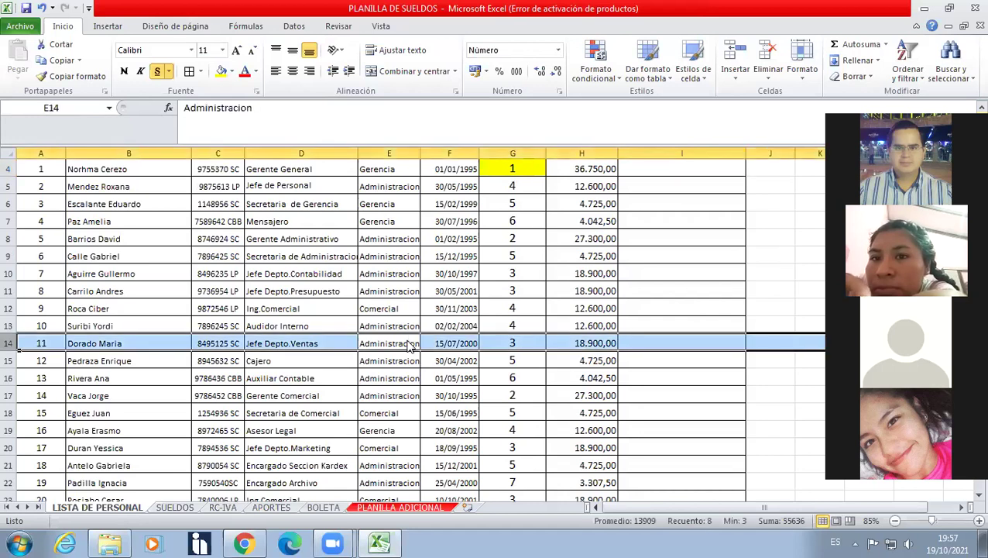
right_click(413, 343)
left_click(425, 314)
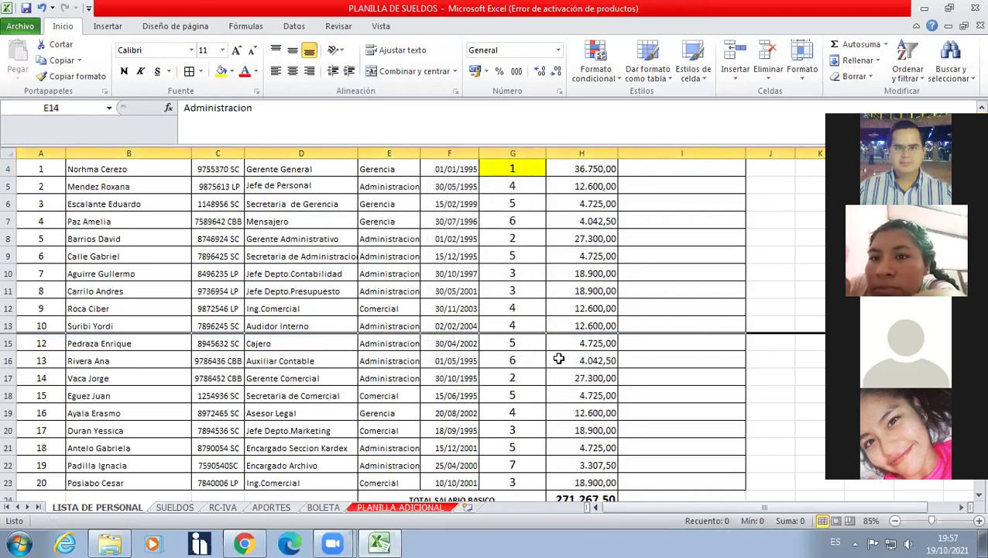
- Unhide row 14 by selecting rows 13 to 17 and choosing Mostrar
left_click(558, 357)
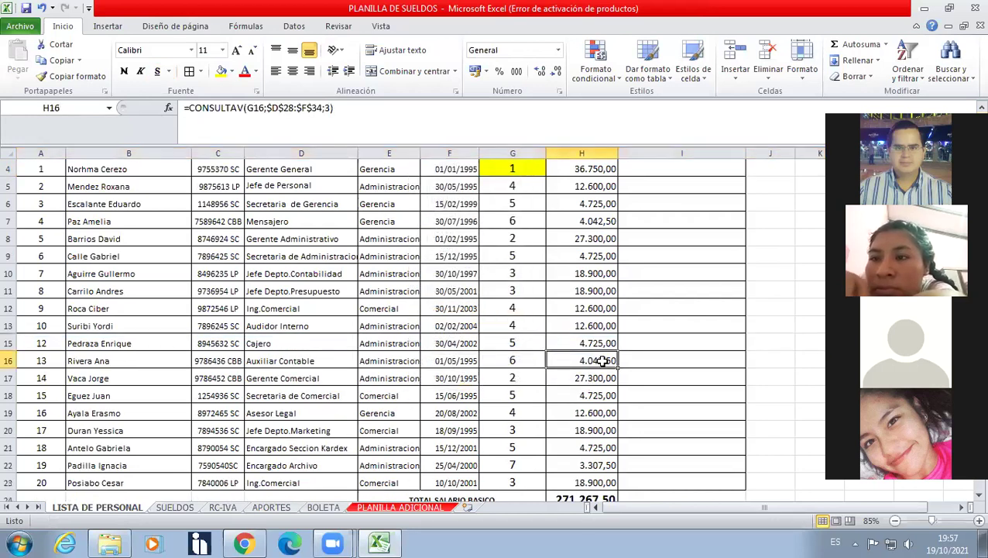
left_click_drag(10, 343, 10, 381)
left_click_drag(10, 326, 9, 379)
right_click(22, 357)
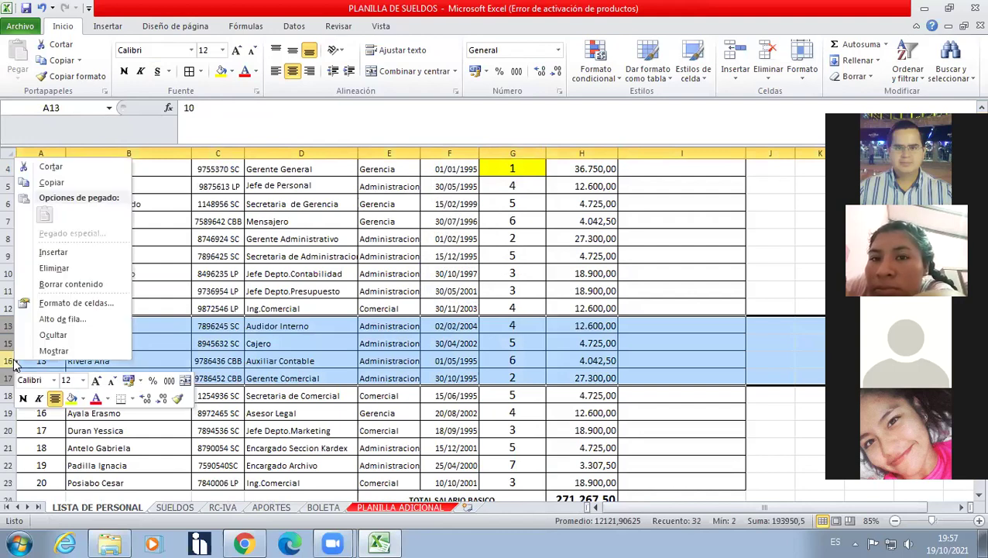
left_click(53, 351)
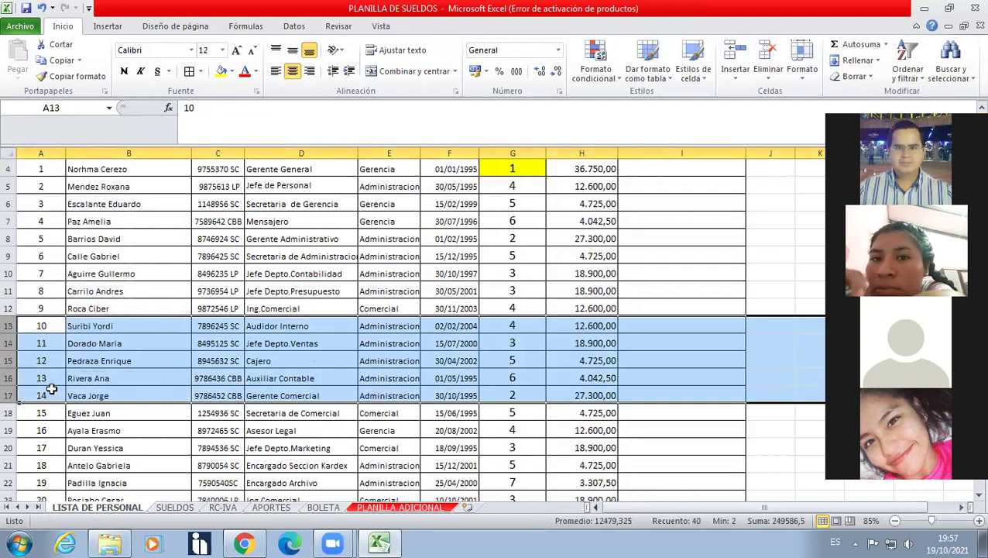
- Hide rows 12 to 15, covering employees 9 through 12
left_click_drag(10, 308, 10, 378)
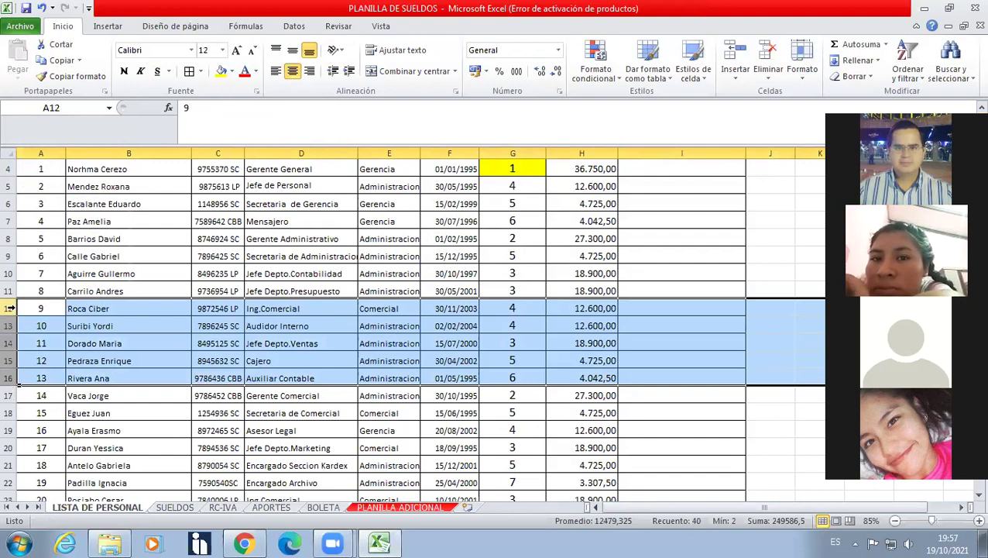
left_click_drag(10, 308, 10, 358)
right_click(49, 355)
left_click(89, 324)
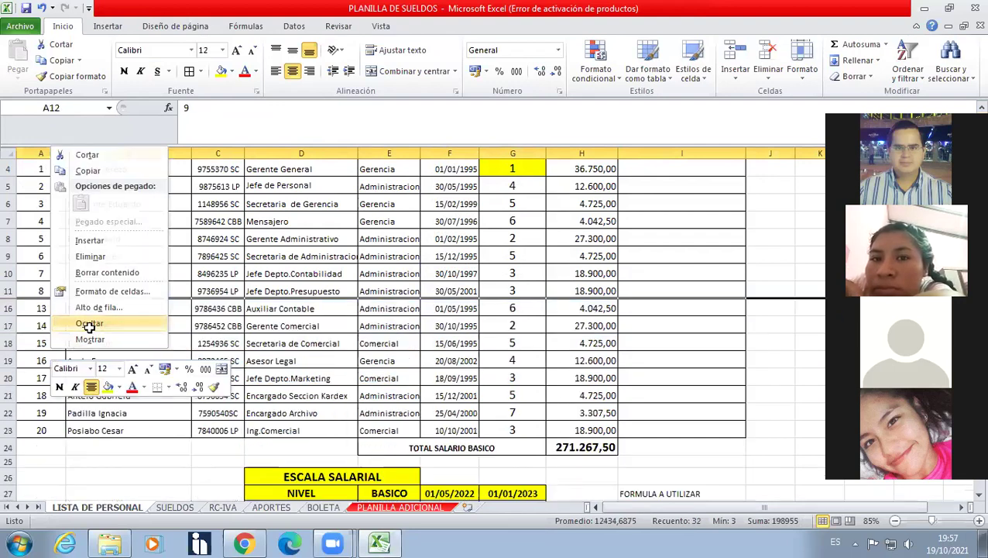
left_click(186, 378)
left_click(688, 221)
- Type a label of CURRICULUM plus the first employee's name into cell I4
key("Up")
key("Up")
key("Up")
key("Up")
key("Down")
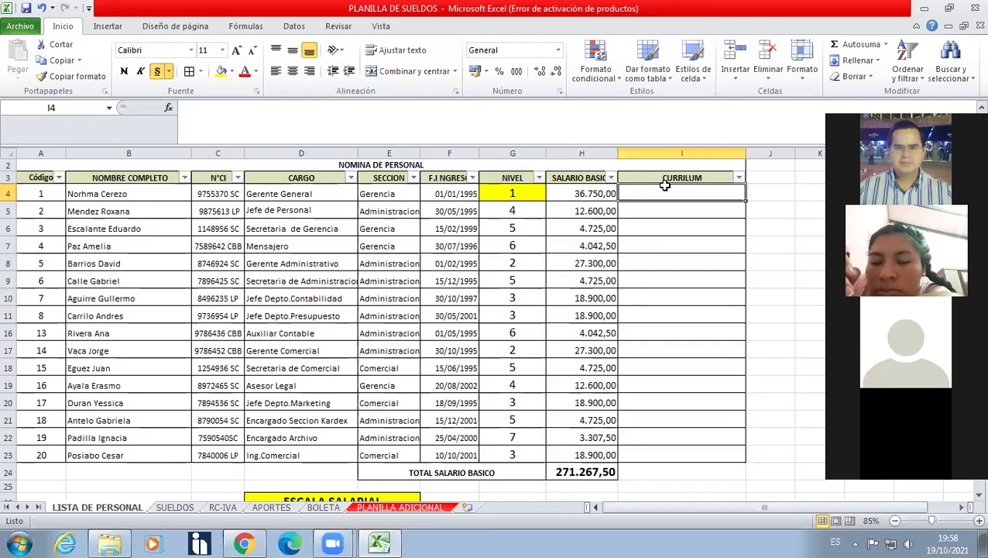
type("CURRICULUM ")
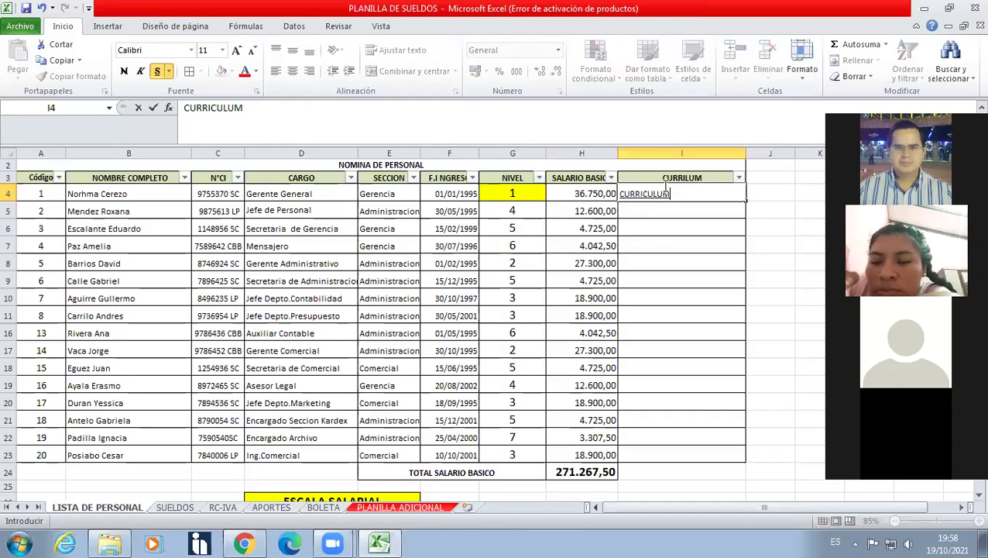
type("NORH")
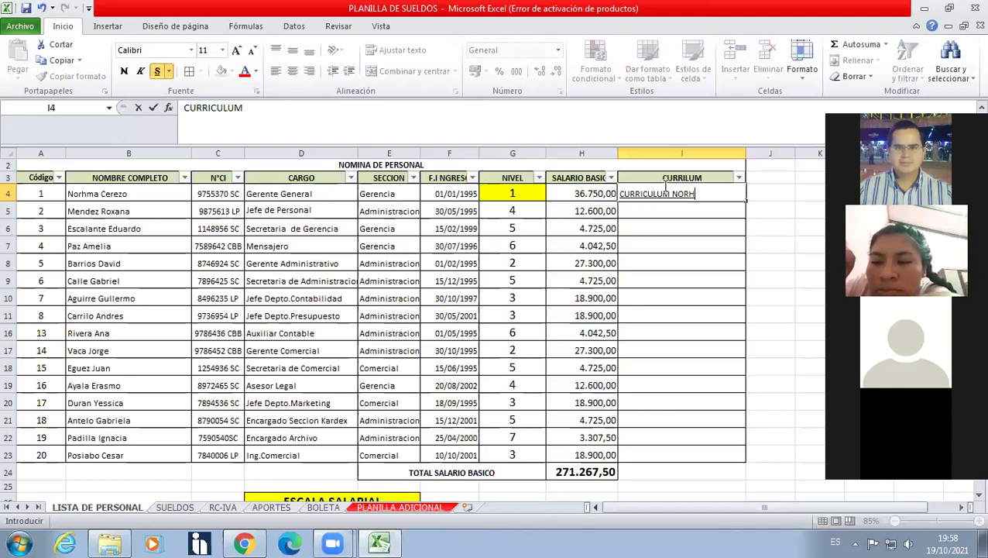
type("MA")
key("Return")
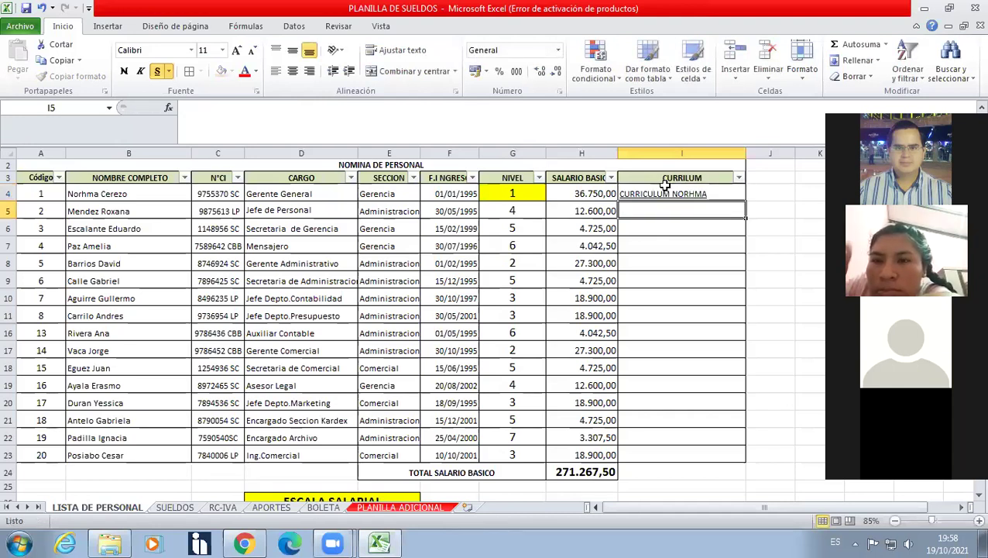
- Hyperlink cell I4 to COMBINACION DE TECLAS.docx in the 1 - 2020 SEMESTRE folder
left_click(665, 192)
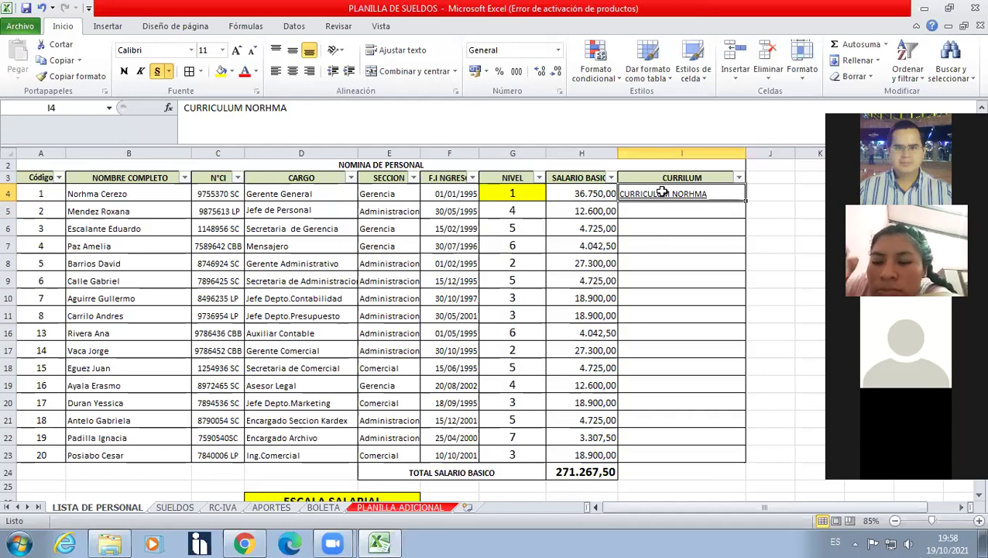
right_click(662, 192)
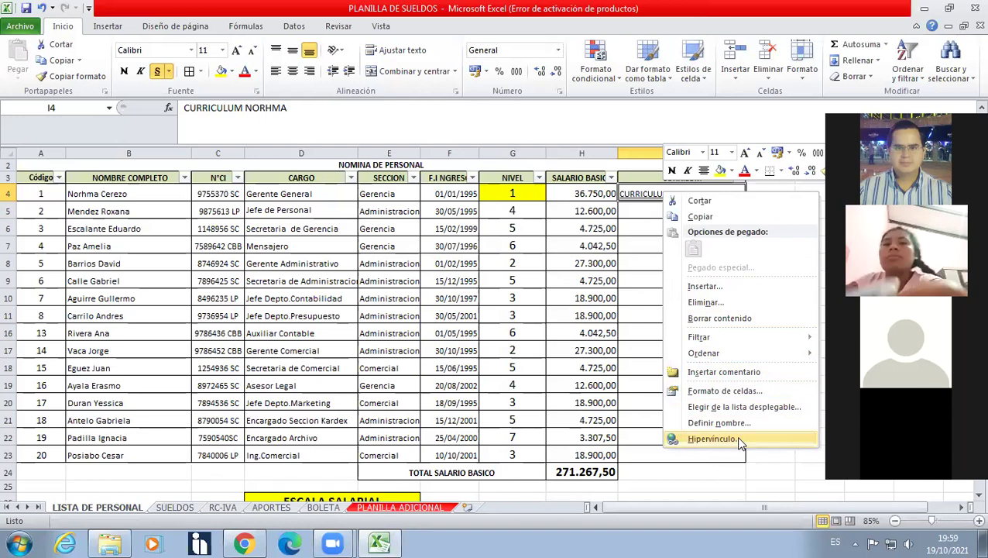
left_click(712, 439)
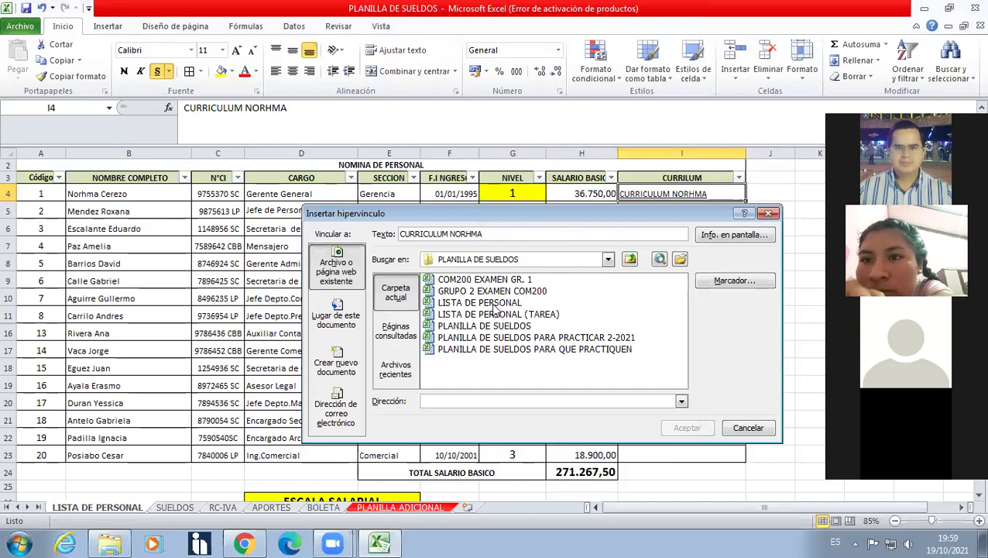
left_click(630, 259)
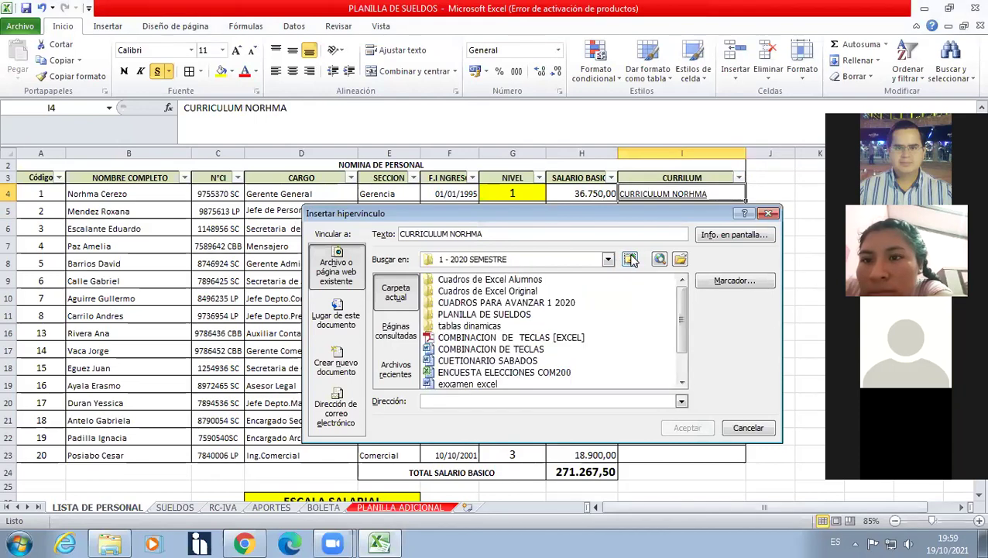
left_click(471, 350)
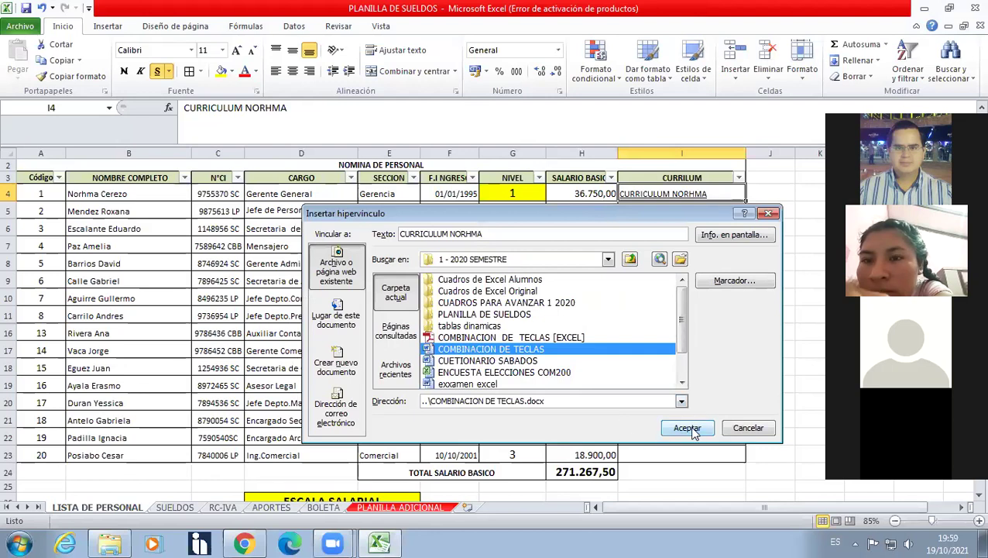
left_click(693, 431)
left_click(643, 213)
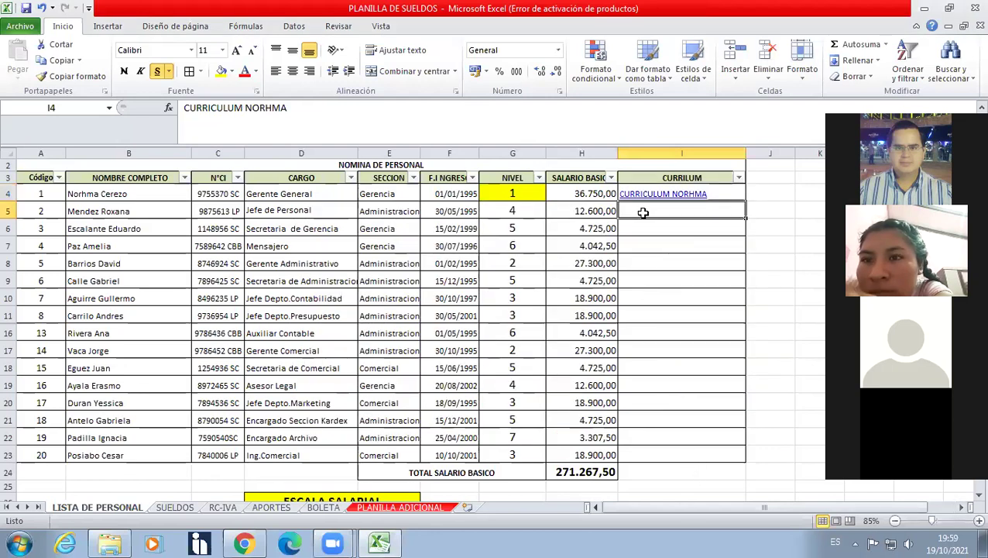
- Label cell I5 with CURRICULUM plus the second employee's name and begin a hyperlink
type("CUR")
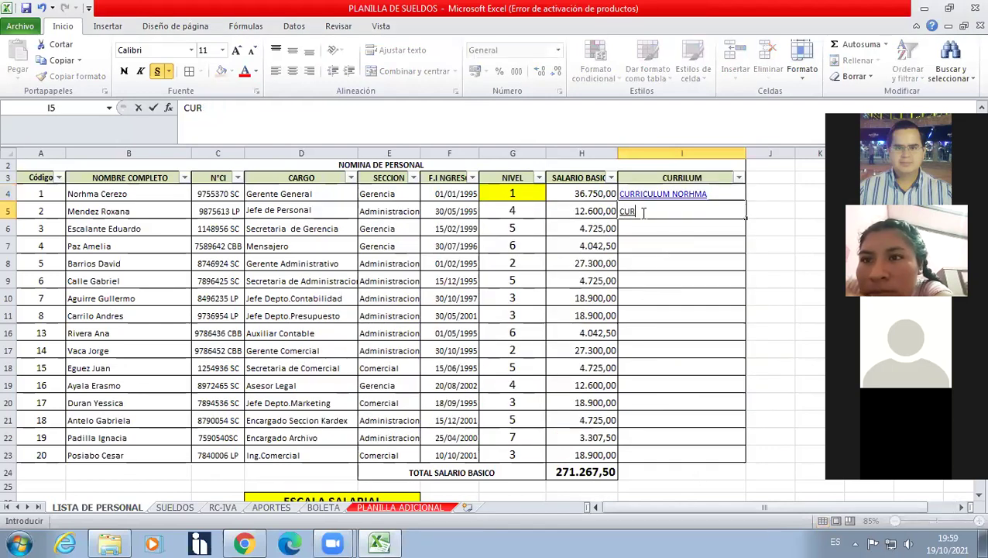
type("RICULUM ROXANA")
key("Return")
right_click(642, 215)
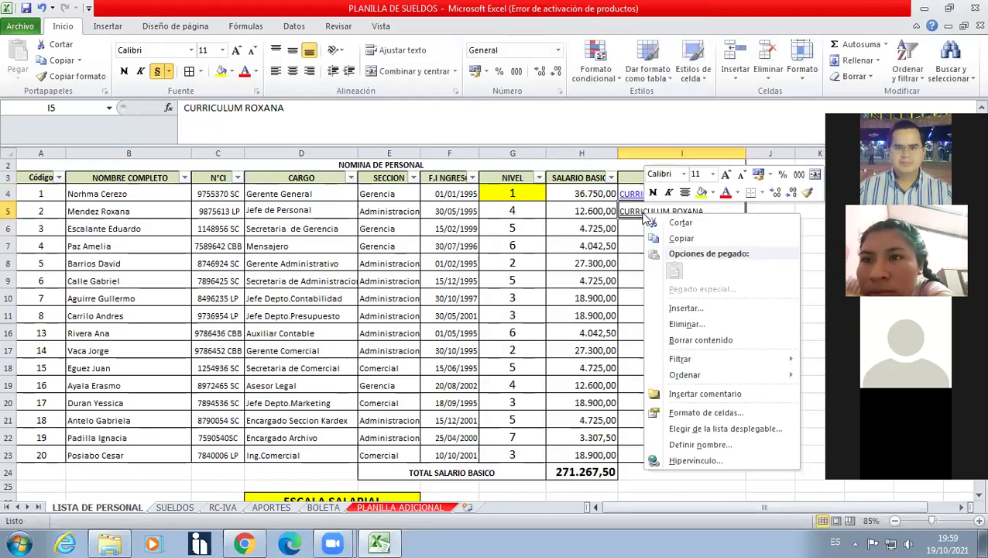
right_click(637, 212)
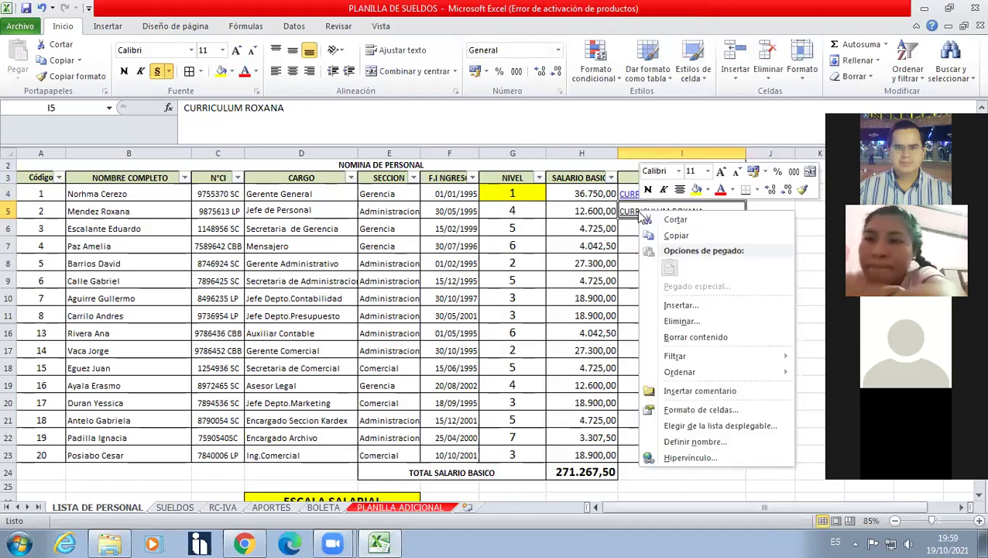
left_click(697, 458)
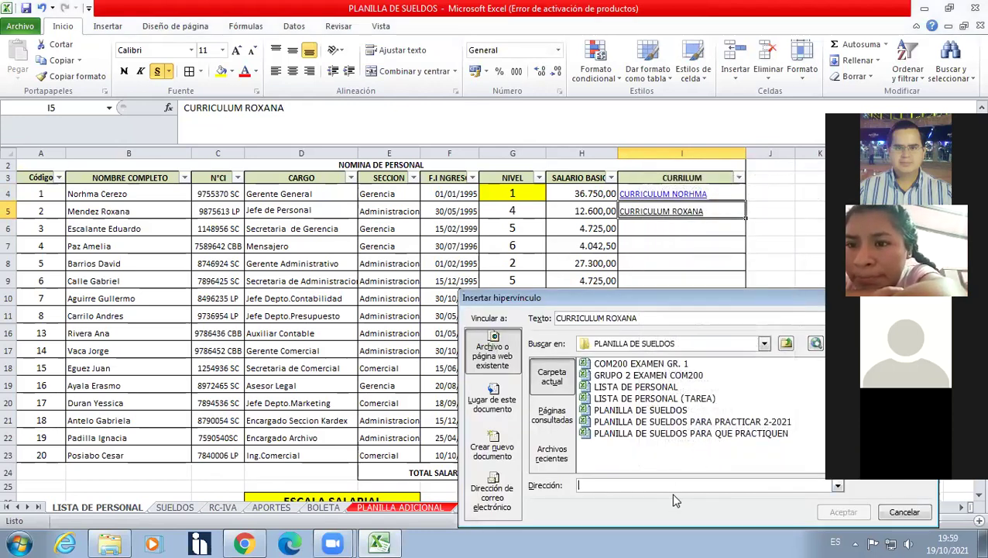
- Link I5 to the CUETIONARIO SABADOS Word document, then select cells I6:I23
left_click_drag(761, 296, 648, 245)
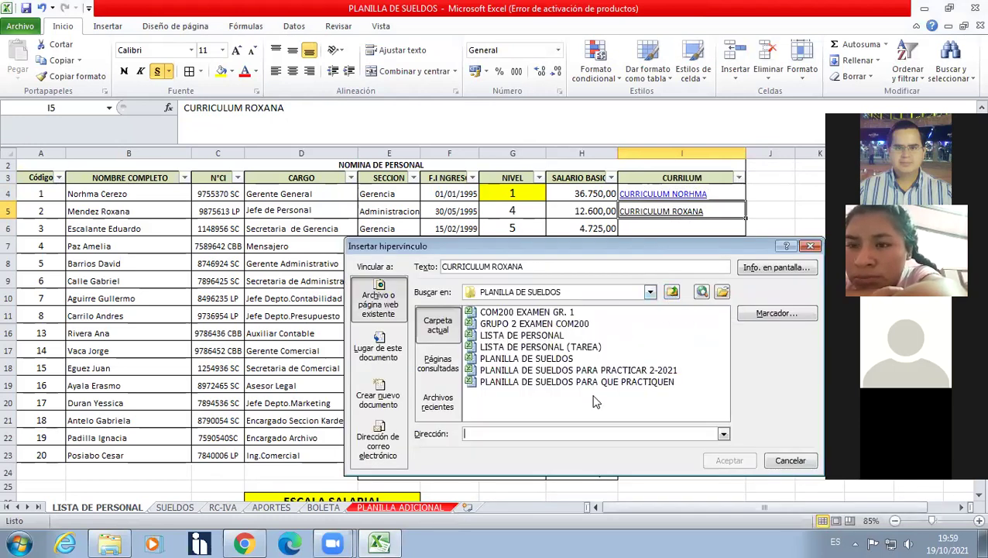
left_click(673, 291)
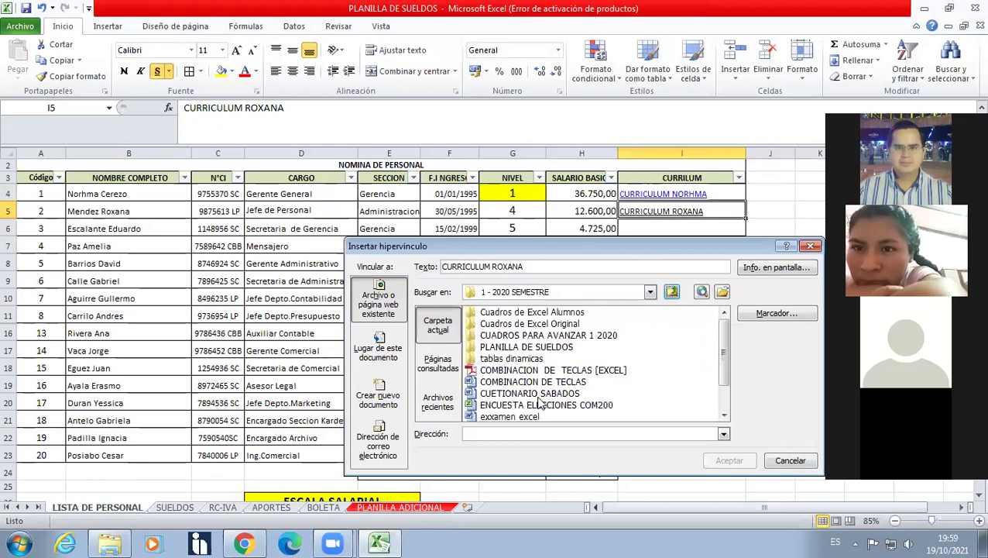
left_click(540, 383)
scroll(541, 397, "down", 1)
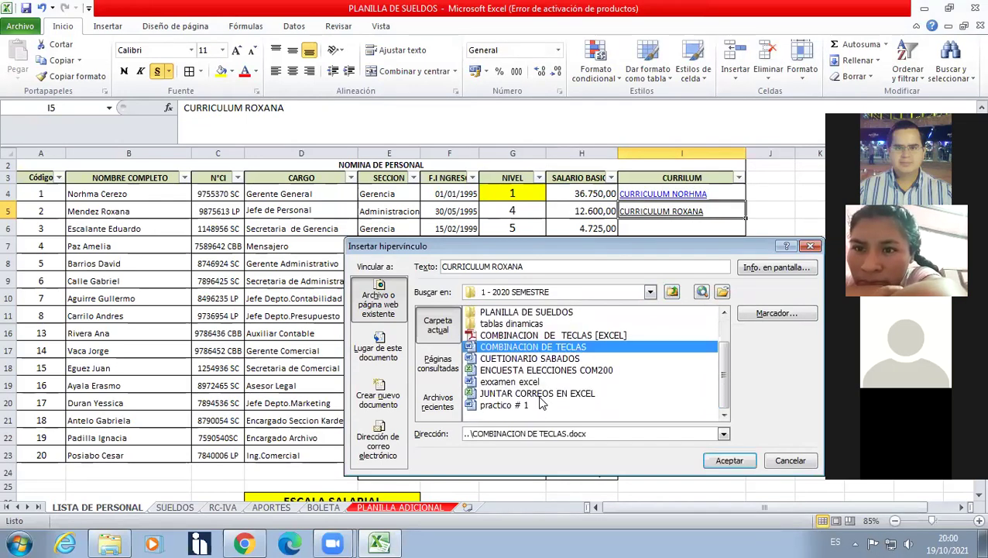
scroll(517, 402, "up", 1)
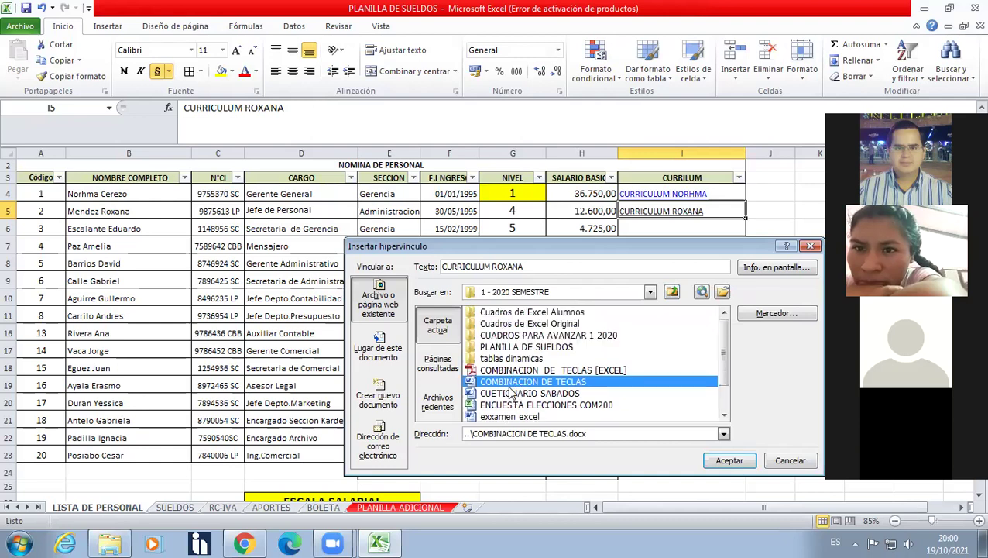
left_click(507, 395)
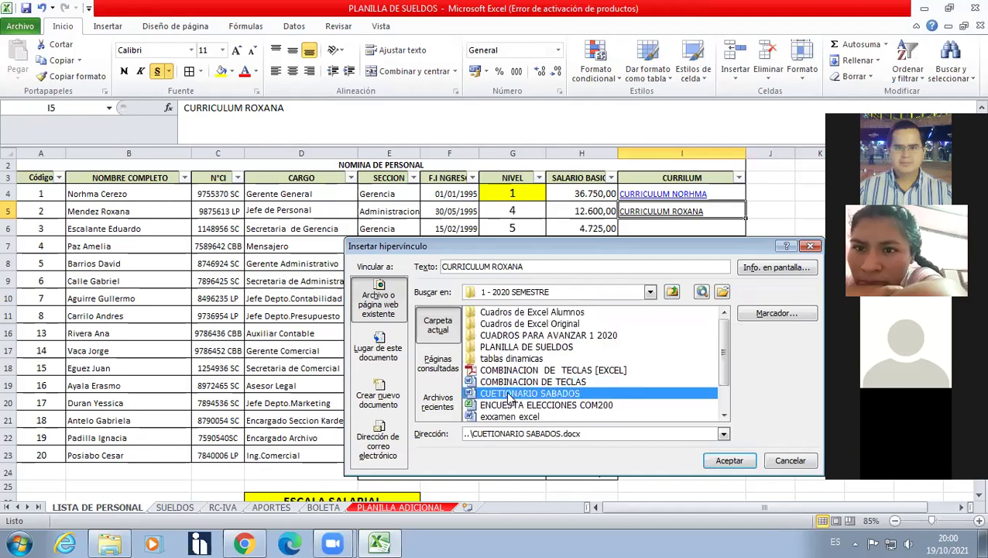
left_click(728, 460)
left_click(649, 329)
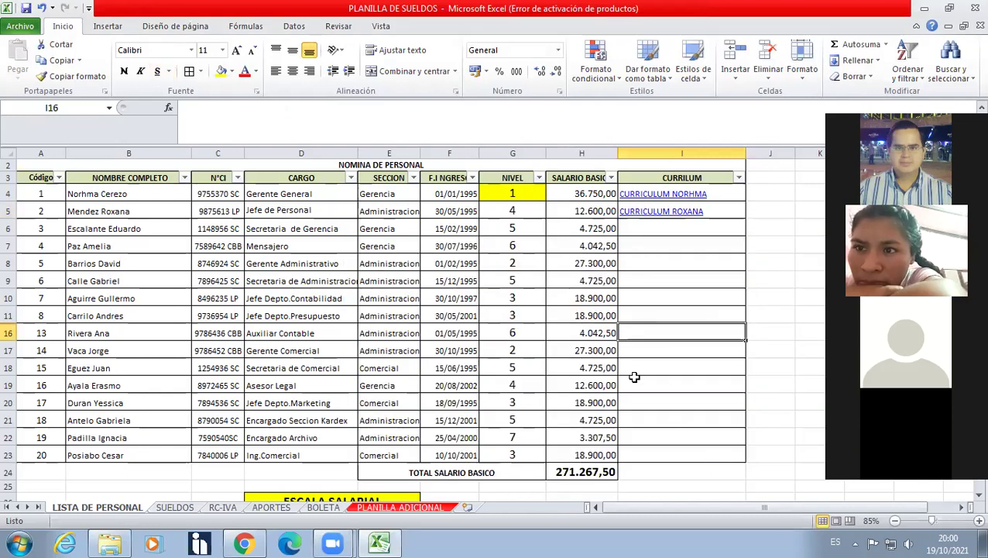
left_click_drag(671, 226, 671, 450)
- Open the CURRICULUM NORHMA link, review the COMBINACION DE TECLAS document in Word, then close it
left_click(672, 451)
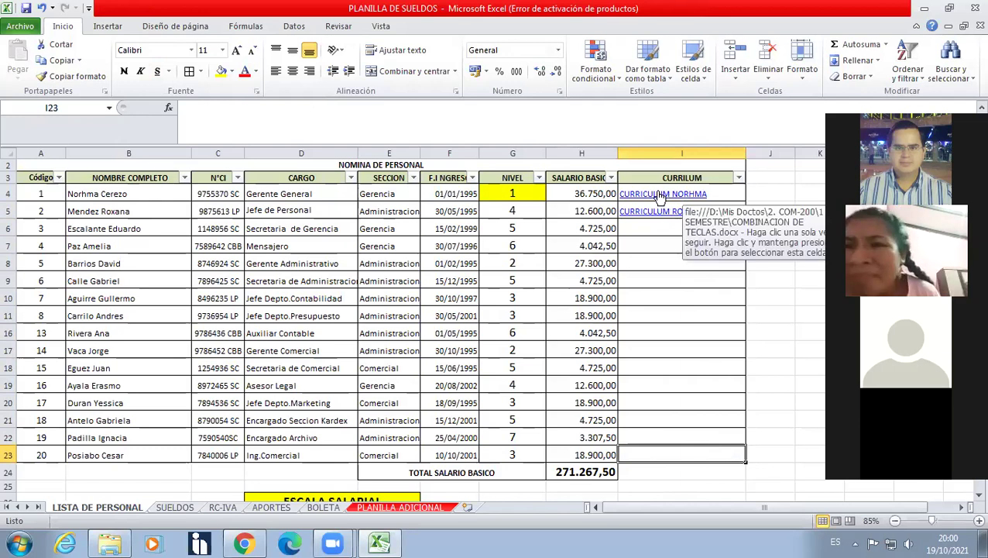
left_click(659, 196)
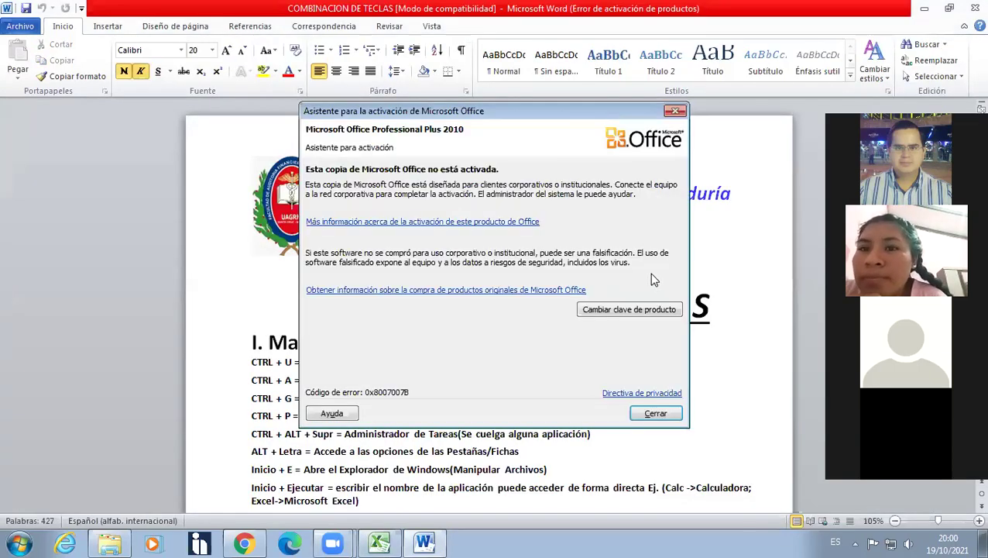
left_click(655, 413)
left_click(446, 304)
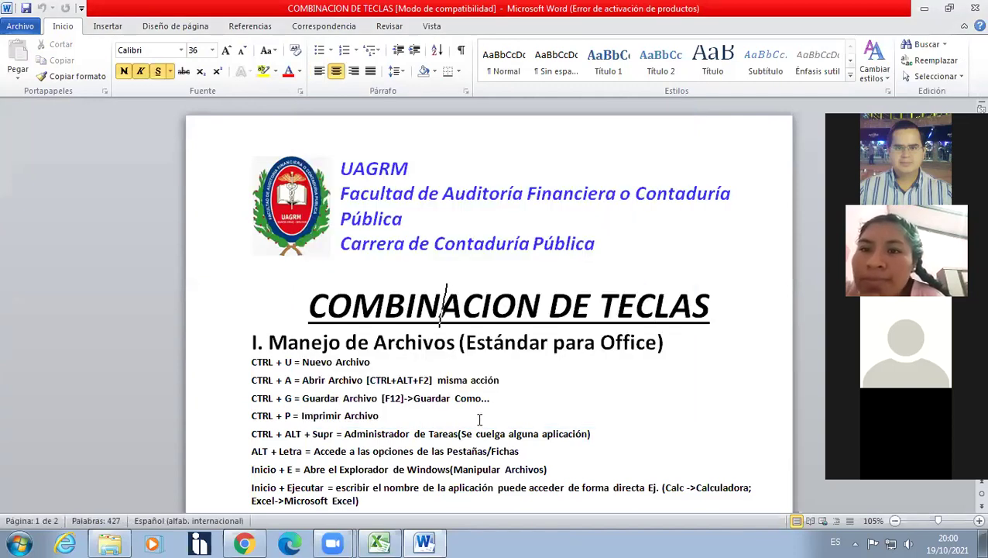
scroll(489, 382, "down", 2)
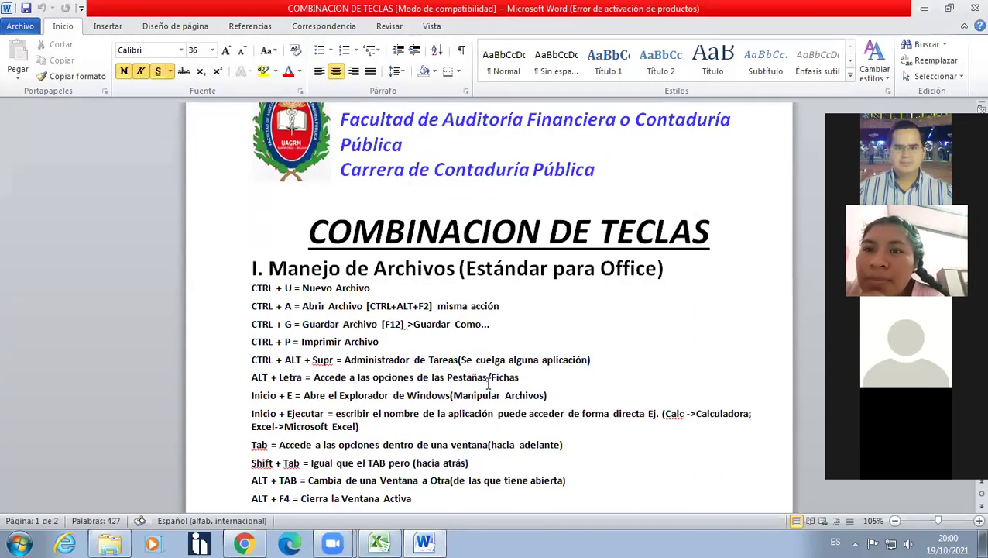
scroll(488, 381, "down", 9)
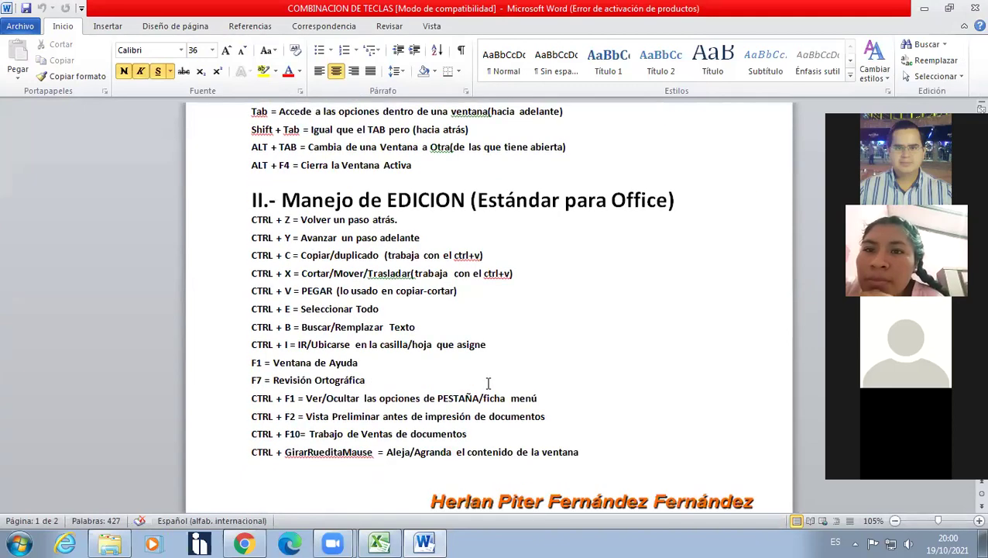
scroll(488, 382, "down", 4)
scroll(488, 387, "down", 16)
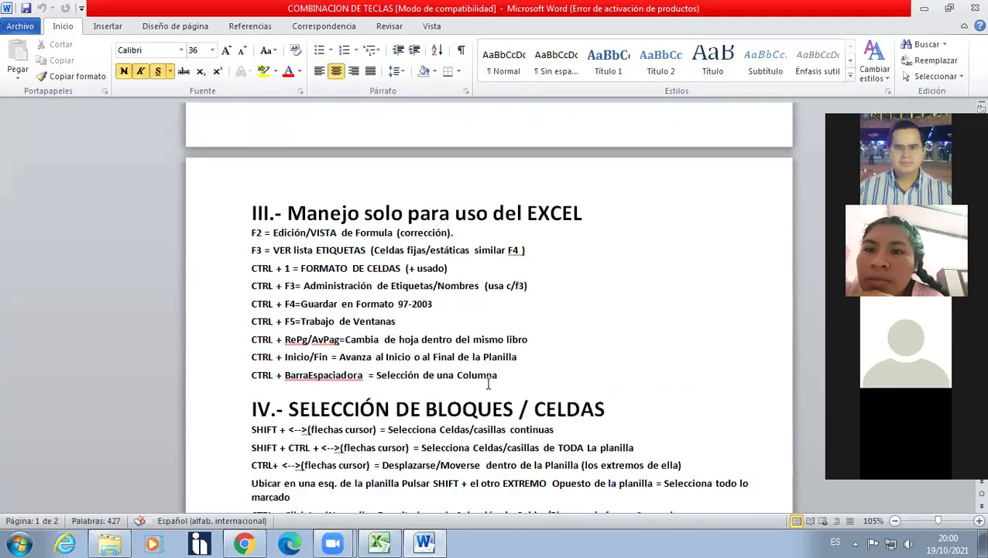
scroll(489, 385, "up", 20)
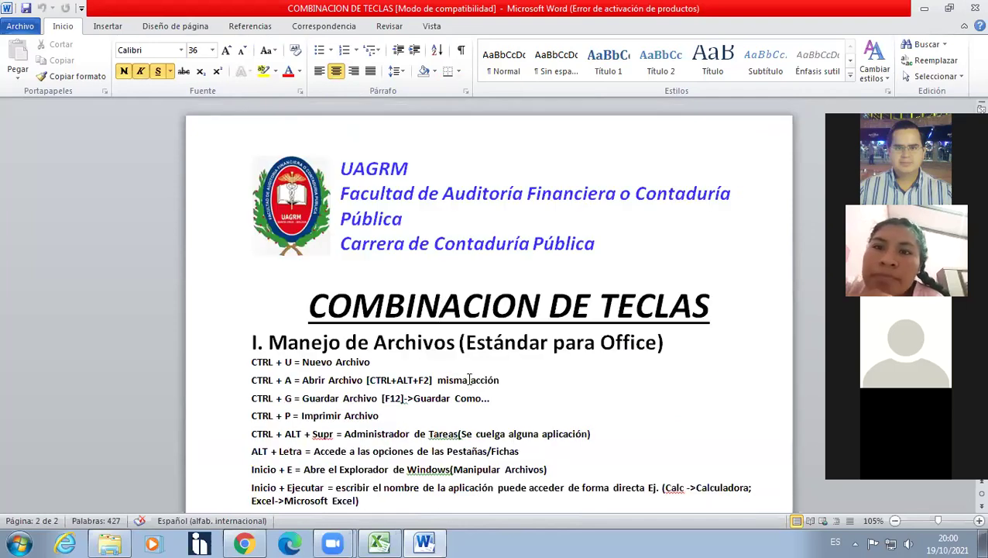
left_click(975, 8)
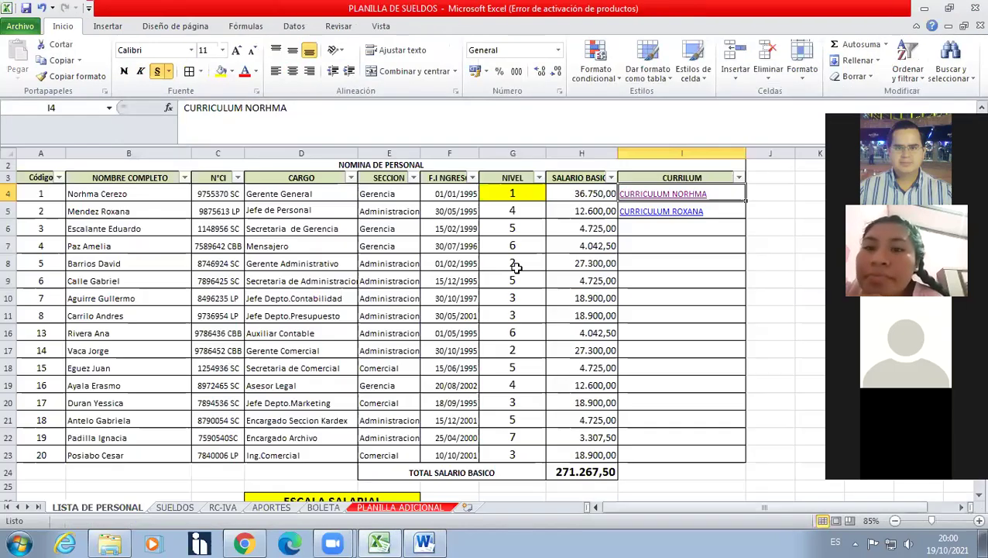
- Open the CURRICULUM ROXANA link, review CUESTIONARIO SABADOS in Word, then close it
left_click(656, 211)
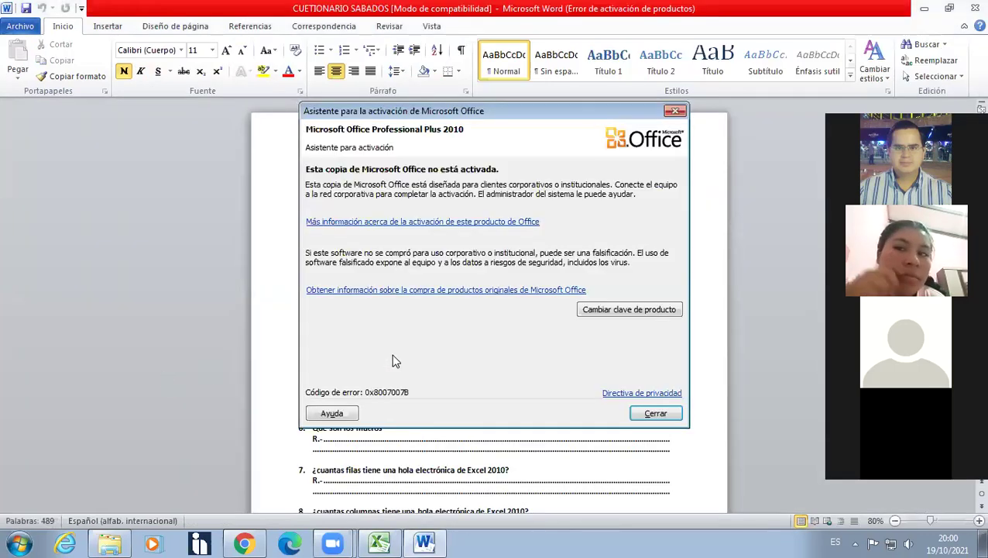
left_click(651, 412)
scroll(369, 404, "down", 12)
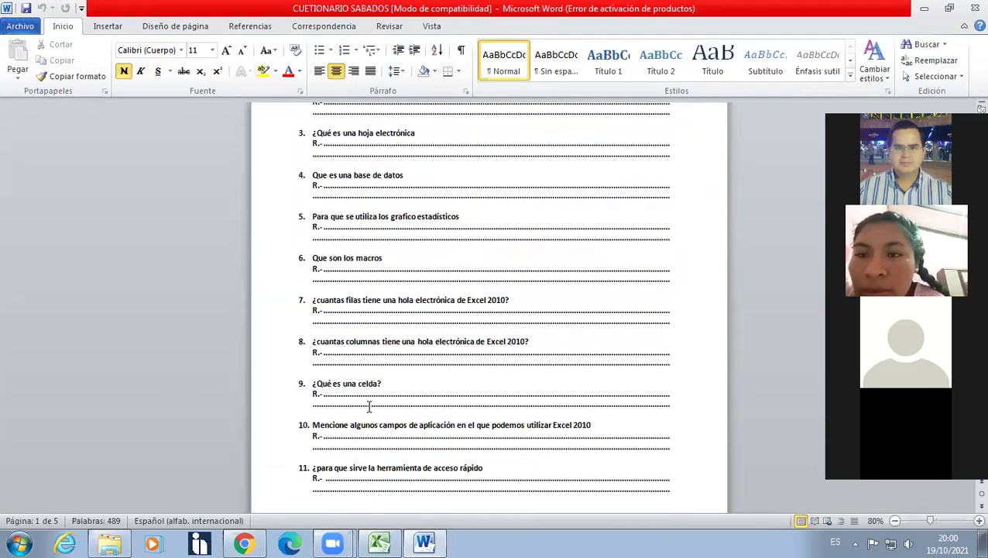
scroll(360, 448, "up", 12)
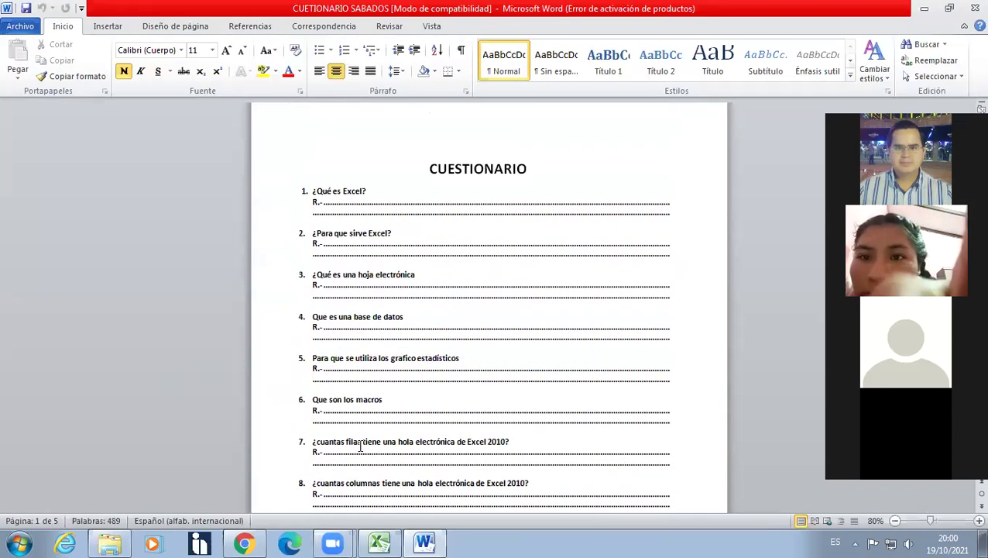
left_click(974, 10)
left_click(645, 222)
- Enter FSDFASFADFFSDAF in I6 and hyperlink it to the COMBINACION DE TECLAS [EXCEL] PDF
type("FSDFASFADFFSDAF")
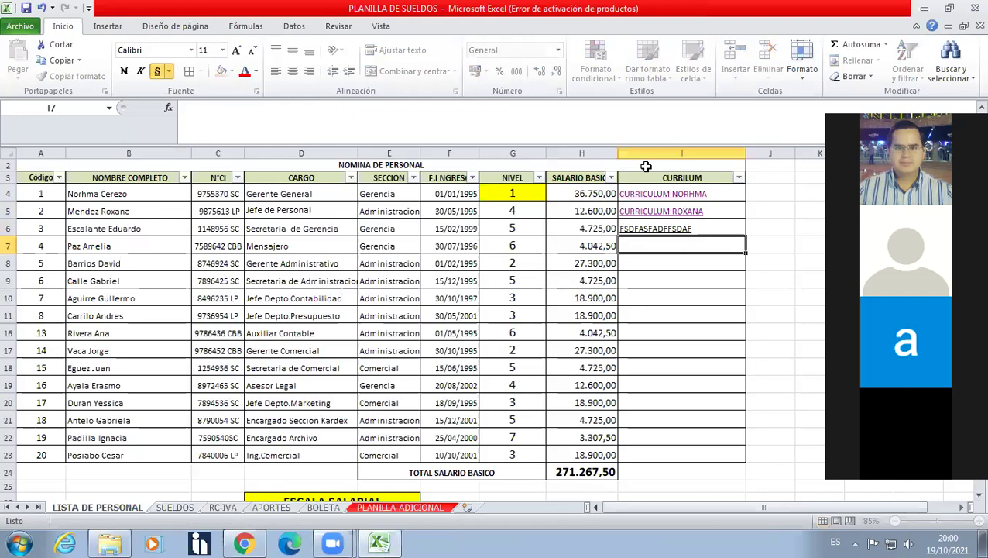
right_click(661, 228)
left_click(716, 478)
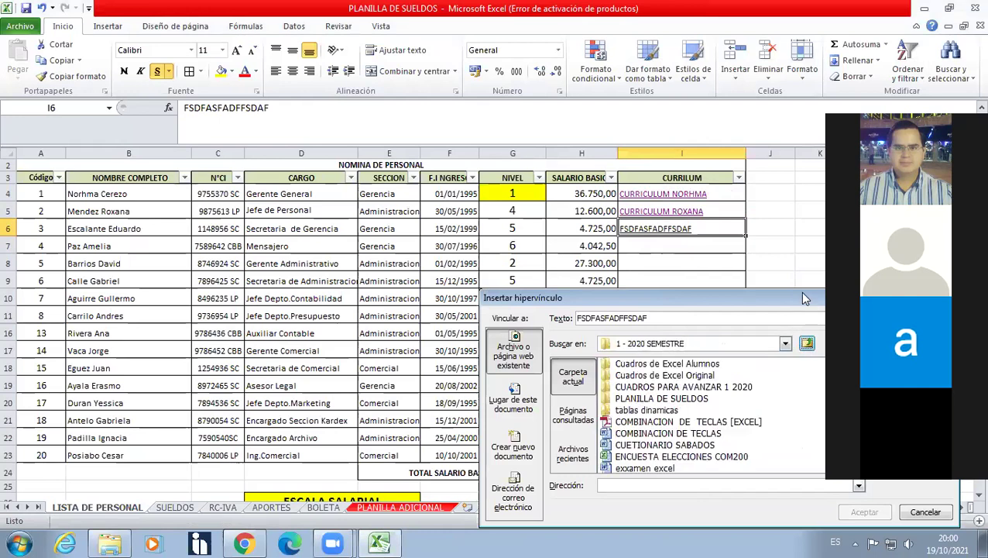
left_click(474, 361)
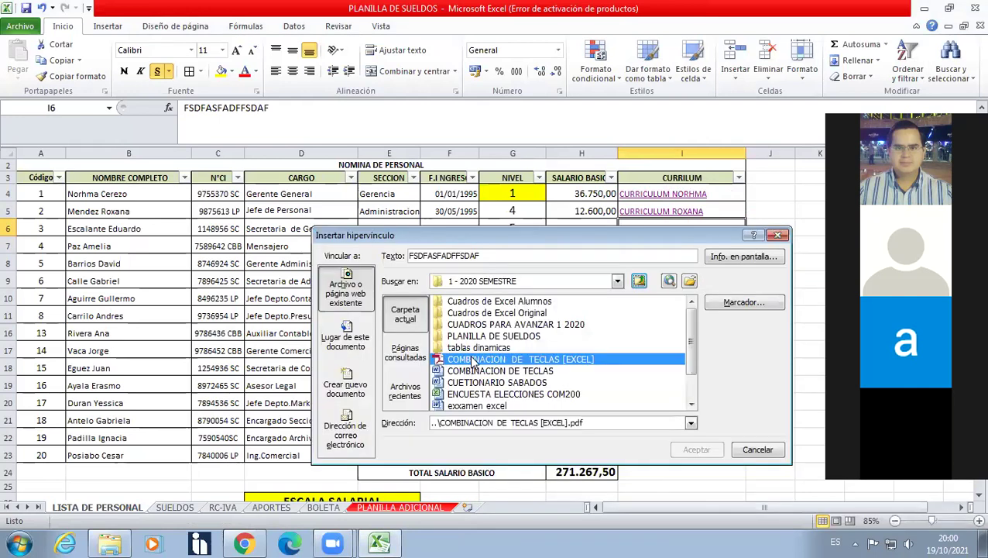
scroll(516, 363, "down", 1)
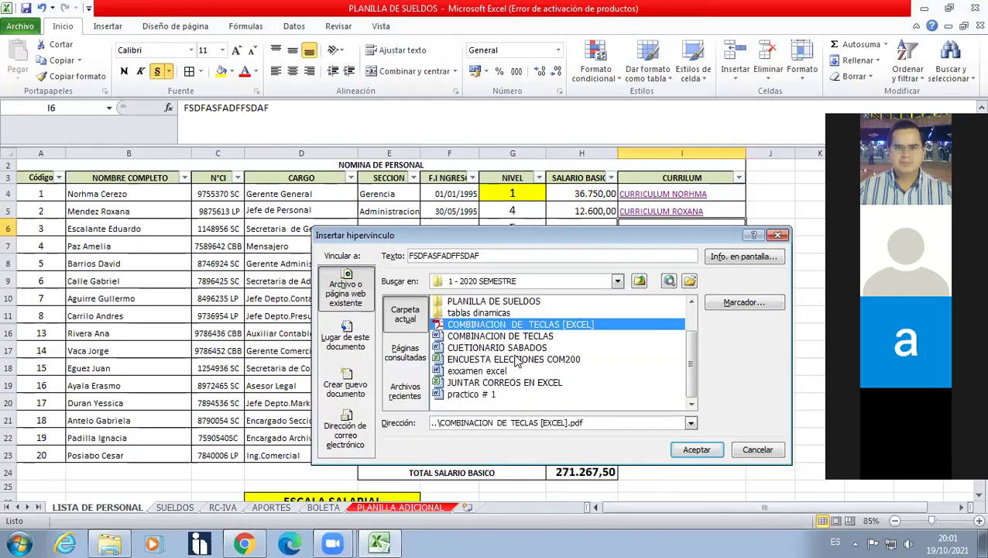
left_click(685, 450)
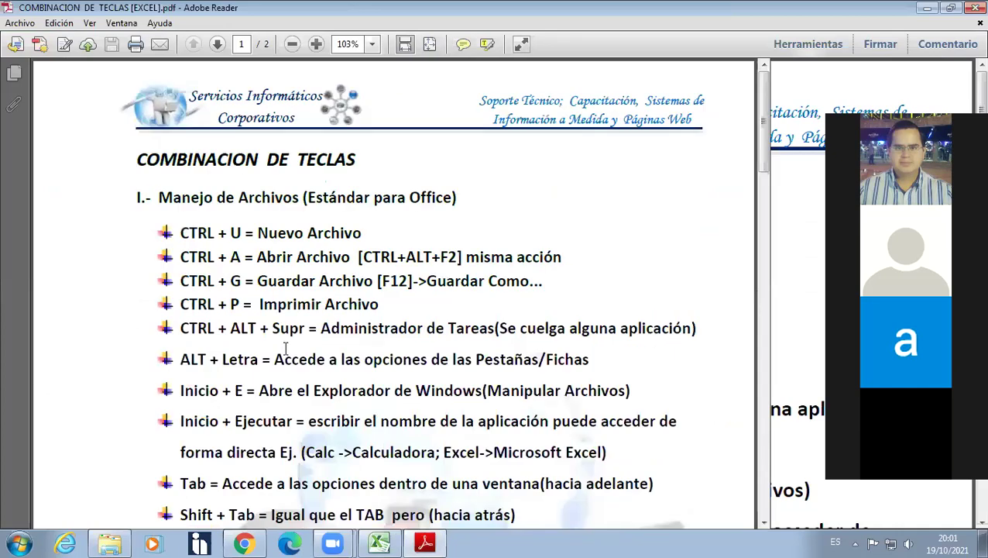
- Scroll through the COMBINACION DE TECLAS [EXCEL] PDF in Adobe Reader, then close it
scroll(285, 348, "down", 3)
scroll(279, 353, "down", 6)
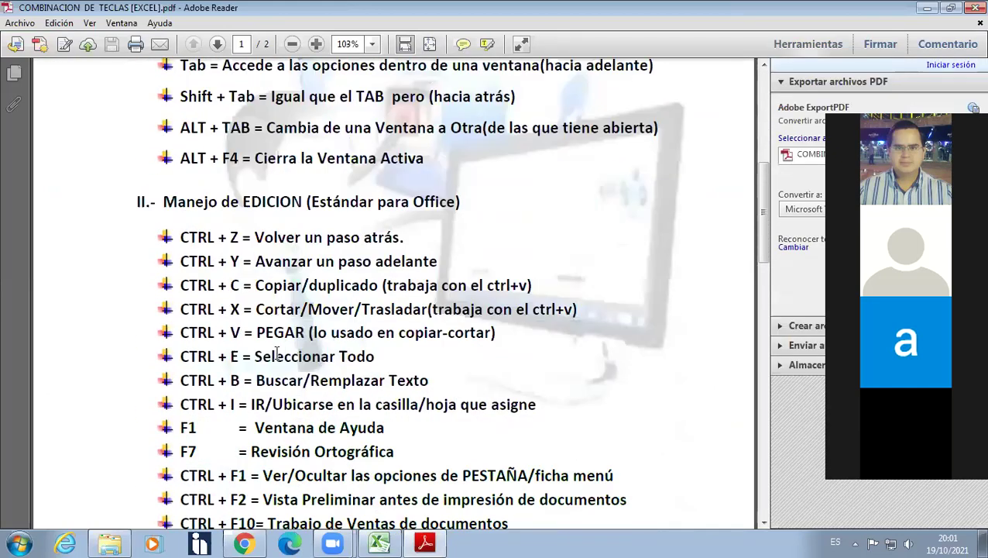
scroll(276, 353, "down", 10)
scroll(299, 305, "down", 3)
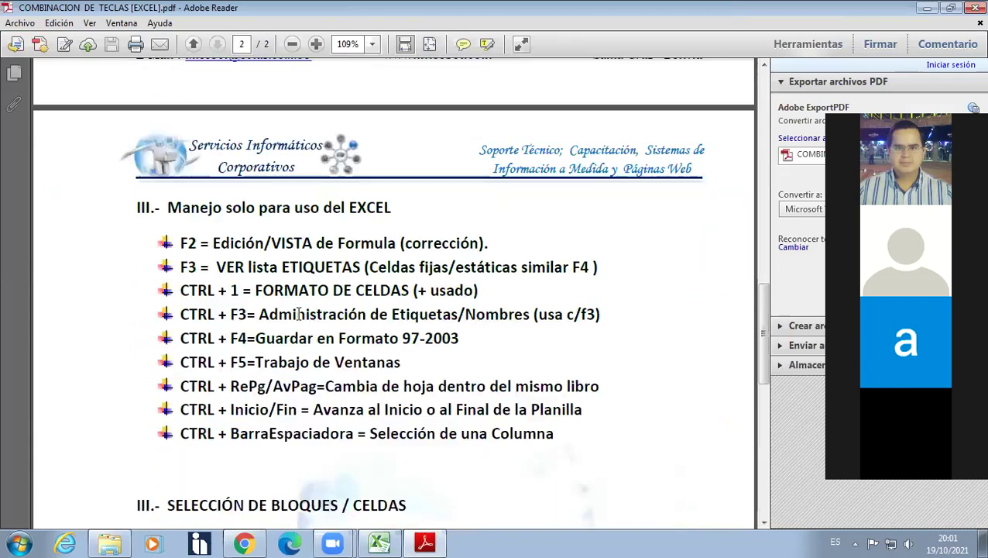
scroll(298, 313, "down", 7)
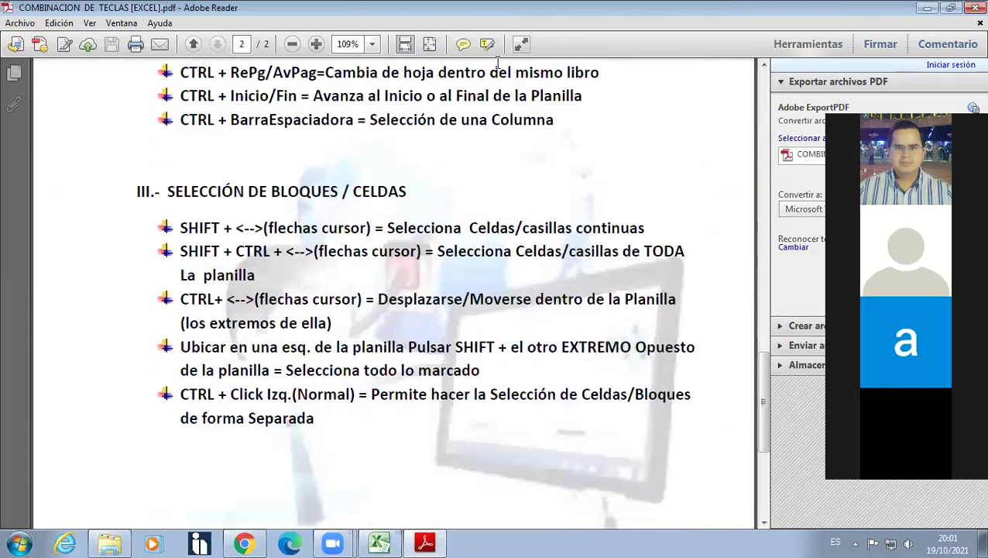
left_click(974, 7)
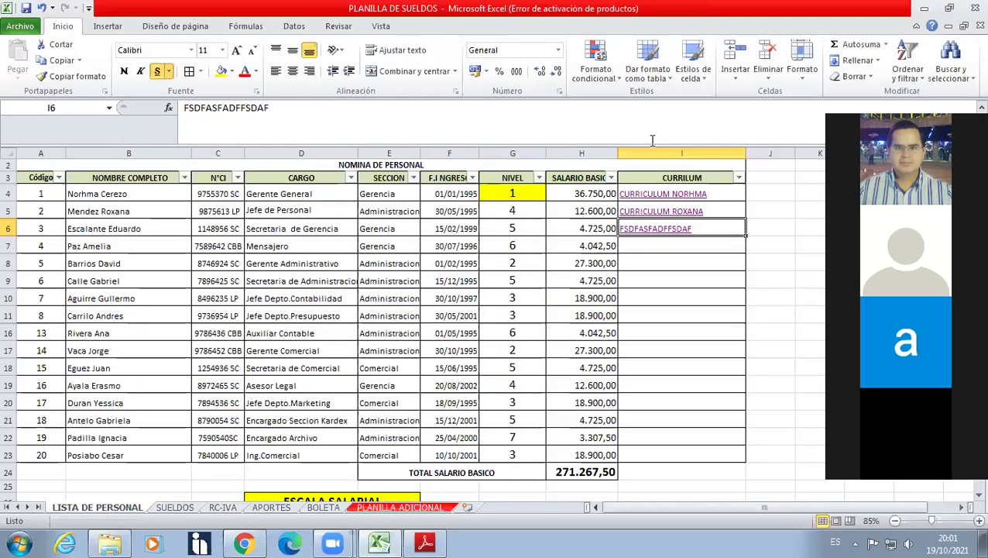
- Go to the SUELDOS sheet with the September 2020 payroll table
left_click(664, 247)
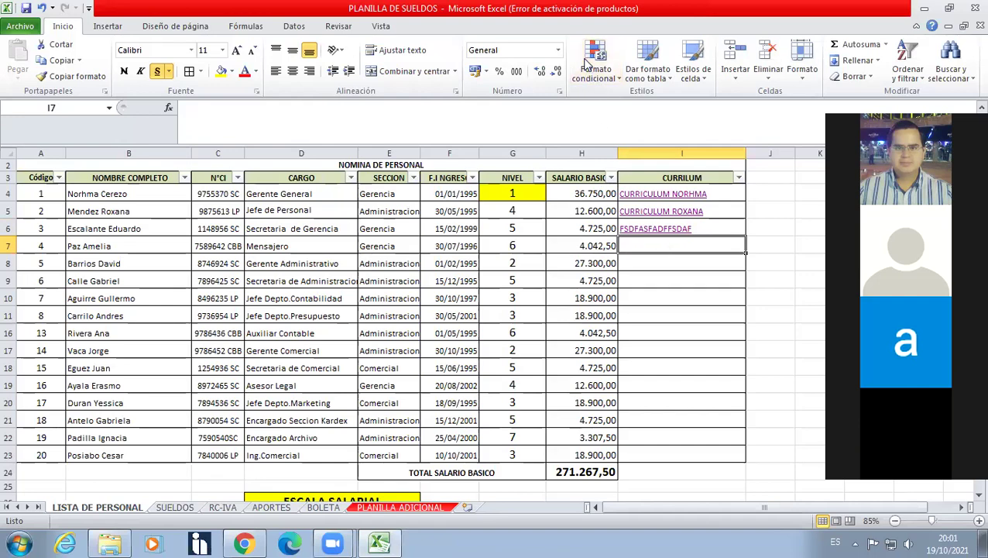
left_click(175, 507)
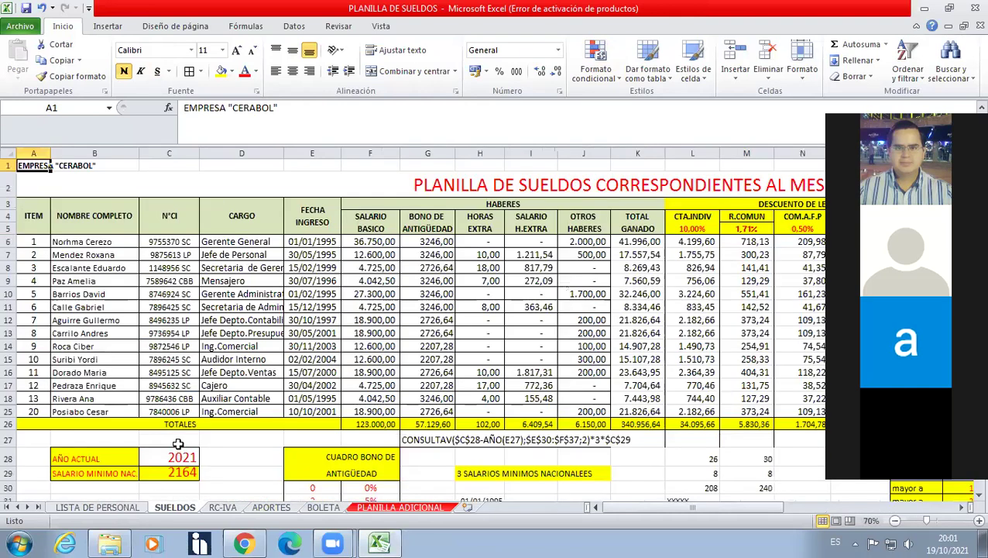
scroll(66, 389, "up", 1)
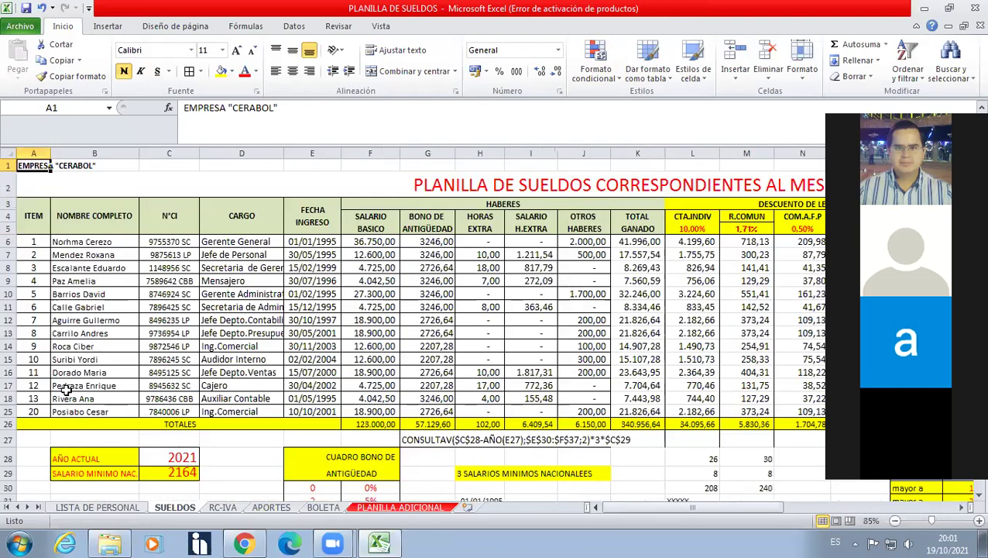